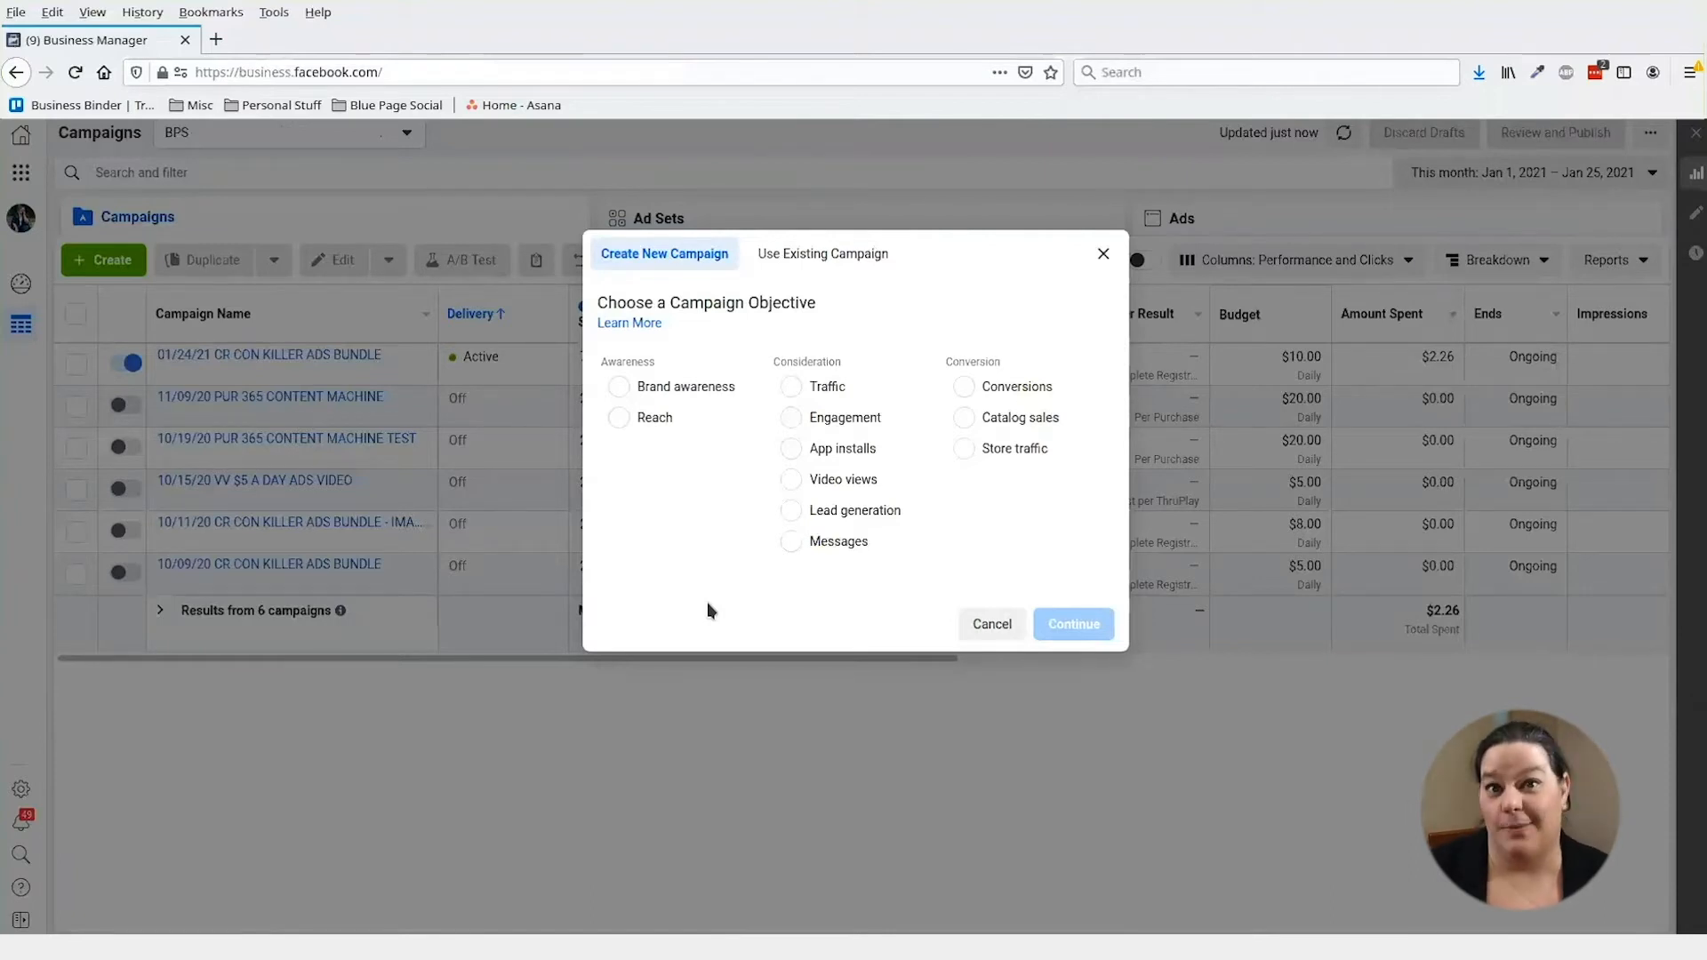
- Pick Conversions as the campaign objective and continue into the new campaign's editor
click(1014, 386)
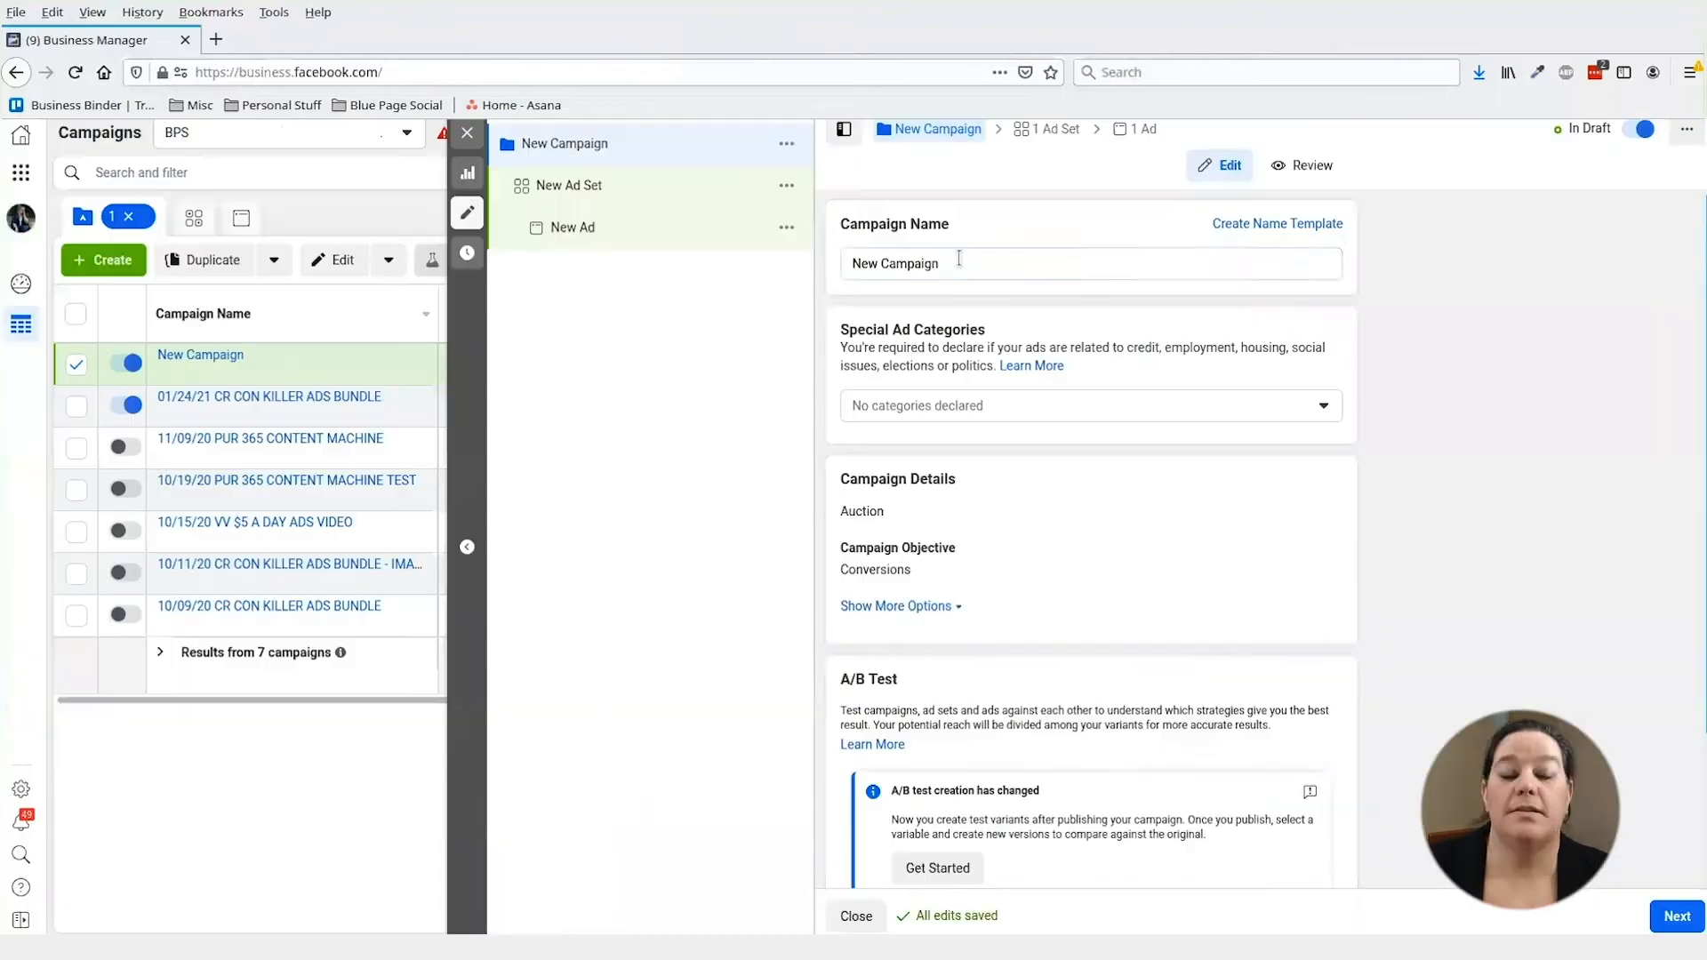
click(959, 258)
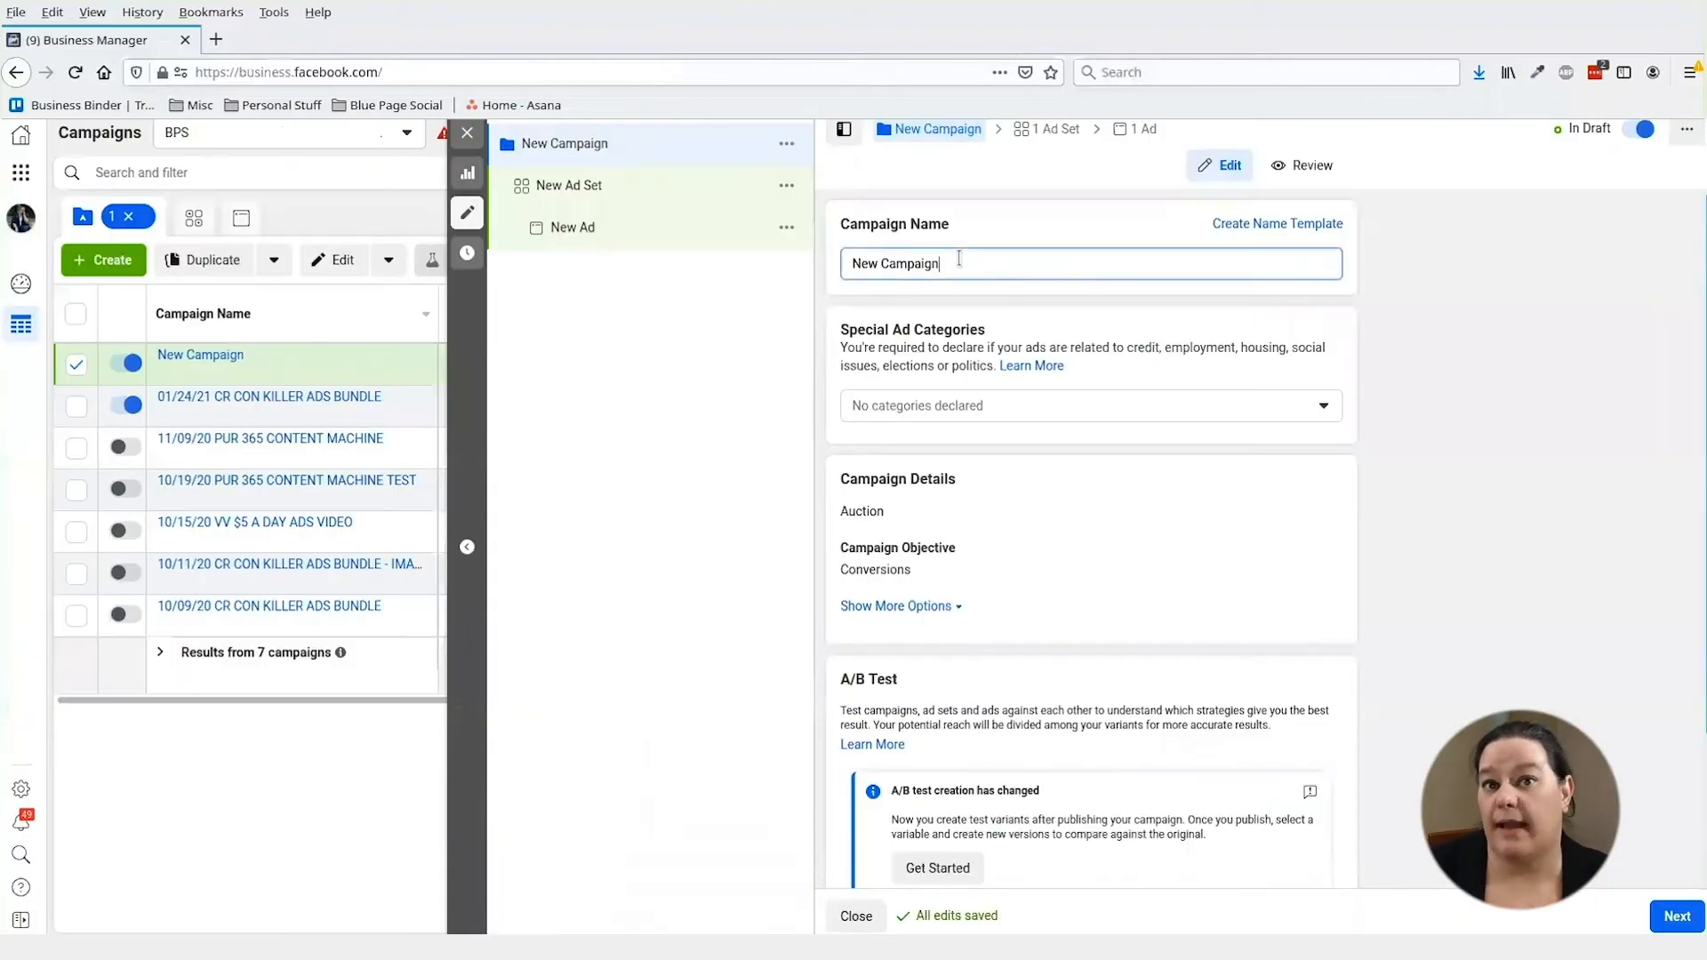
- Replace the default 'New Campaign' name with '01/25/21 CR ADS BUNDLE OPT IN'
key(ctrl+a)
key(BackSpace)
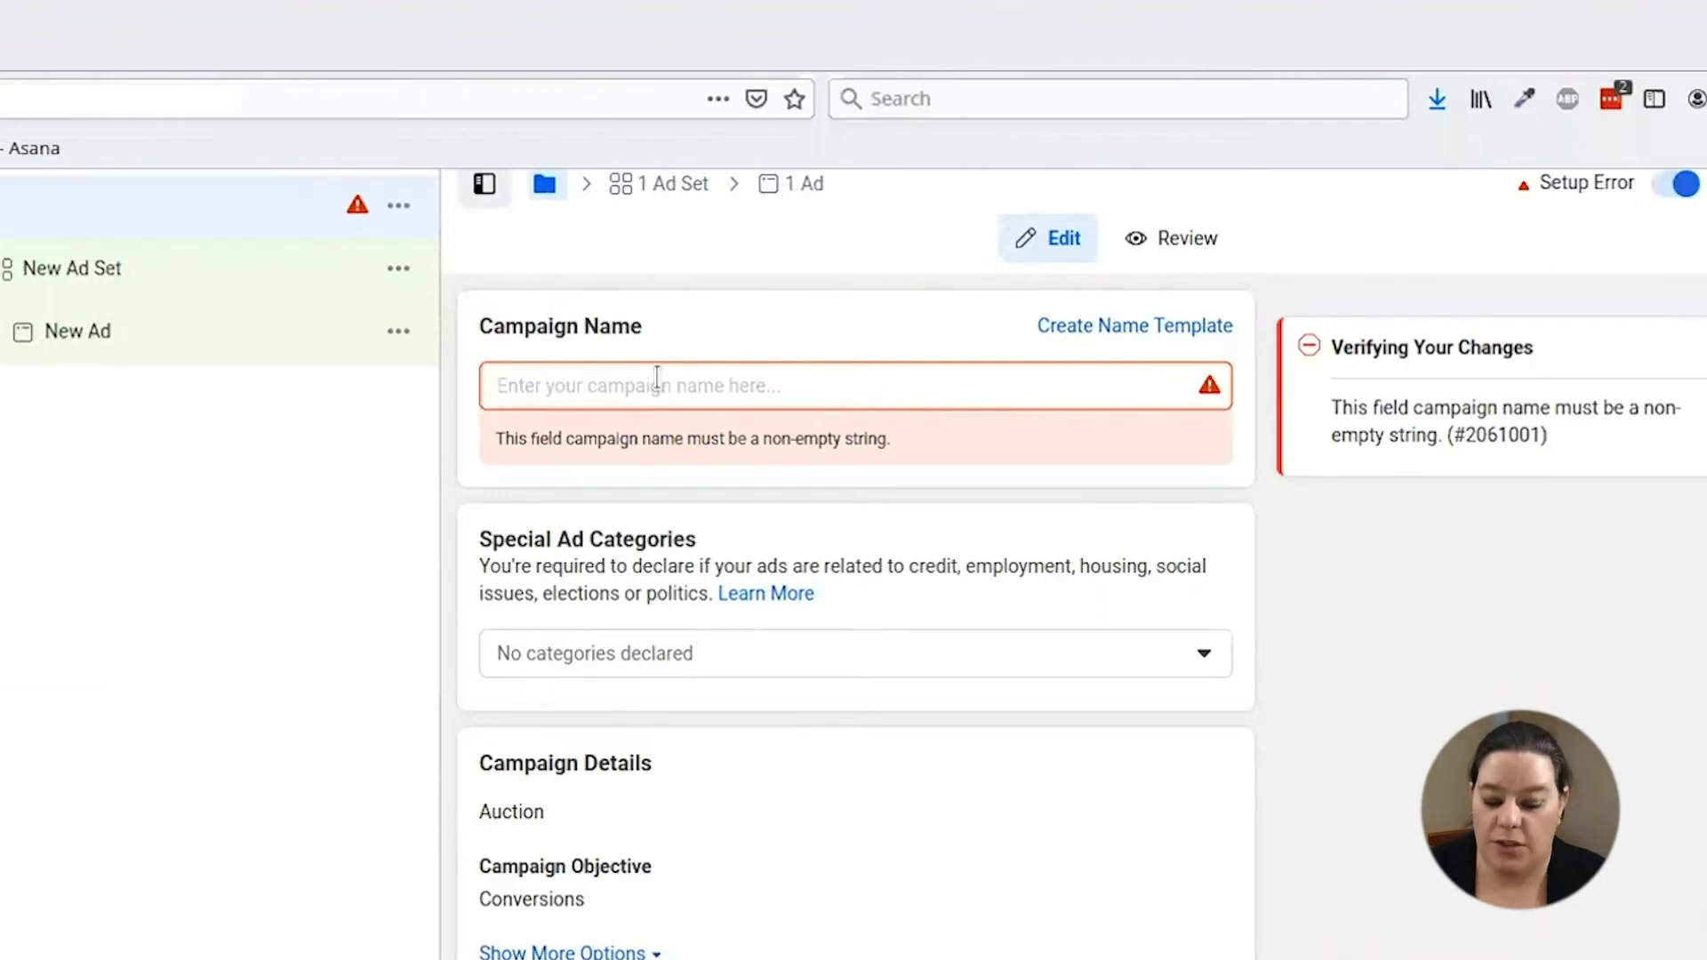
text(01/25/)
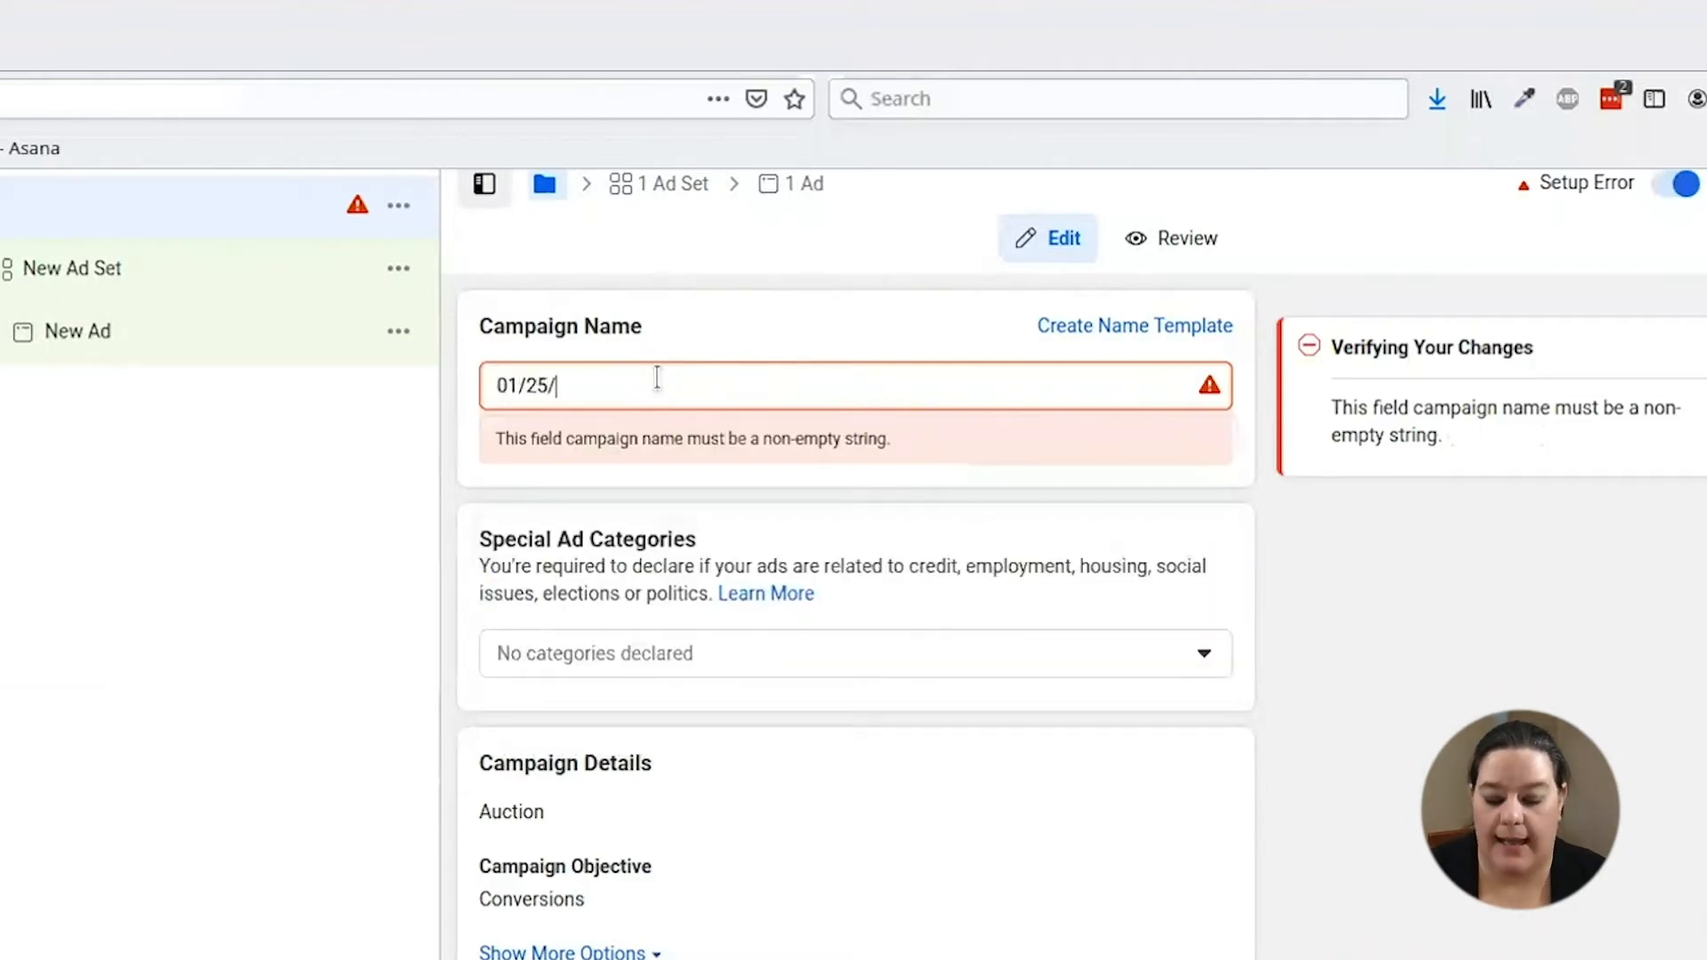
key(BackSpace)
text(21)
key(BackSpace)
key(BackSpace)
text(/21 )
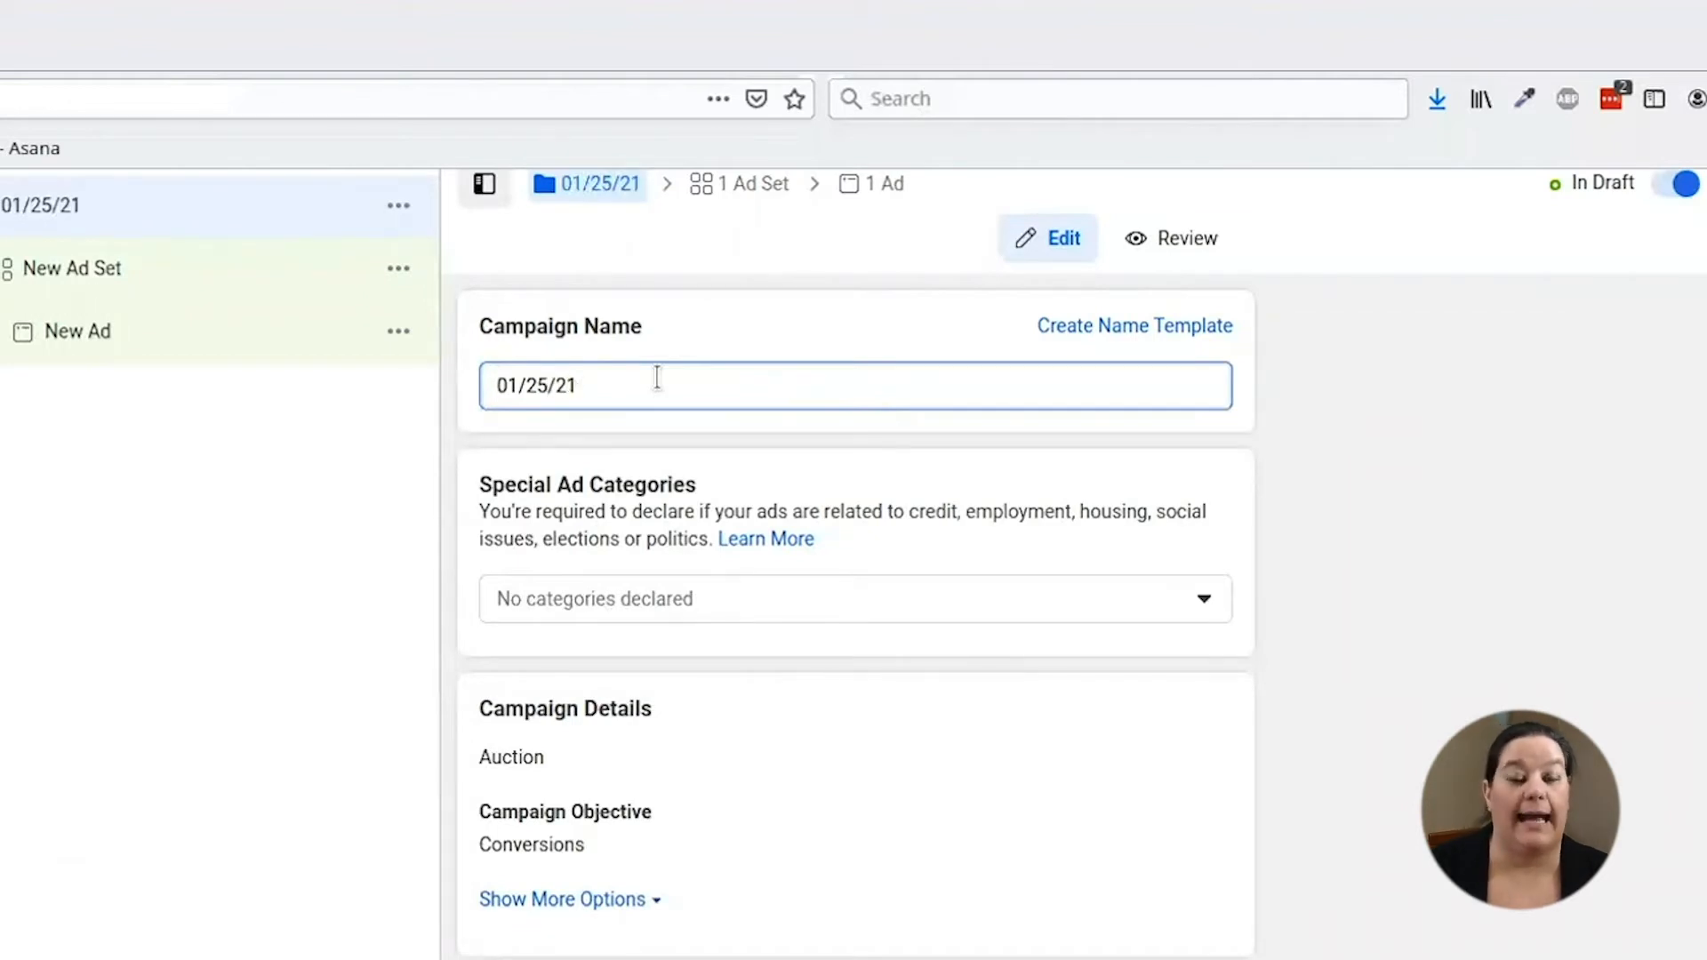
text(cr)
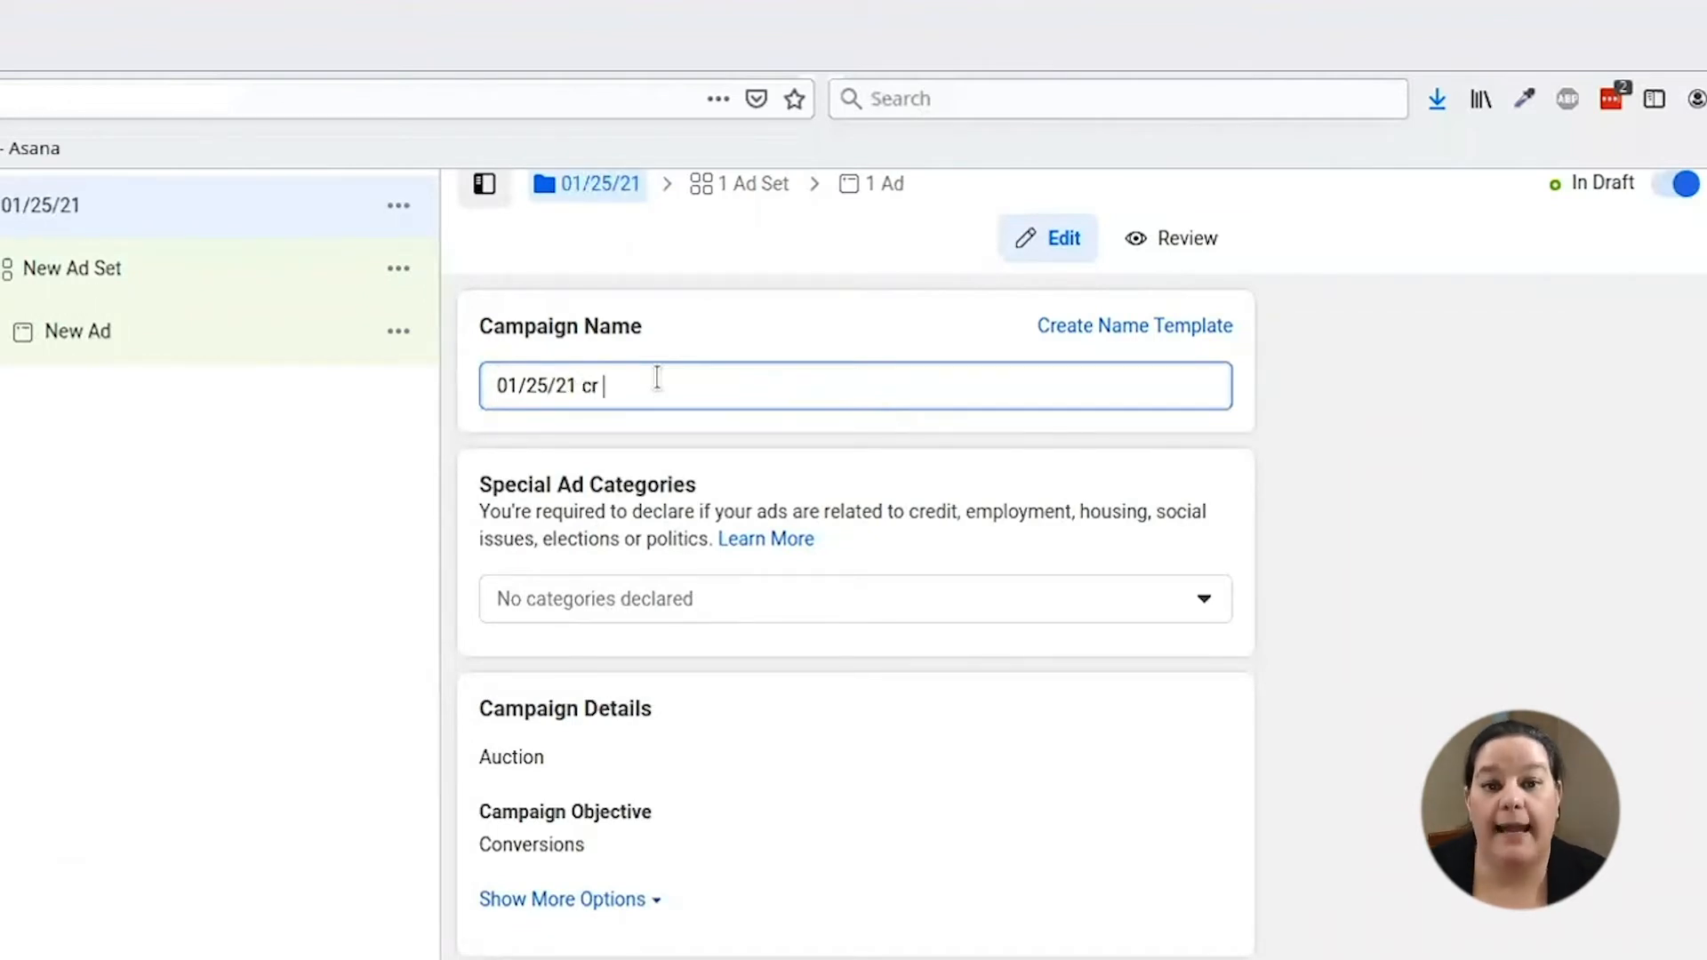
key(BackSpace)
key(BackSpace)
key(BackSpace)
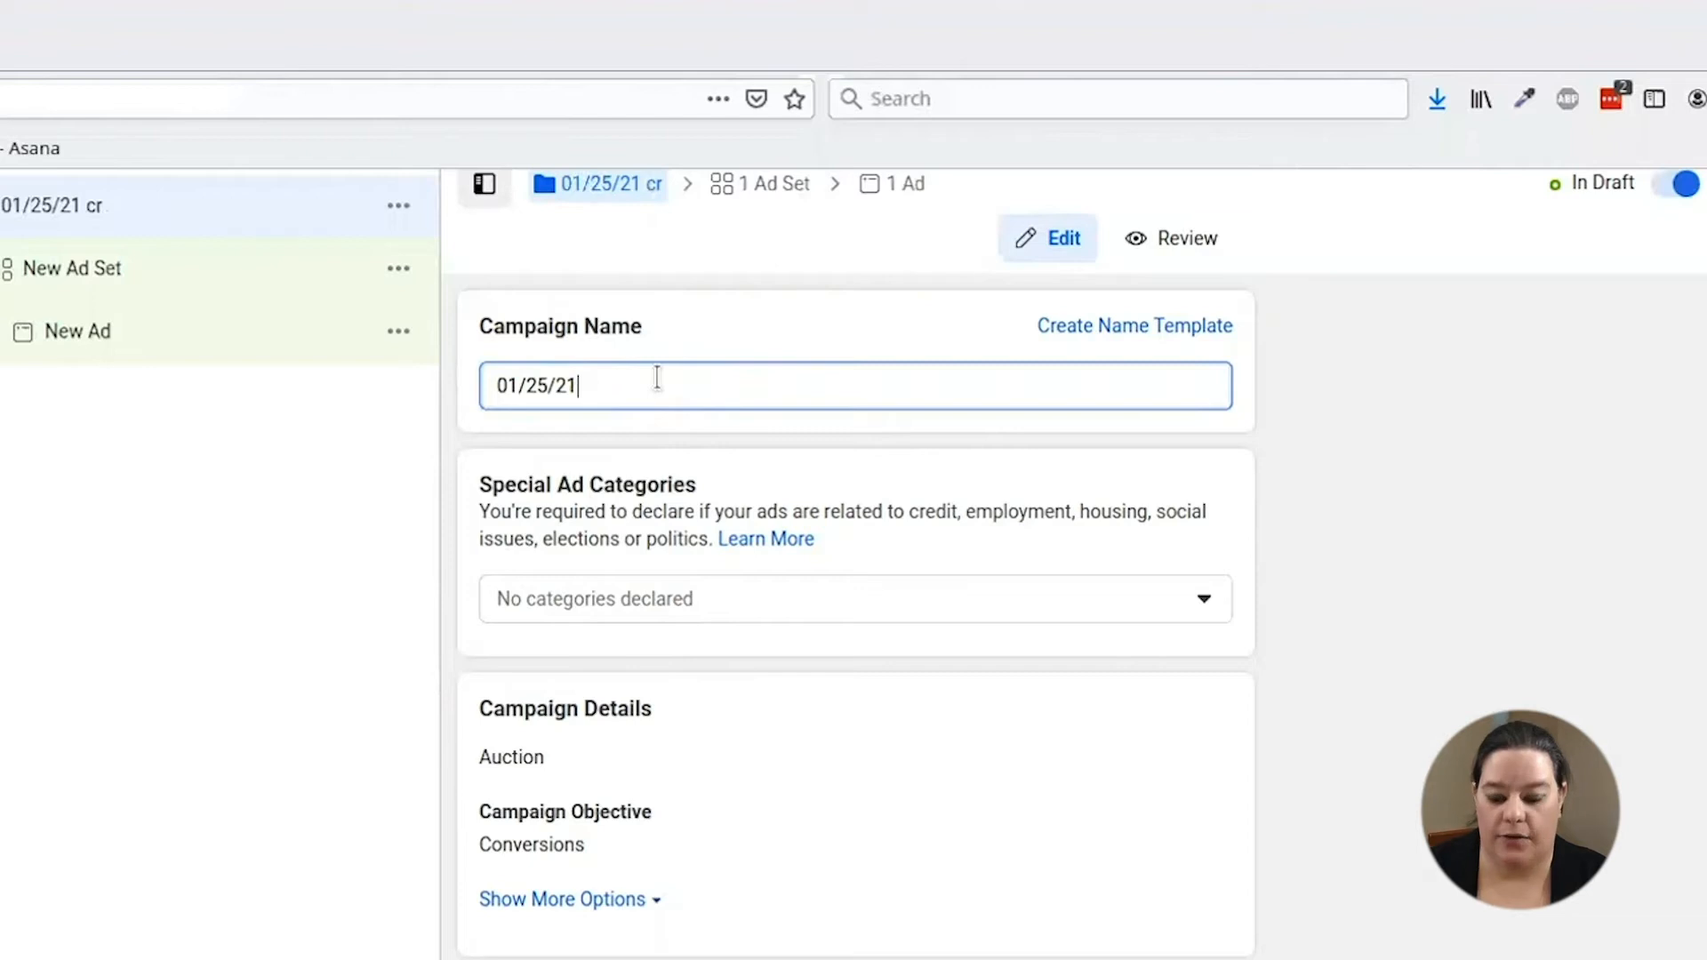
text(CR)
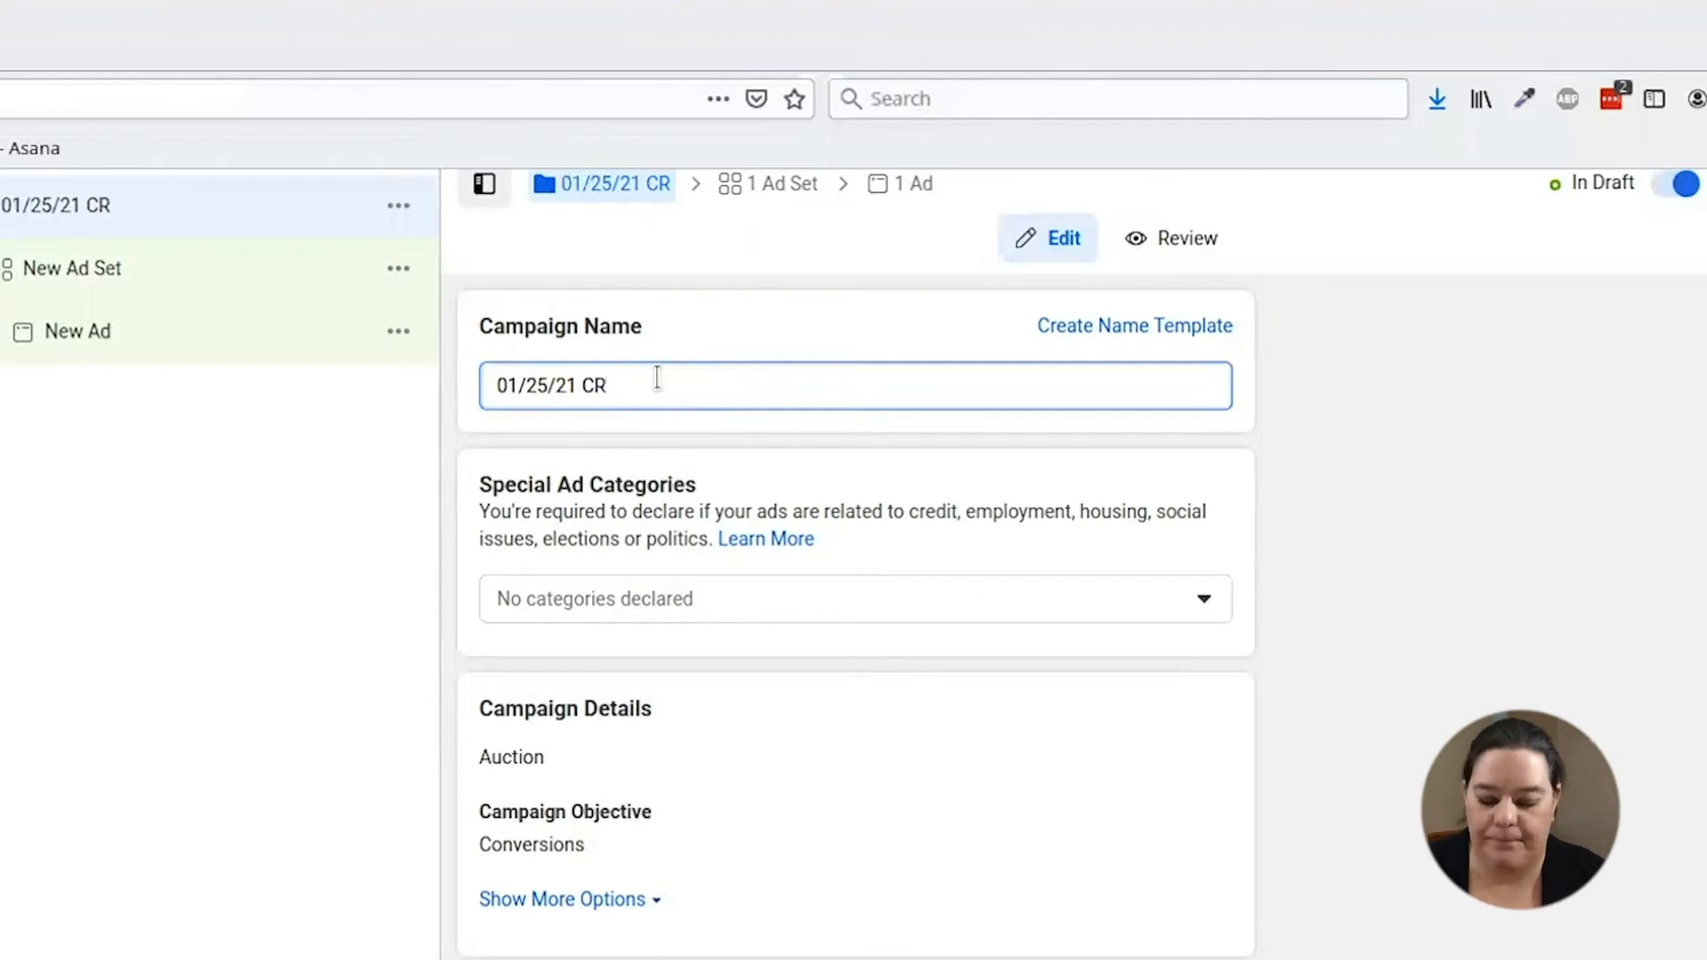
text(ADS BUNDE OPT IN)
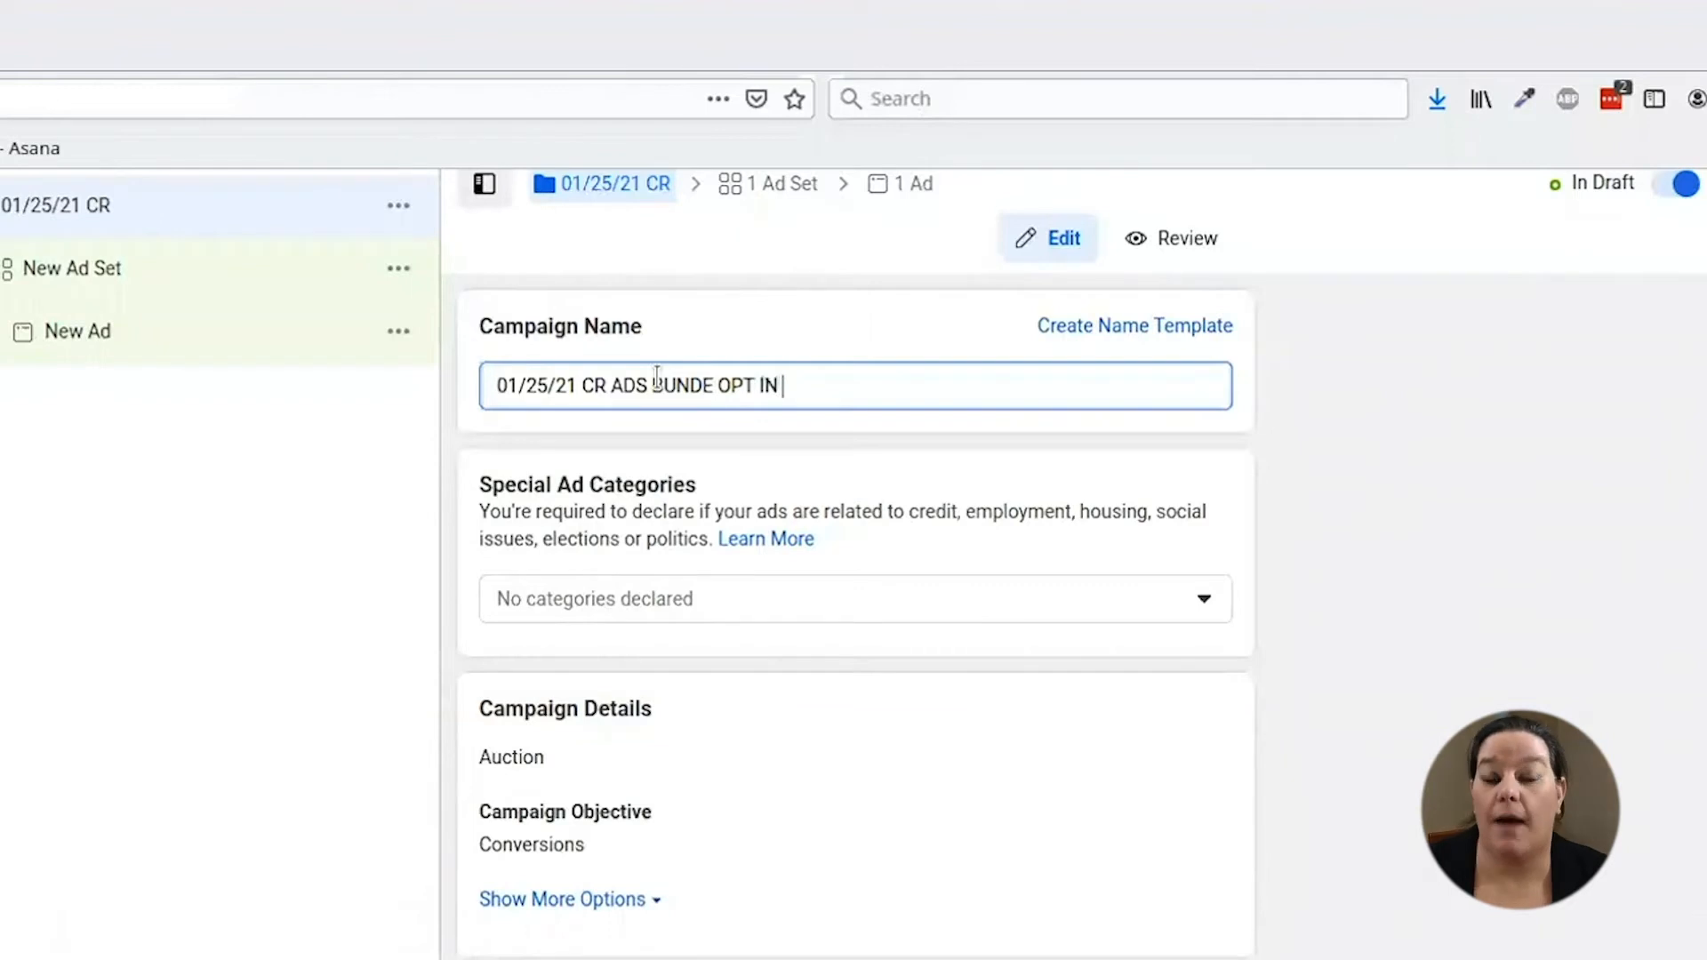
key(BackSpace)
key(BackSpace)
key(BackSpace)
key(BackSpace)
key(BackSpace)
key(BackSpace)
key(BackSpace)
key(BackSpace)
key(BackSpace)
text(LE OPT IN)
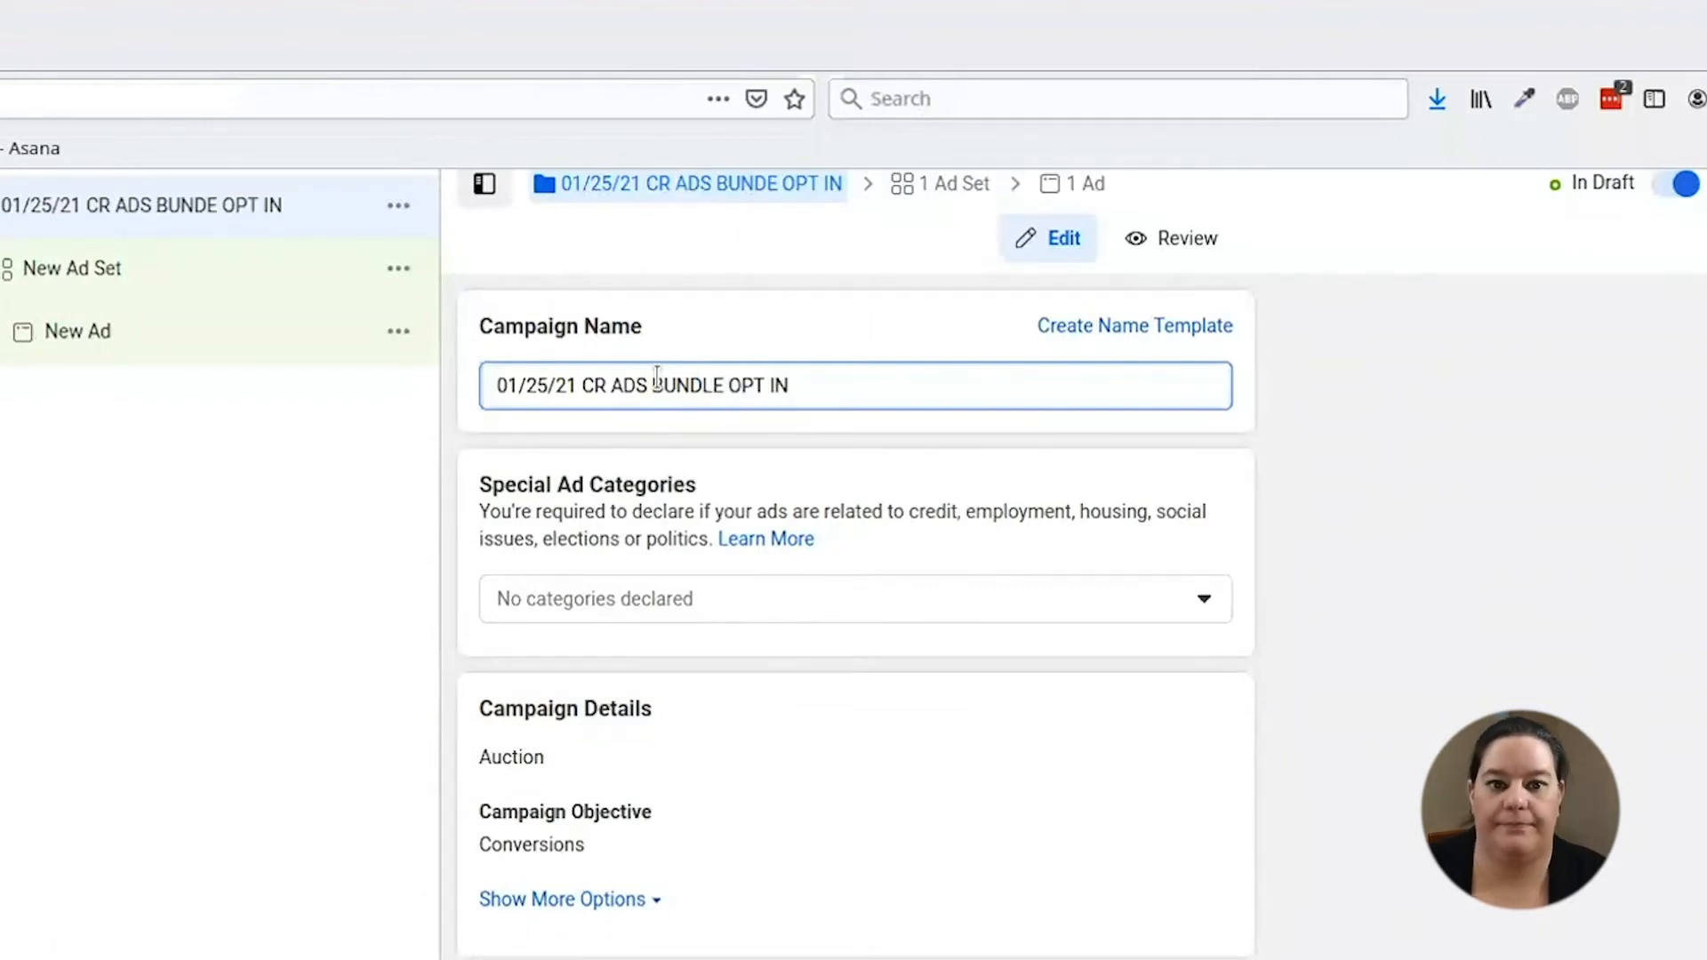
scroll(857, 758, down, 3)
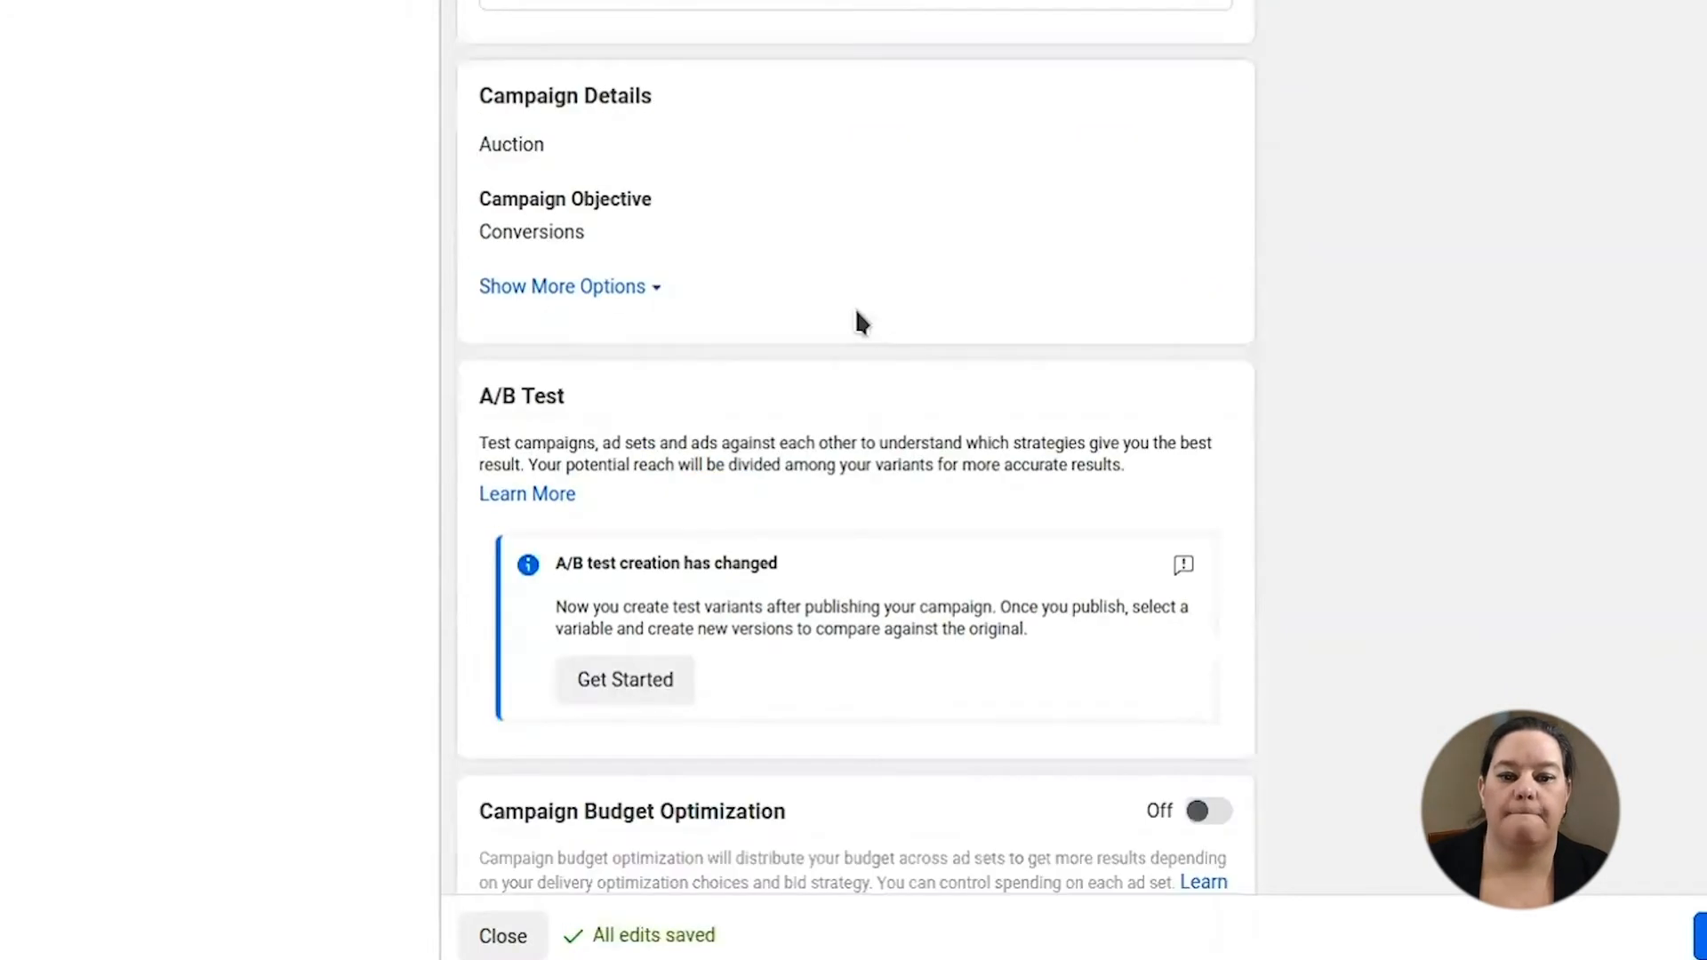
- Switch Campaign Budget Optimization on to reveal the campaign budget setting
scroll(856, 311, down, 1)
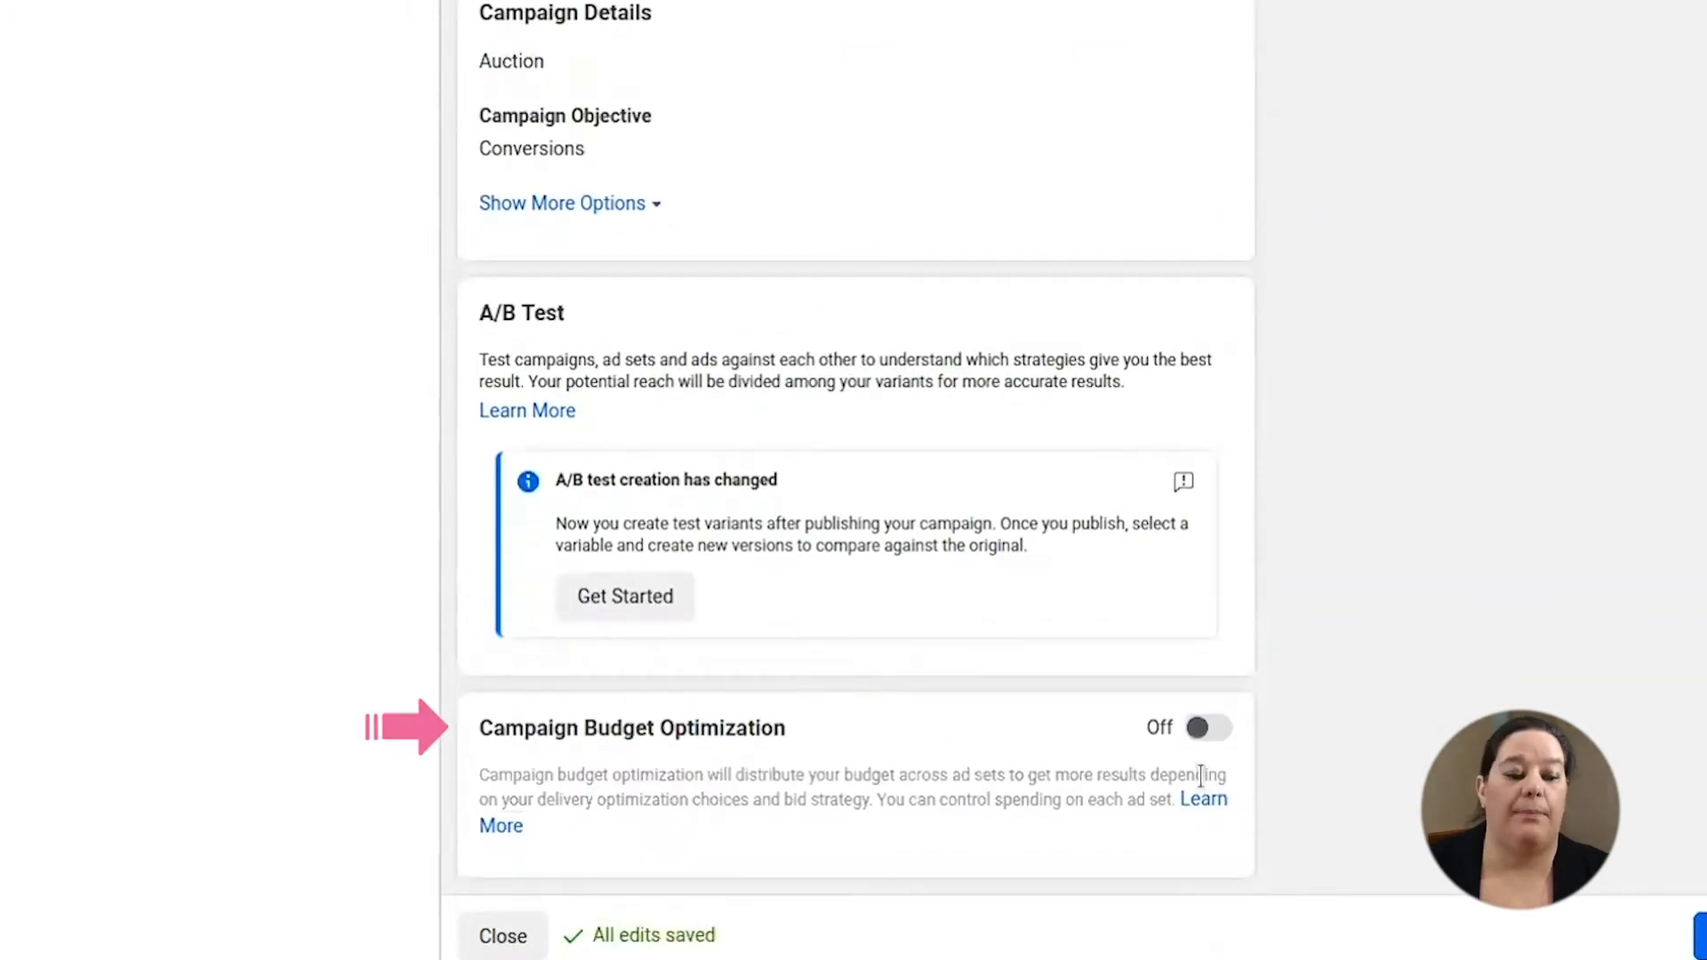
click(1205, 729)
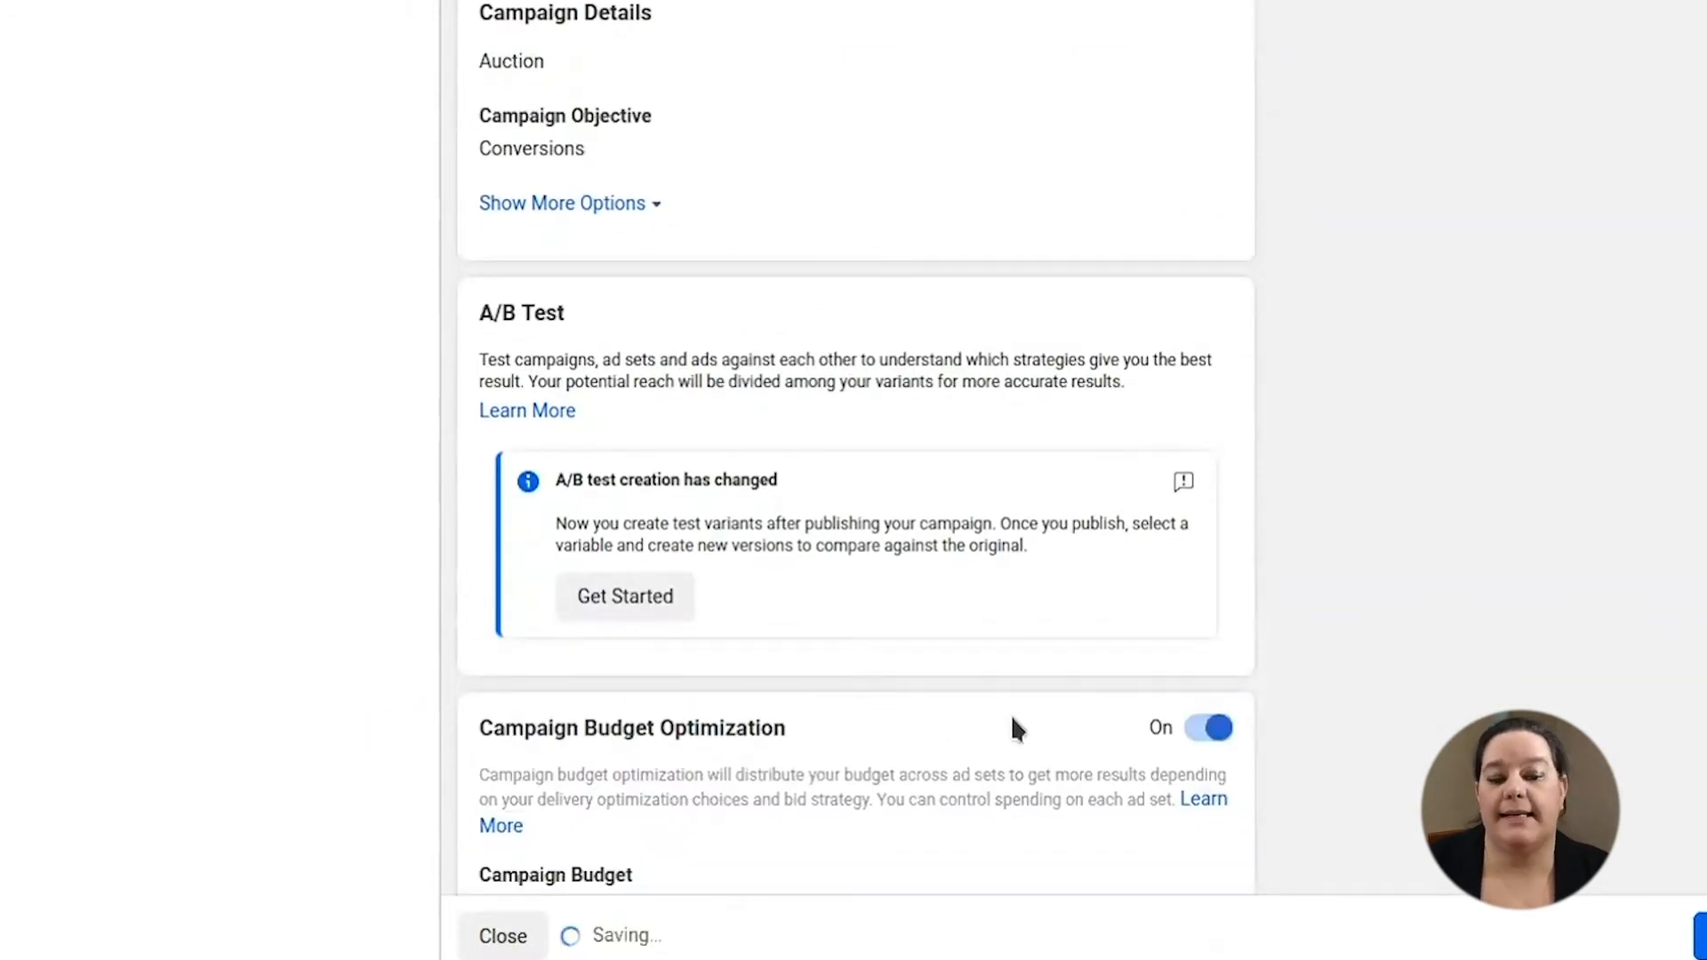
scroll(977, 737, down, 3)
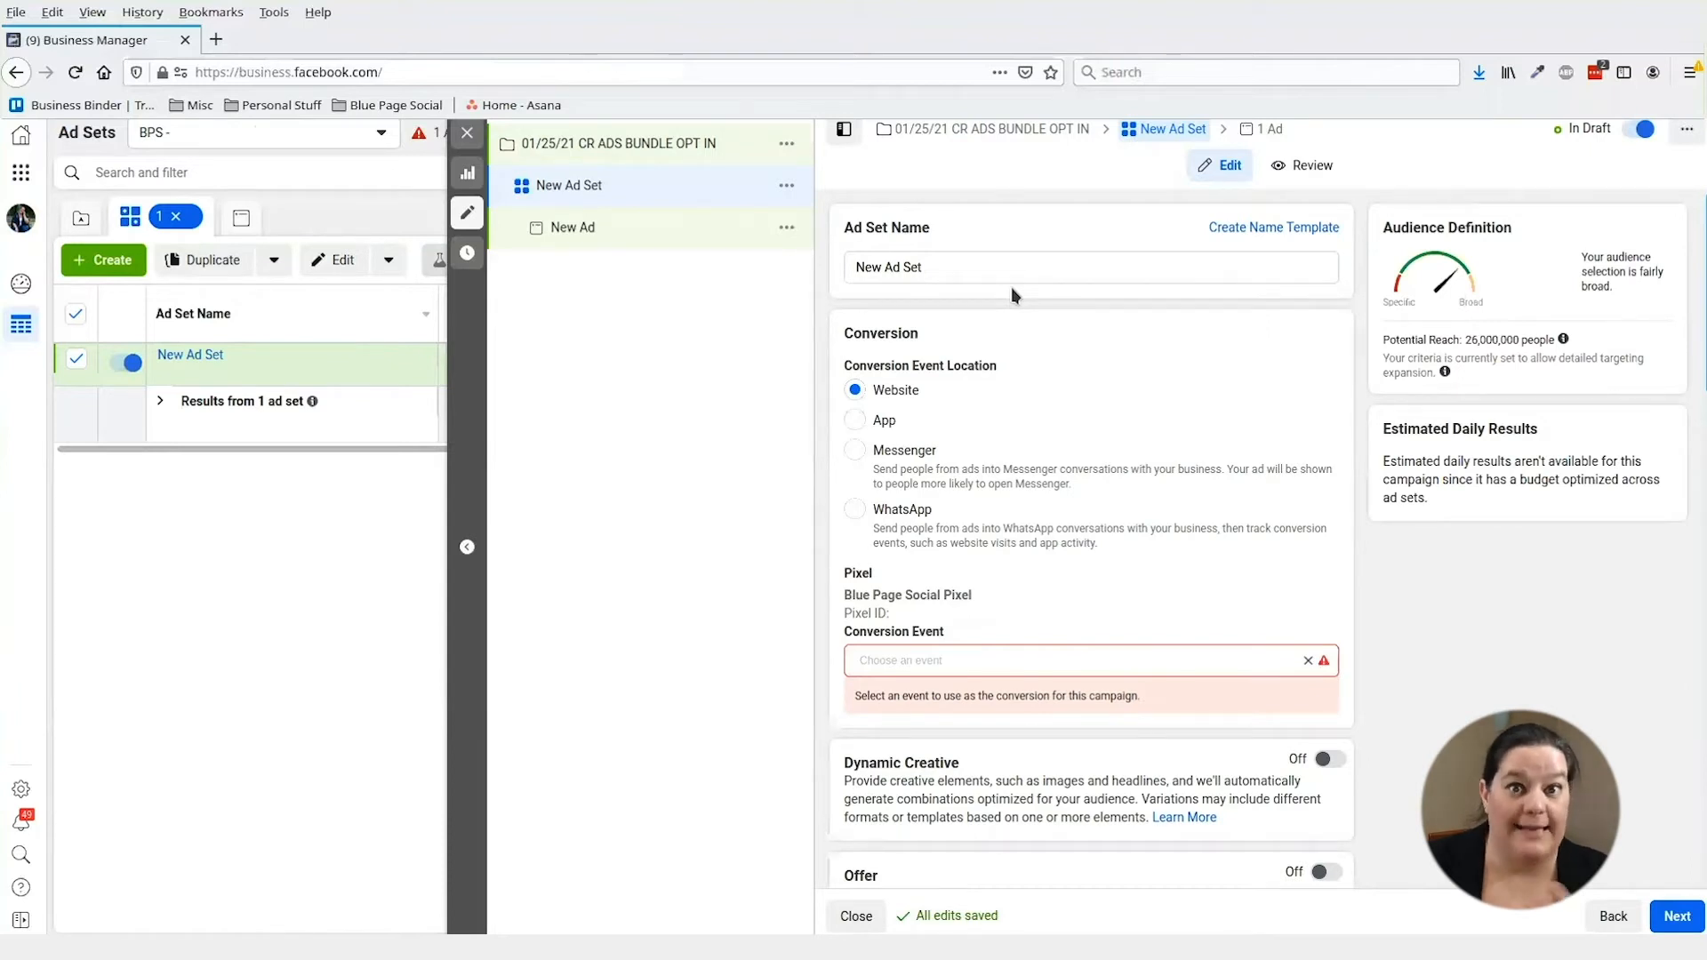
- Rename the ad set to 'SMALL BUSINESS OWNERS'
click(931, 267)
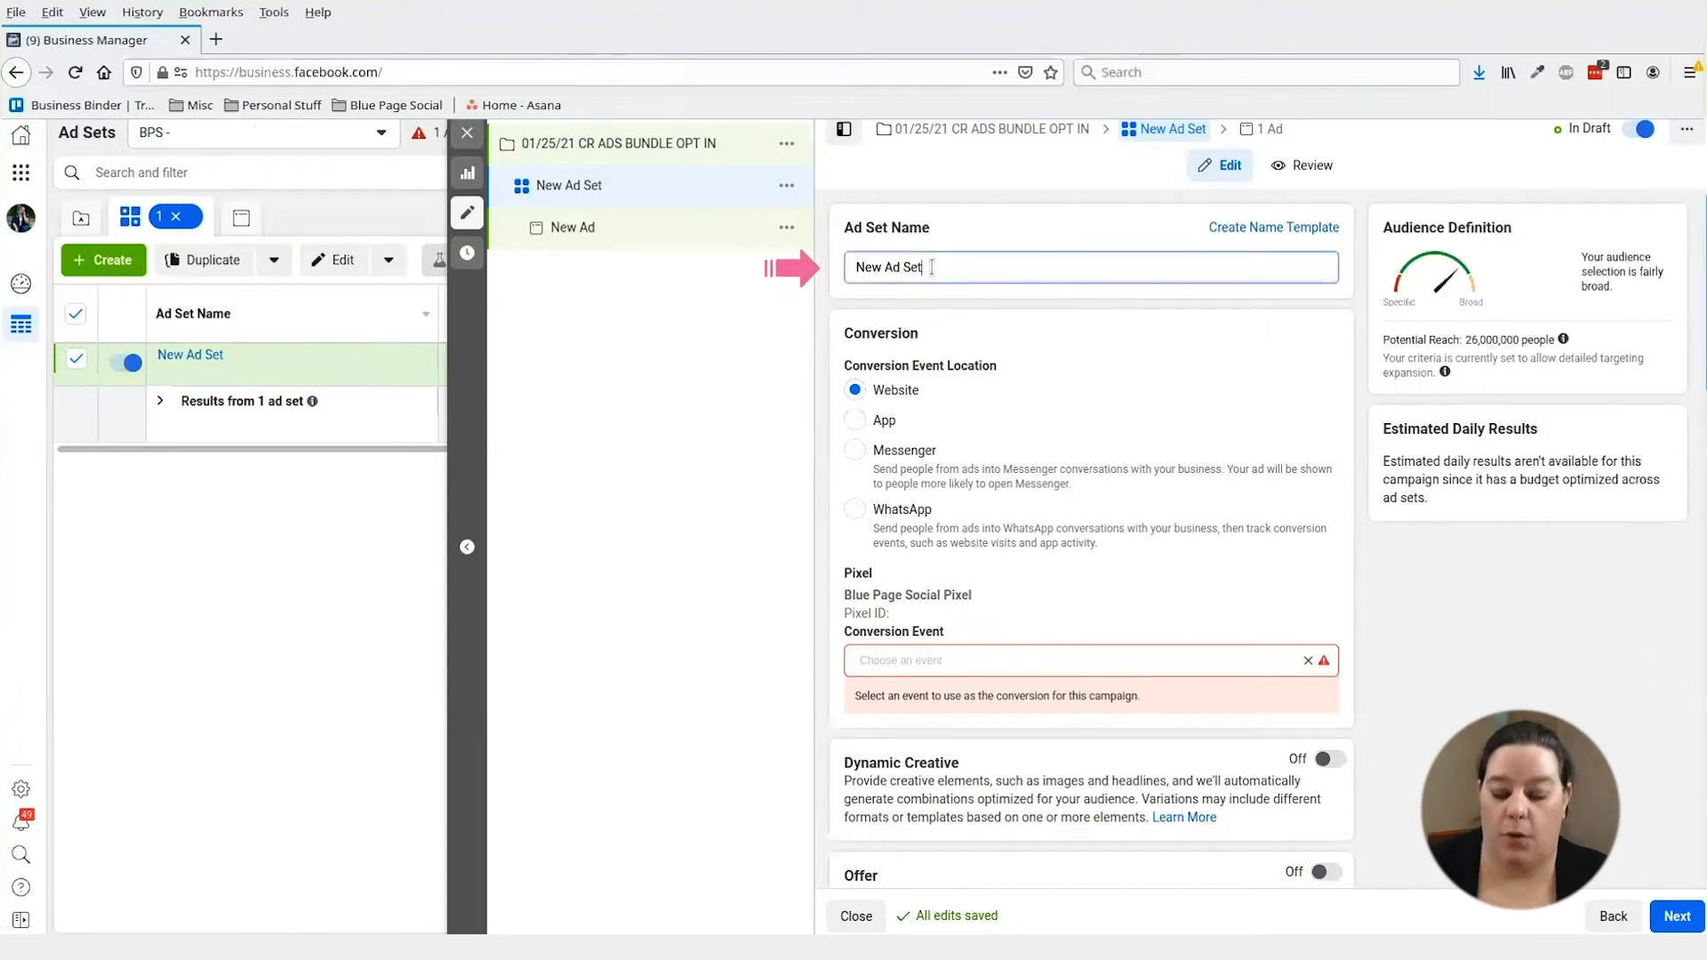
key(ctrl+a)
key(BackSpace)
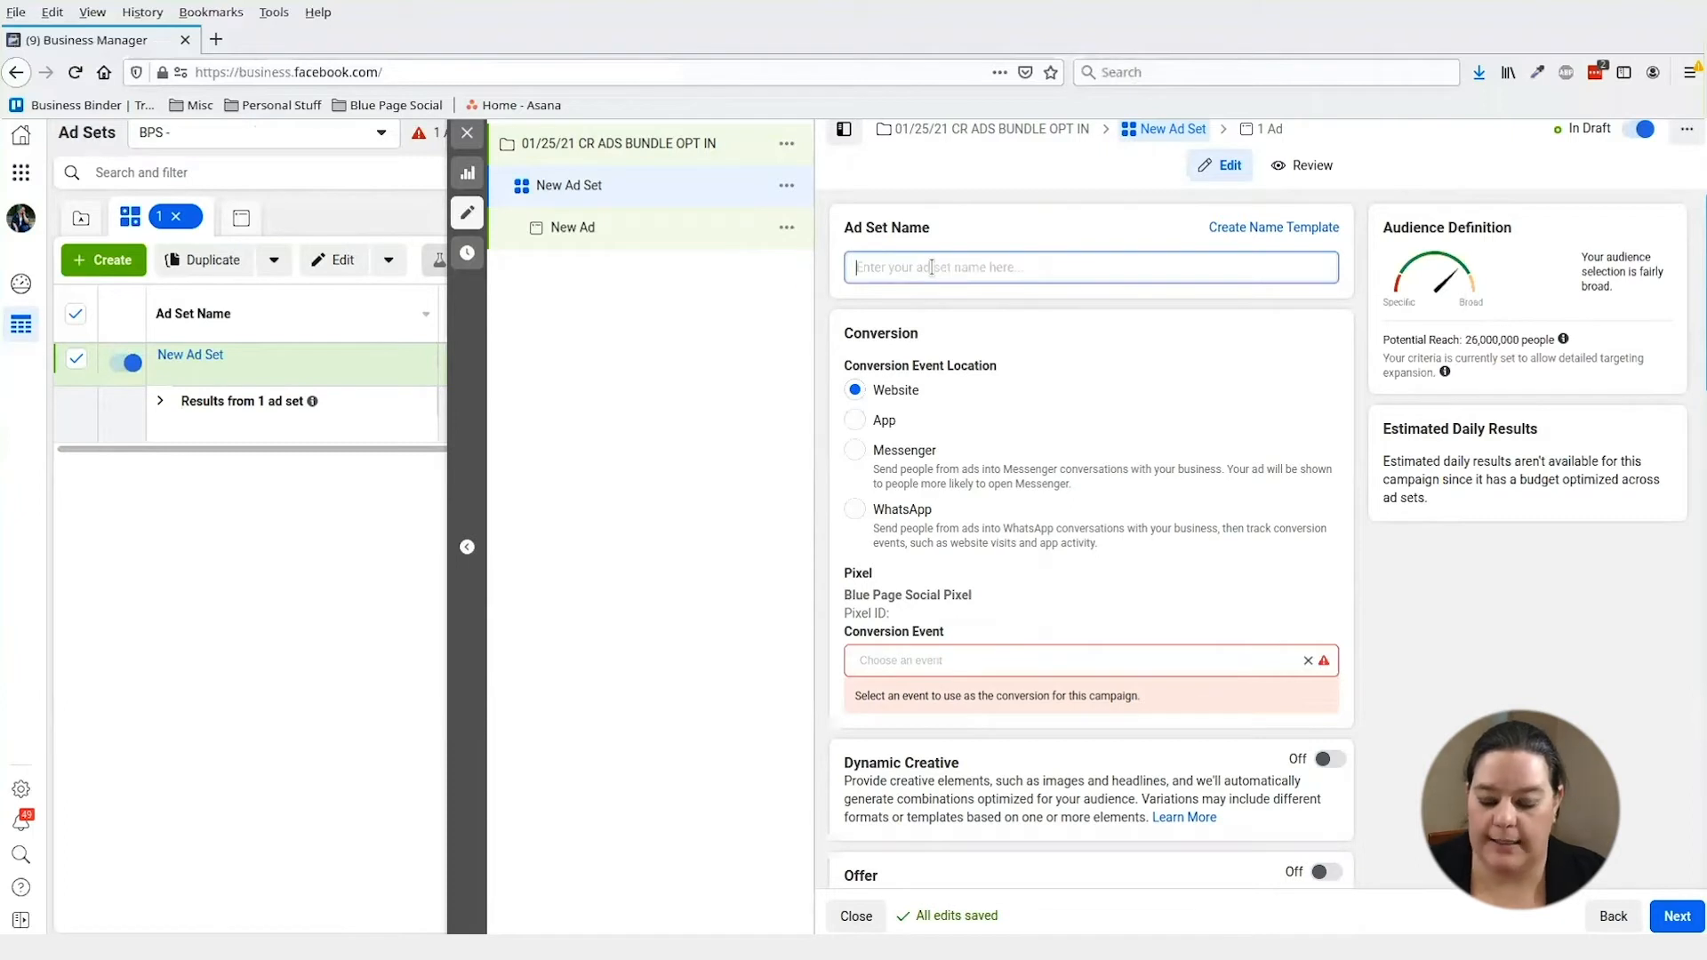
text(SMALL BUSINESS )
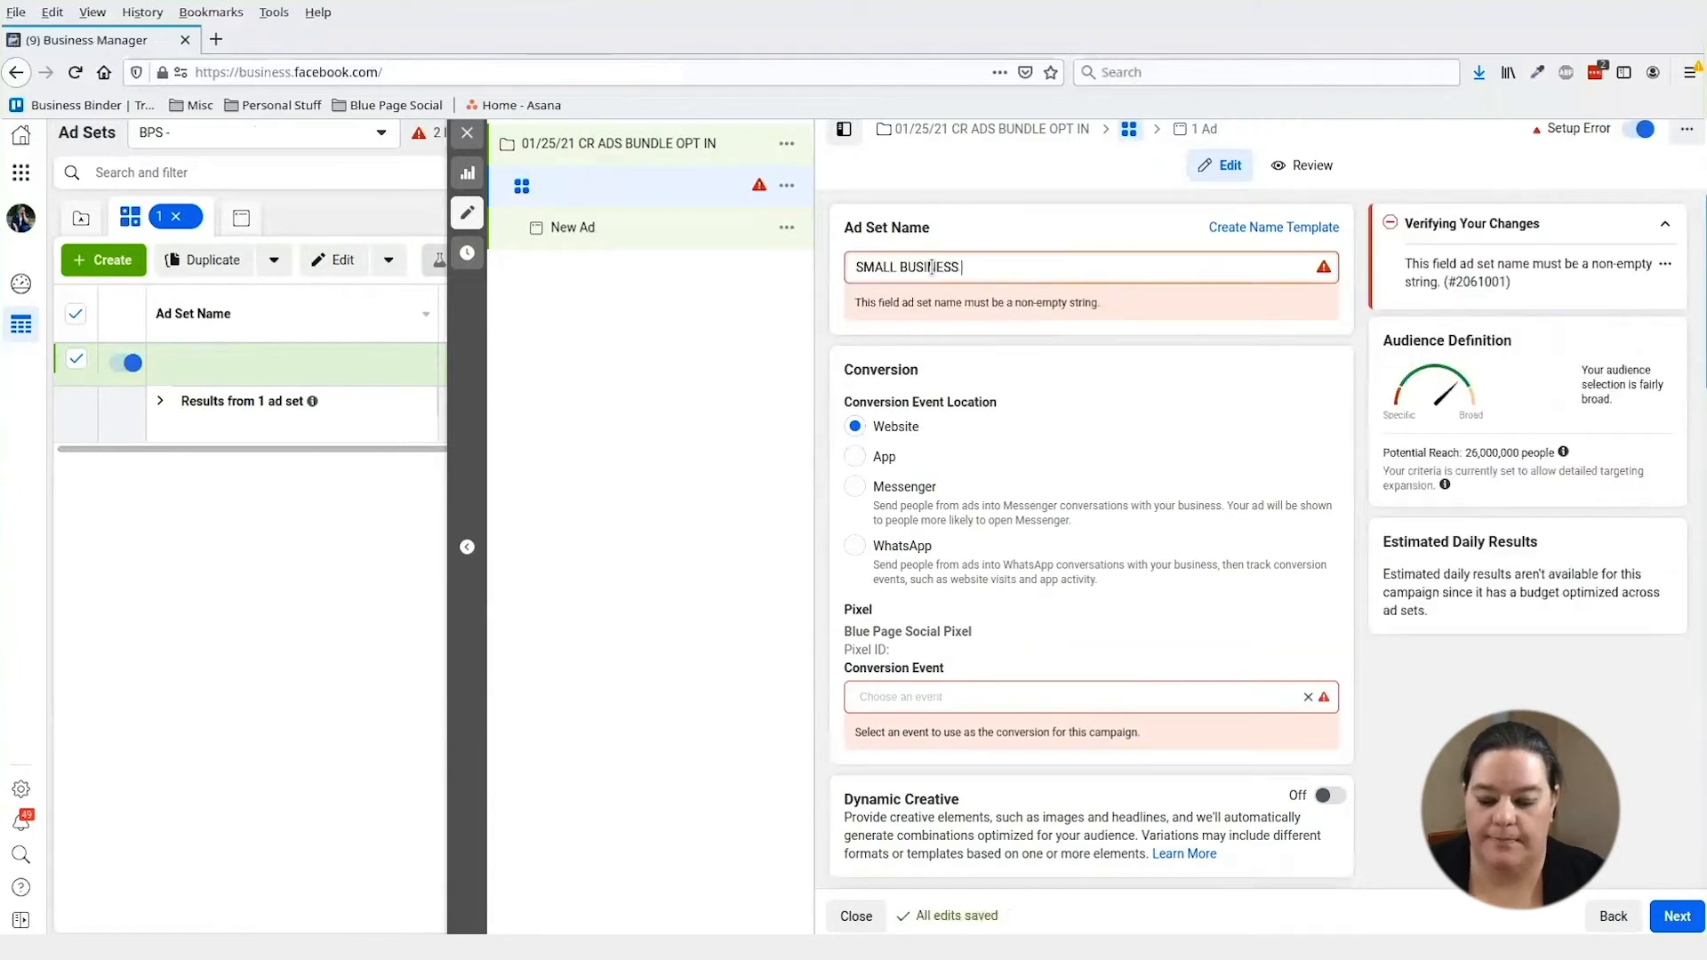
text(OWNERS)
- Set the ad set's conversion event to Complete Registration
click(1022, 663)
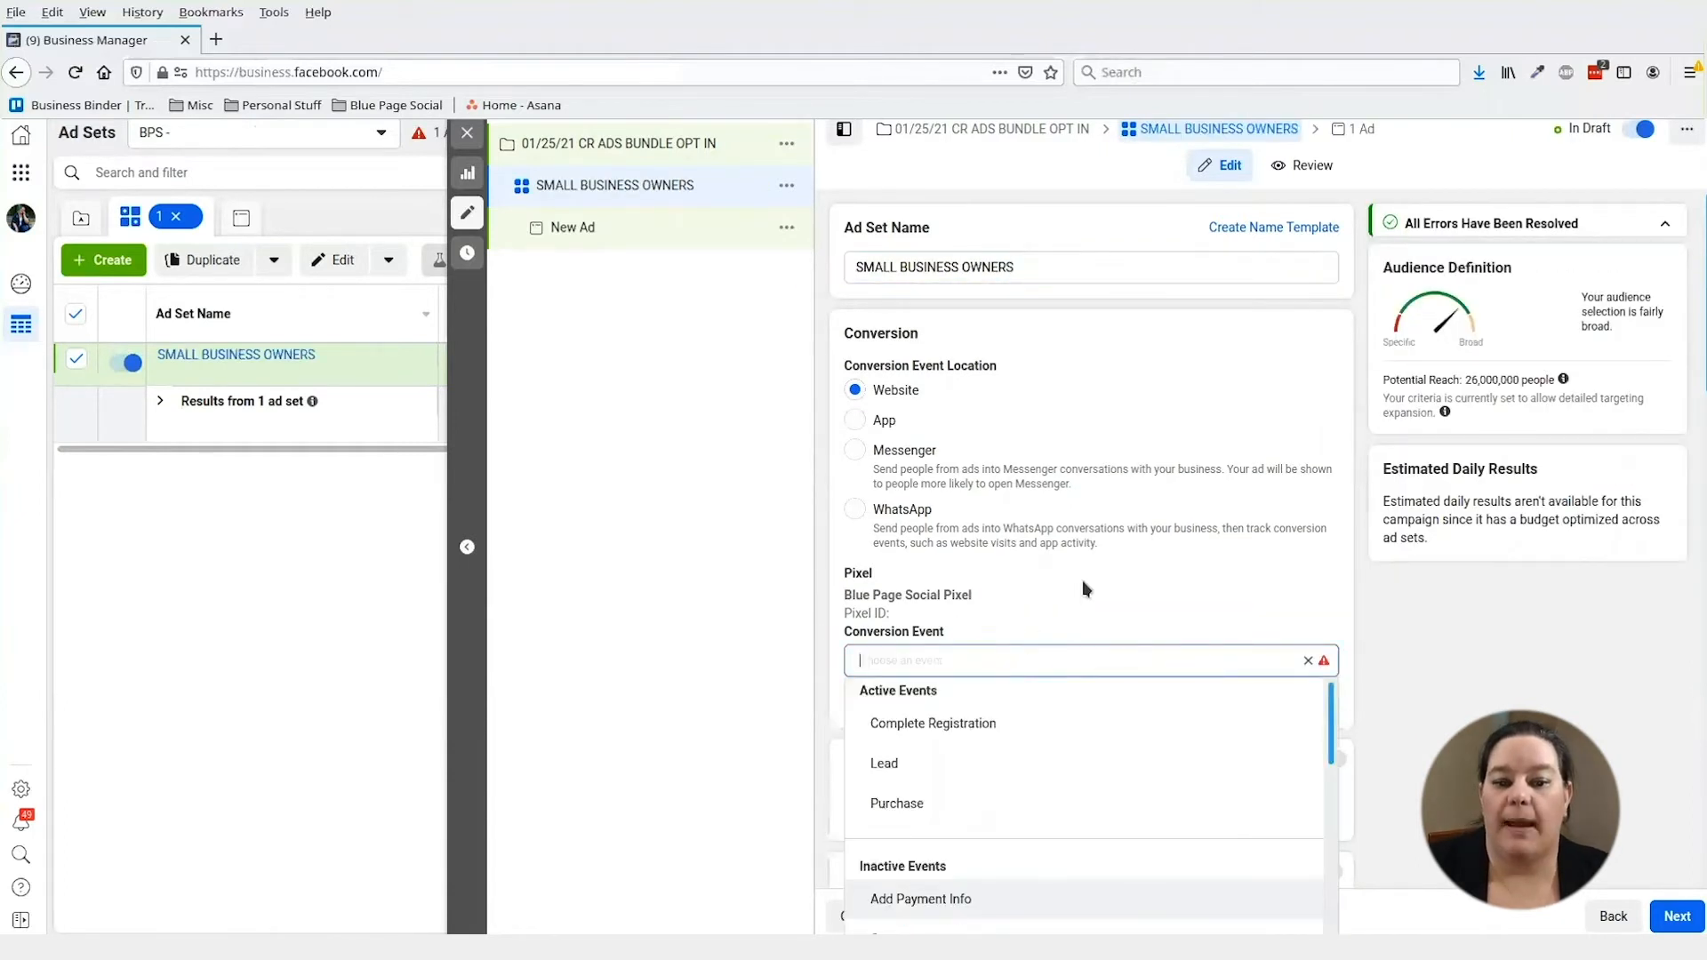
scroll(1074, 558, down, 2)
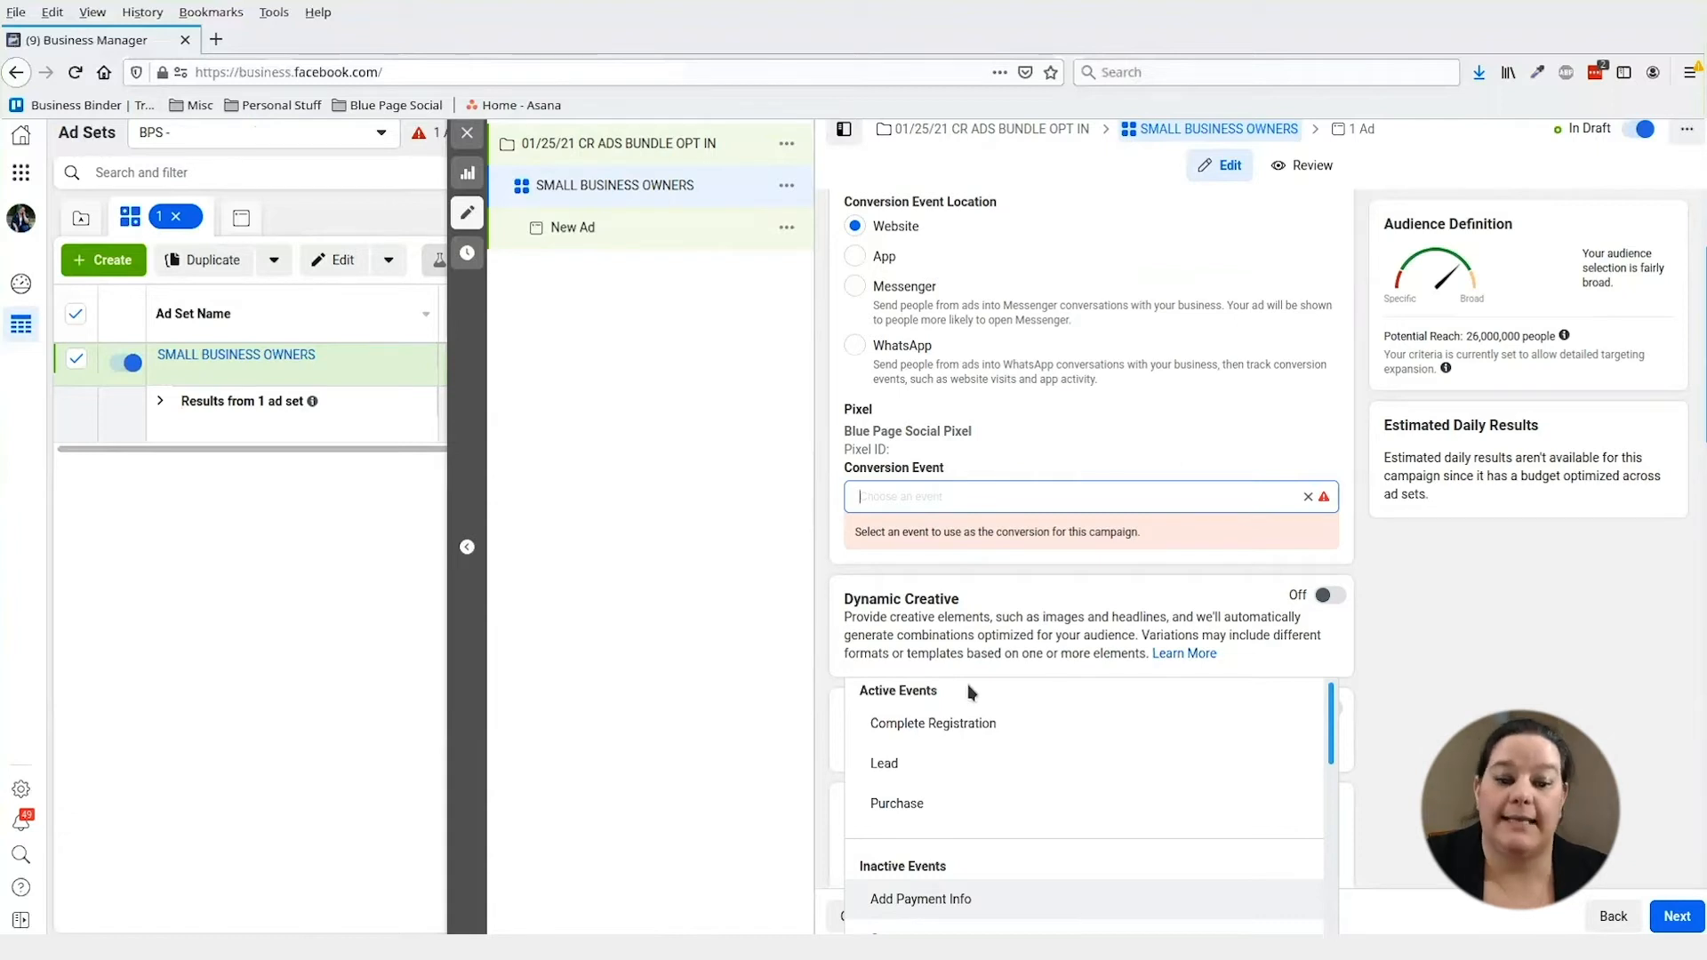
click(941, 560)
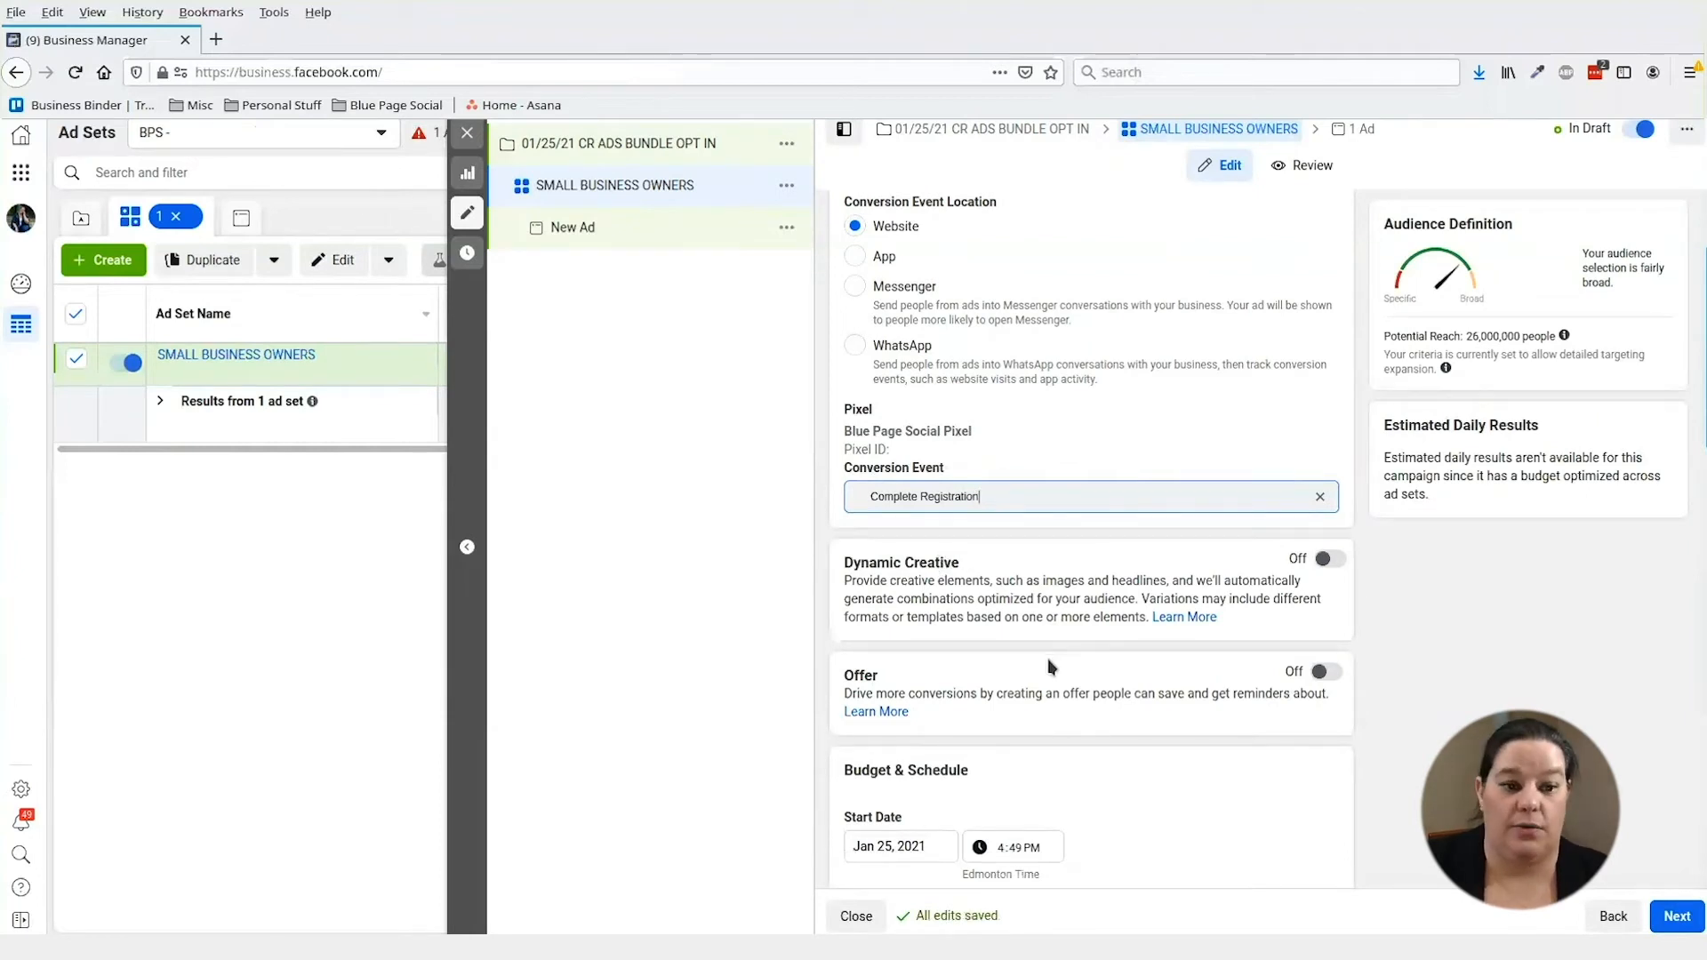
- Target people living in the location and add United States to the ad set's locations
scroll(1085, 623, down, 10)
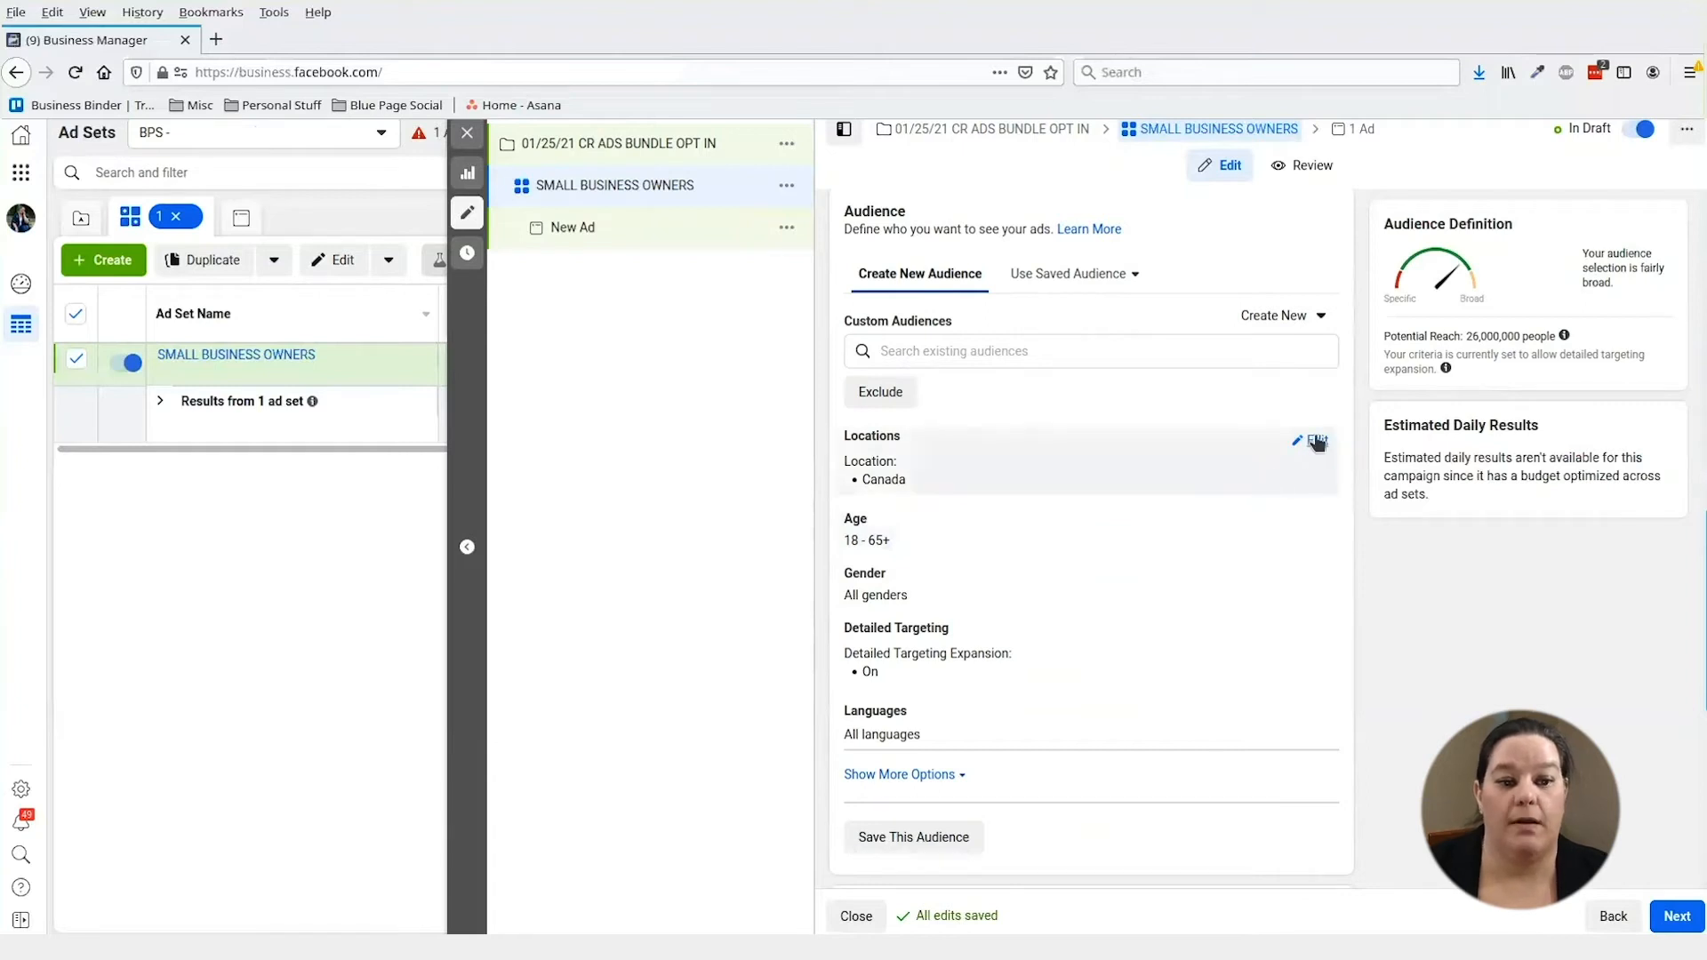
click(1314, 442)
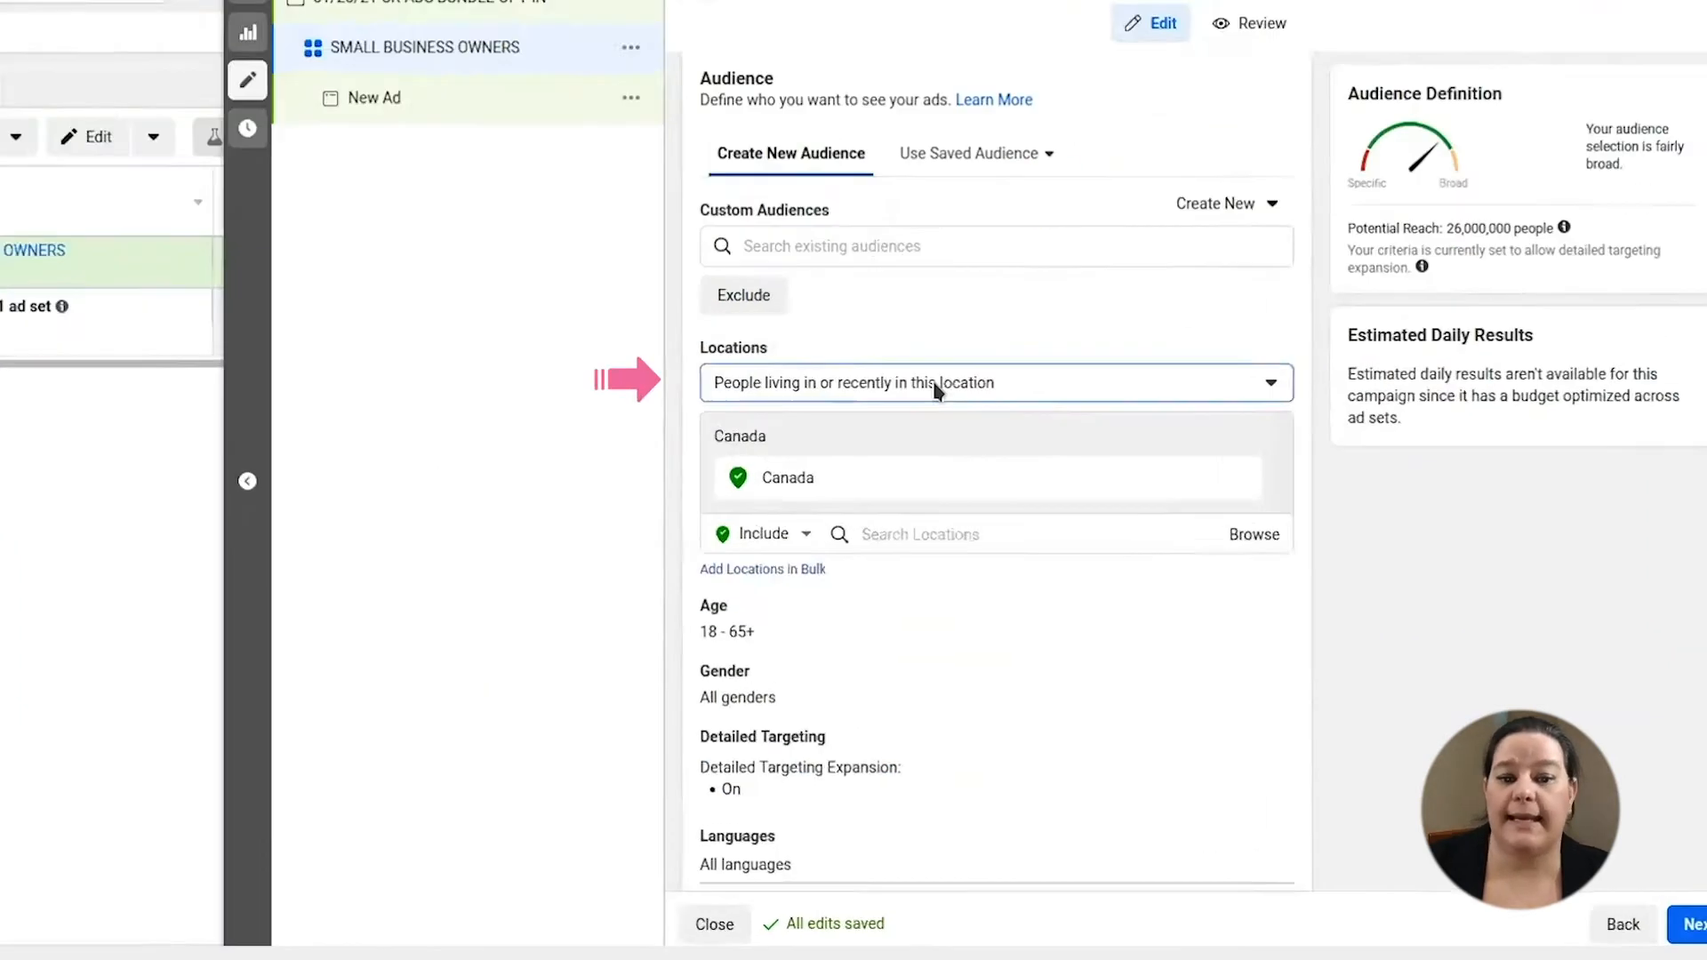
click(1041, 466)
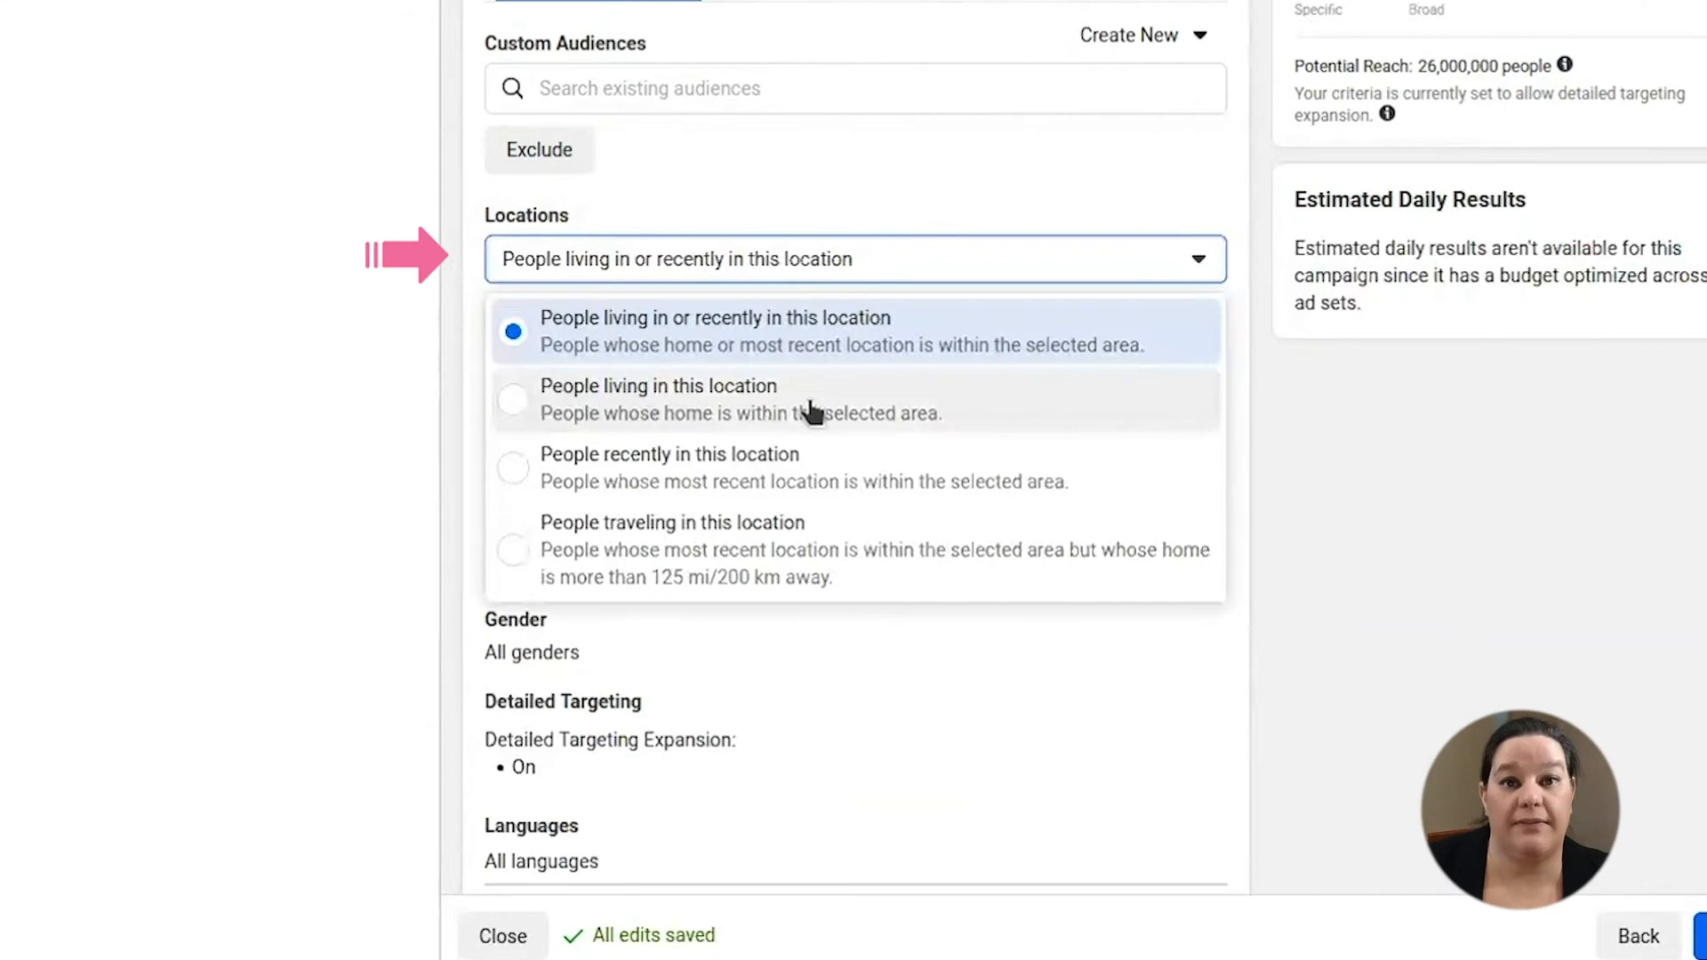
click(813, 411)
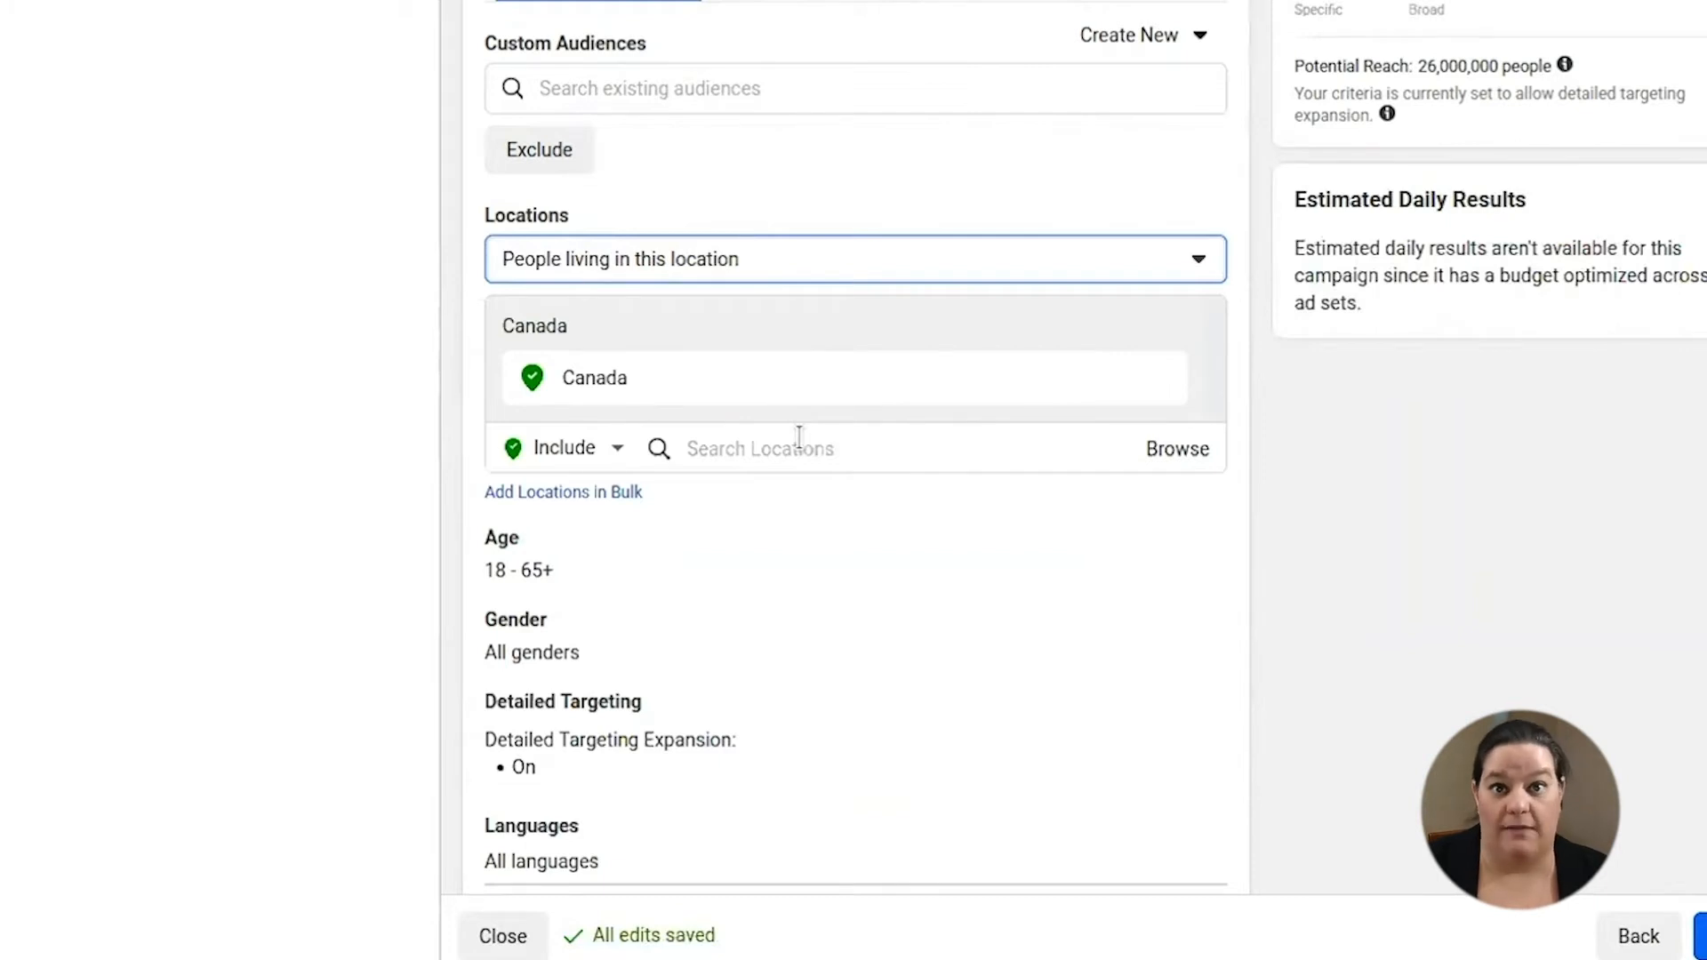
click(878, 437)
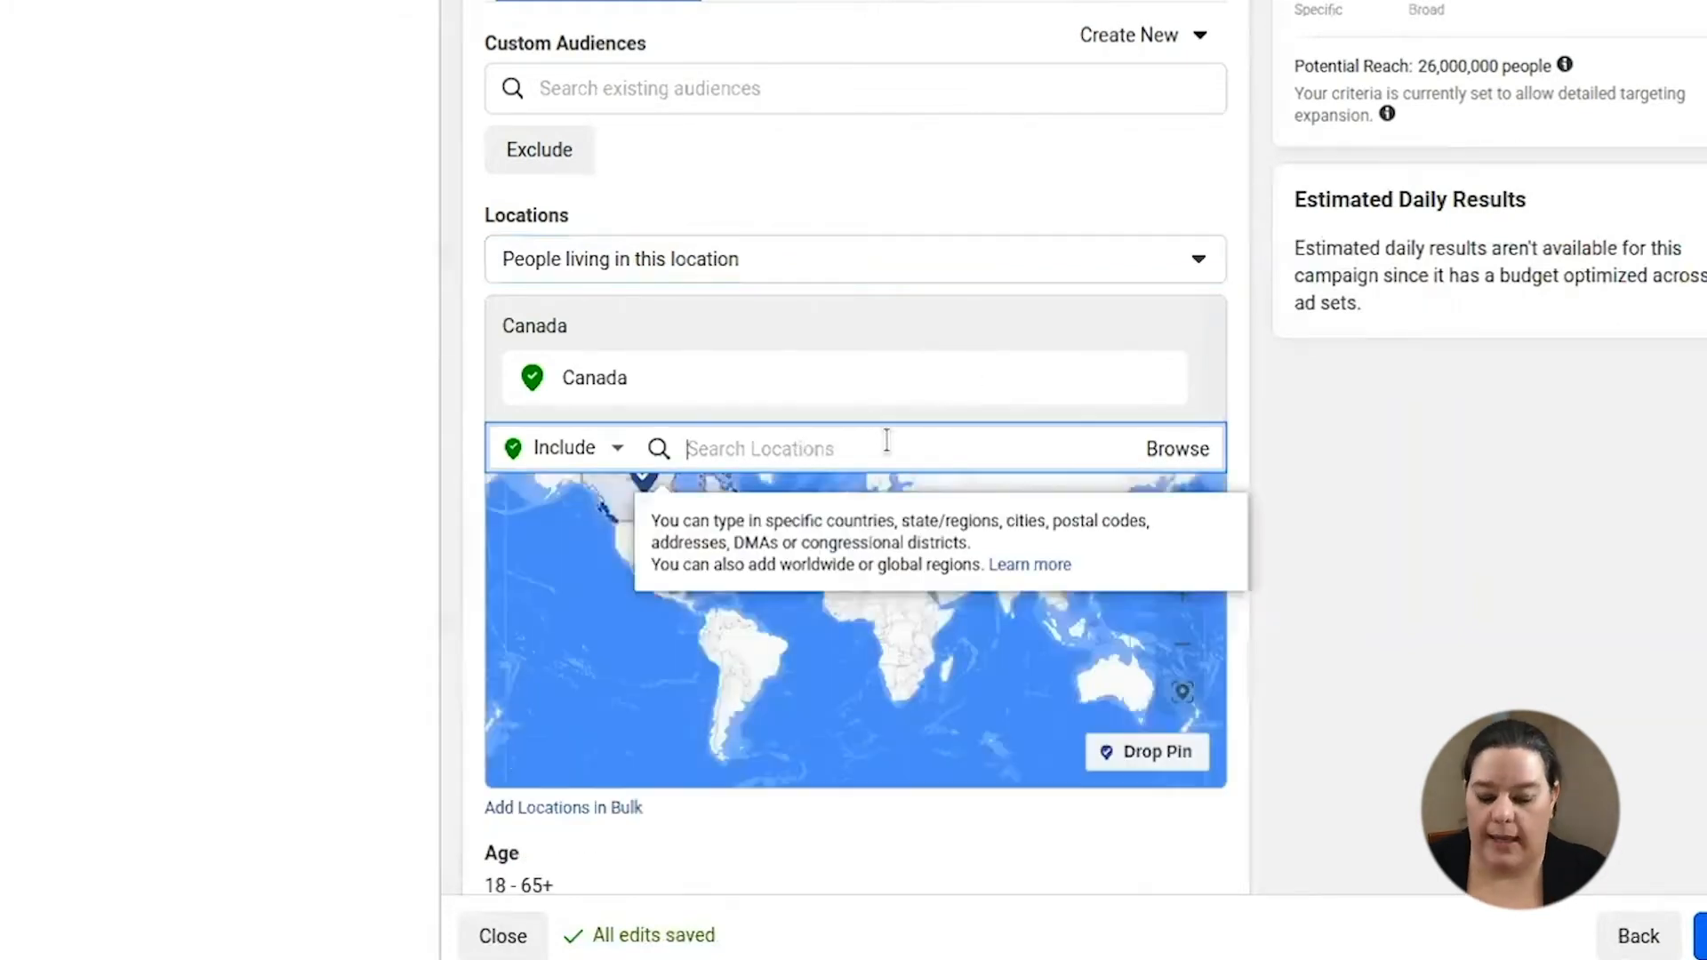
text(UNITED)
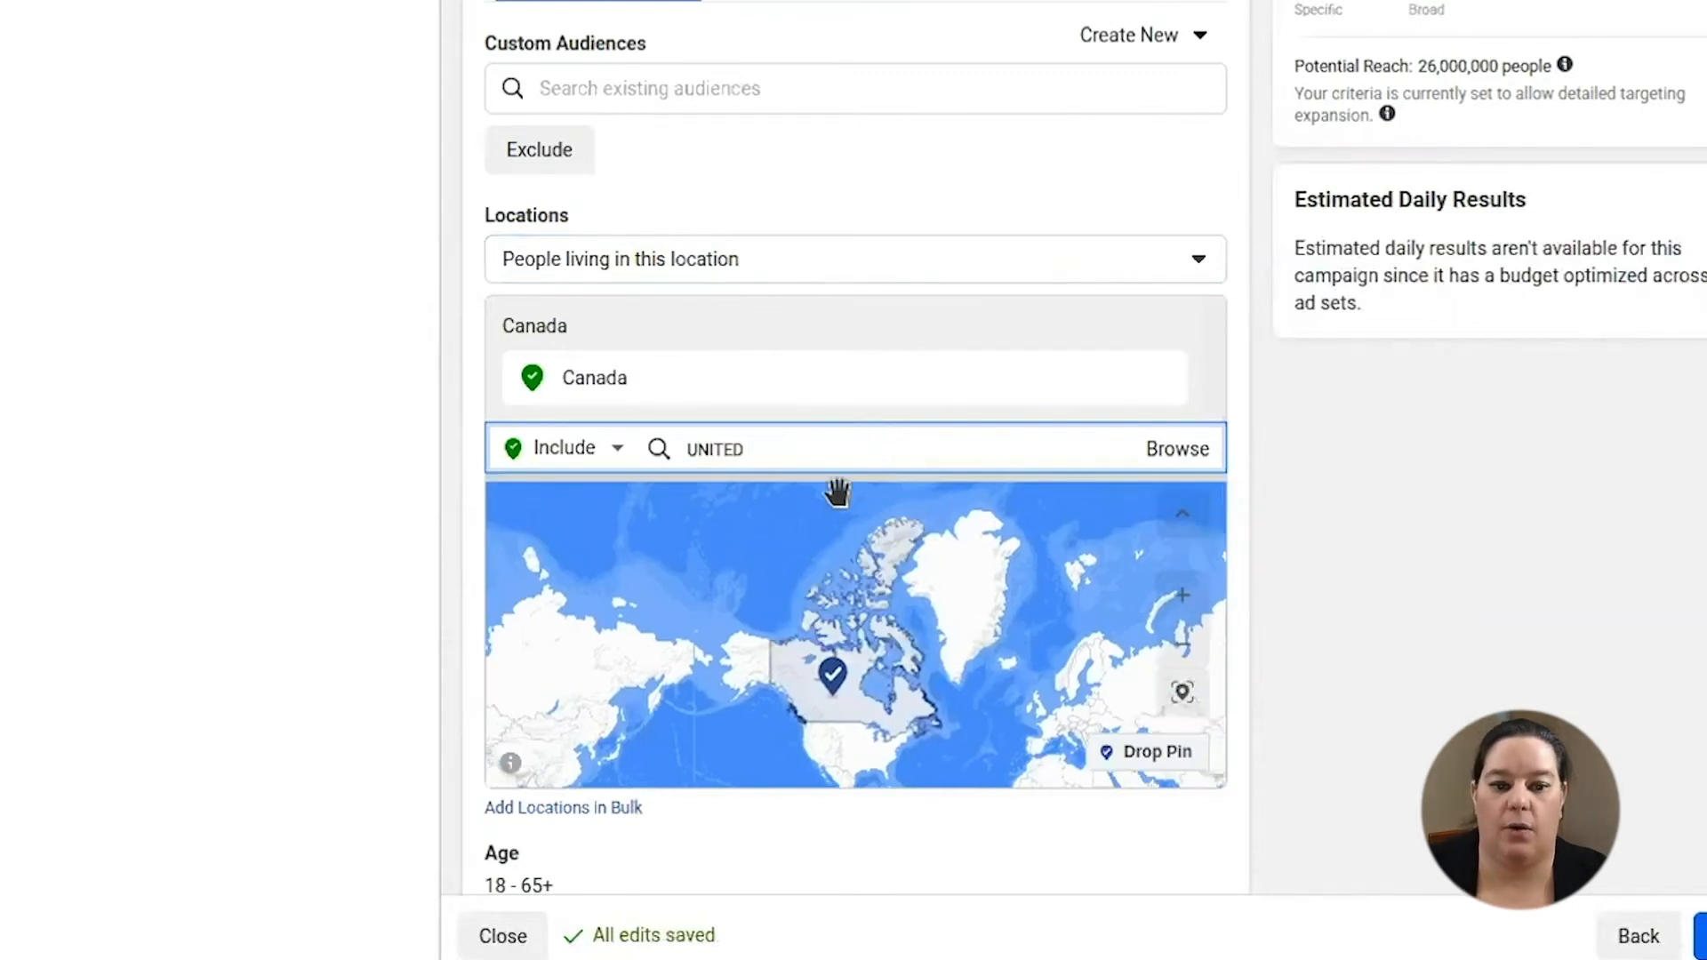
click(743, 542)
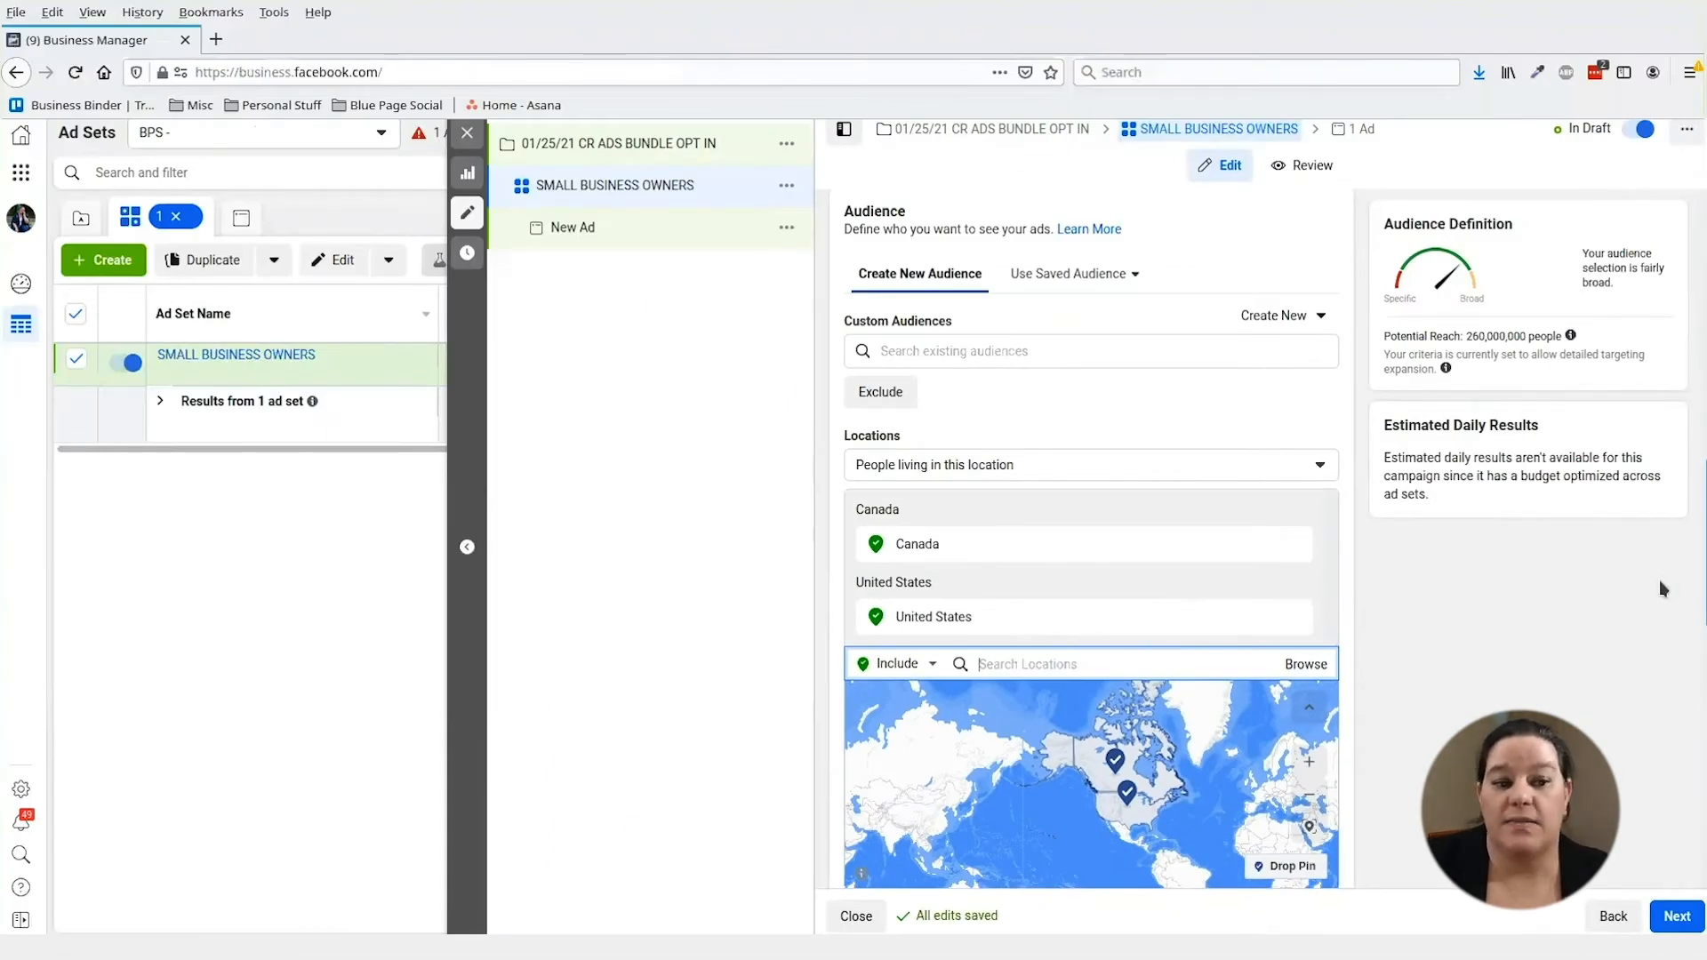
scroll(1399, 727, down, 5)
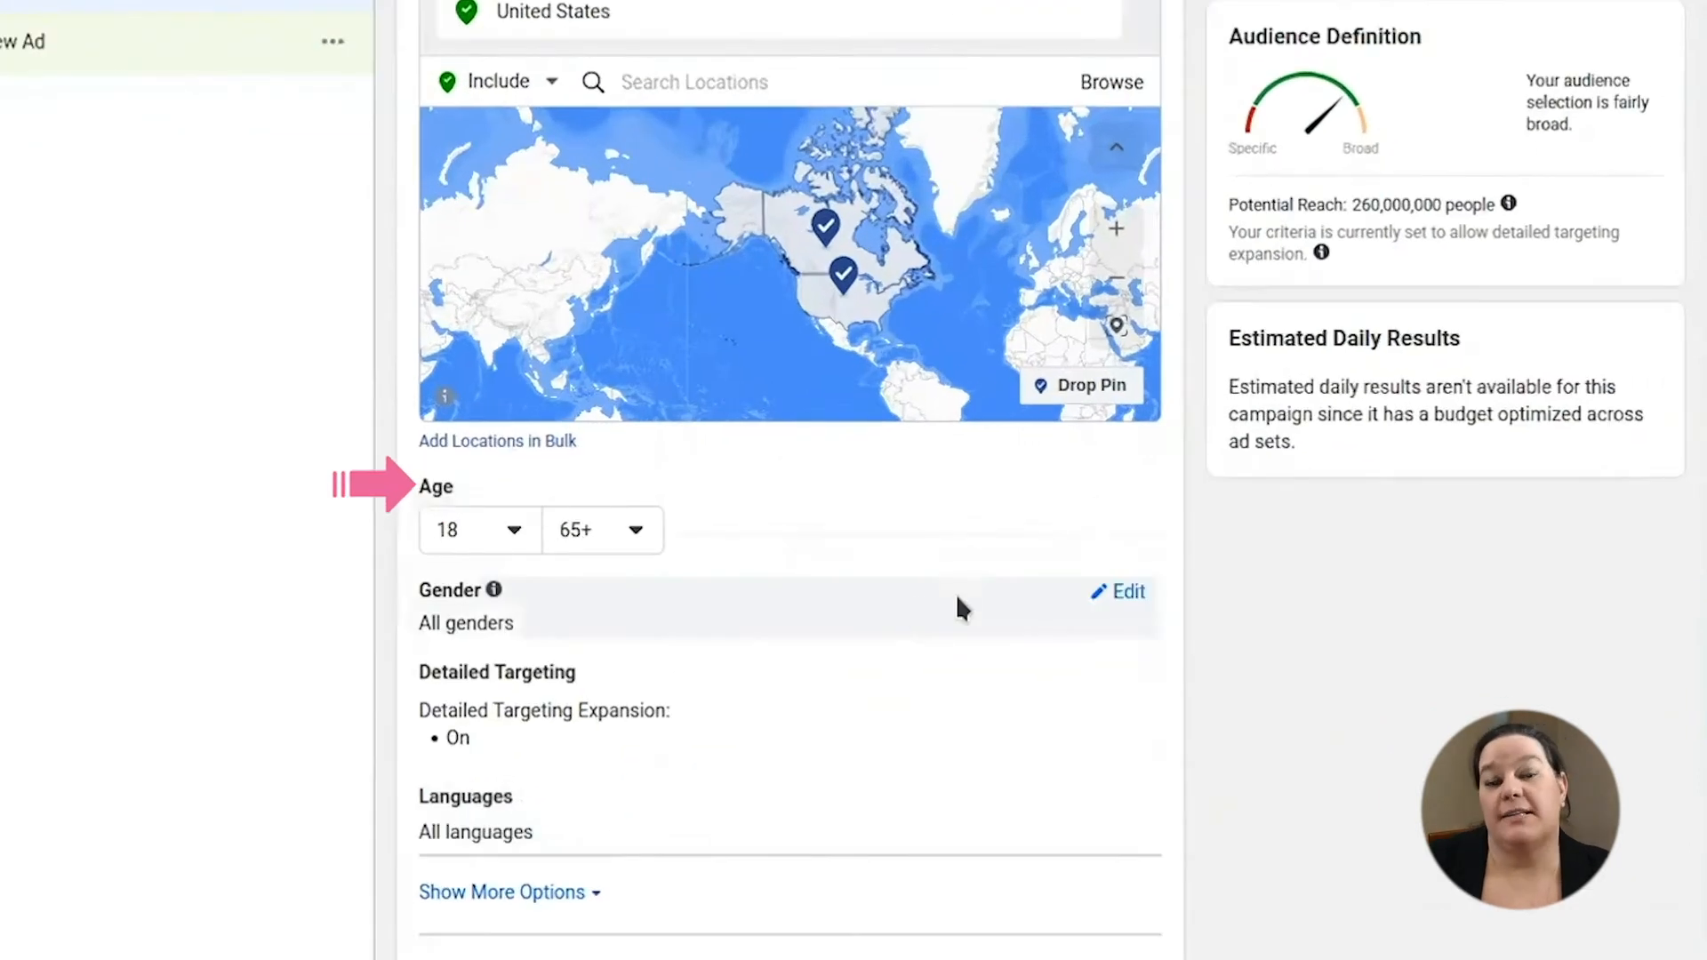
- Set the audience age to 30–55 and gender to Women, then begin editing detailed targeting
click(453, 530)
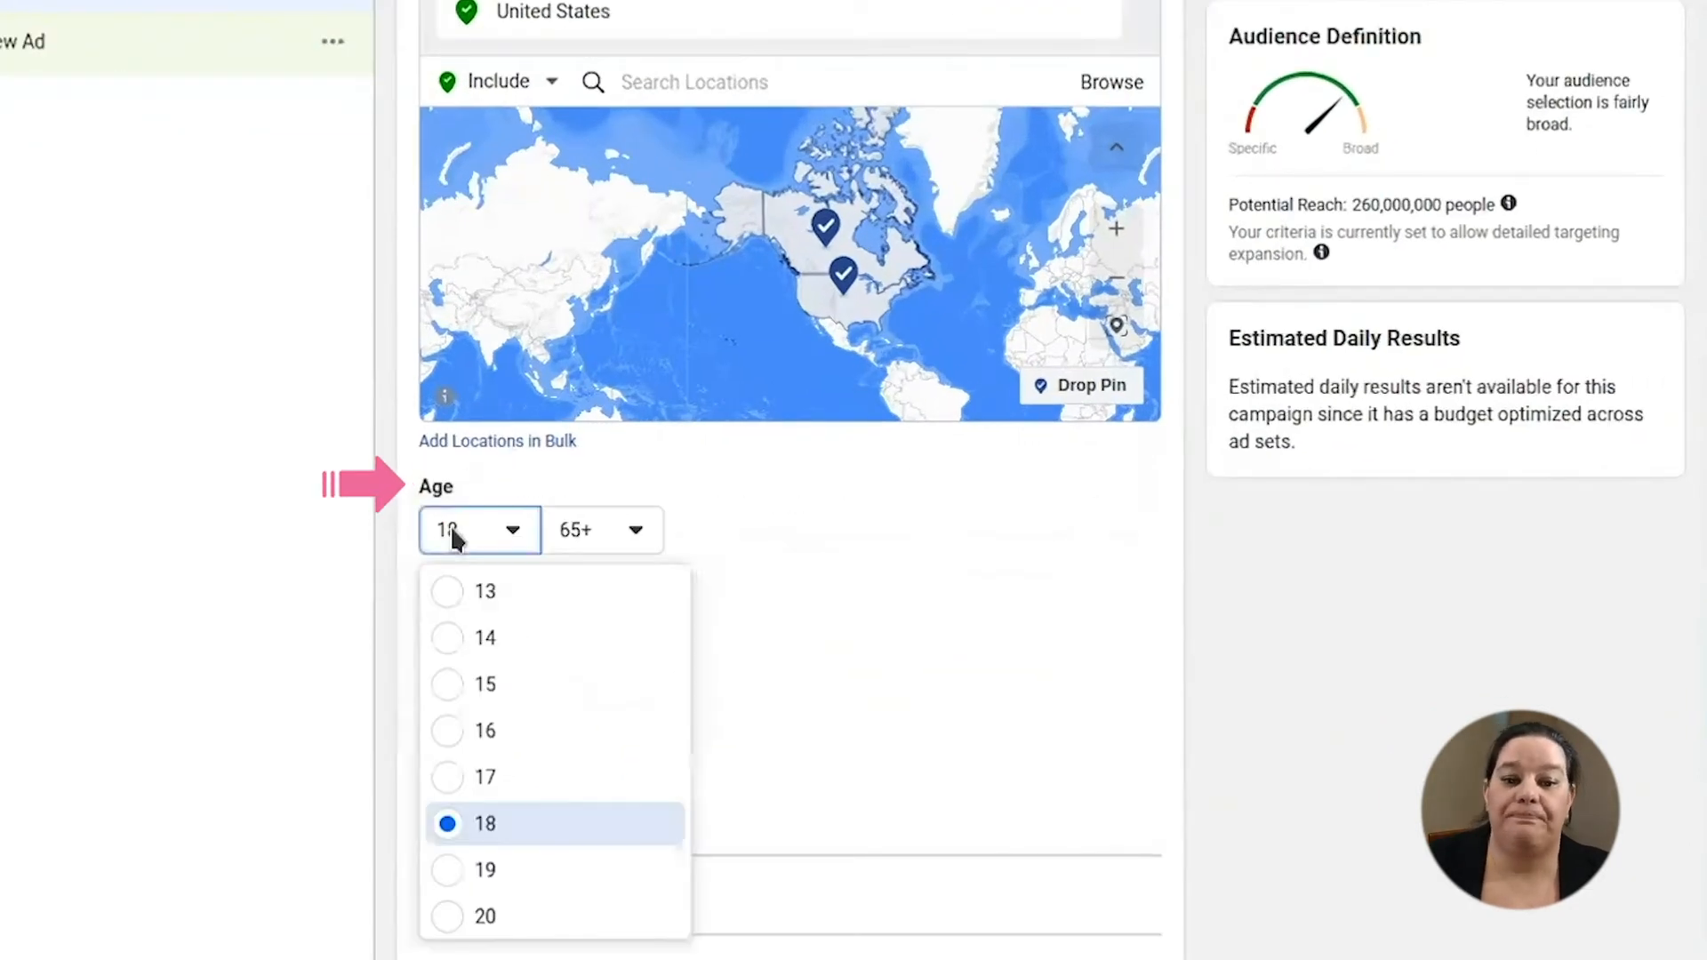
scroll(484, 639, down, 2)
scroll(484, 640, down, 5)
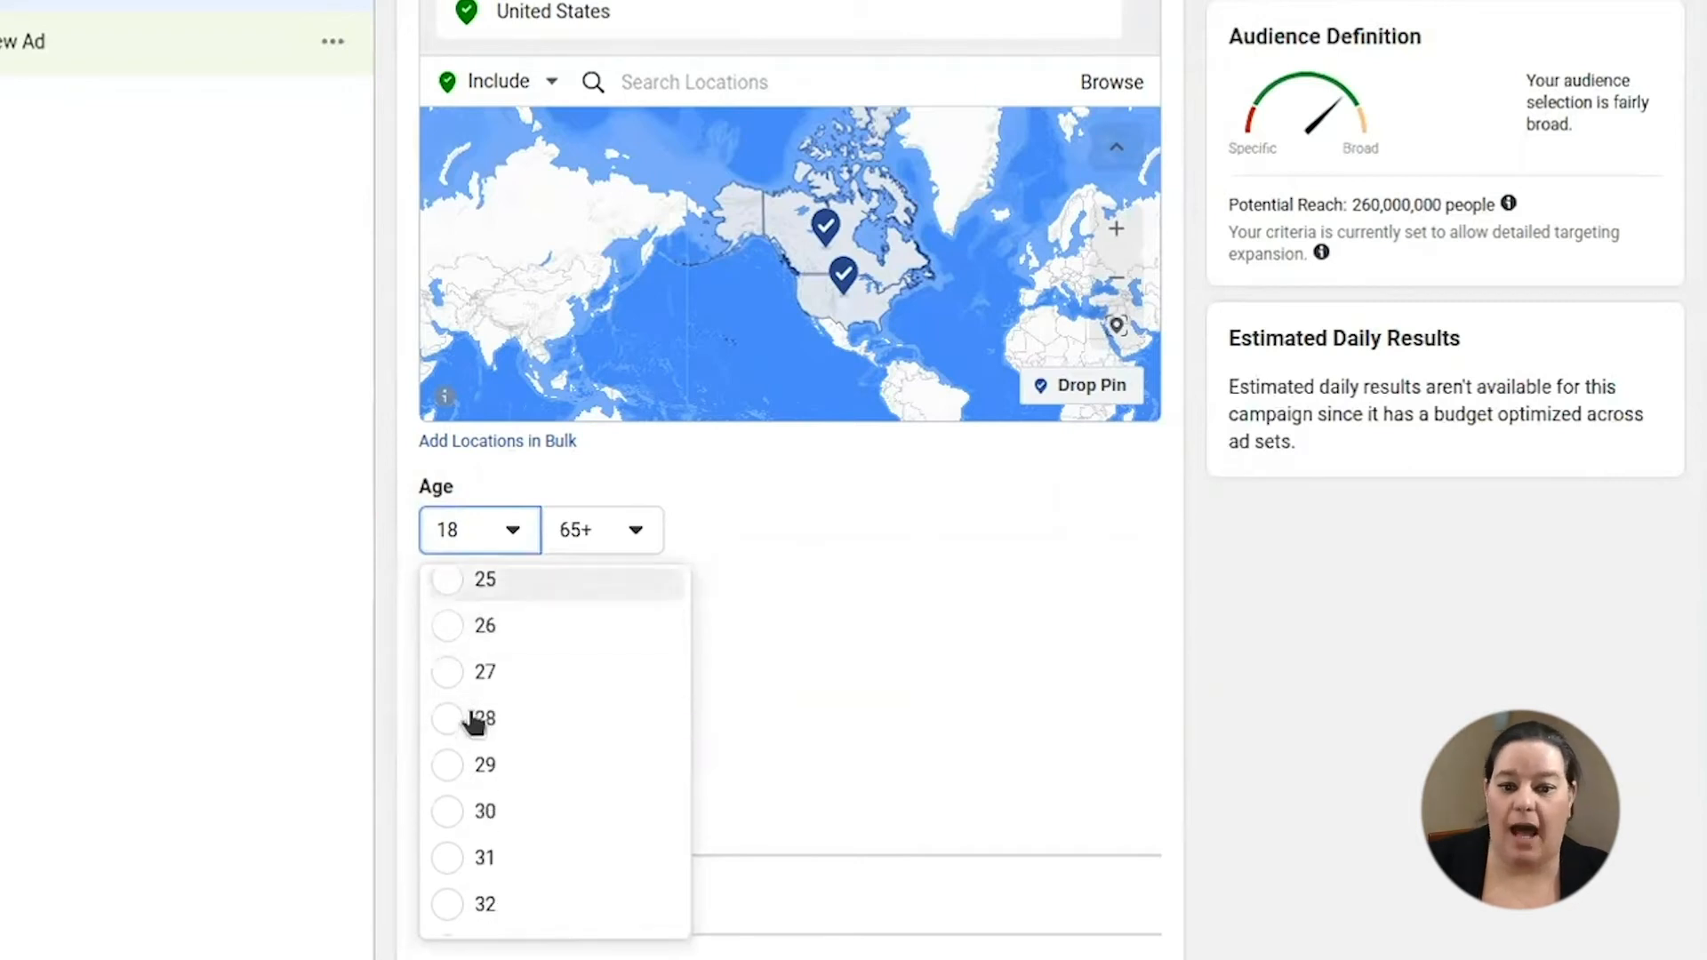
click(449, 766)
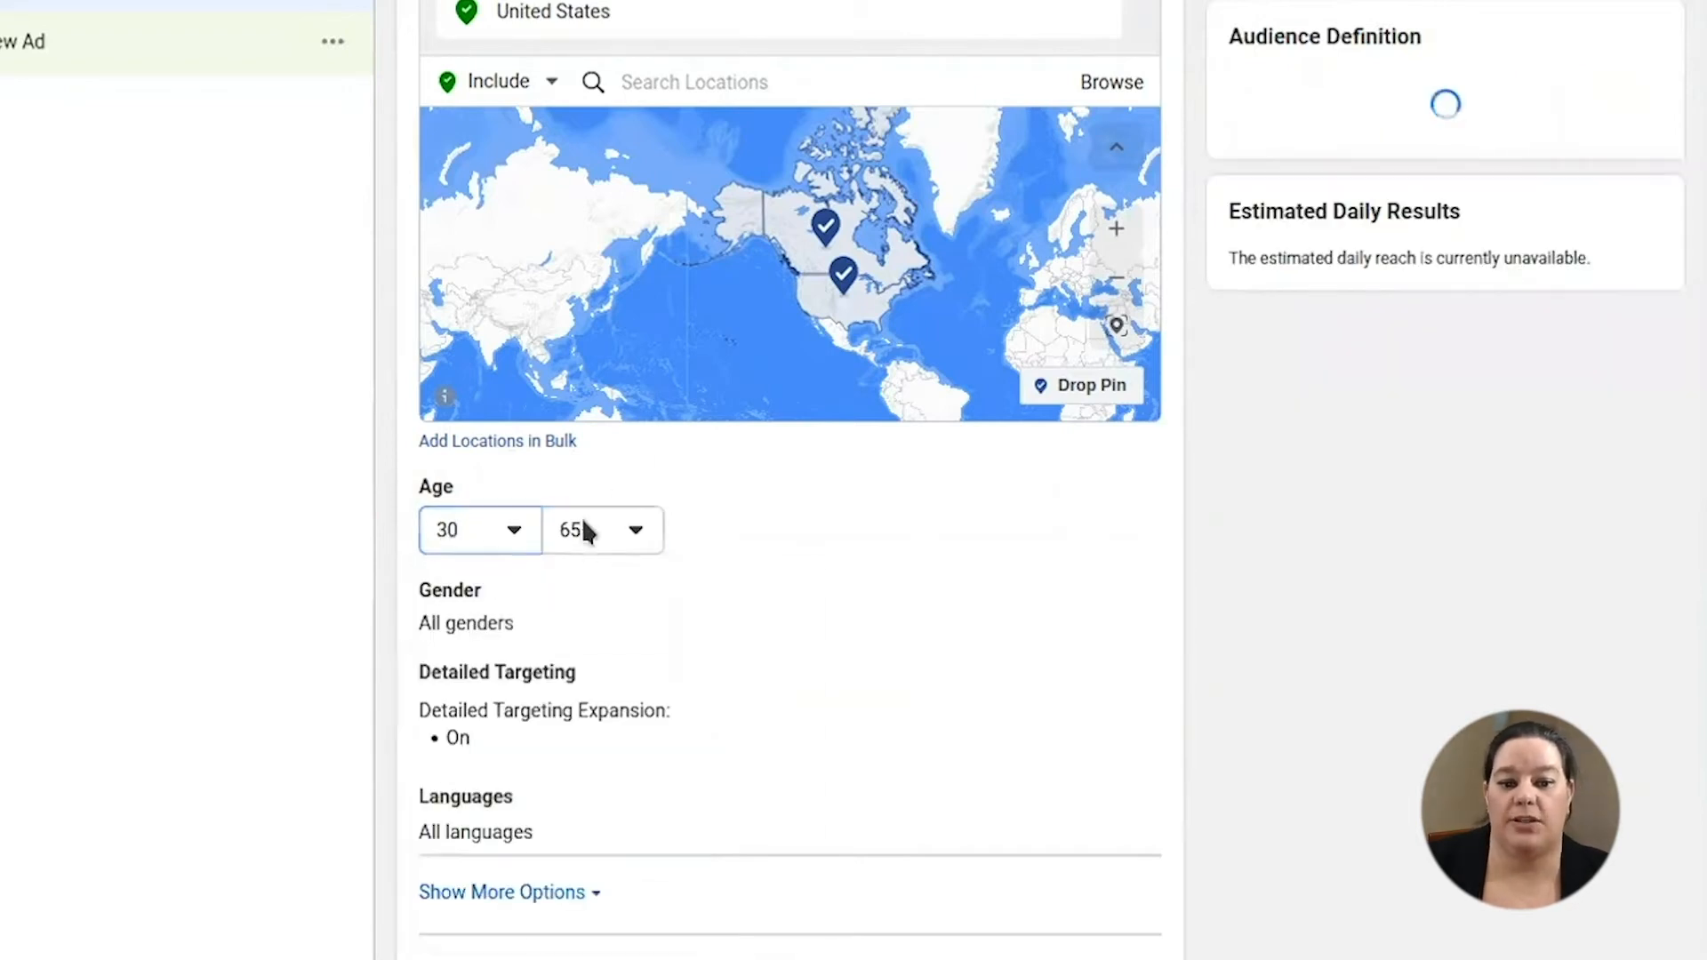
click(582, 525)
scroll(627, 764, up, 3)
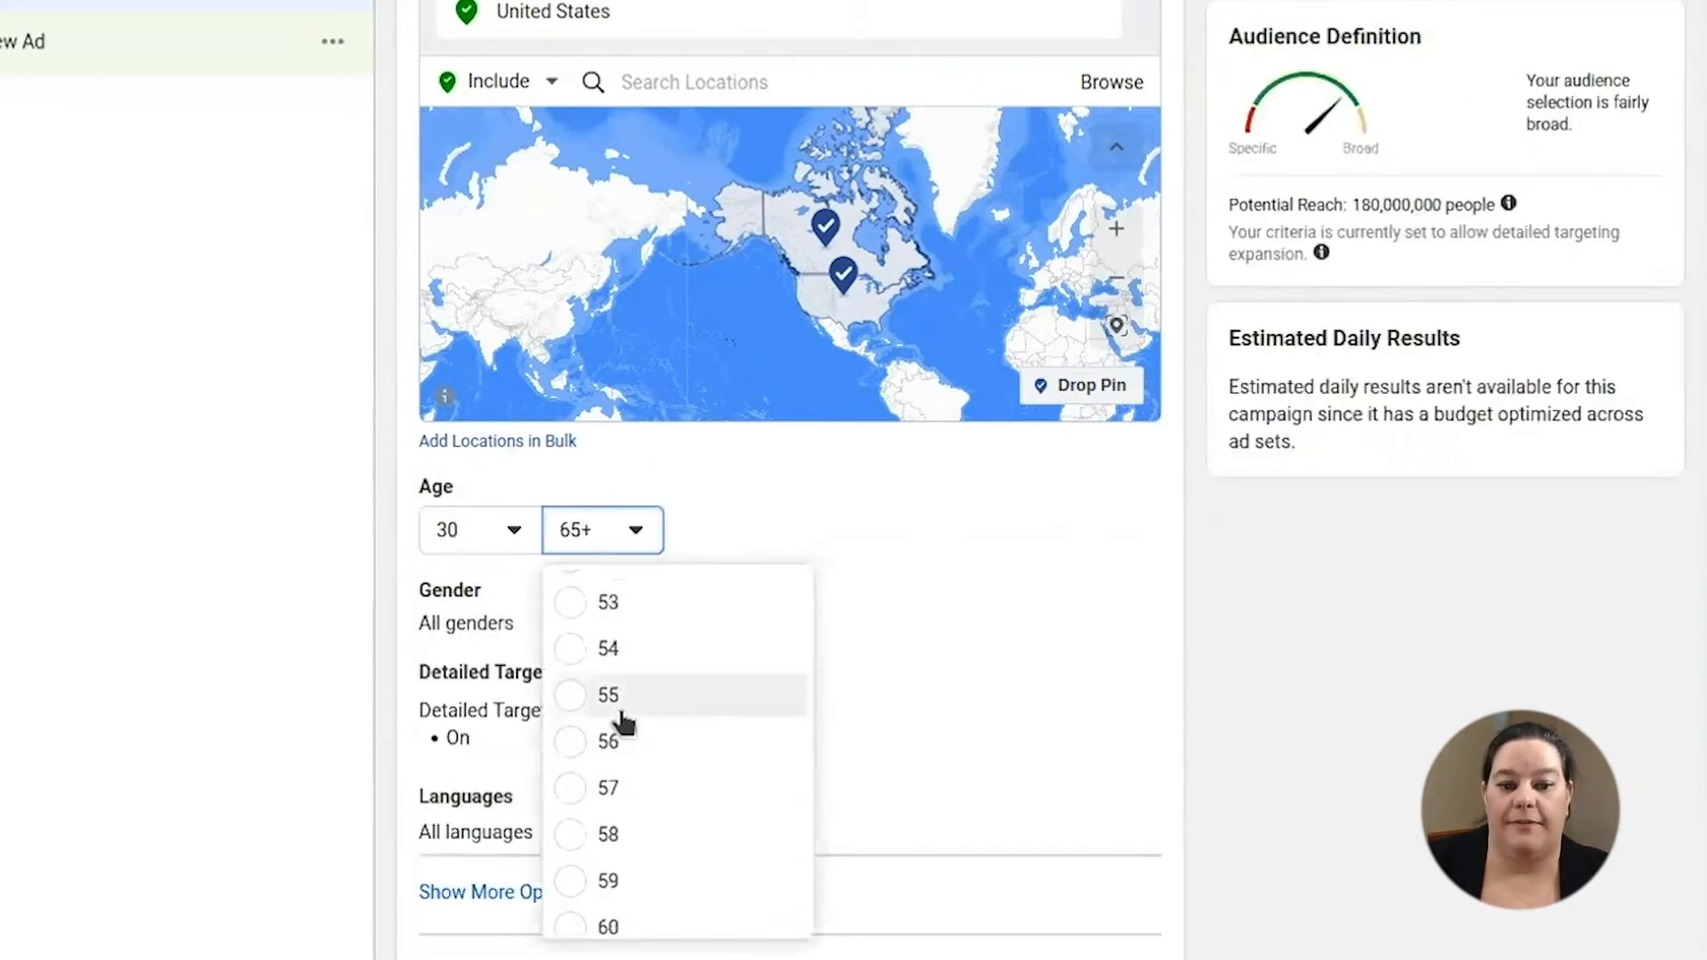
click(622, 722)
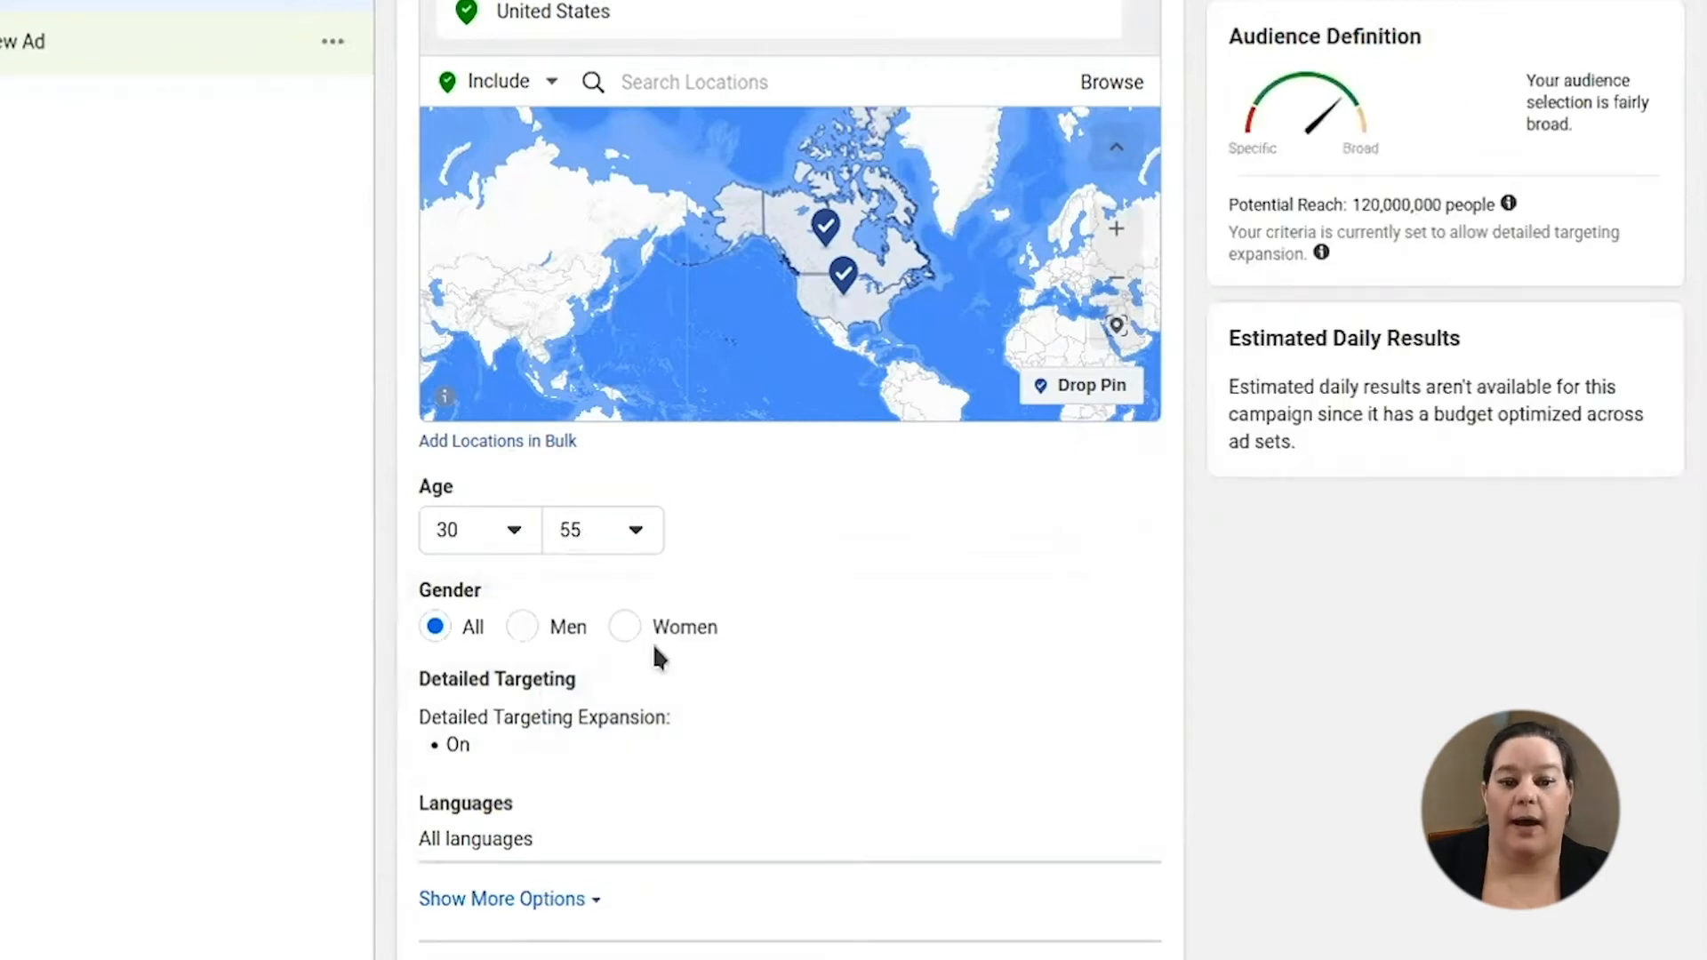
click(622, 628)
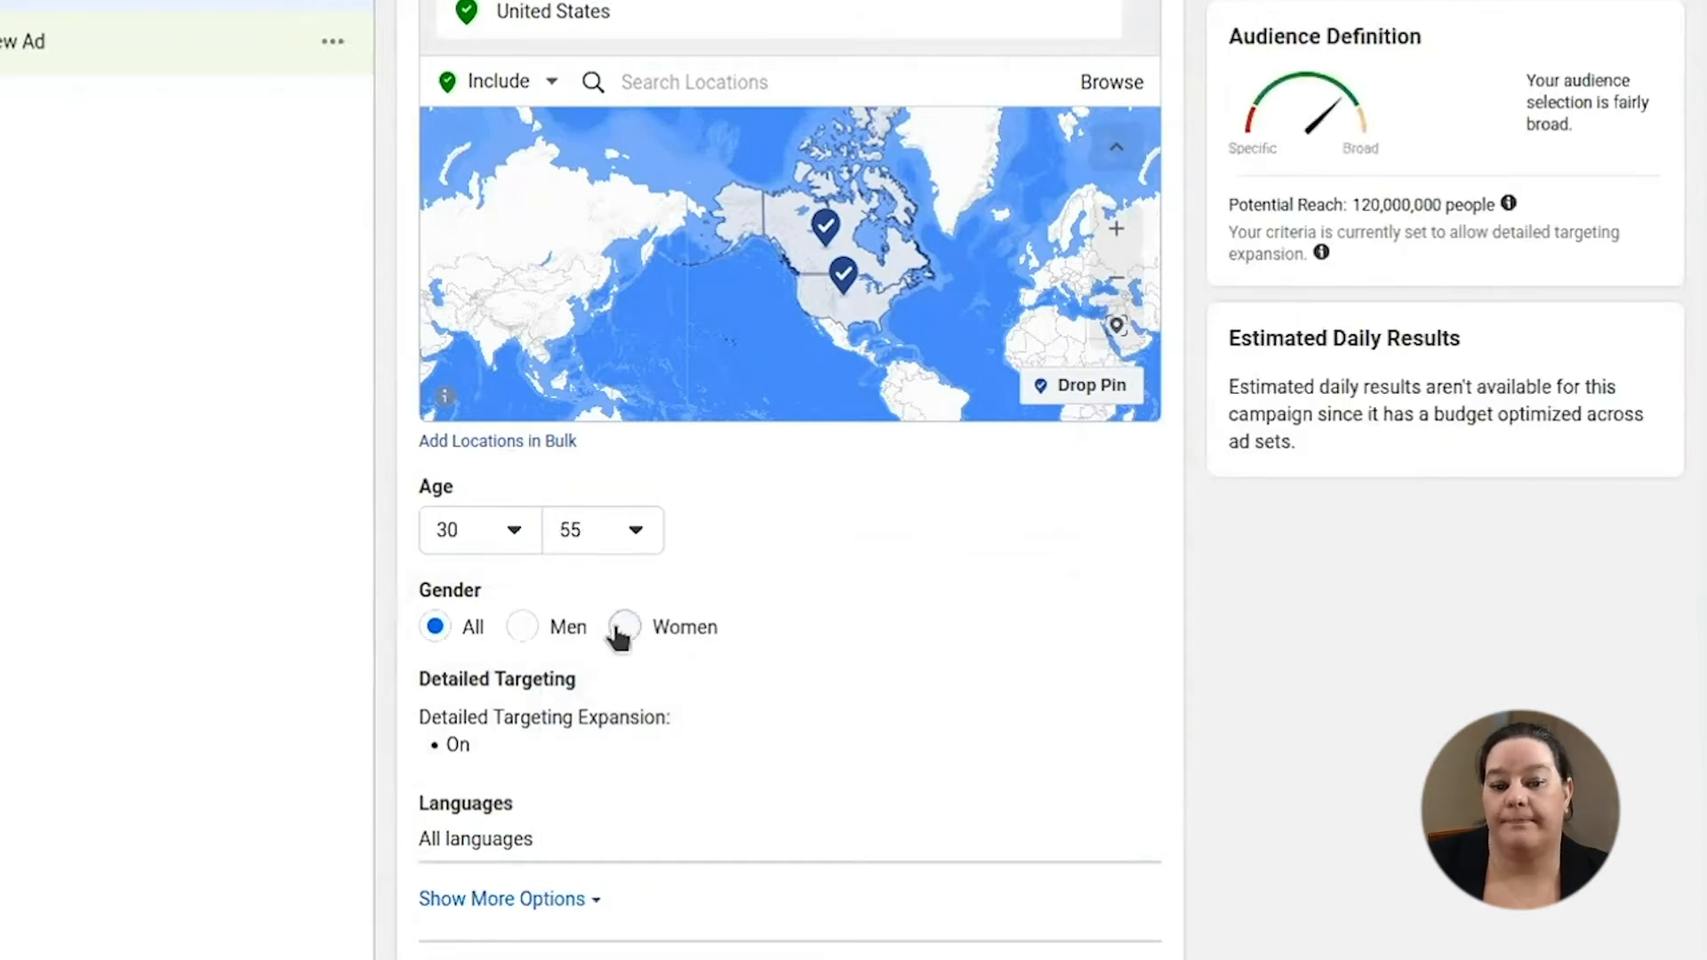
click(1100, 691)
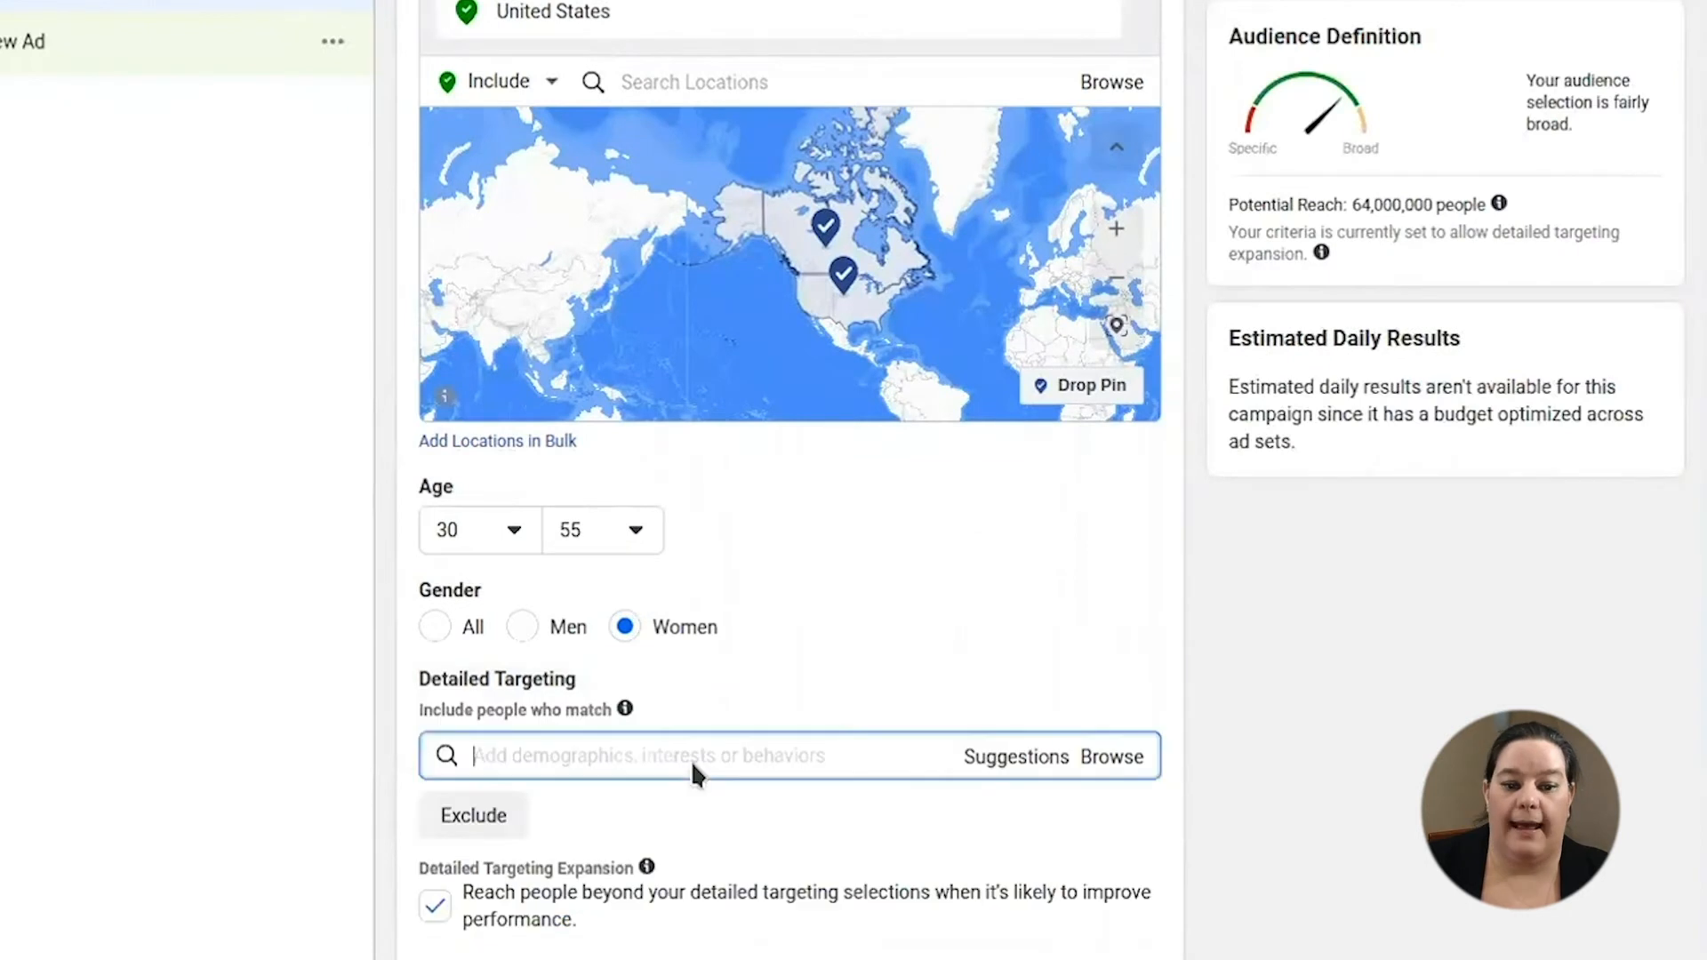
scroll(705, 743, down, 2)
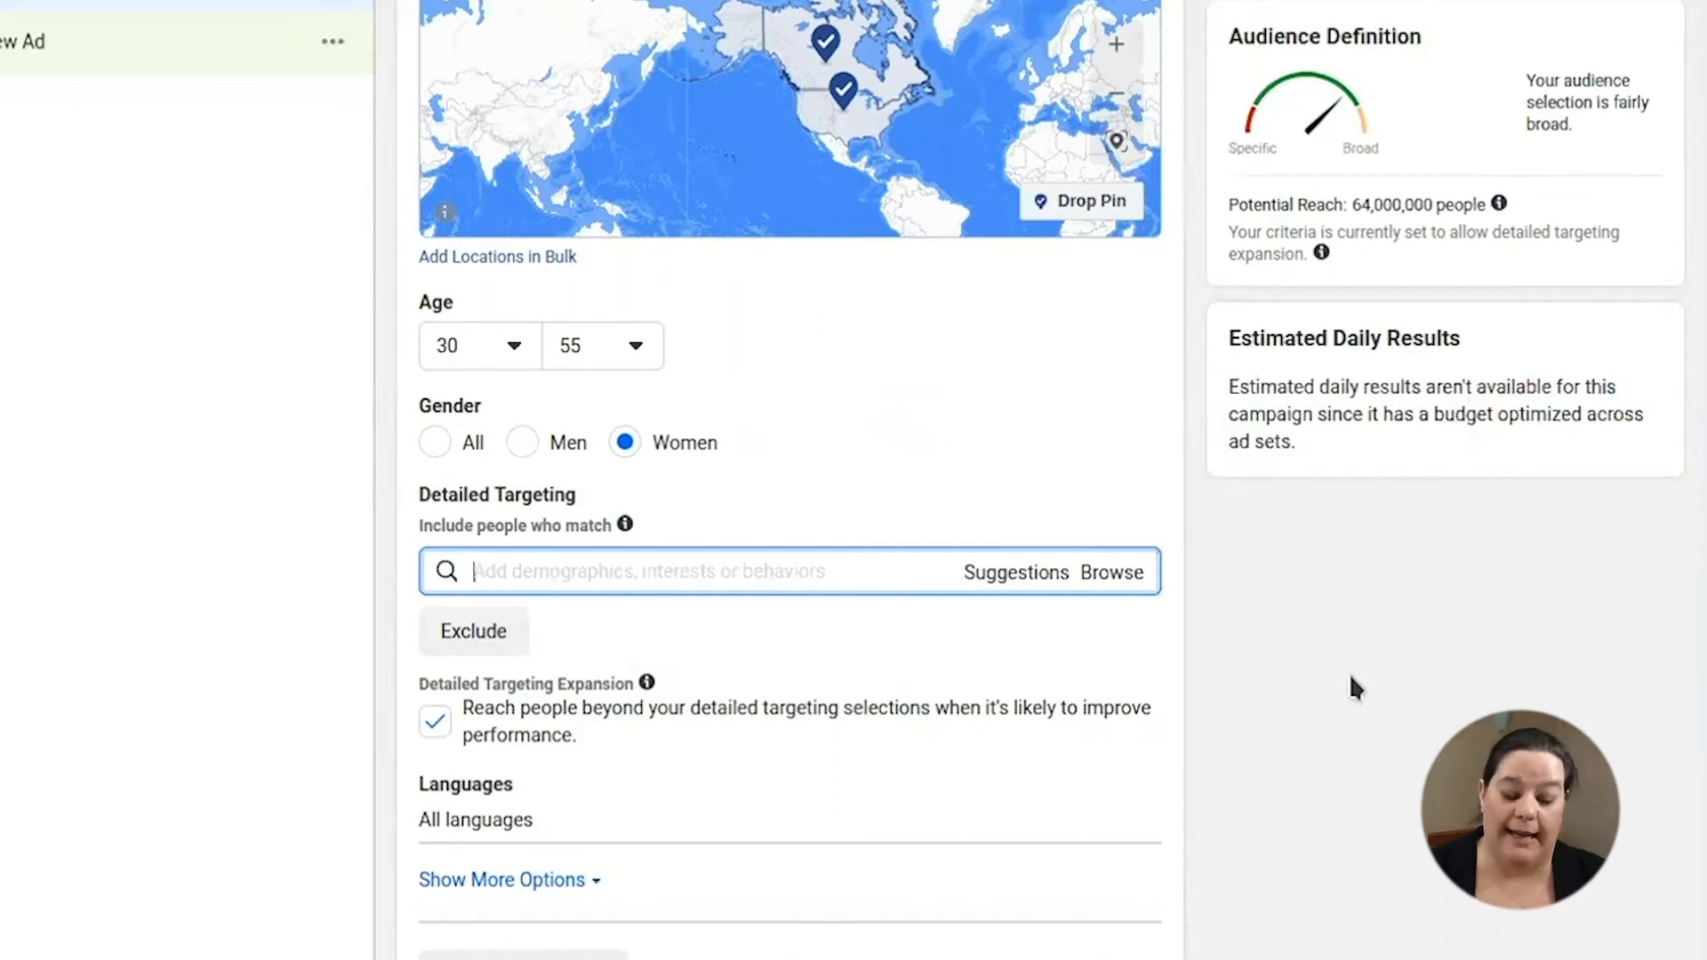
- Add the two well-known business speakers as detailed-targeting interests
text(TONY )
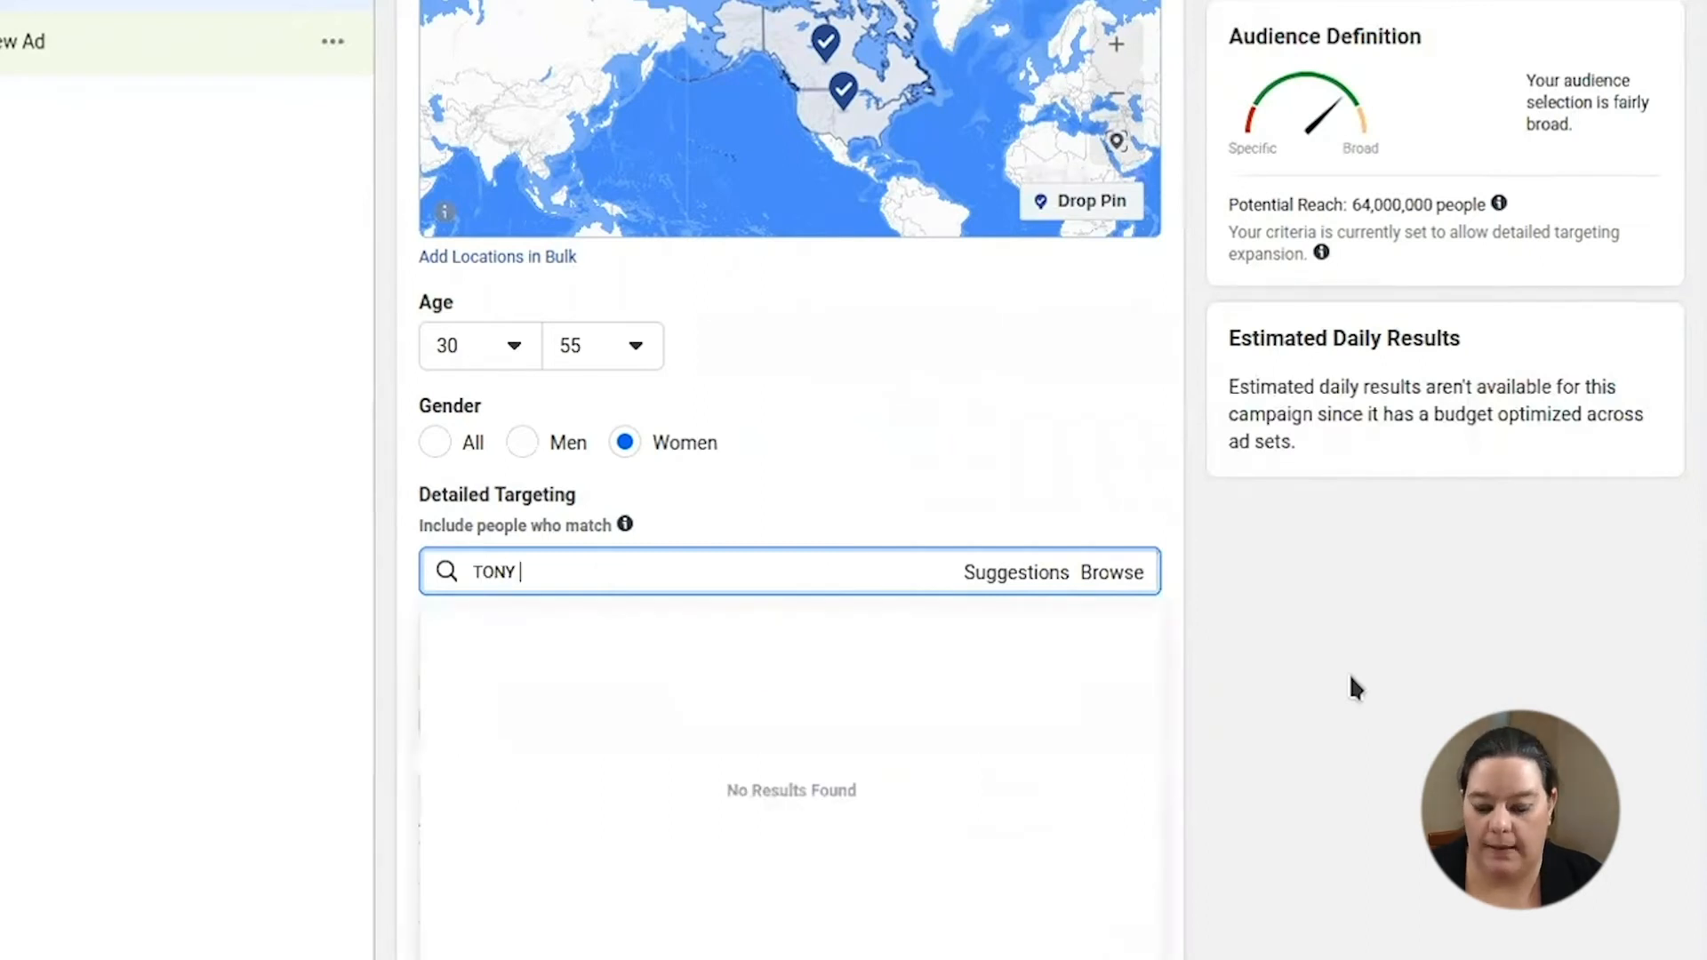
text(ROBBINS)
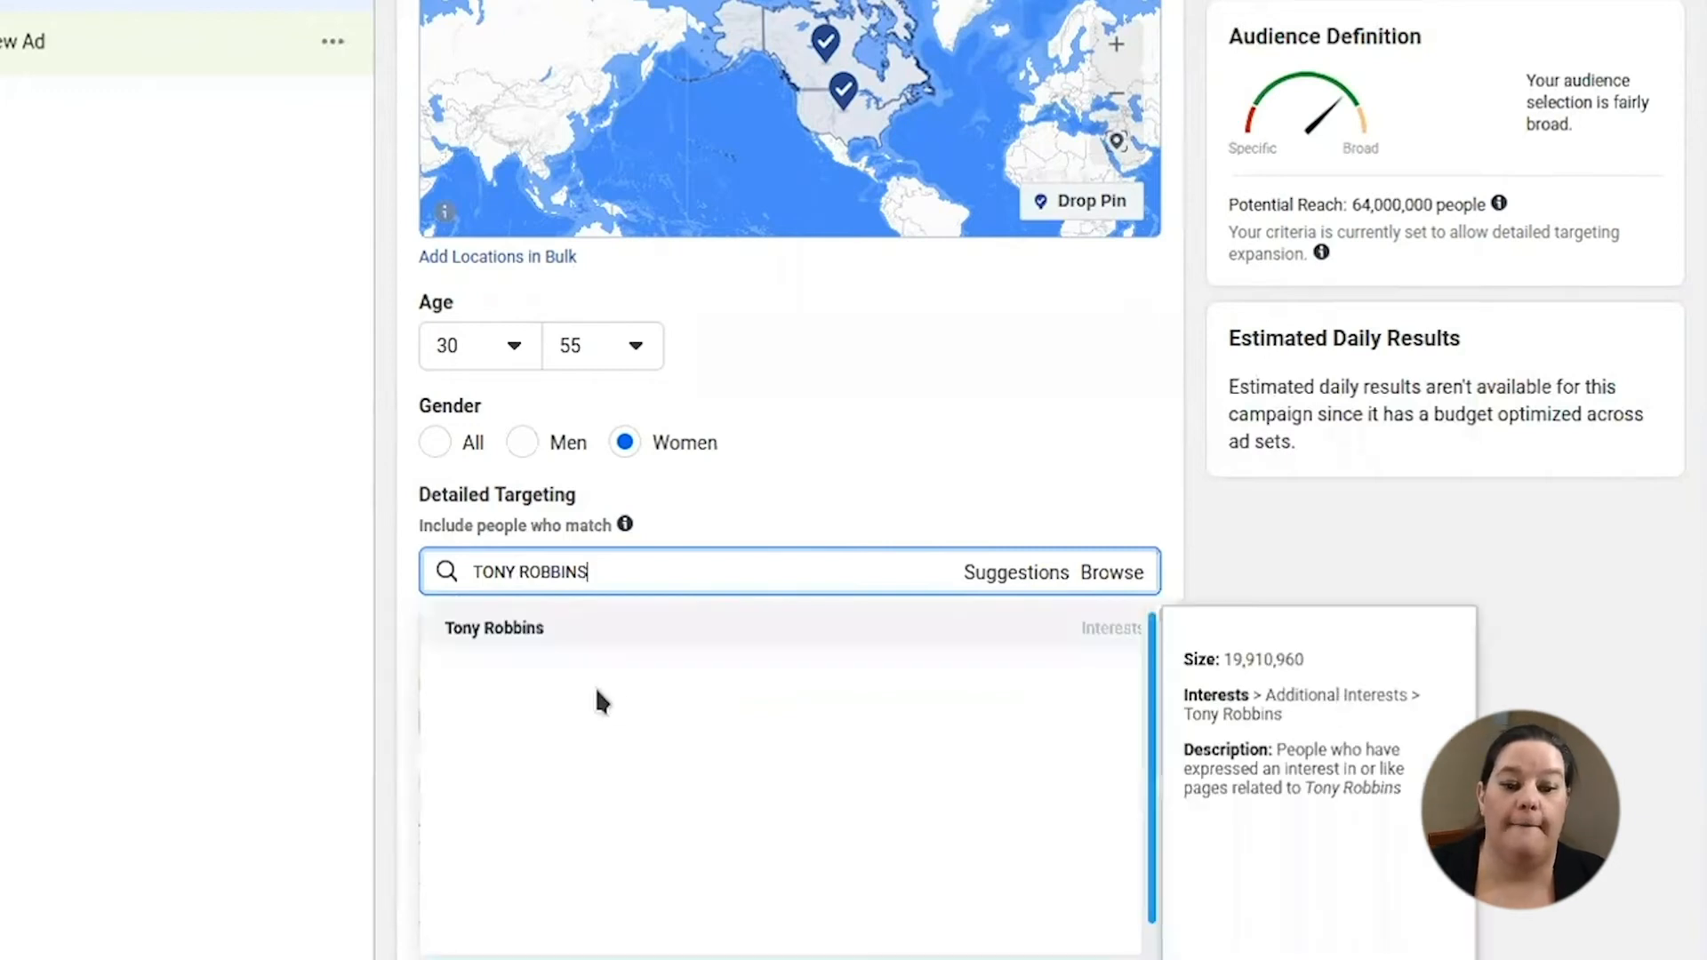
click(534, 628)
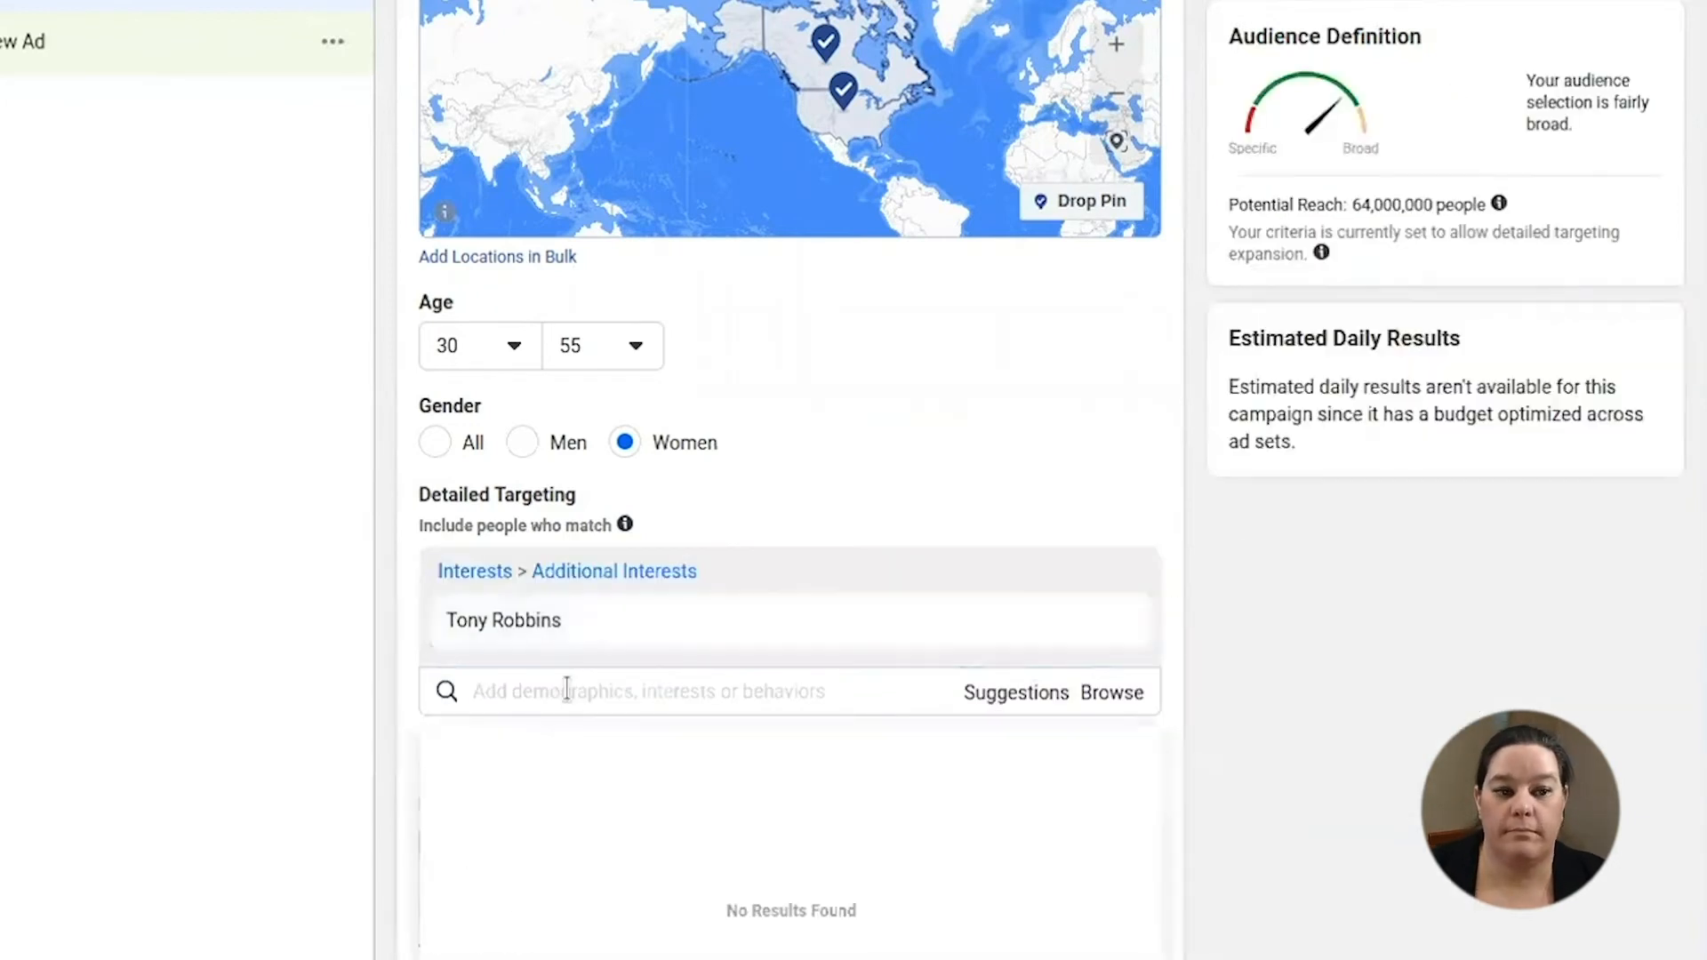
text(RUSS)
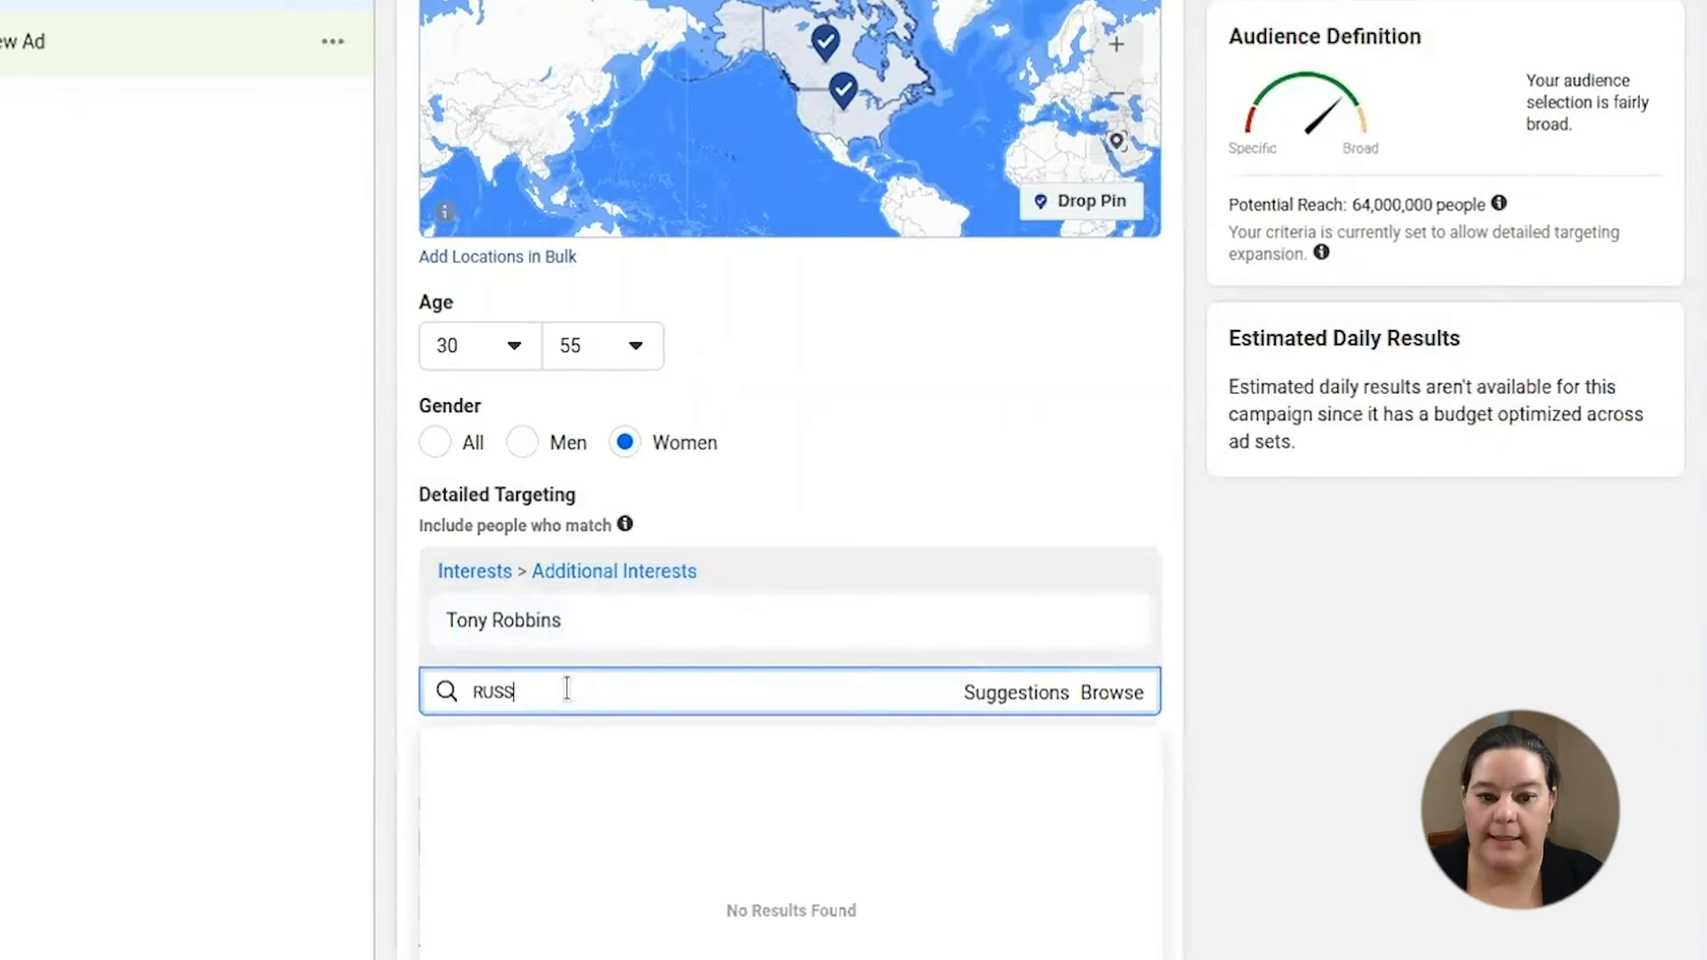
text(ELL BRUNS)
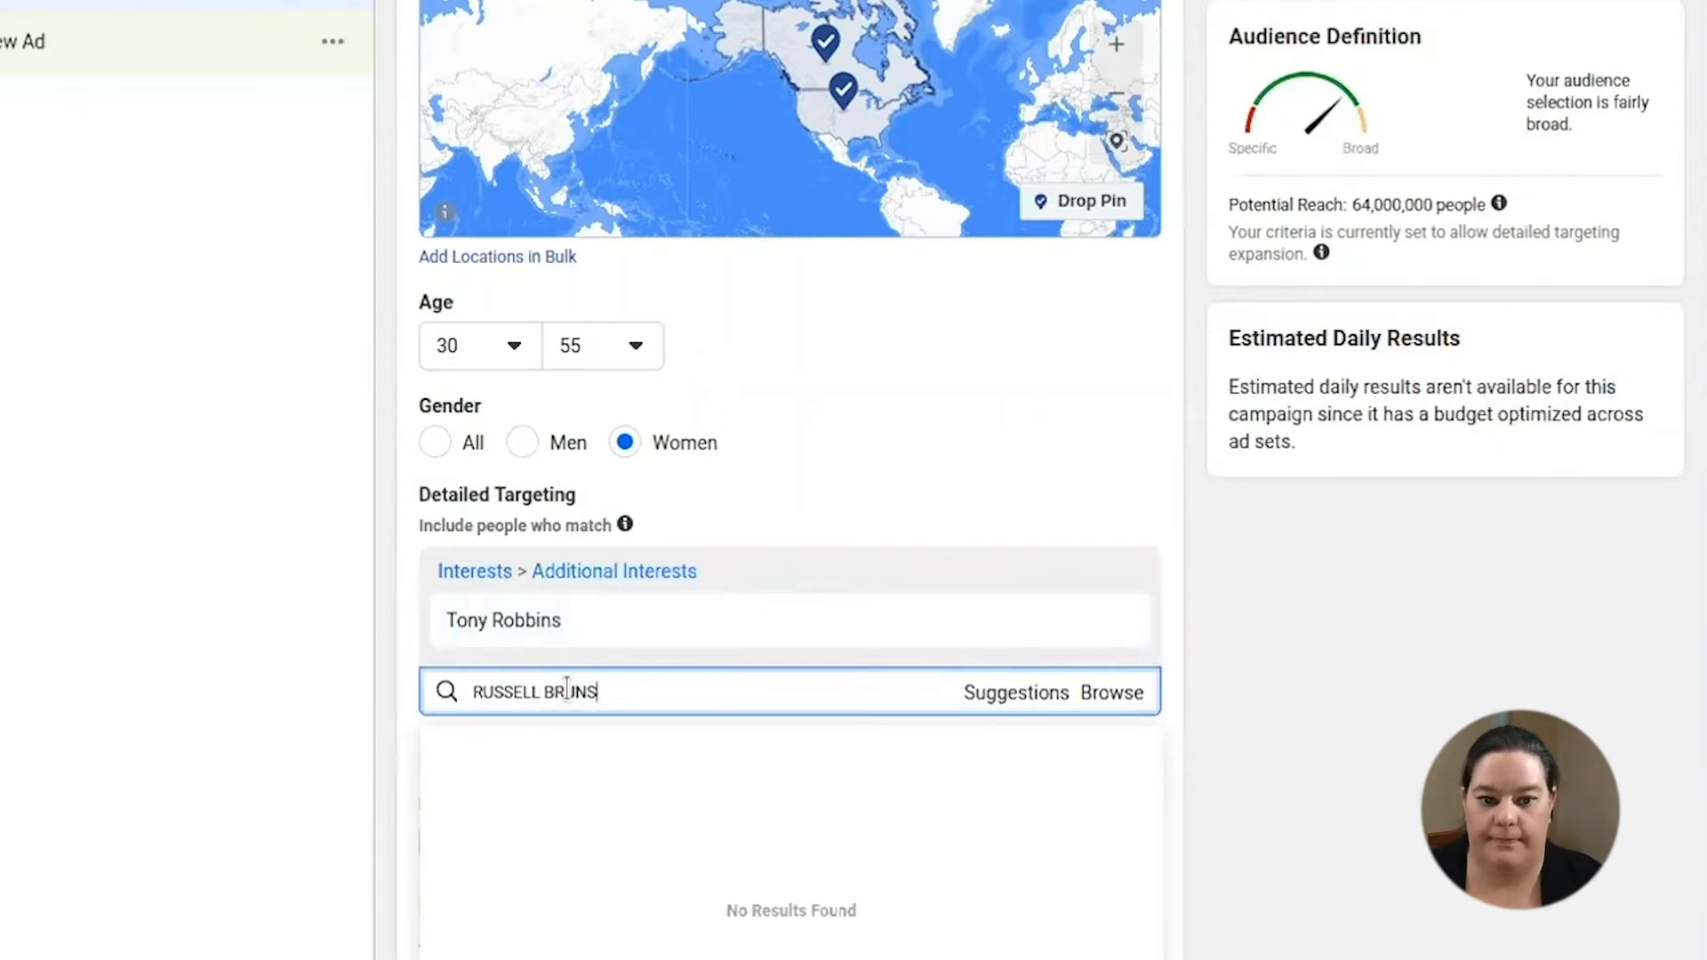
text(ON)
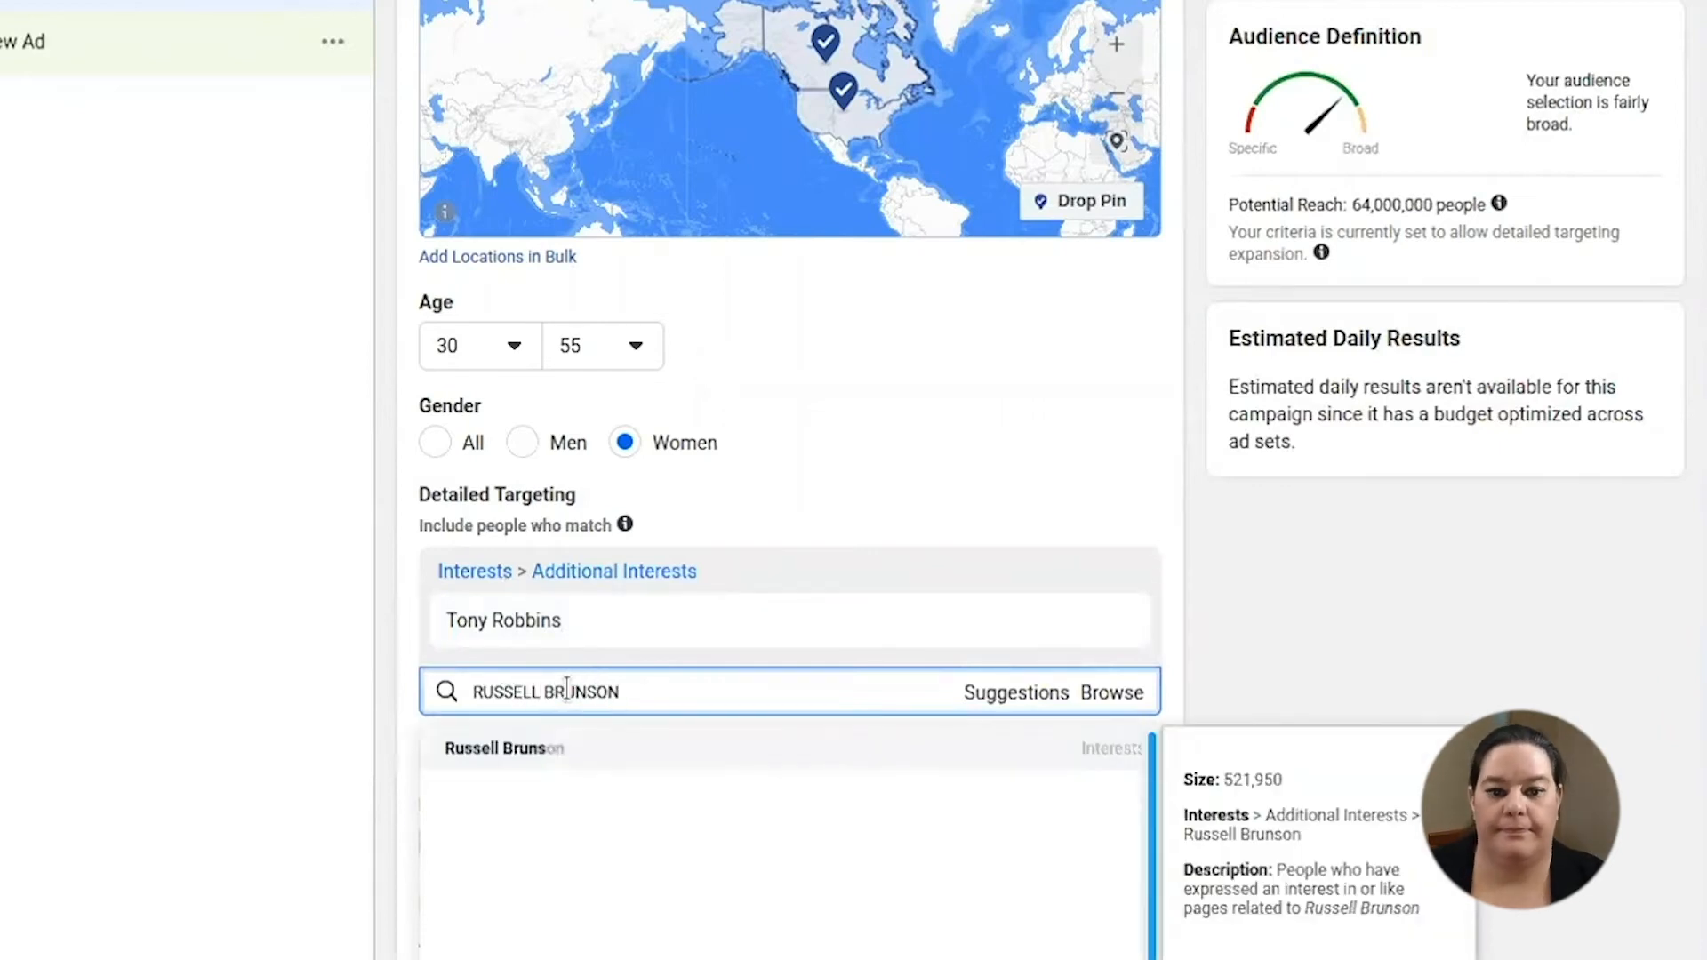
click(545, 761)
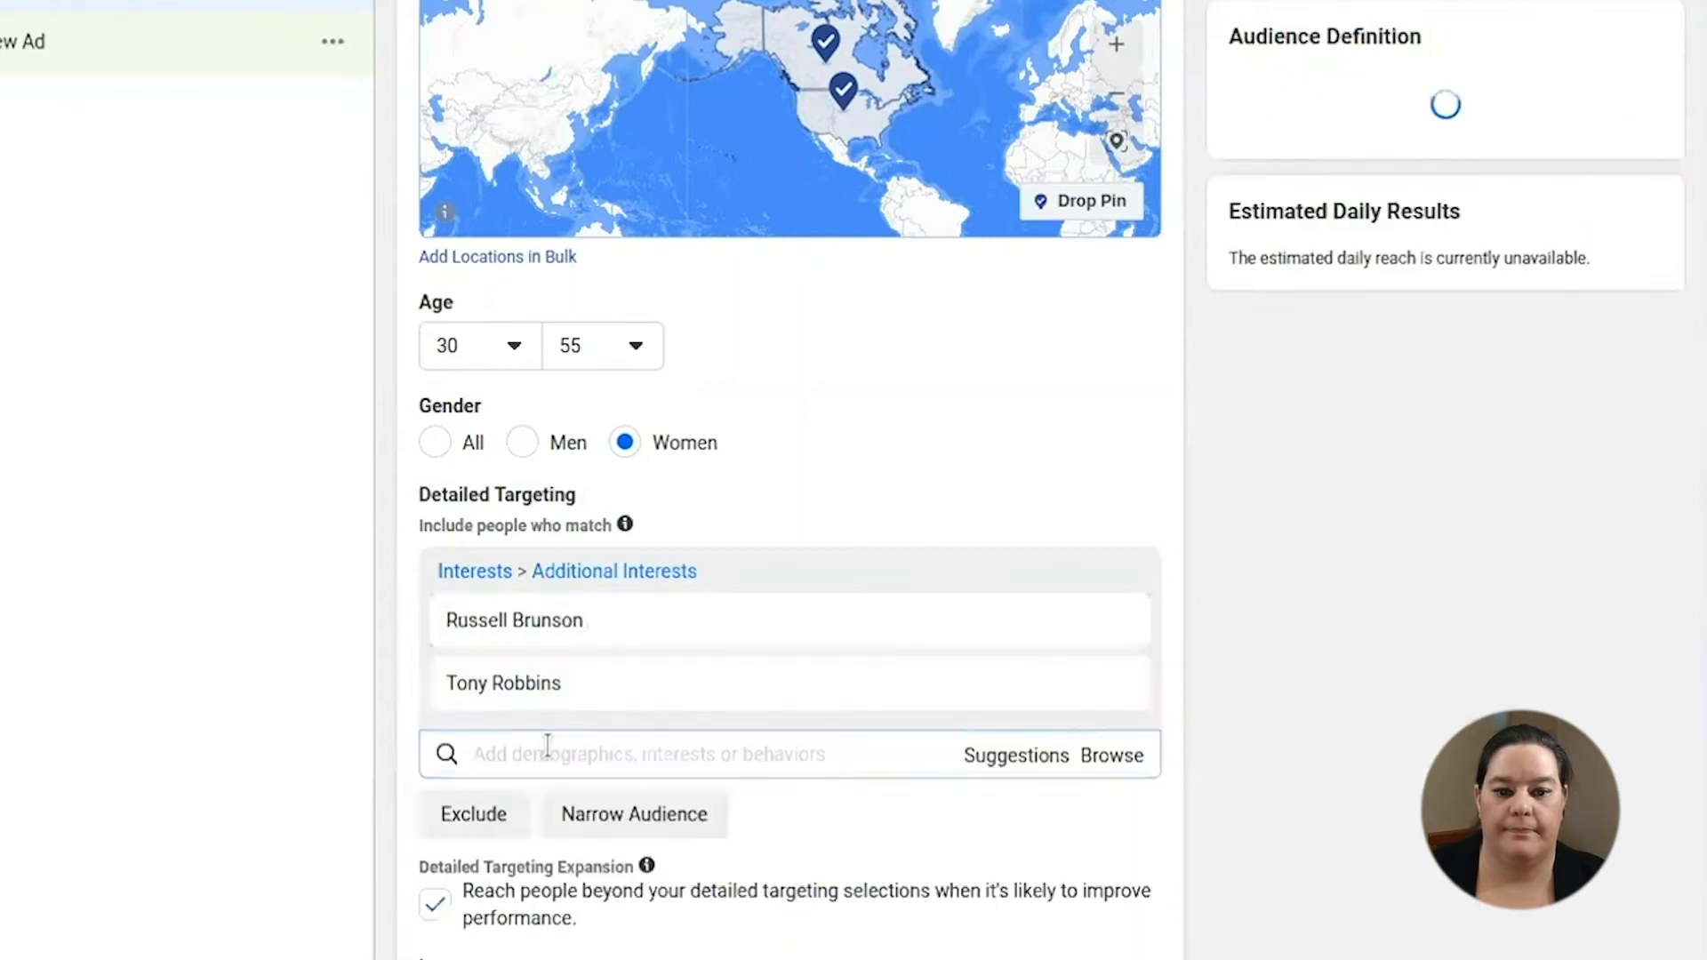
- Search for and add the Small Business Owners interest to detailed targeting
click(632, 757)
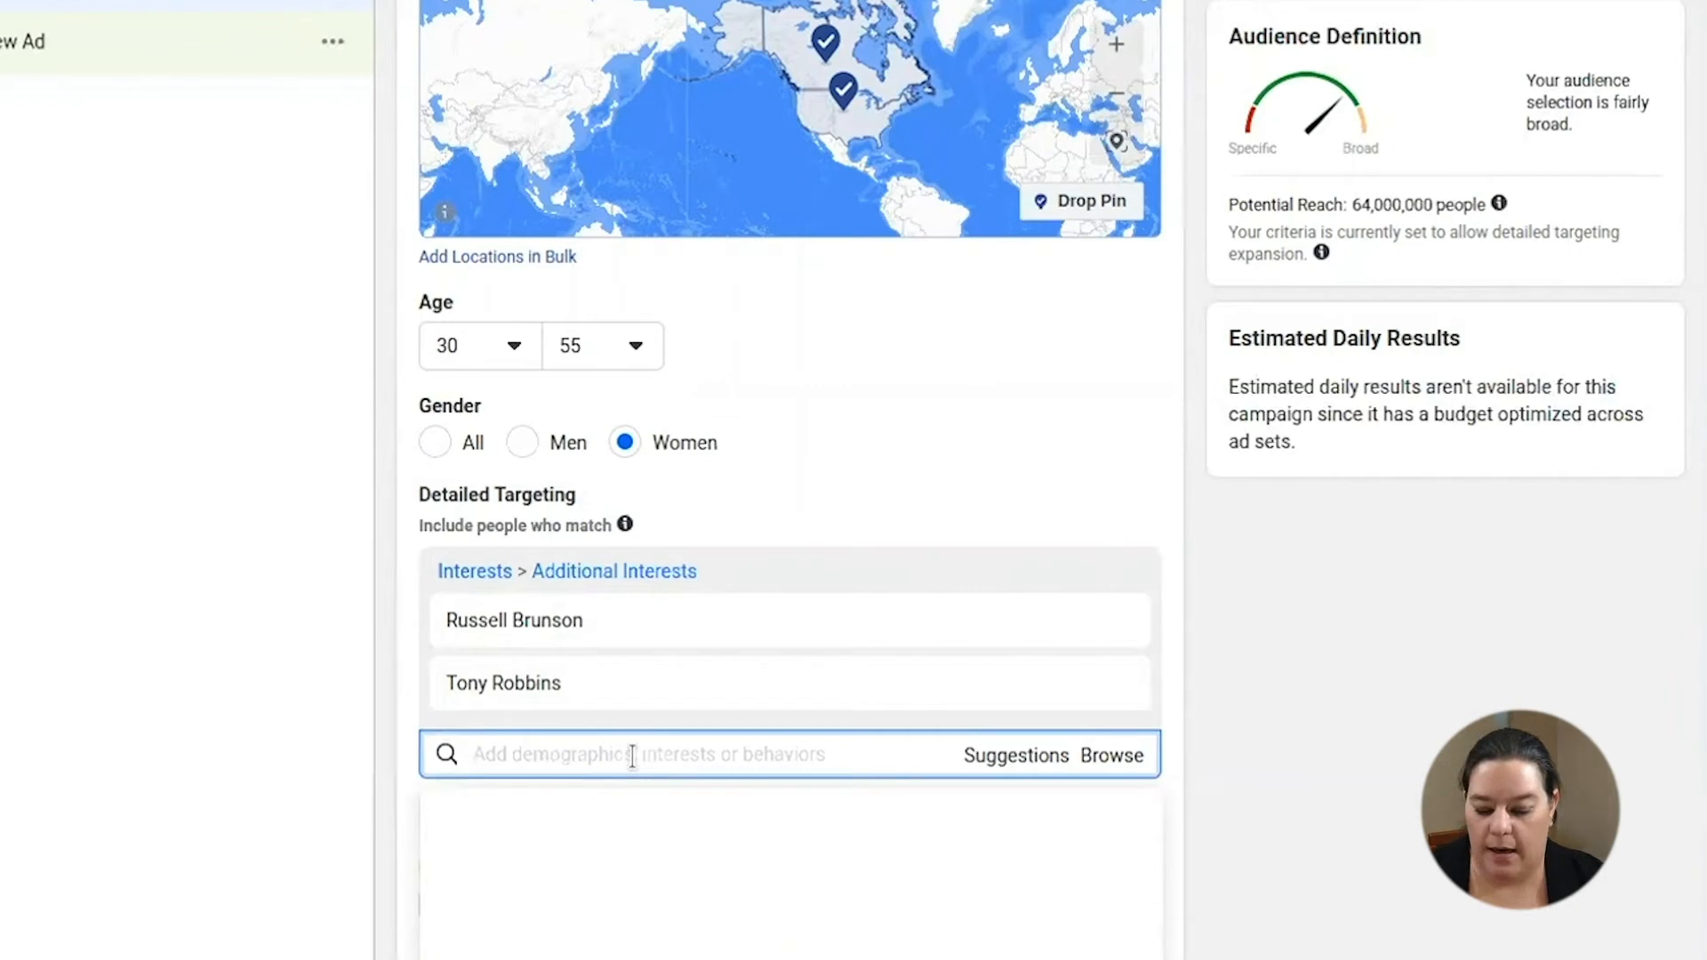
text(SMALLBUSINES)
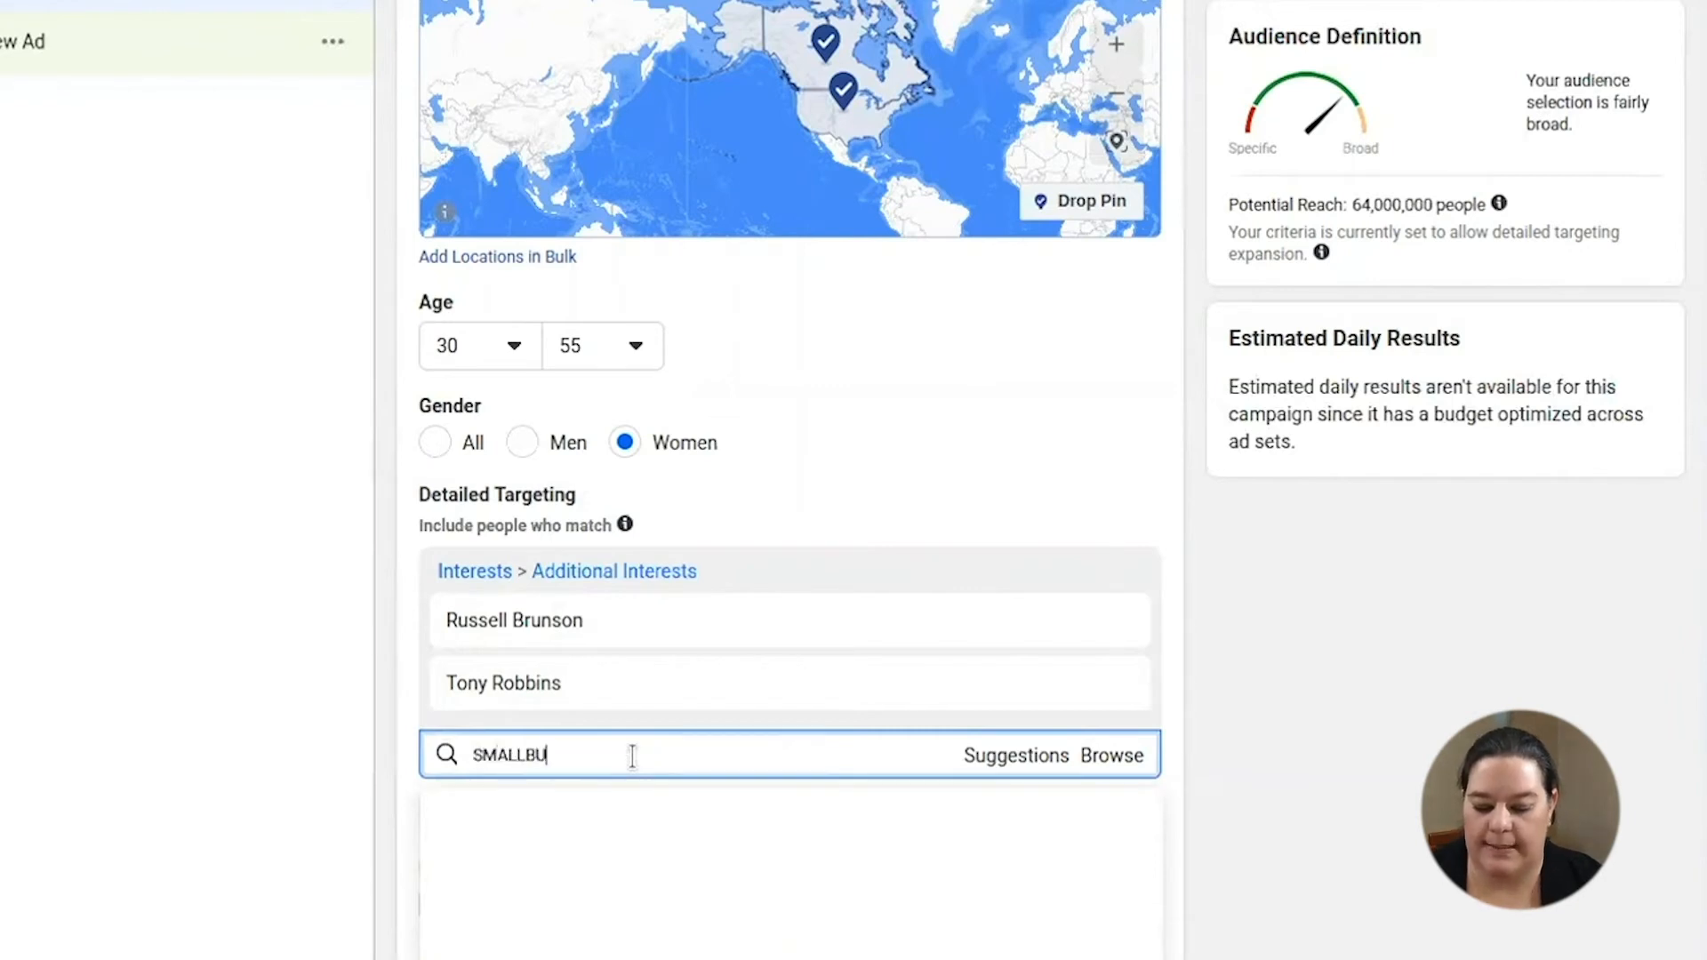
key(BackSpace)
key(BackSpace)
key(BackSpace)
key(BackSpace)
key(BackSpace)
key(BackSpace)
key(BackSpace)
text(BUSINESS OWNEIR)
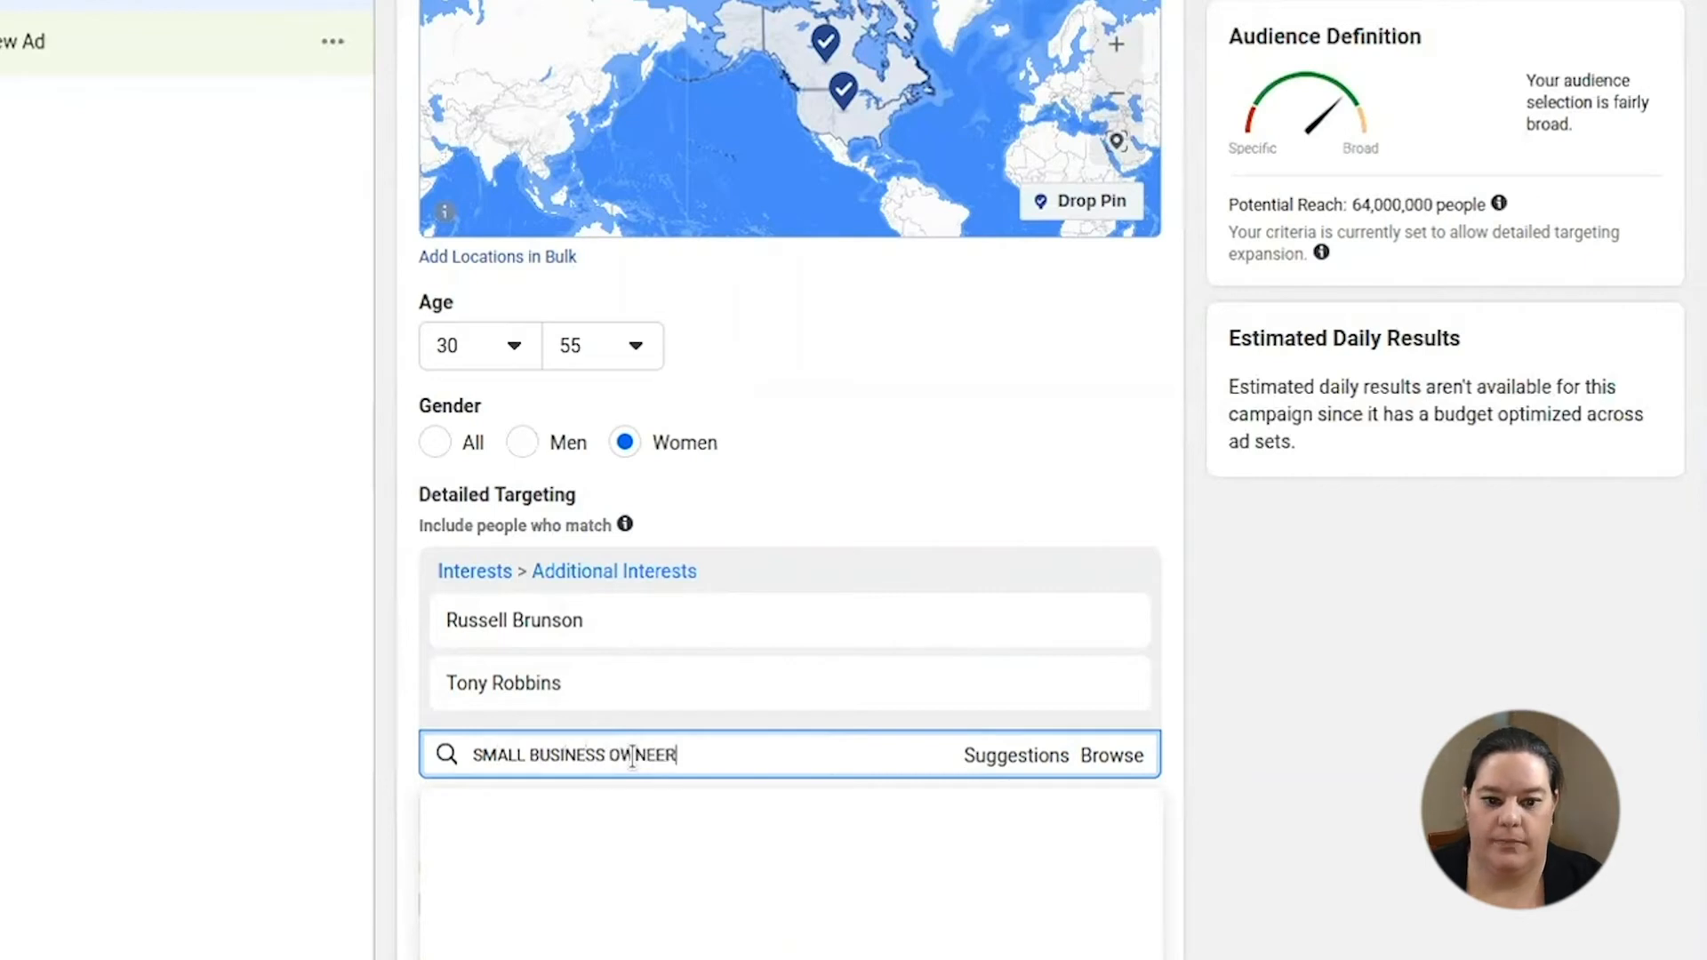
key(BackSpace)
key(BackSpace)
text(R)
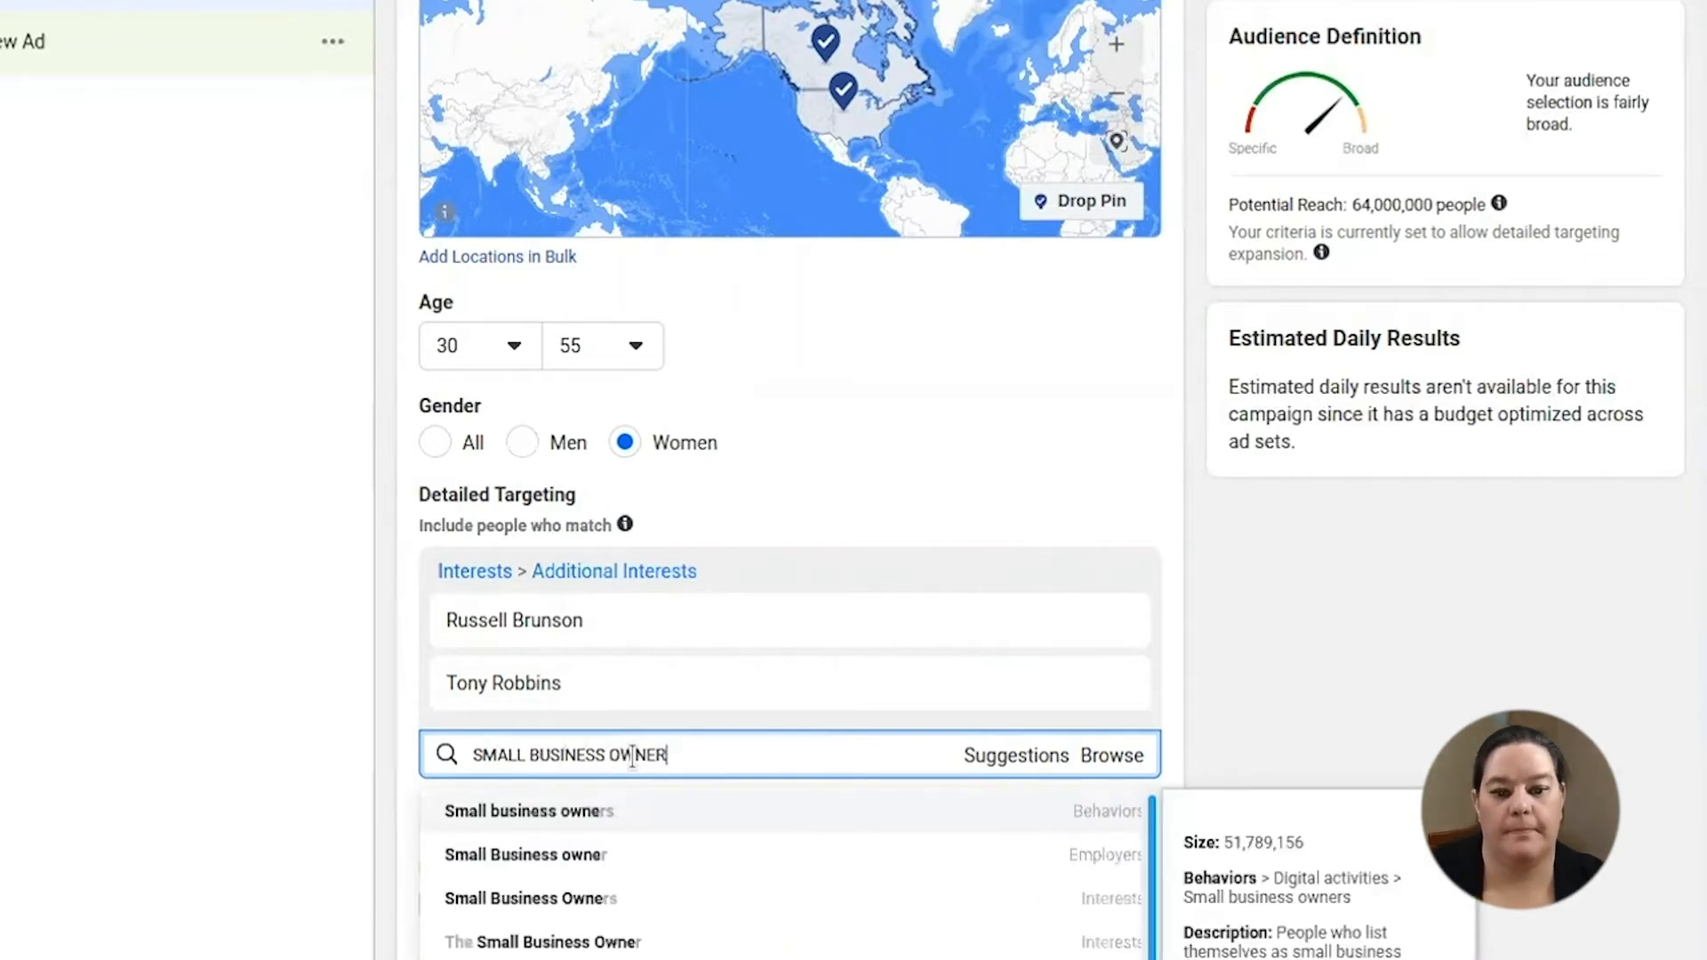
scroll(918, 662, down, 1)
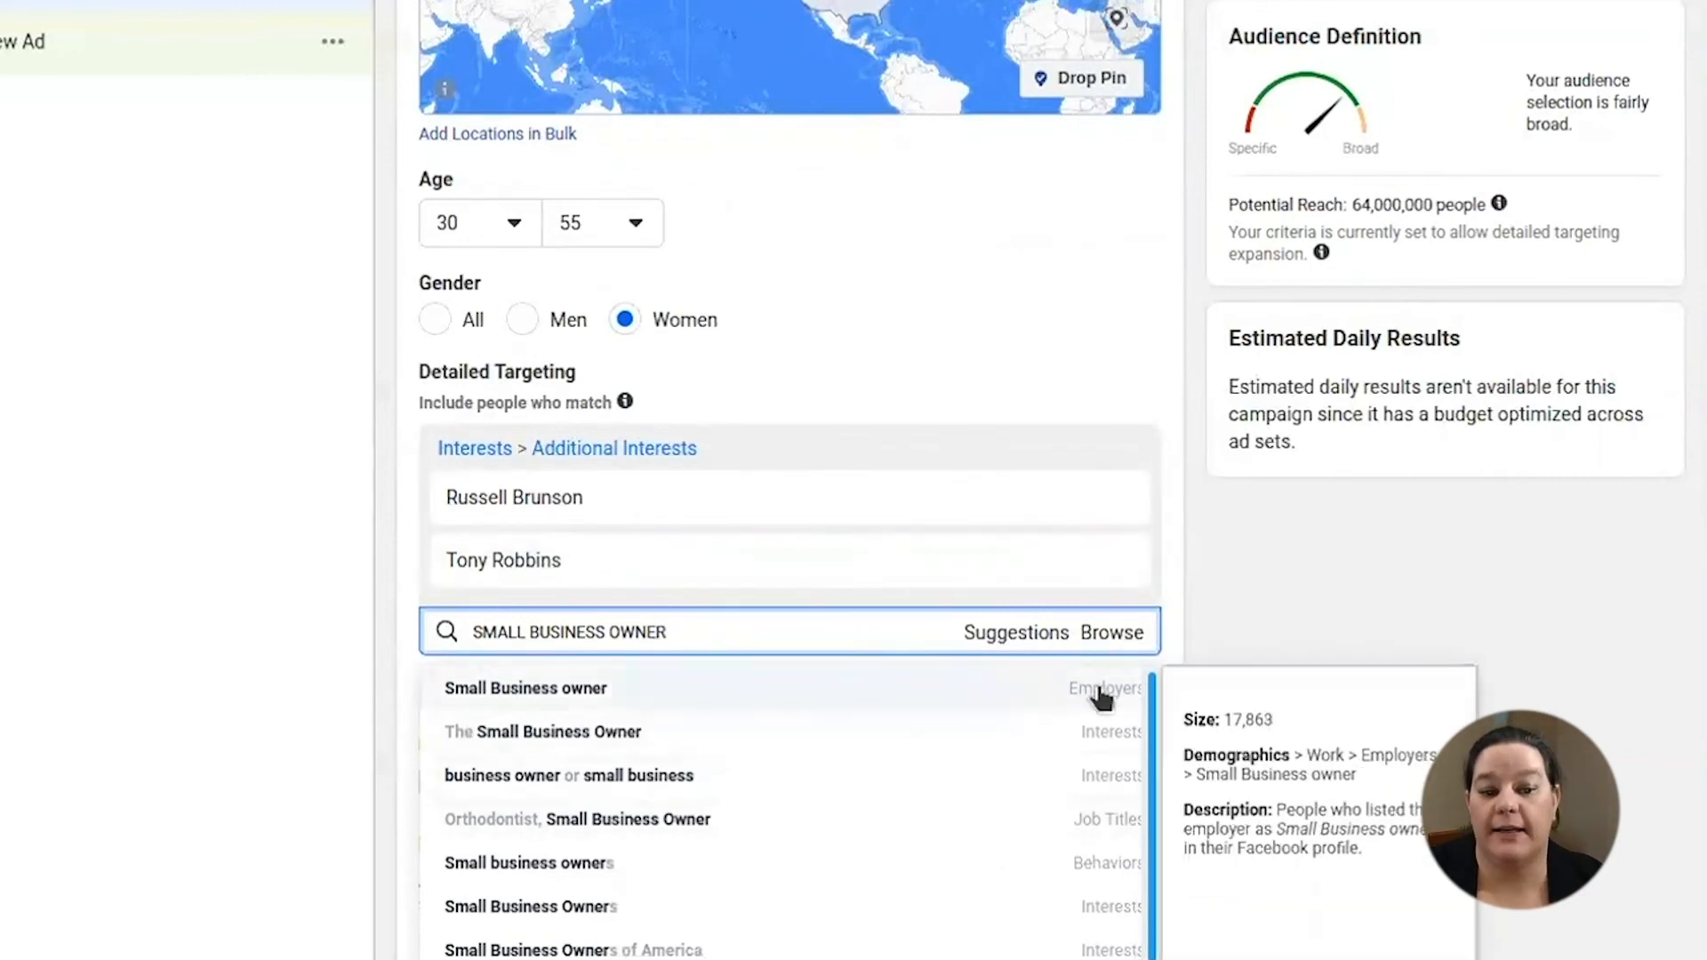
mouse_move(1111, 787)
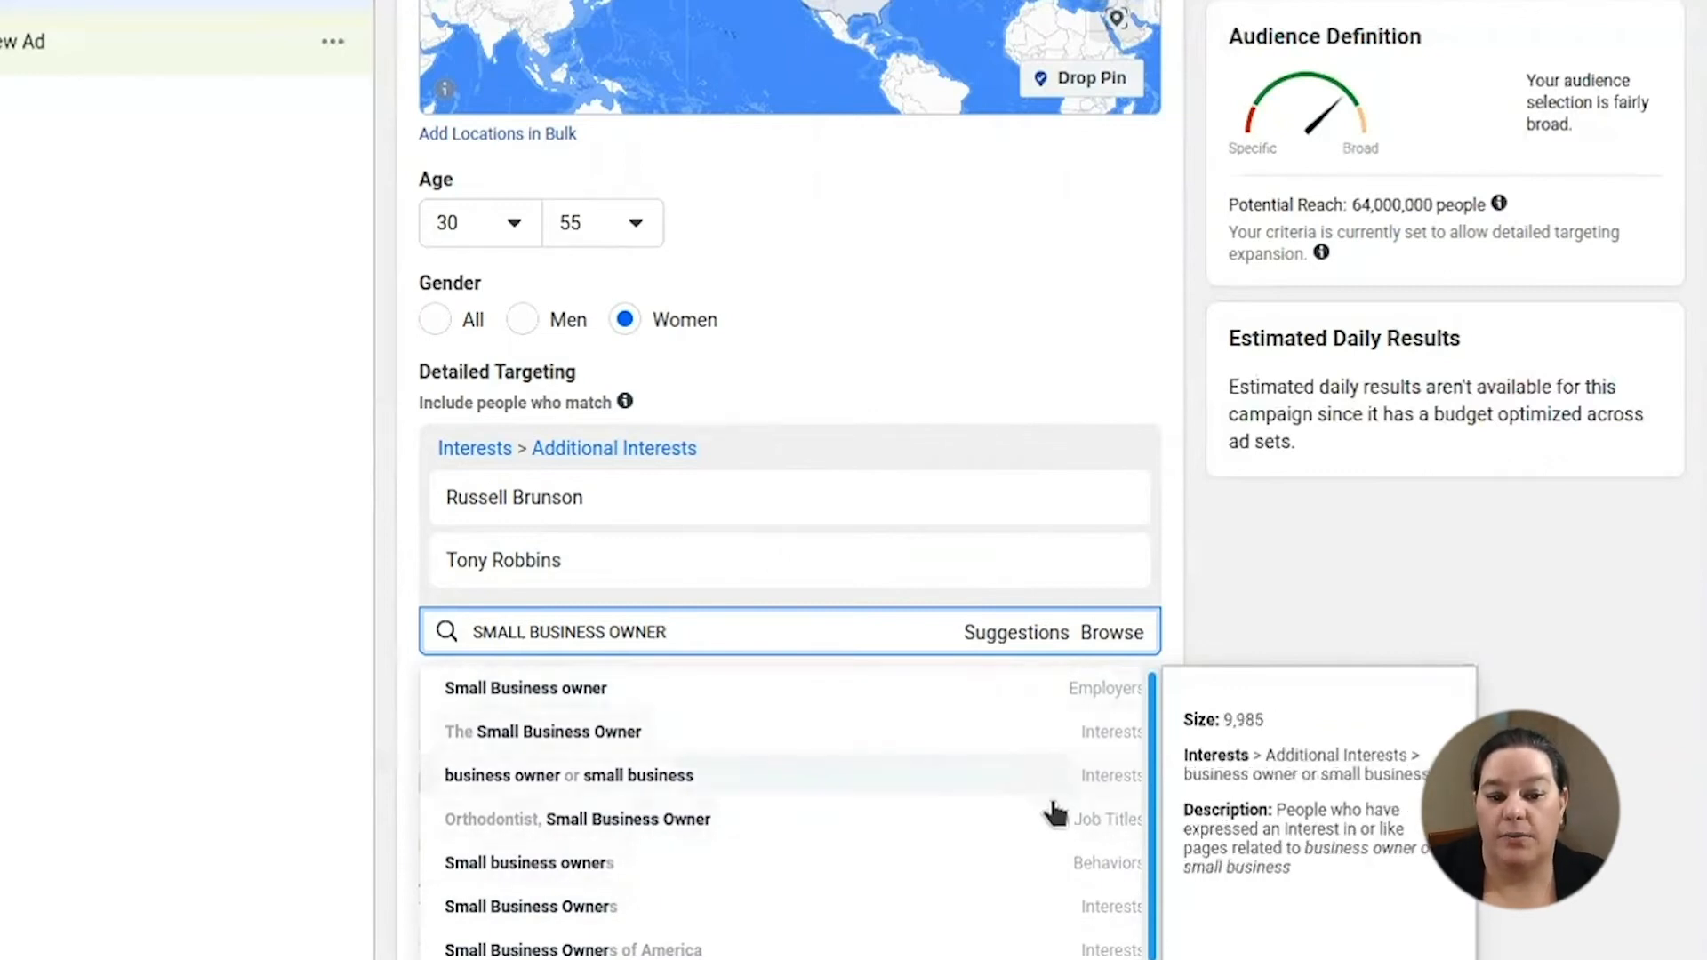
click(935, 908)
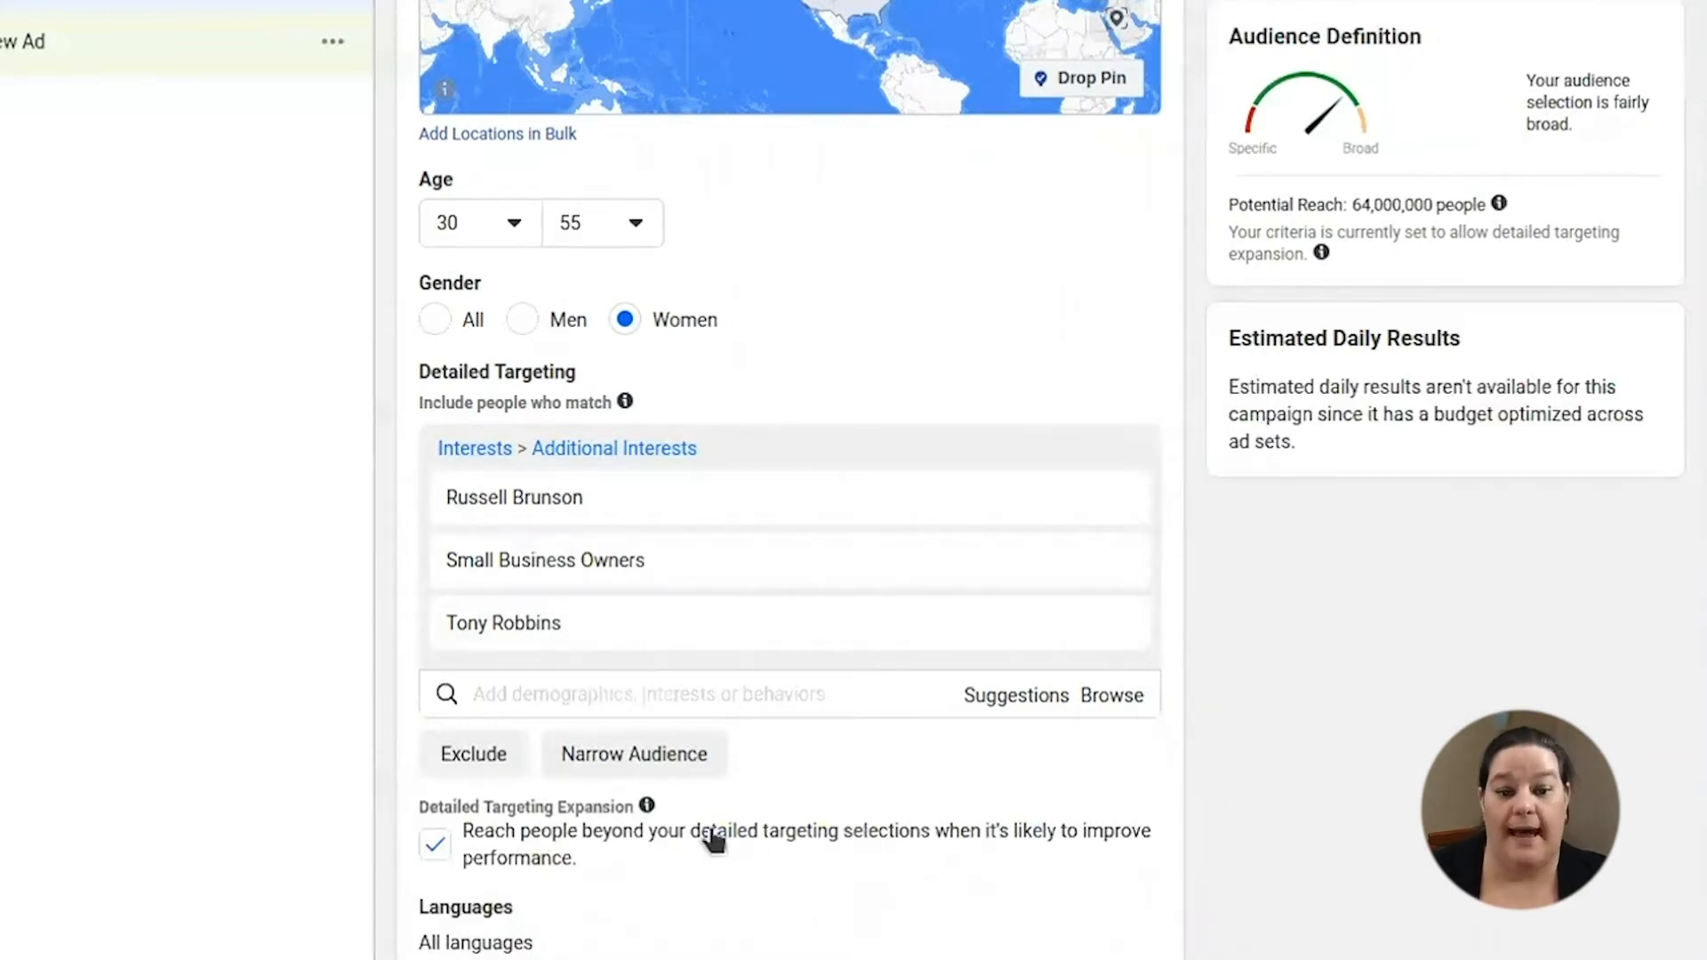
scroll(623, 755, down, 2)
- Exclude people interested in the well-known entrepreneur and add an empty 'must also match' narrowing group
click(497, 627)
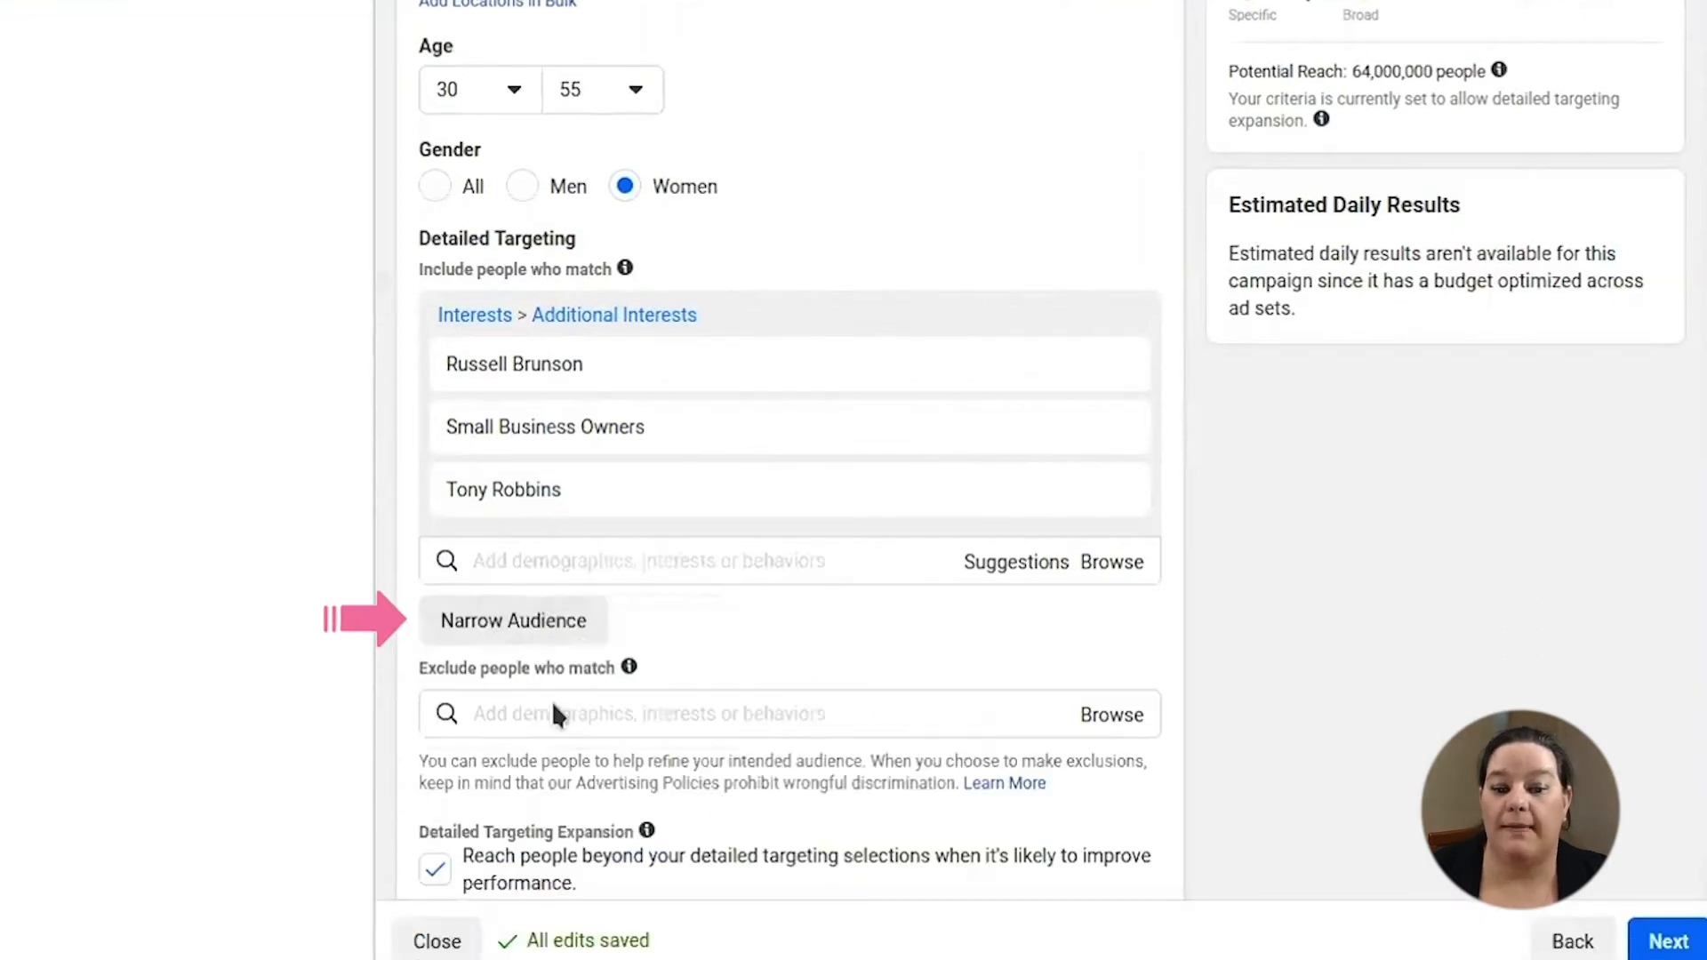
click(569, 707)
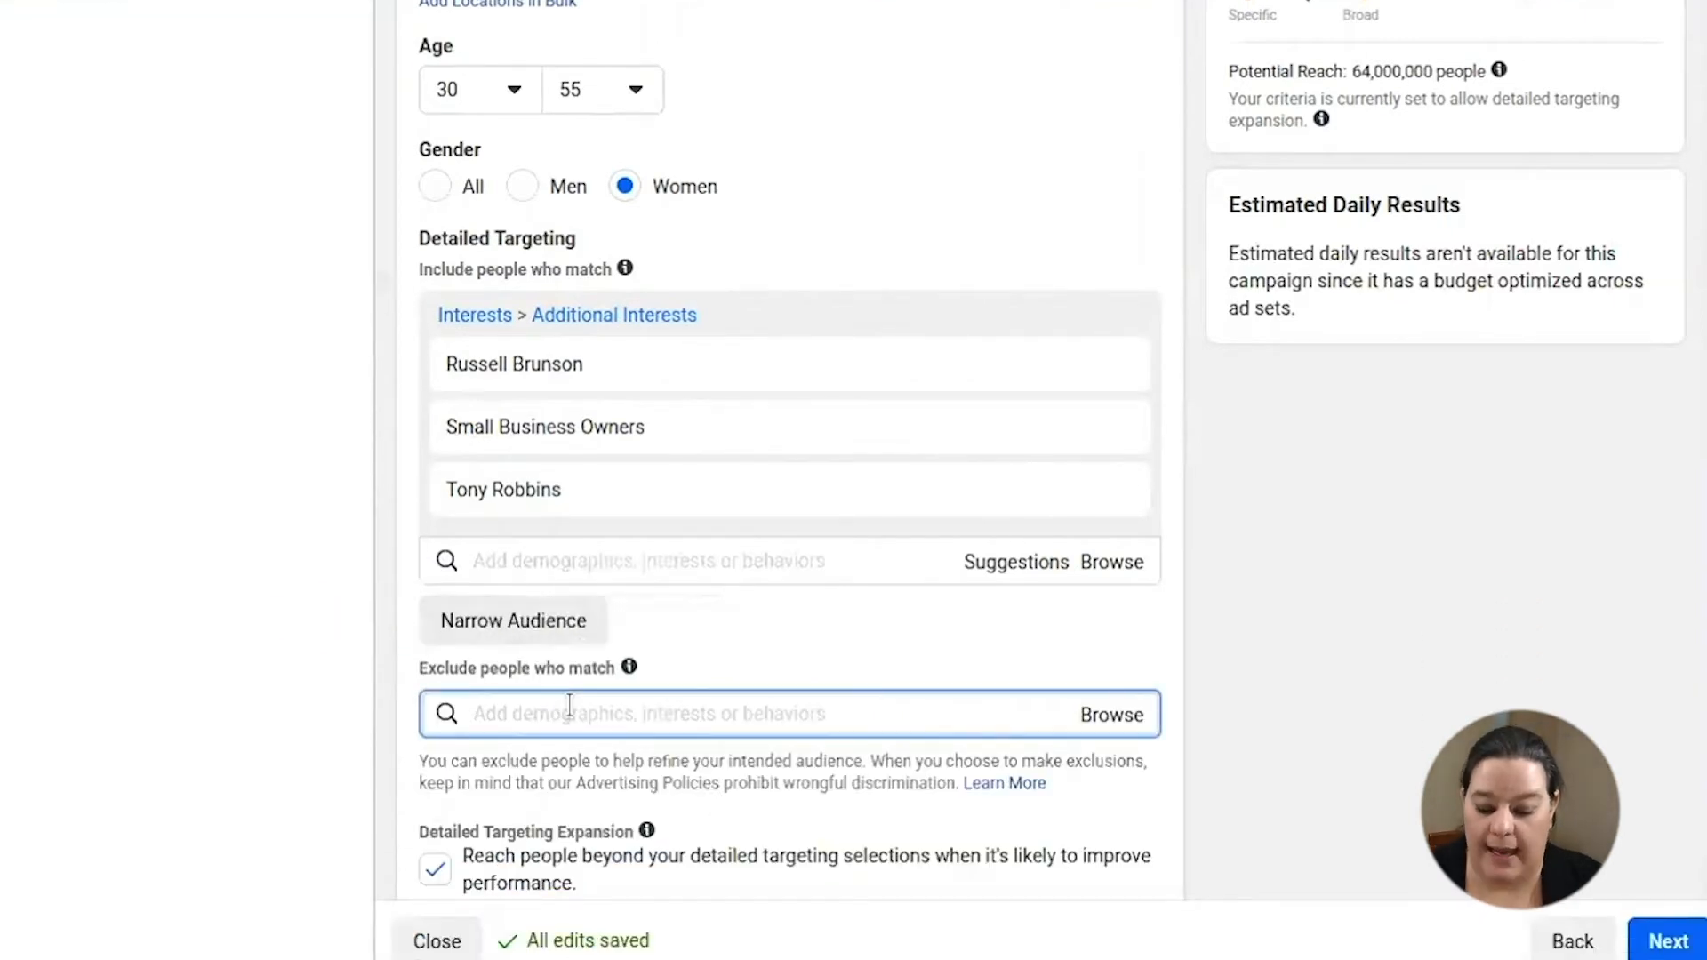
text(GARY V)
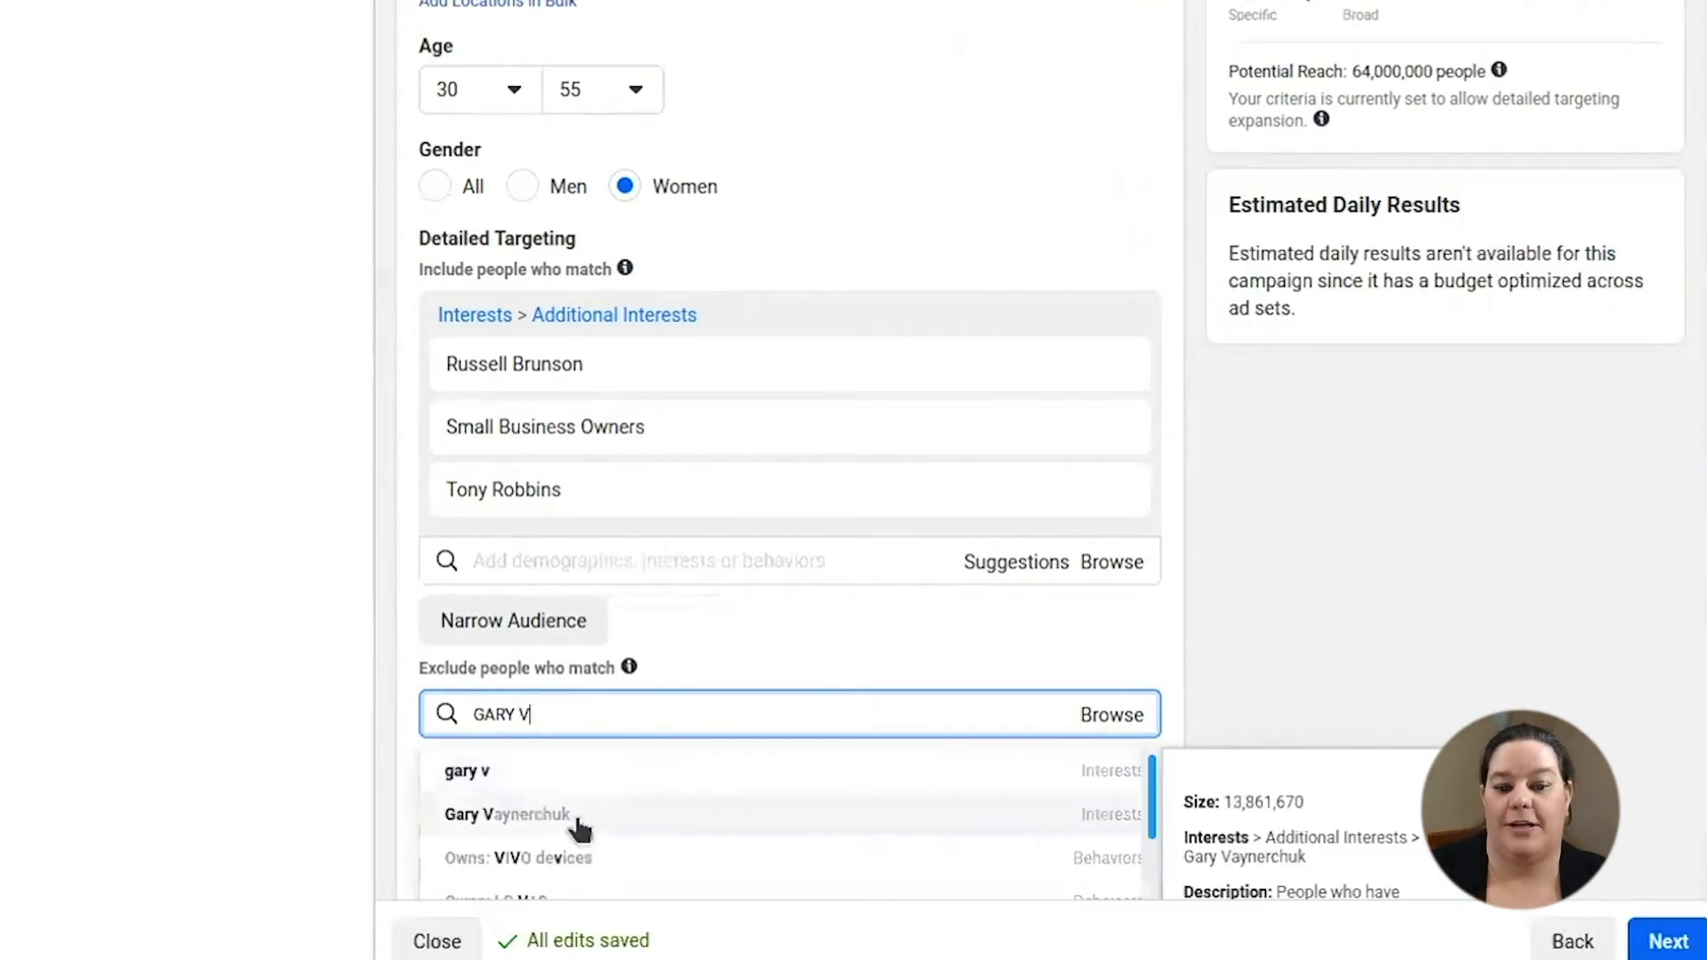
click(576, 814)
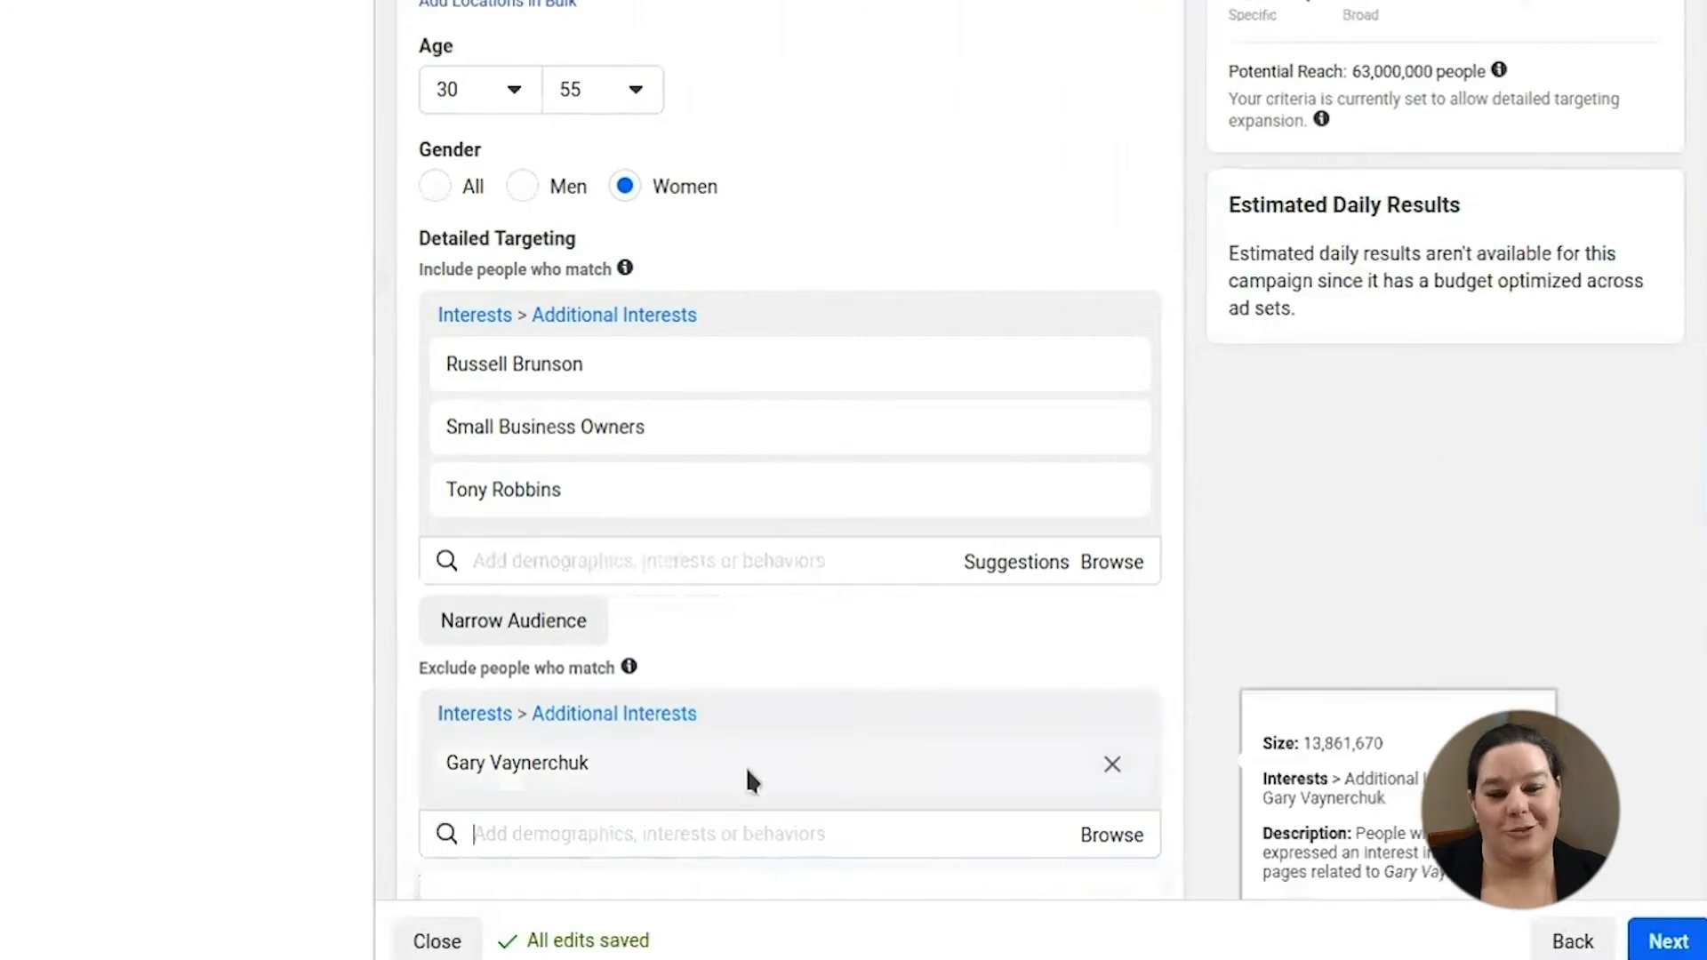
click(524, 620)
click(550, 659)
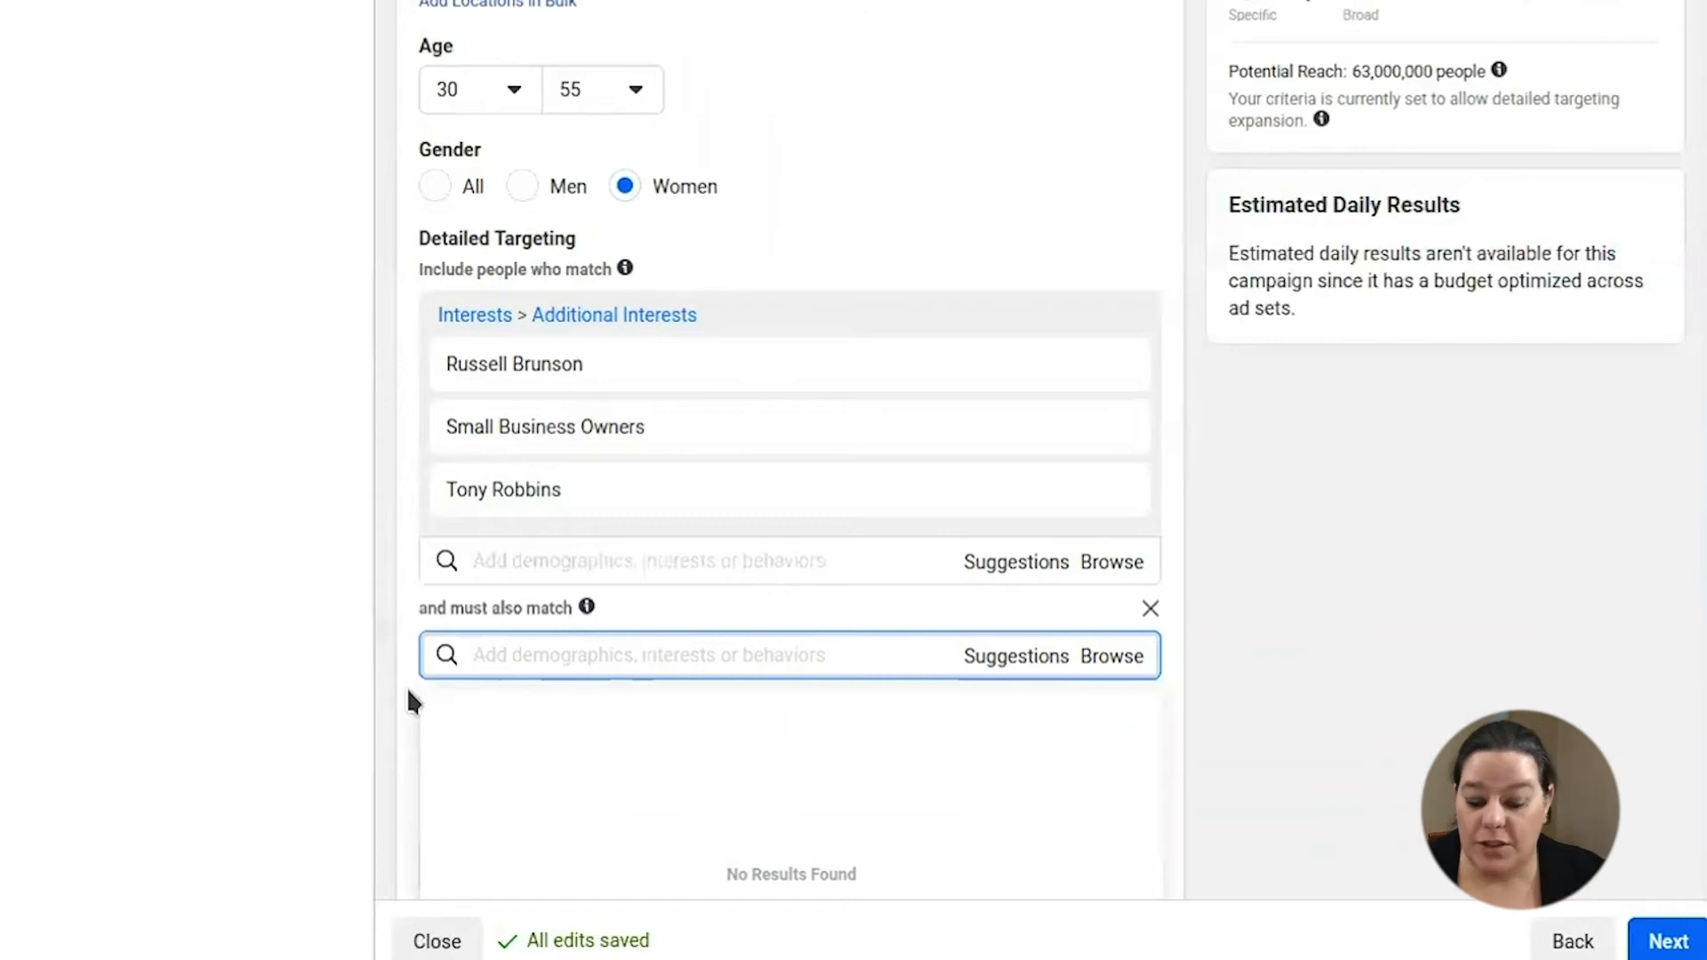
- Search 'BUSINESS PAGE' and add the Facebook Page admins behavior to the narrowing group
text(BUSINESS)
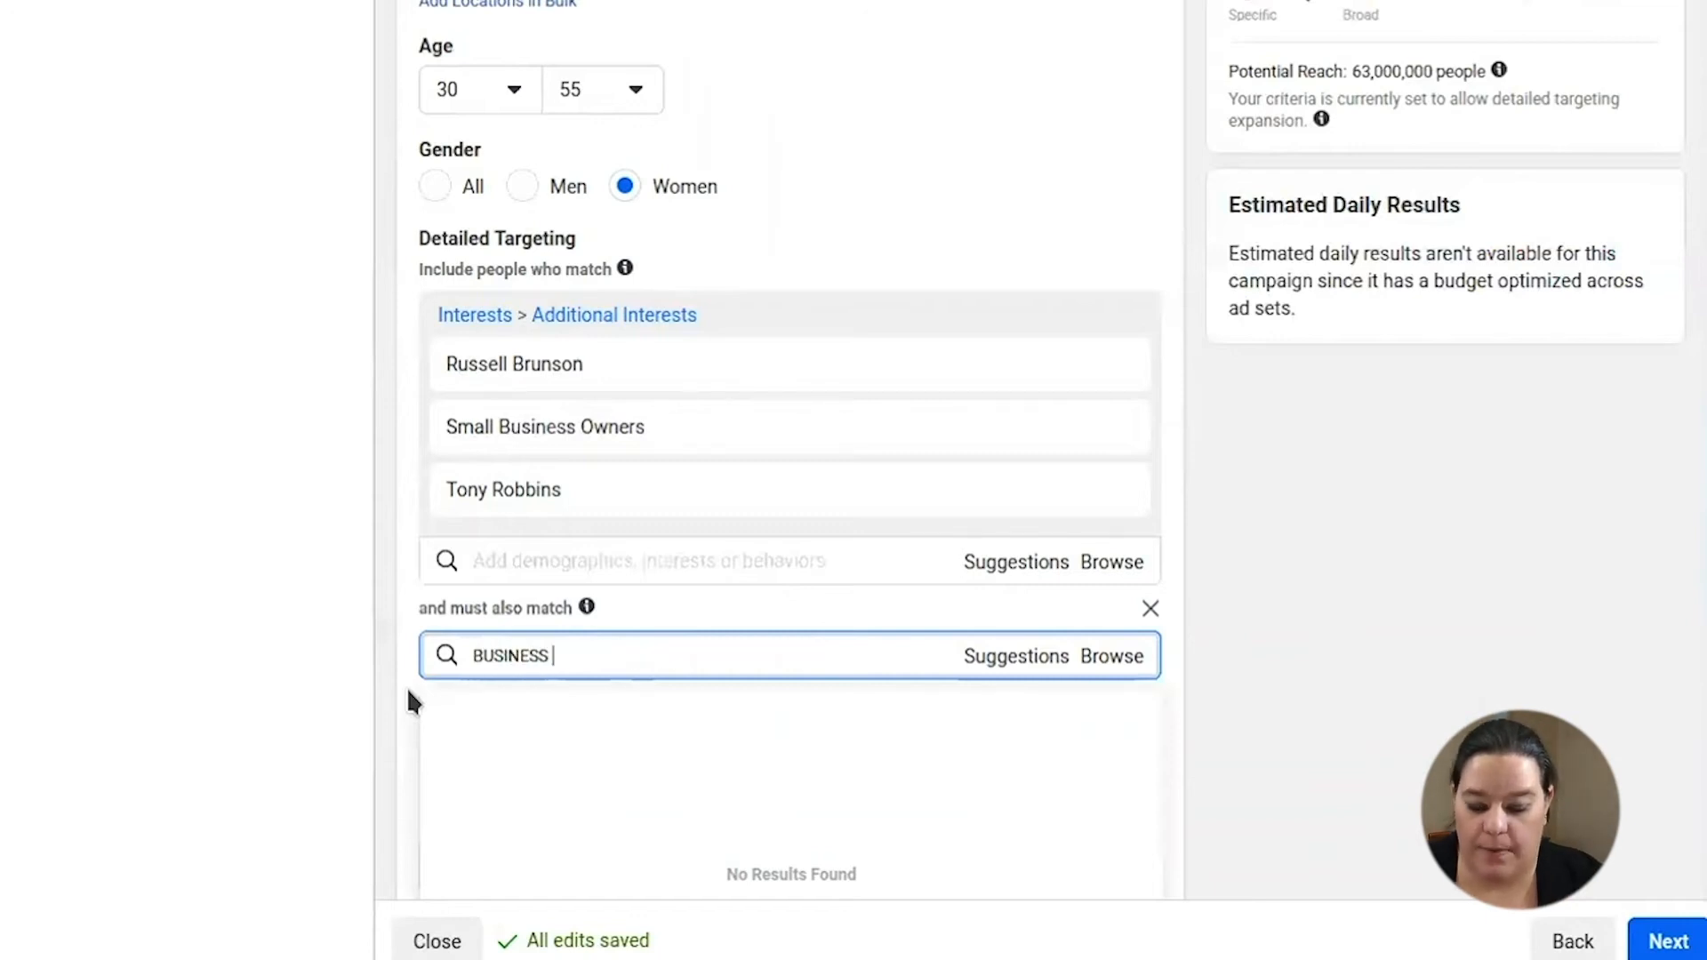
text( PAGE)
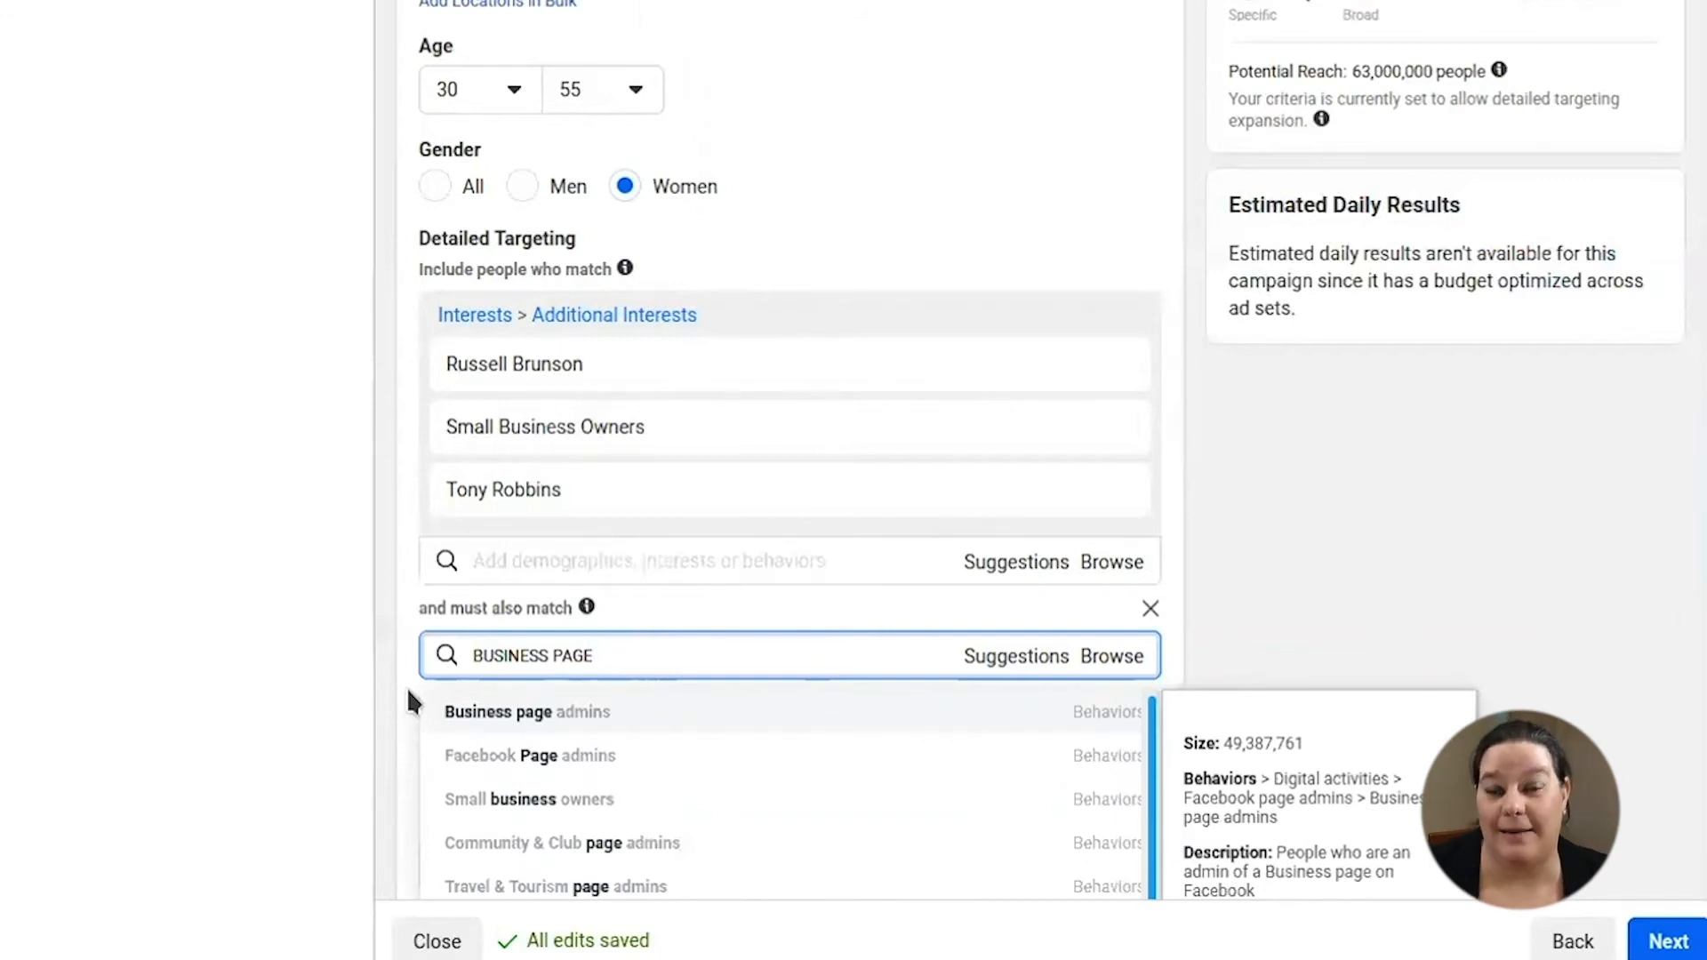
click(494, 755)
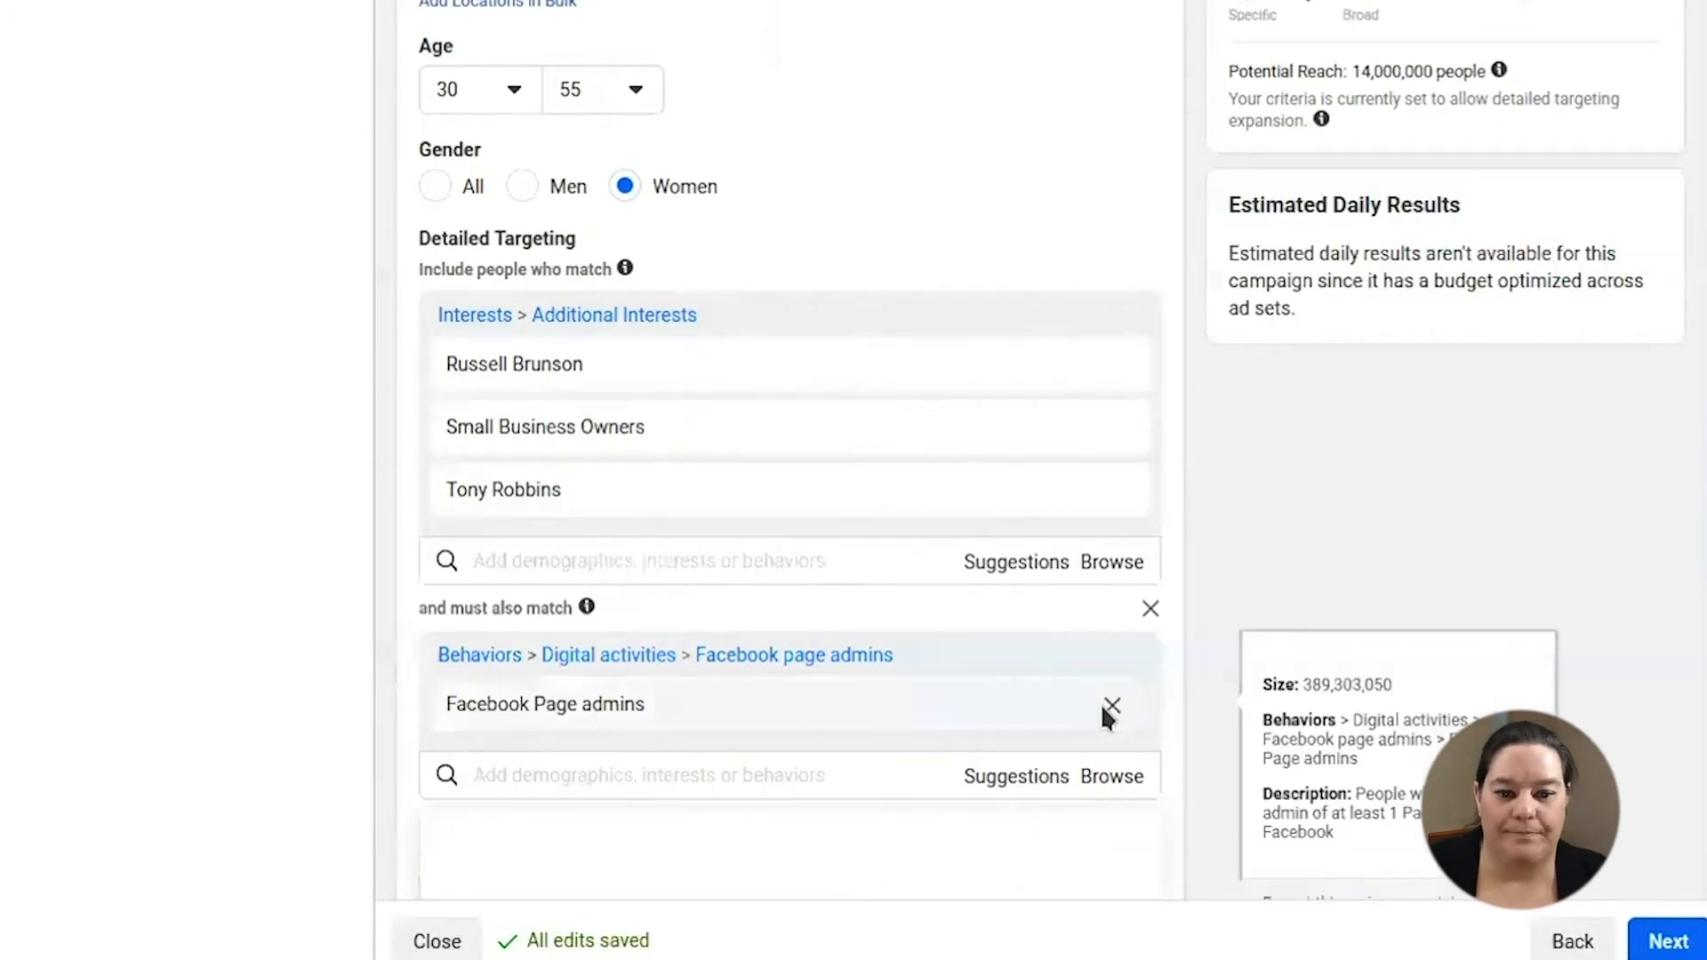
scroll(1236, 457, down, 1)
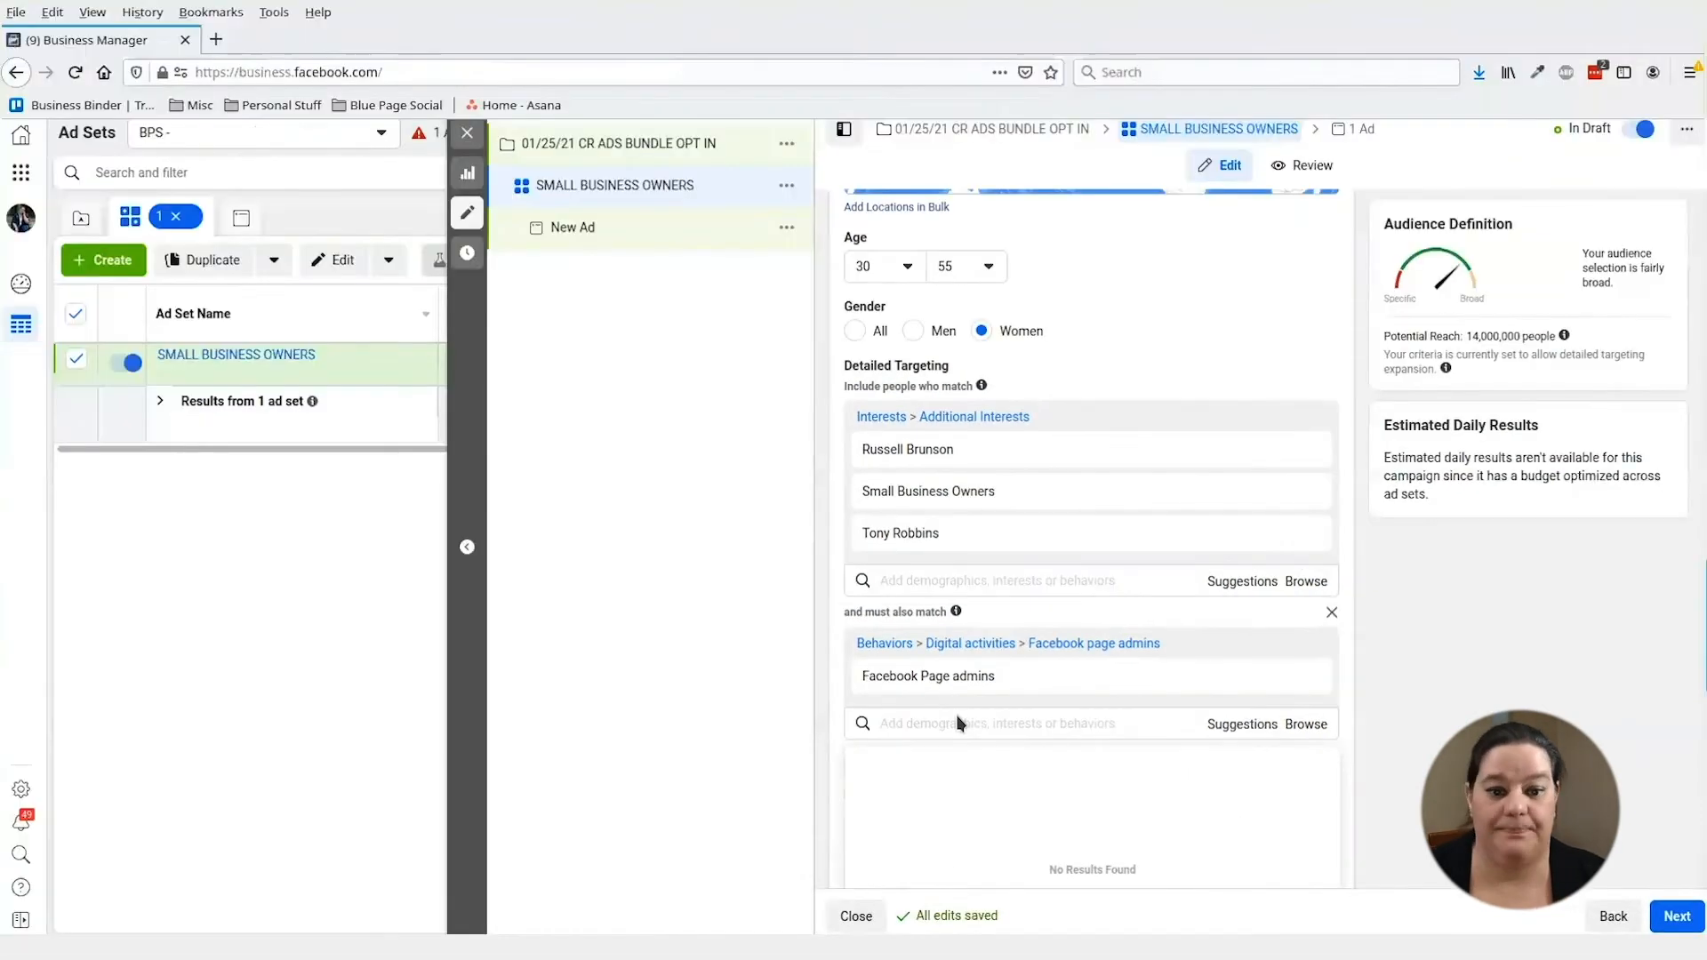
scroll(807, 271, down, 5)
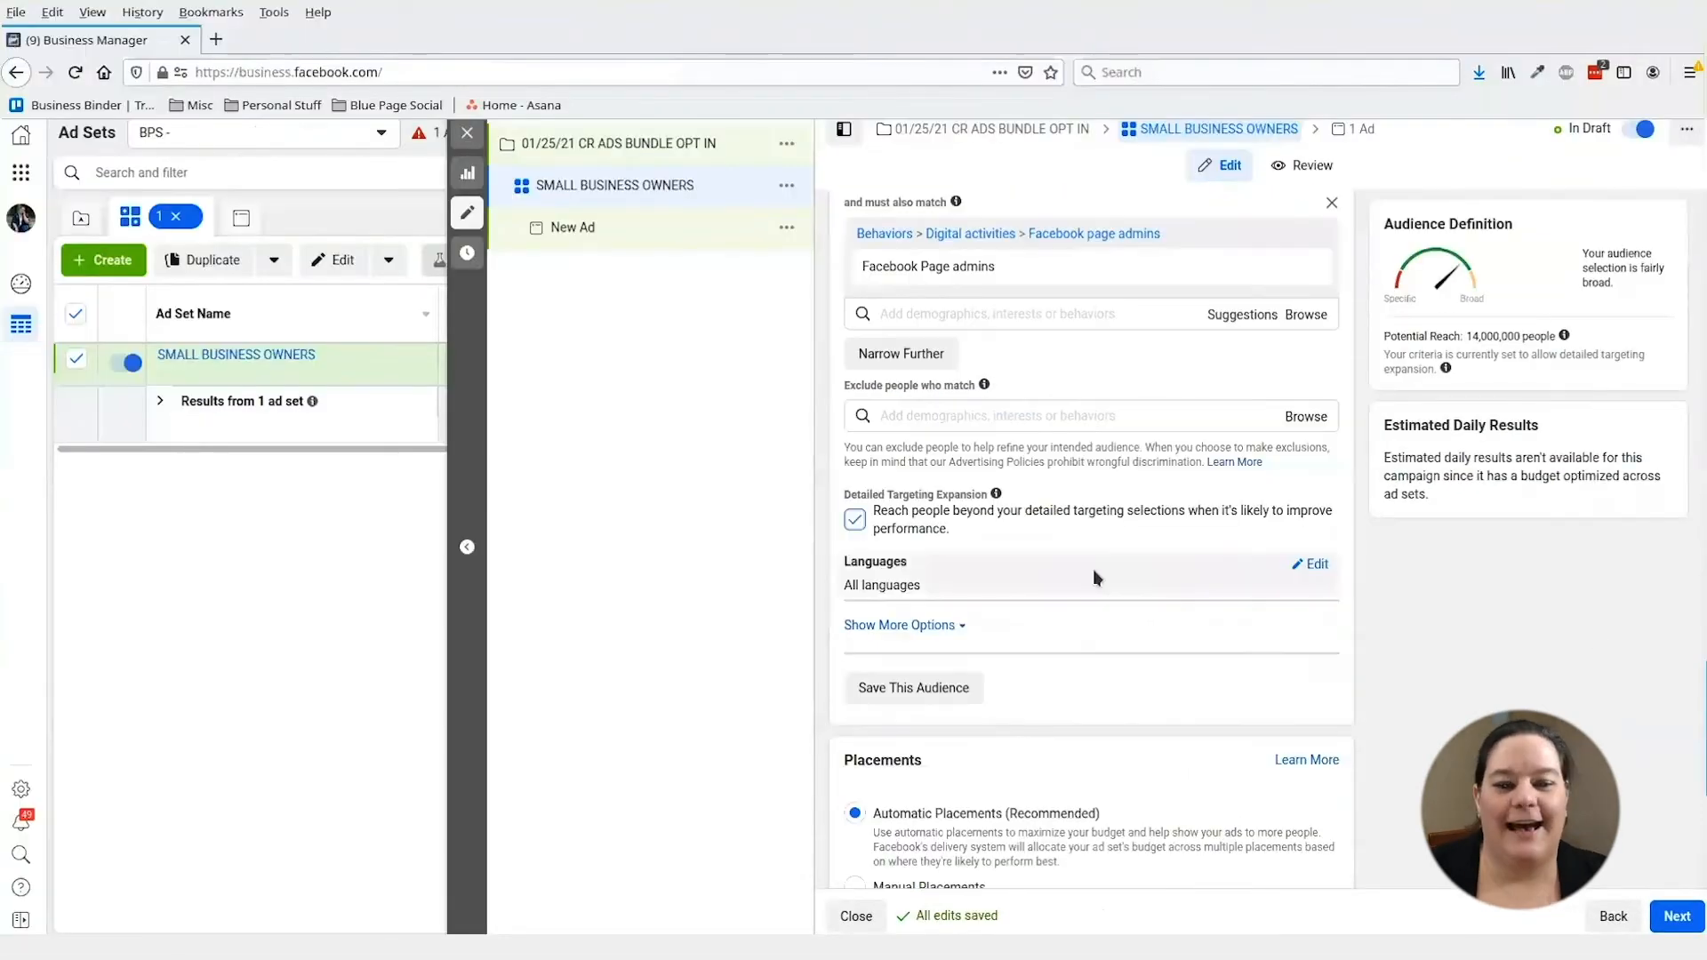
- Set the ad set's language targeting to English (All)
click(1315, 566)
click(1258, 599)
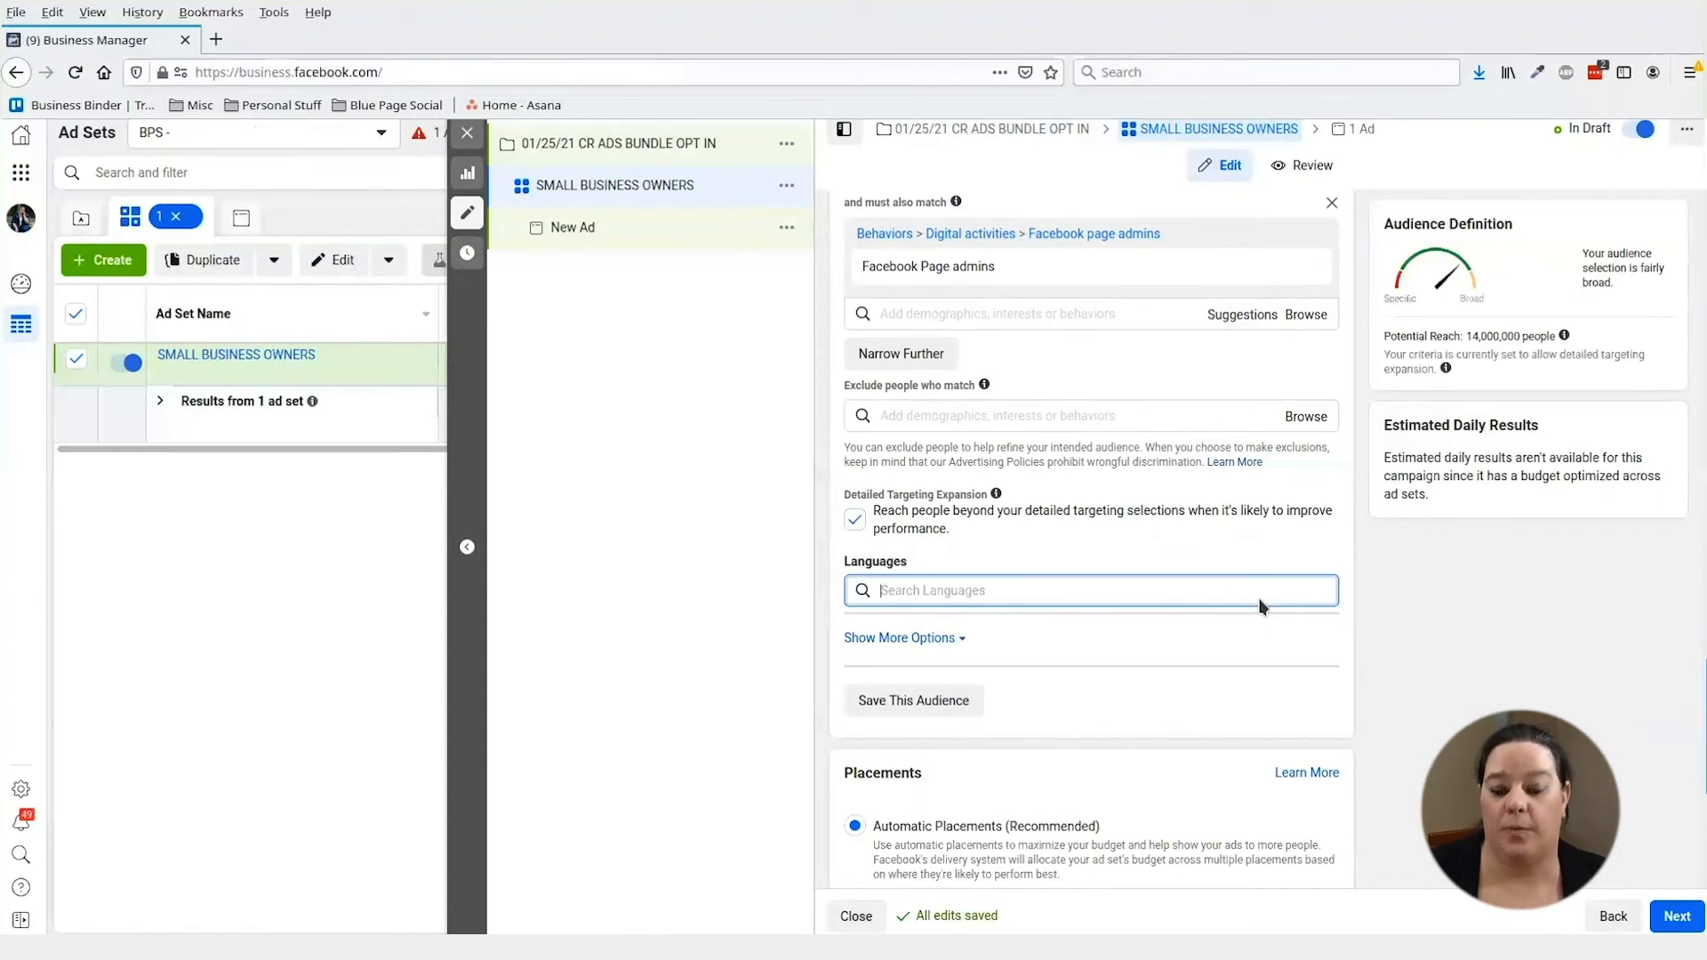
text(ENGLISH)
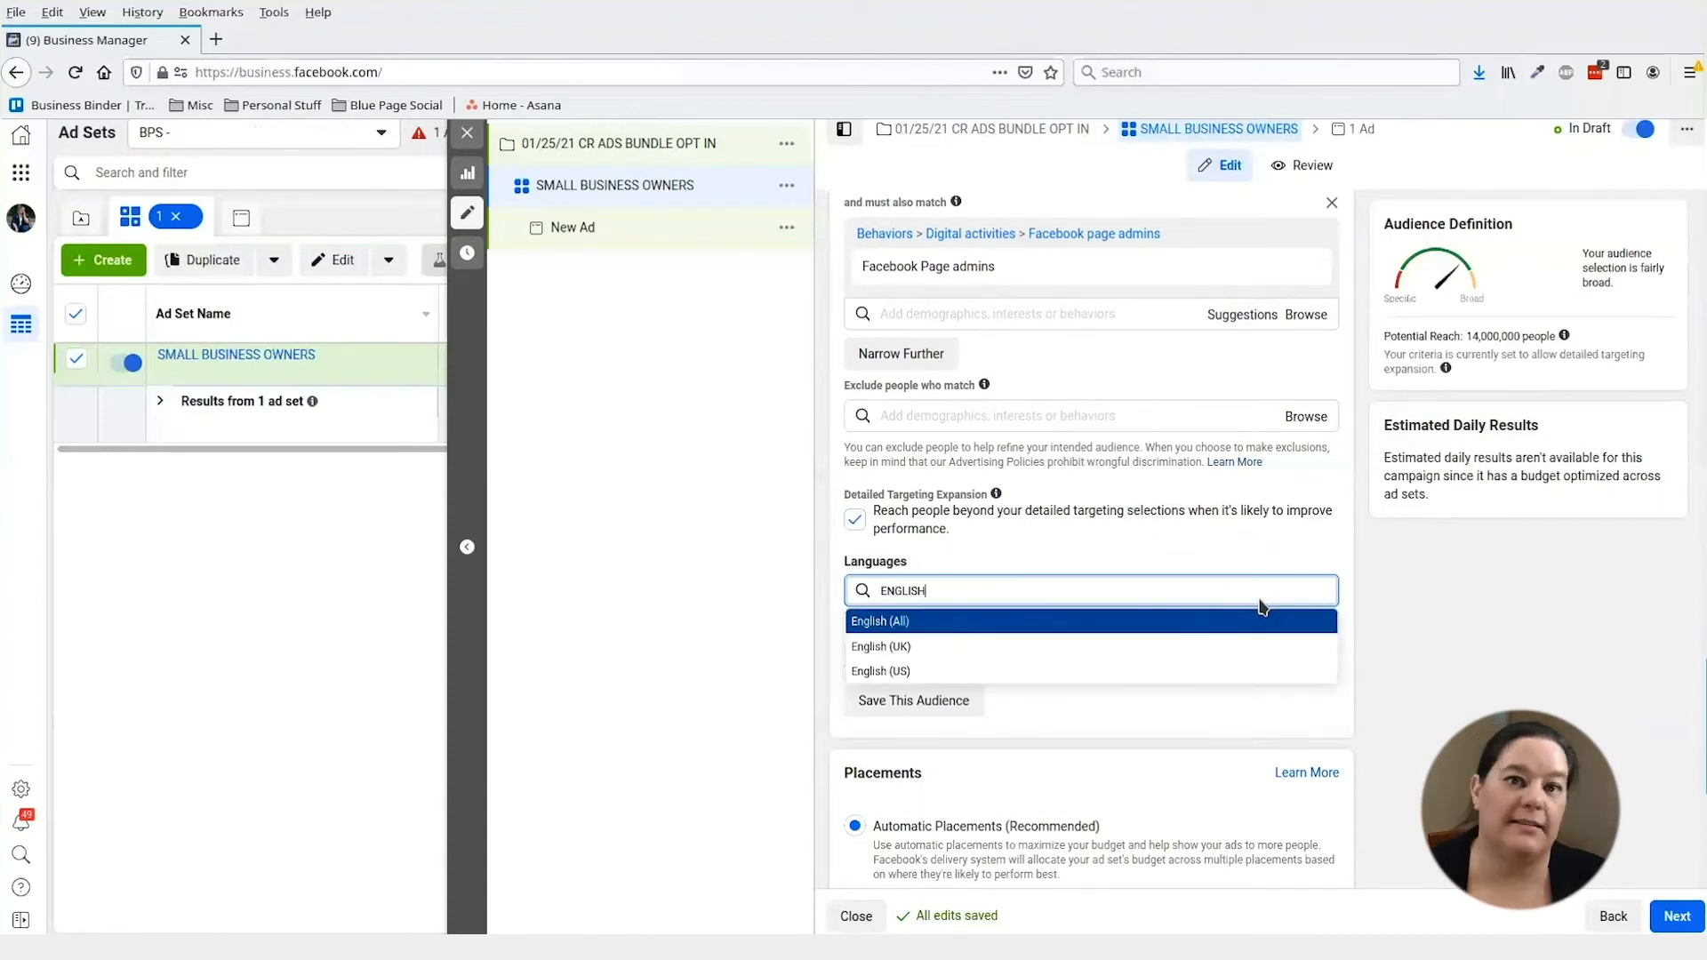
click(936, 629)
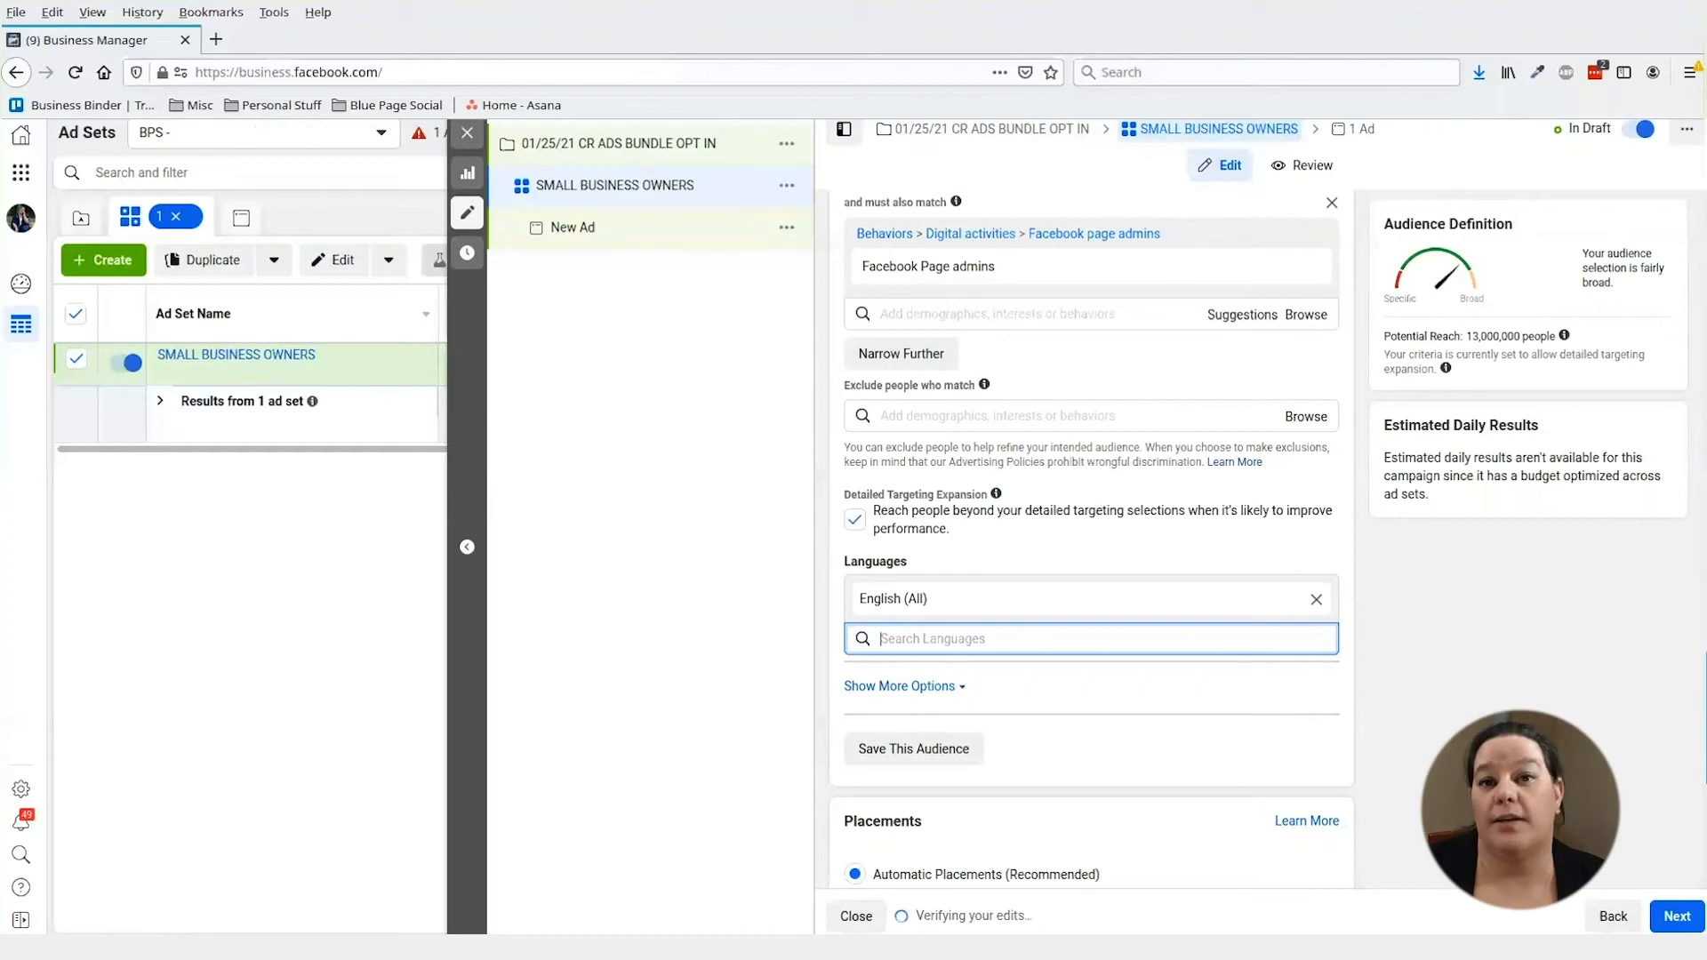
scroll(1001, 479, down, 5)
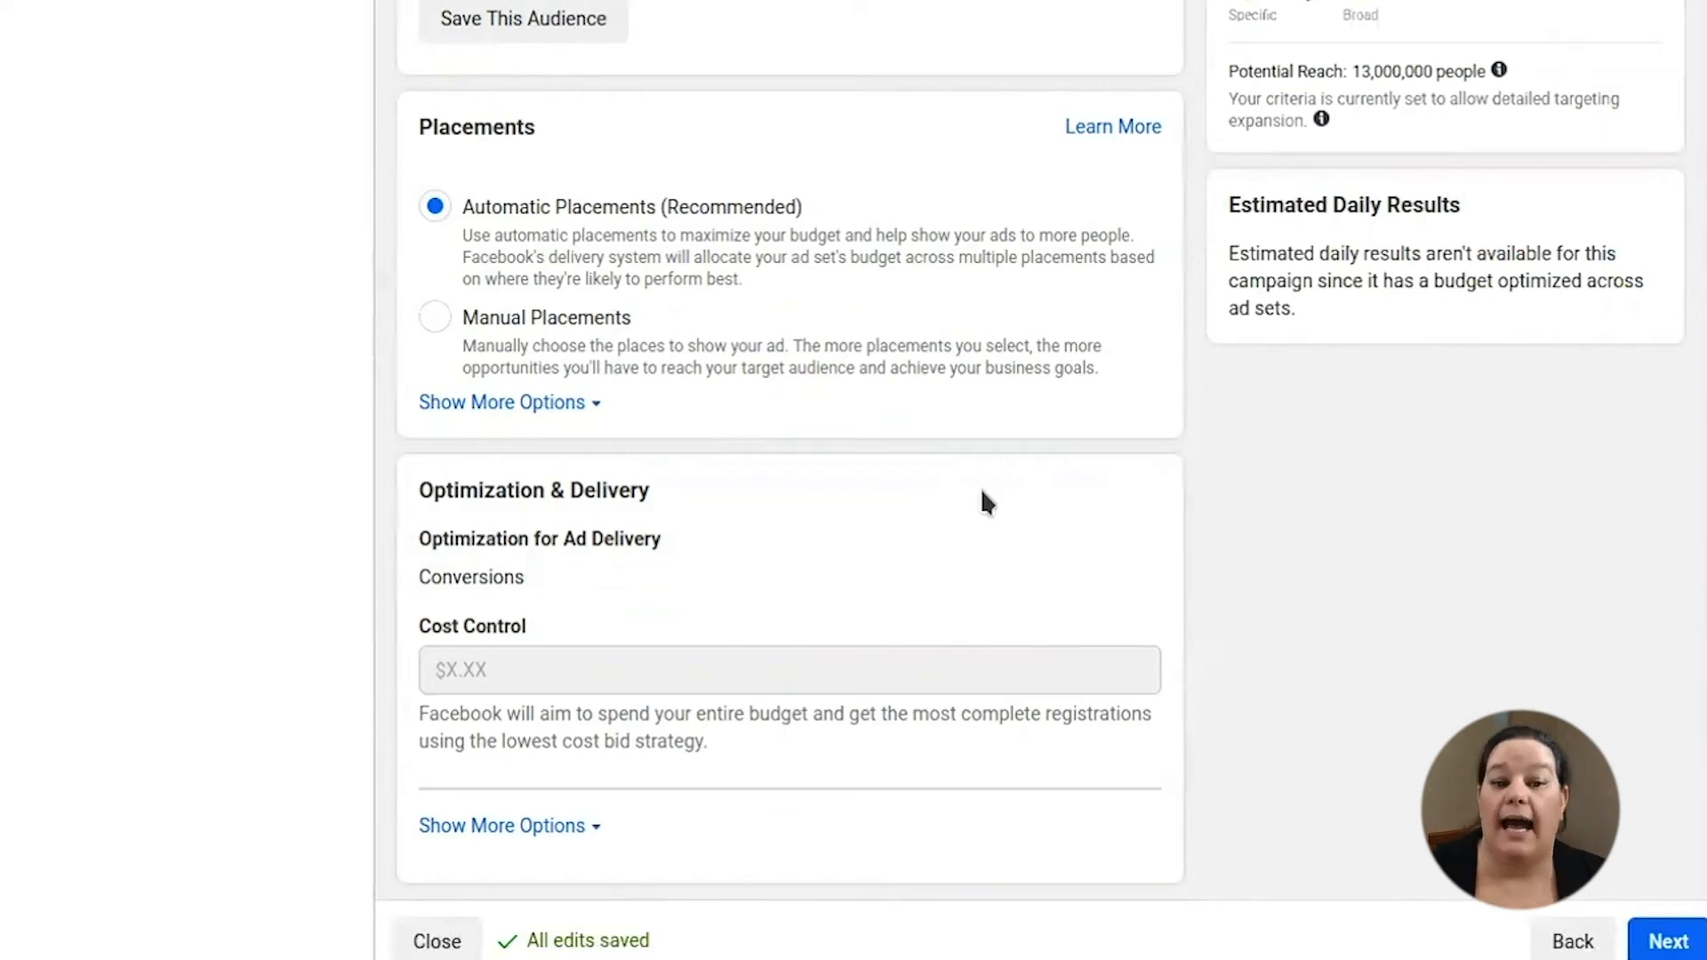
- Look over the manual placement options, revert to Automatic Placements, and continue to the ad
click(434, 320)
scroll(888, 500, down, 8)
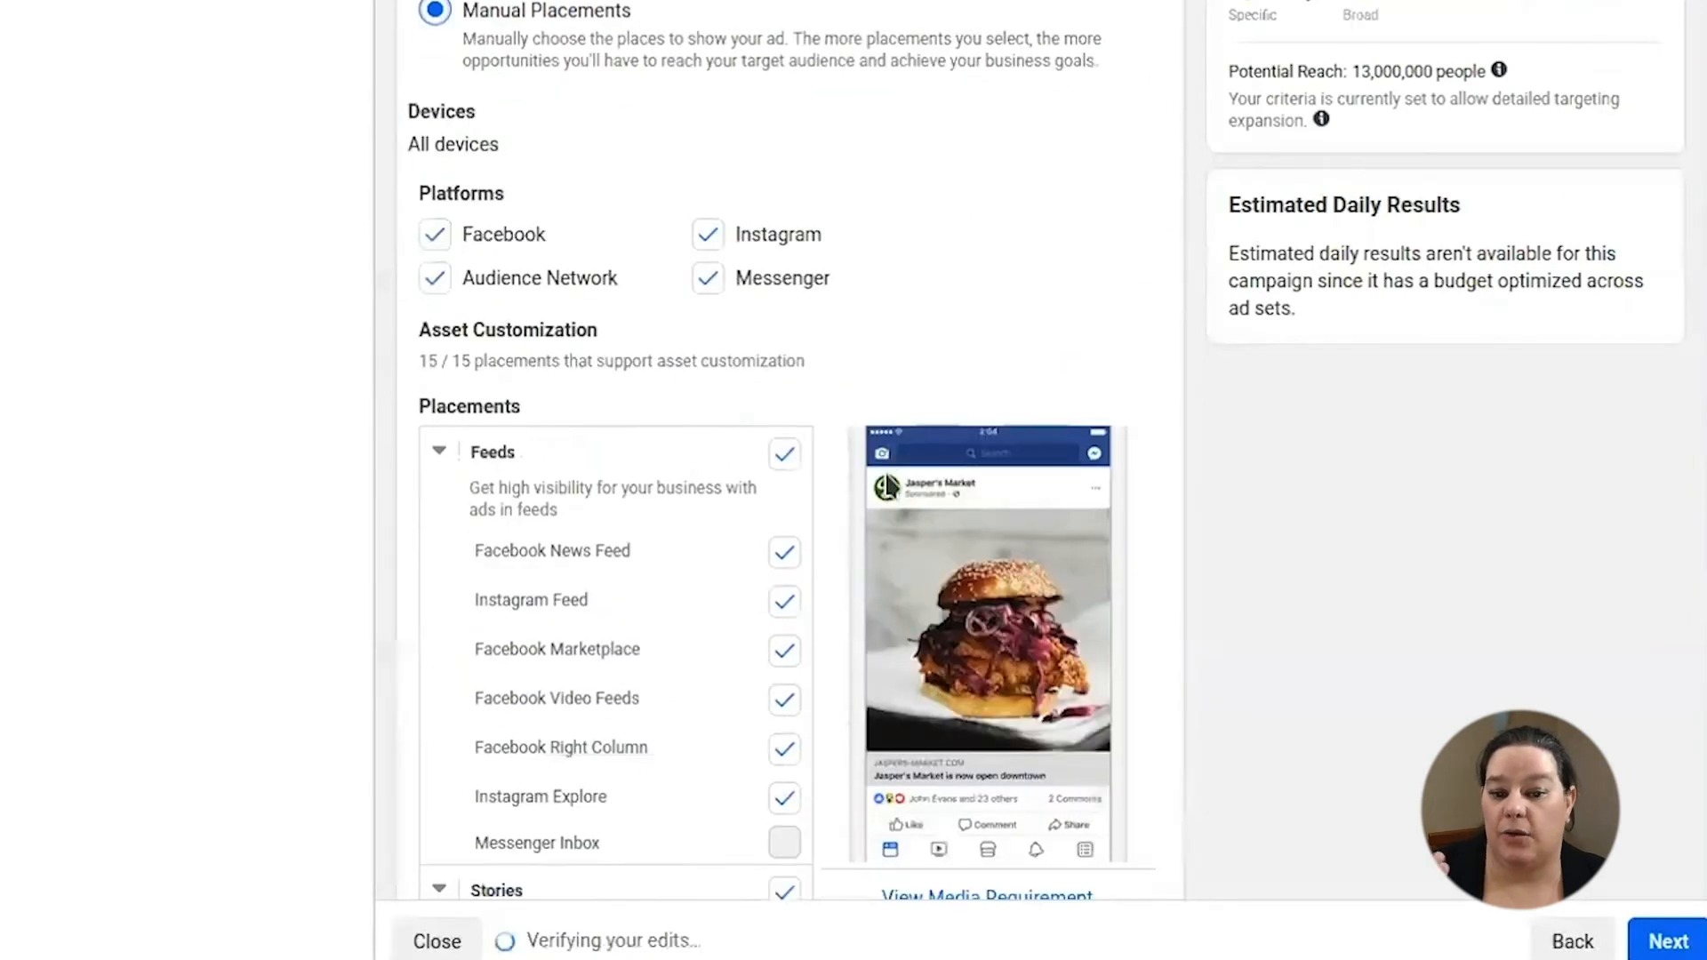
scroll(880, 466, down, 4)
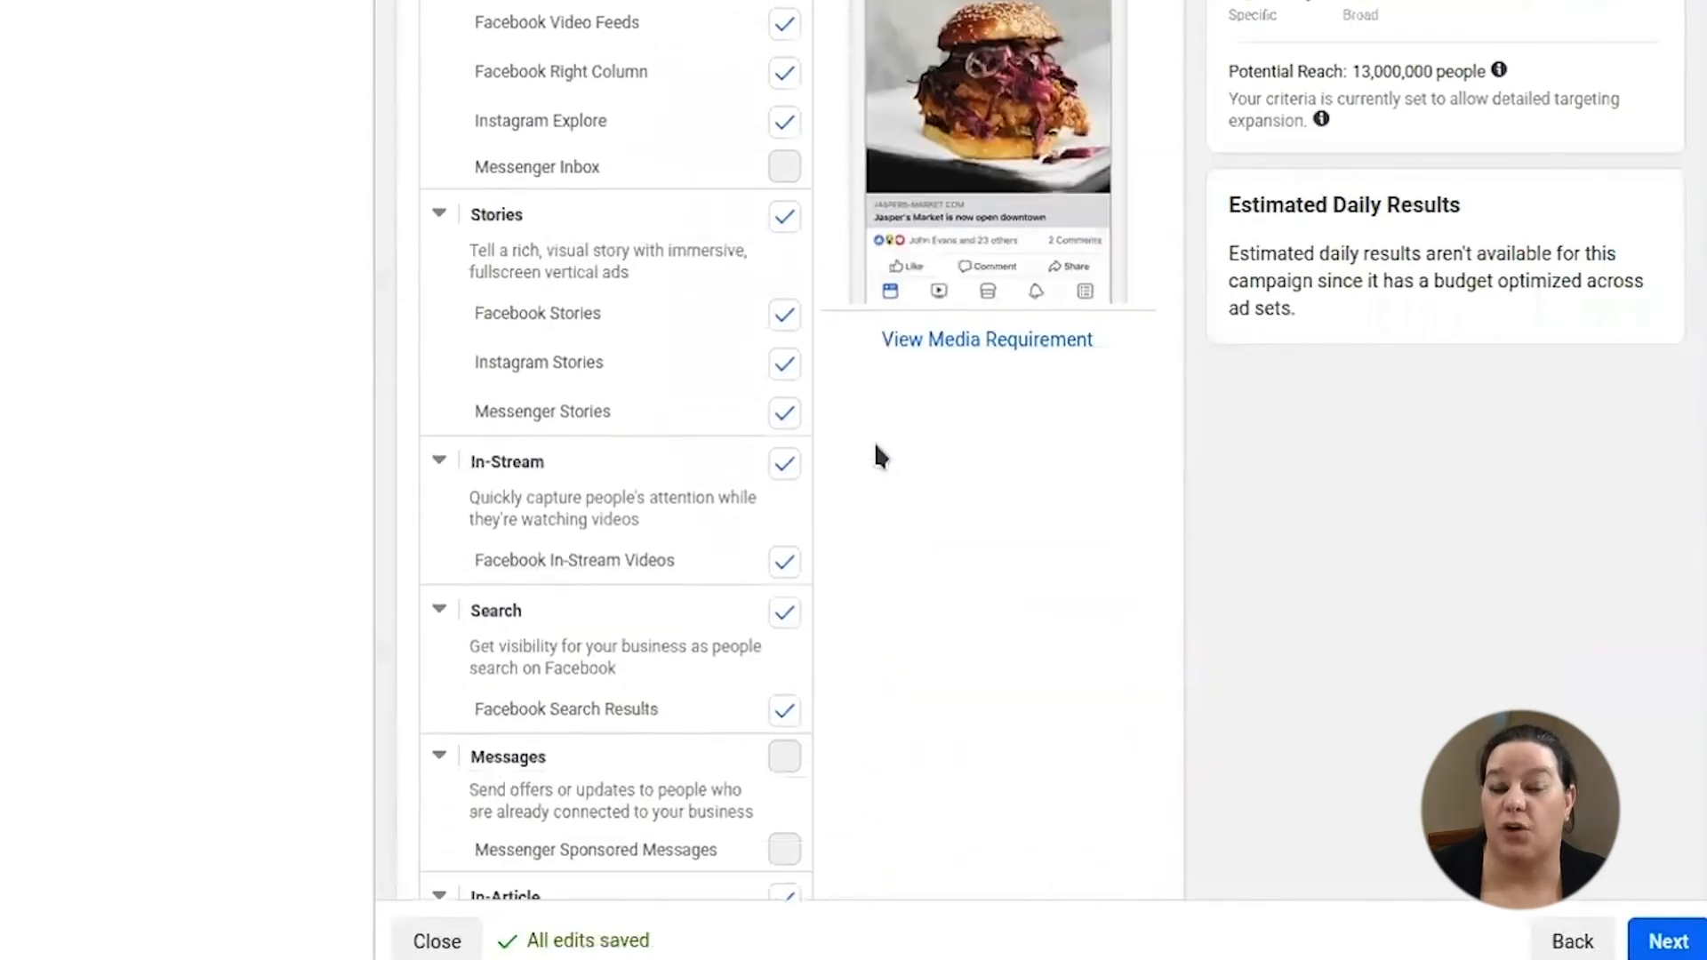
scroll(1014, 498, up, 6)
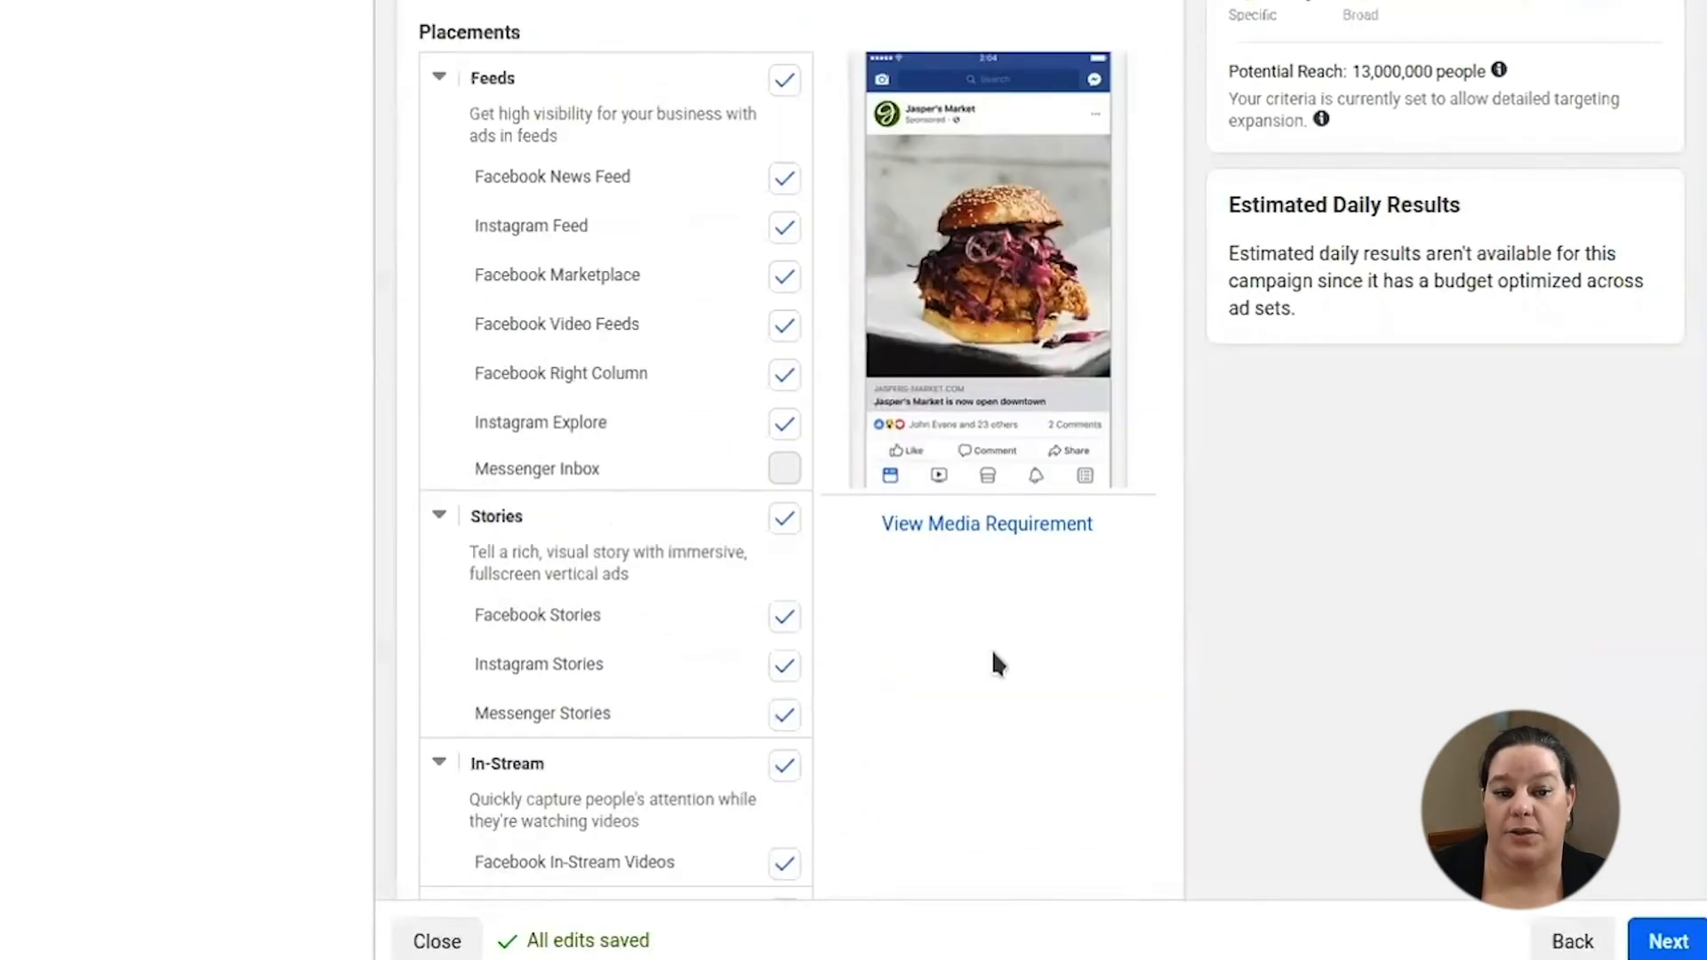
click(438, 156)
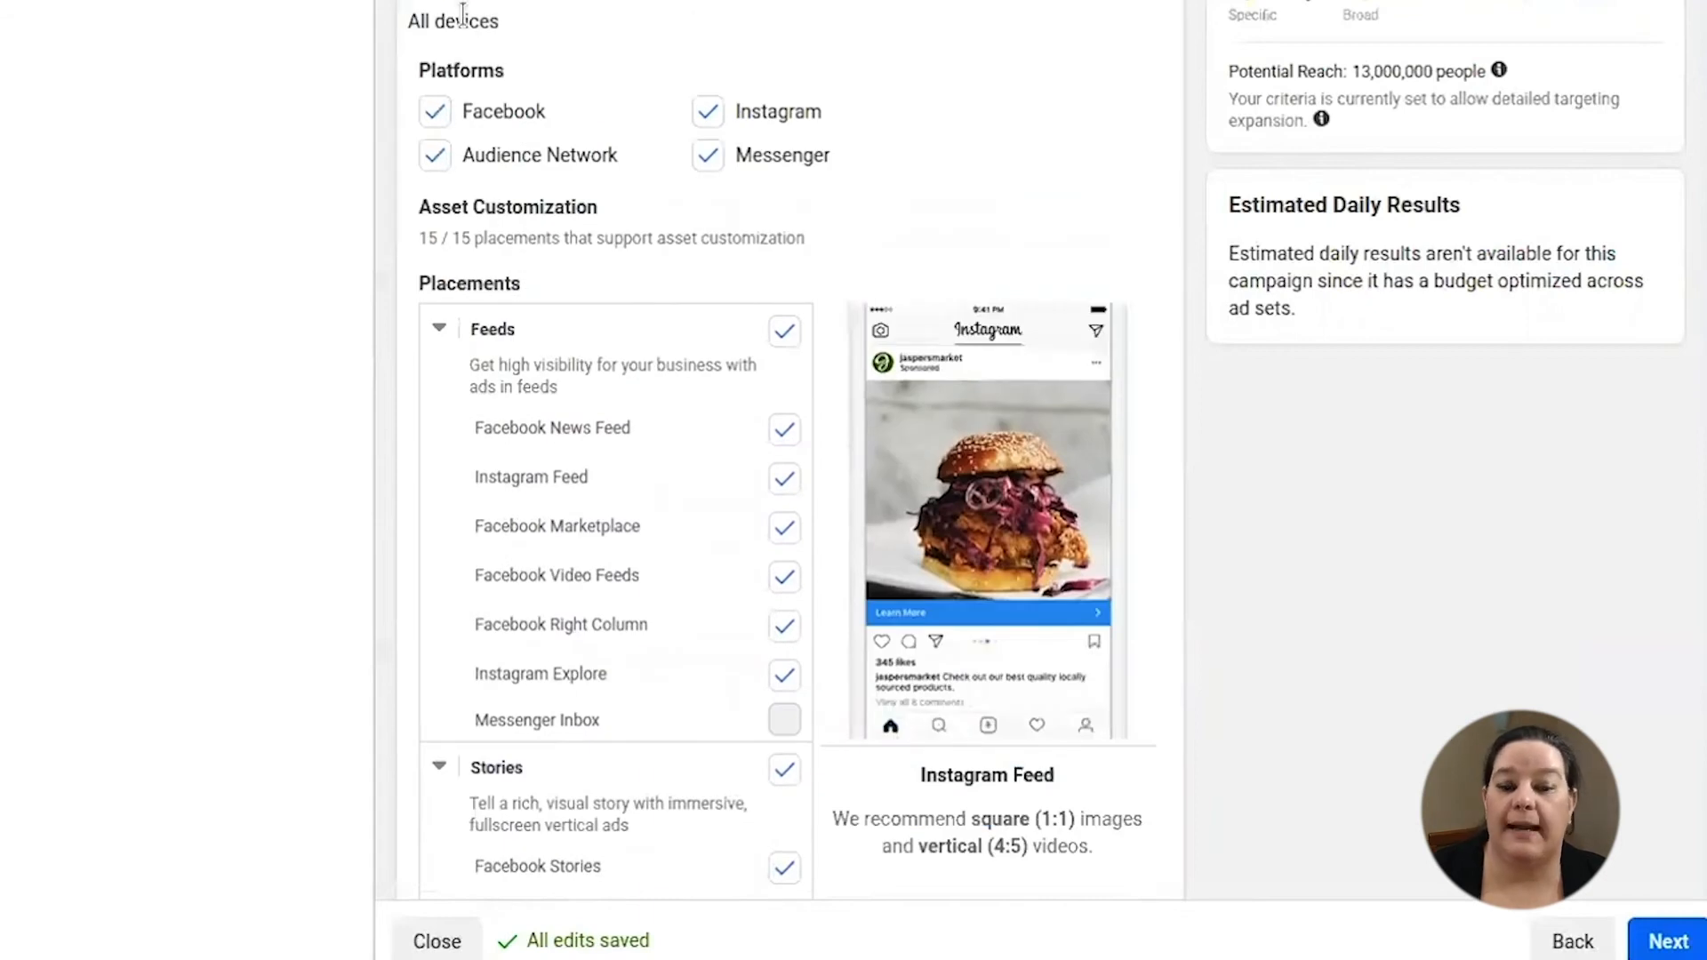
scroll(414, 64, up, 3)
click(433, 23)
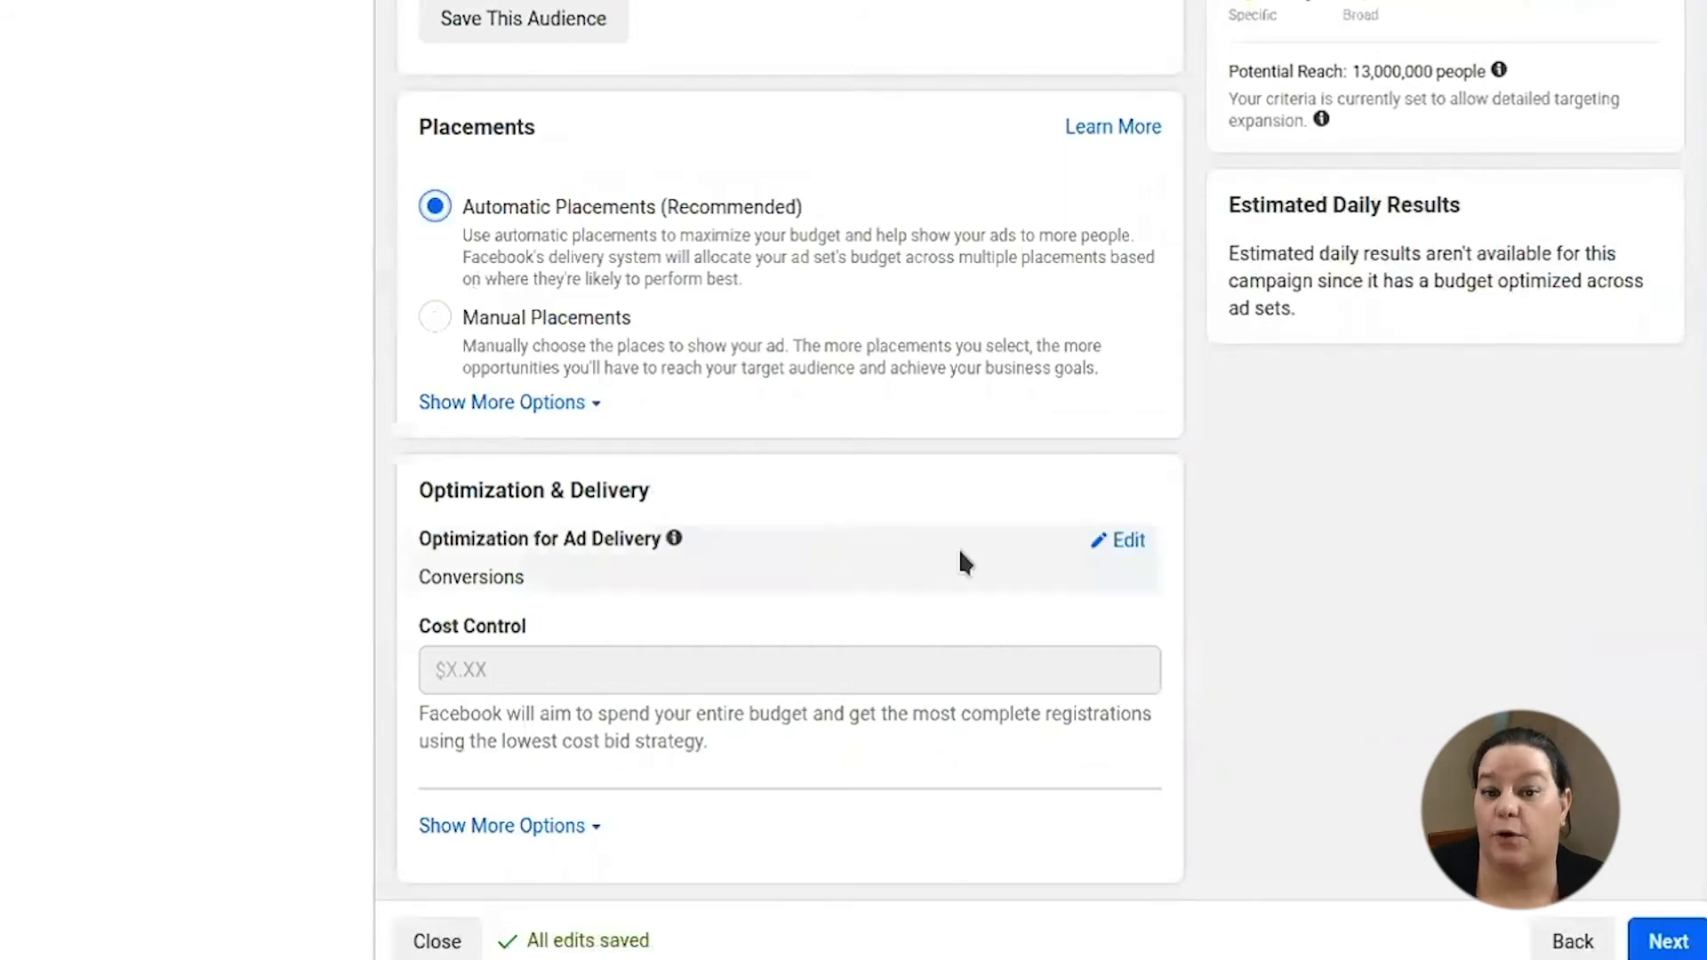
click(1667, 941)
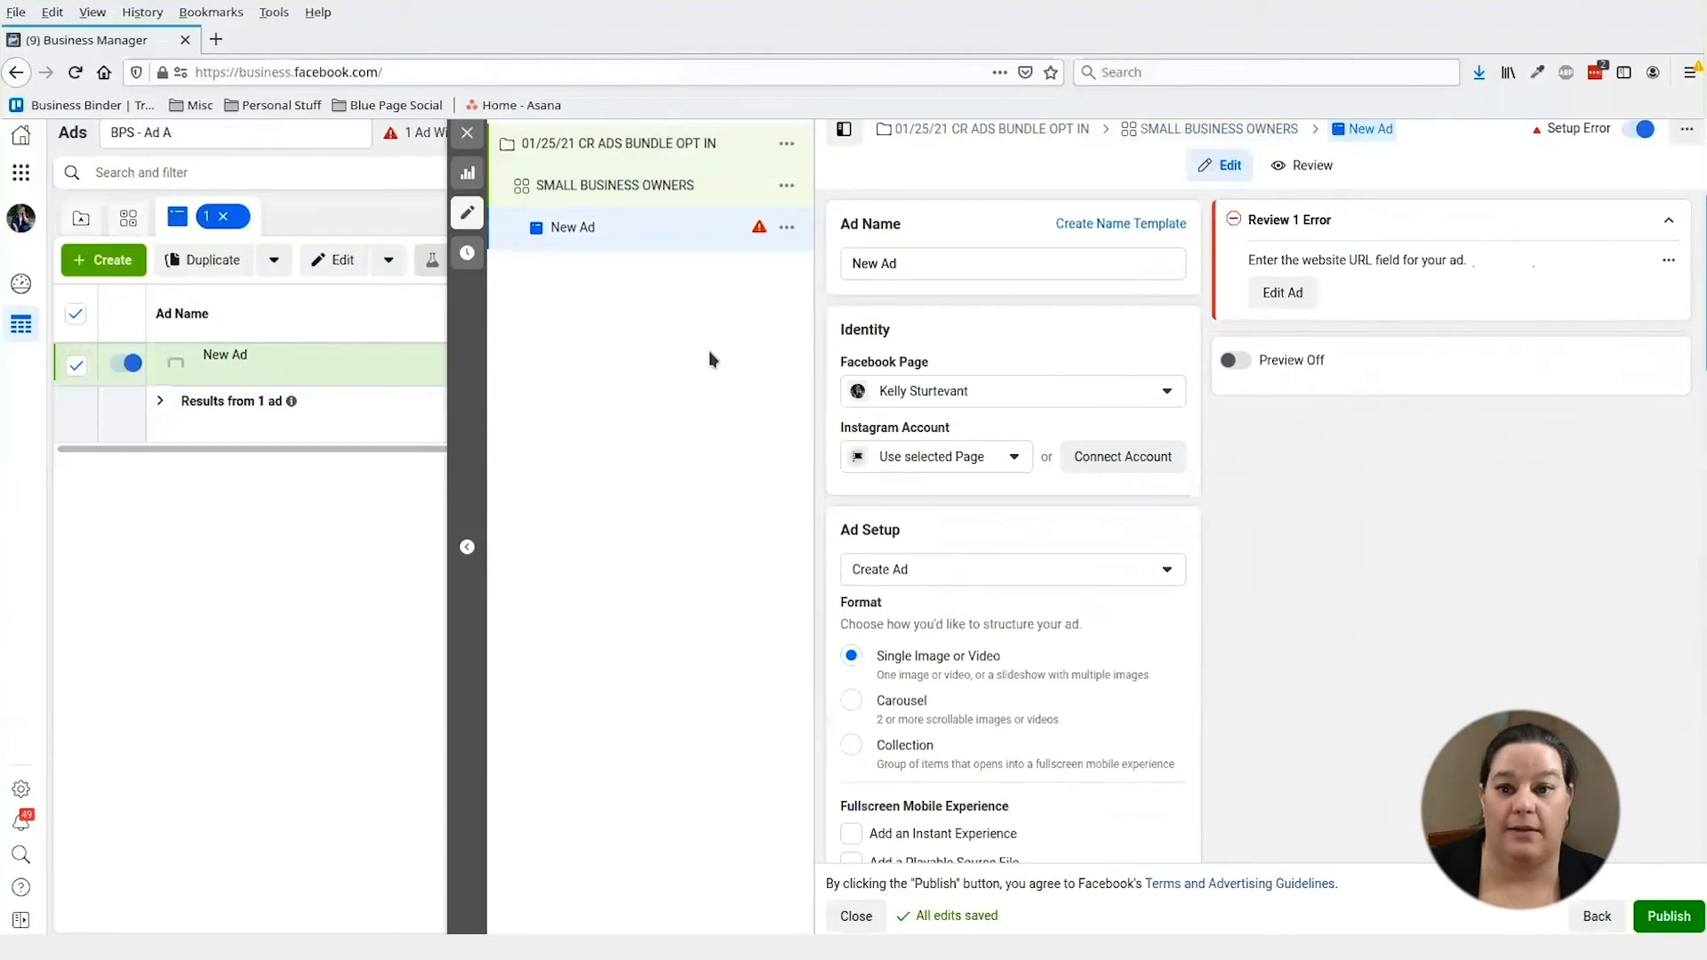
- Set the ad to run from the linked Instagram account
scroll(1010, 551, down, 2)
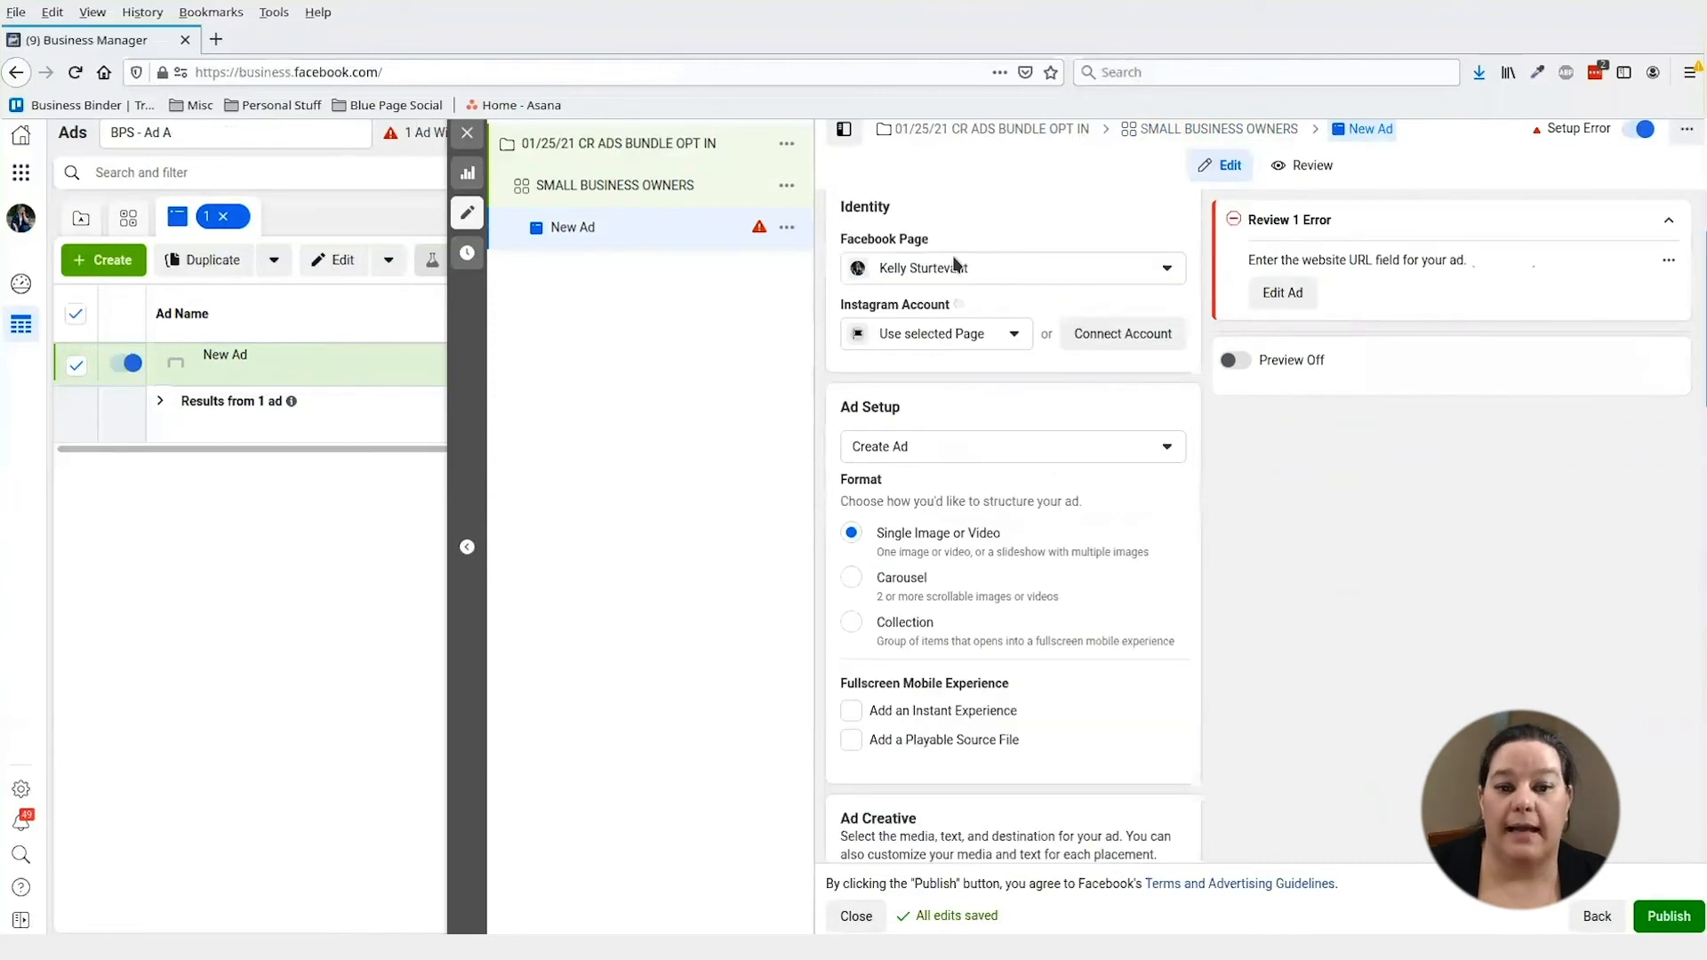
click(927, 341)
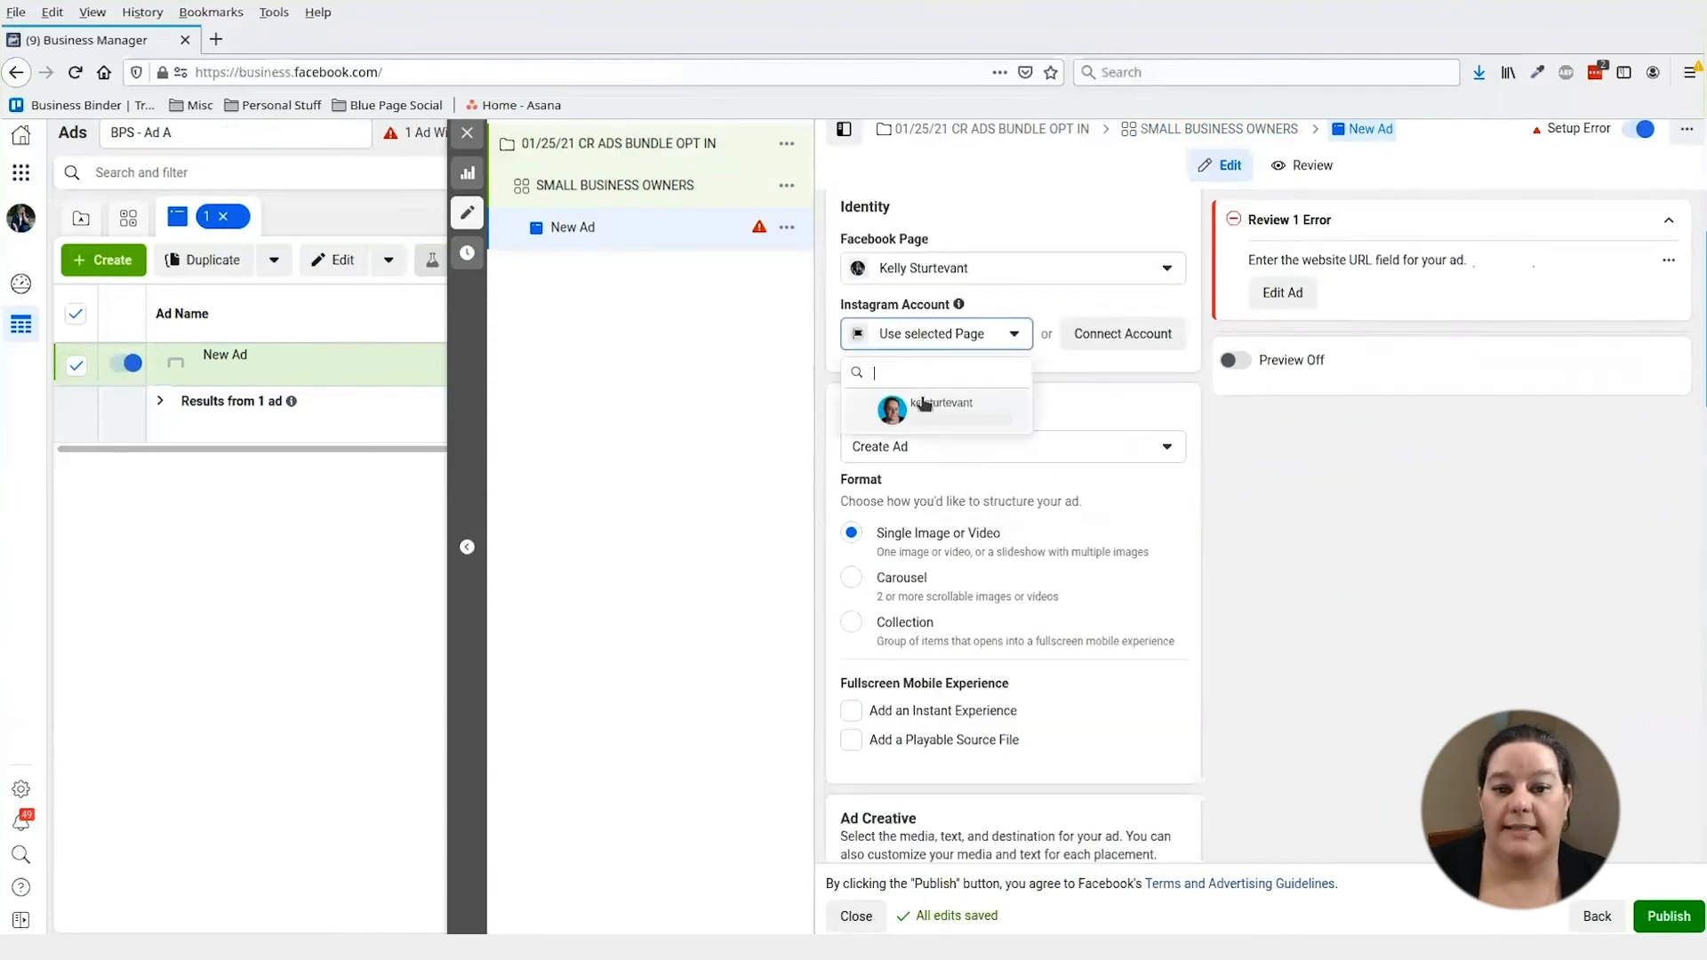
click(925, 404)
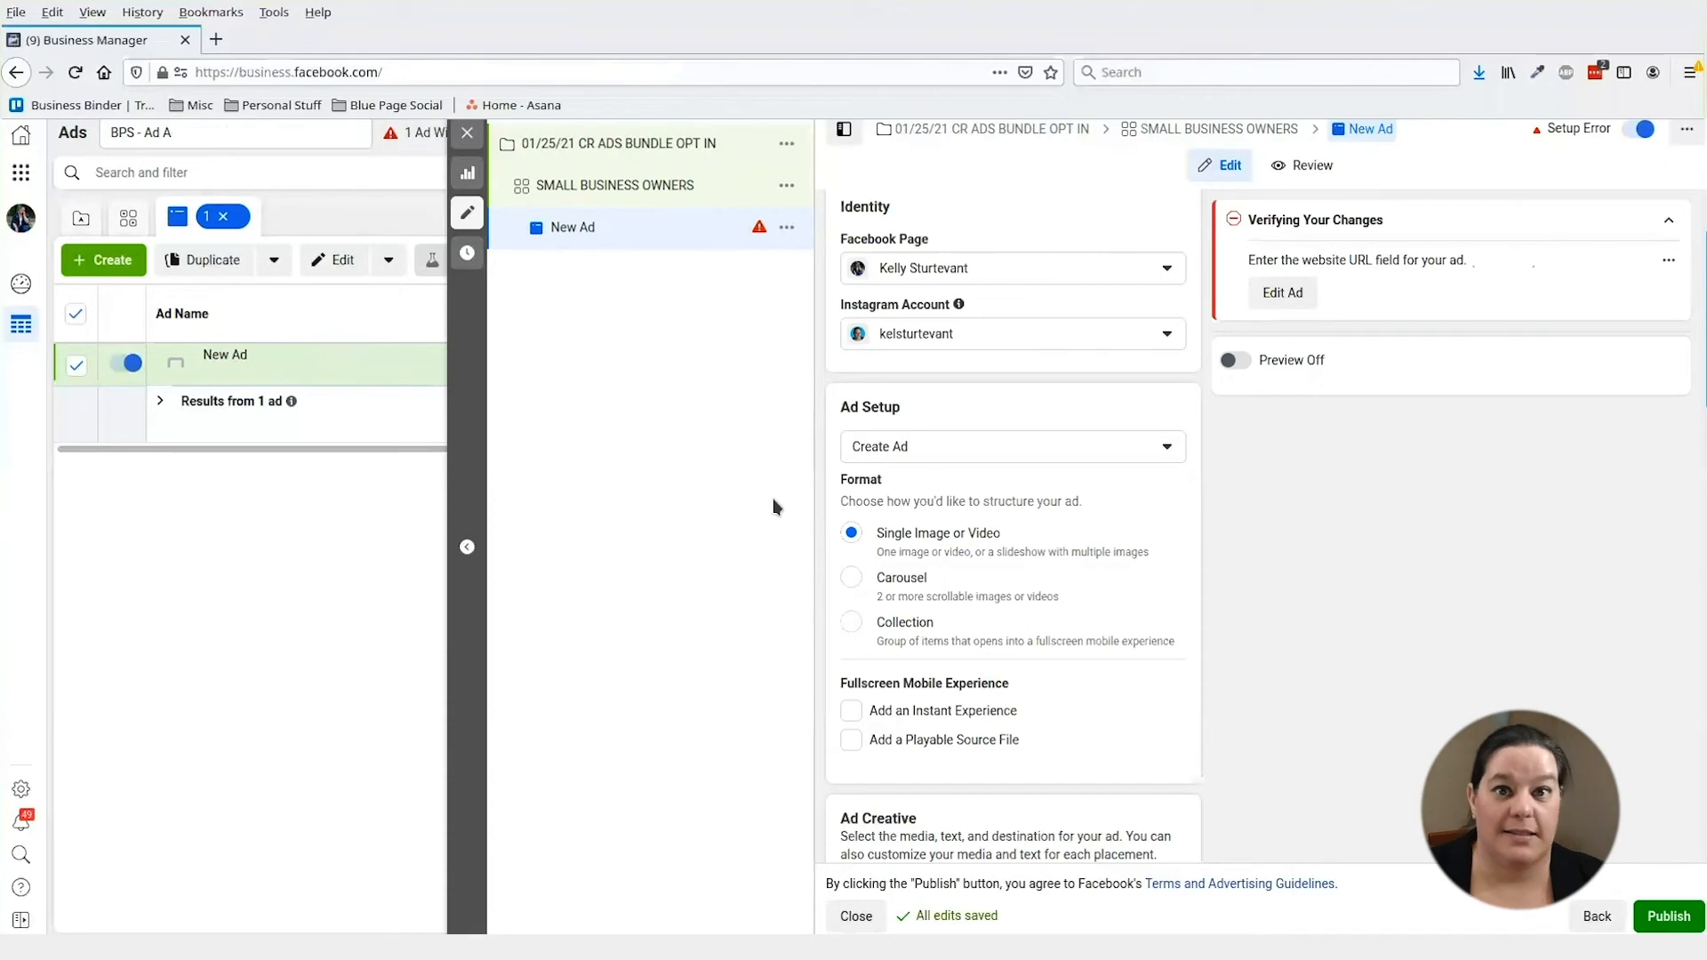
- Open the account's image library through Add Media > Add Image
scroll(1012, 423, down, 5)
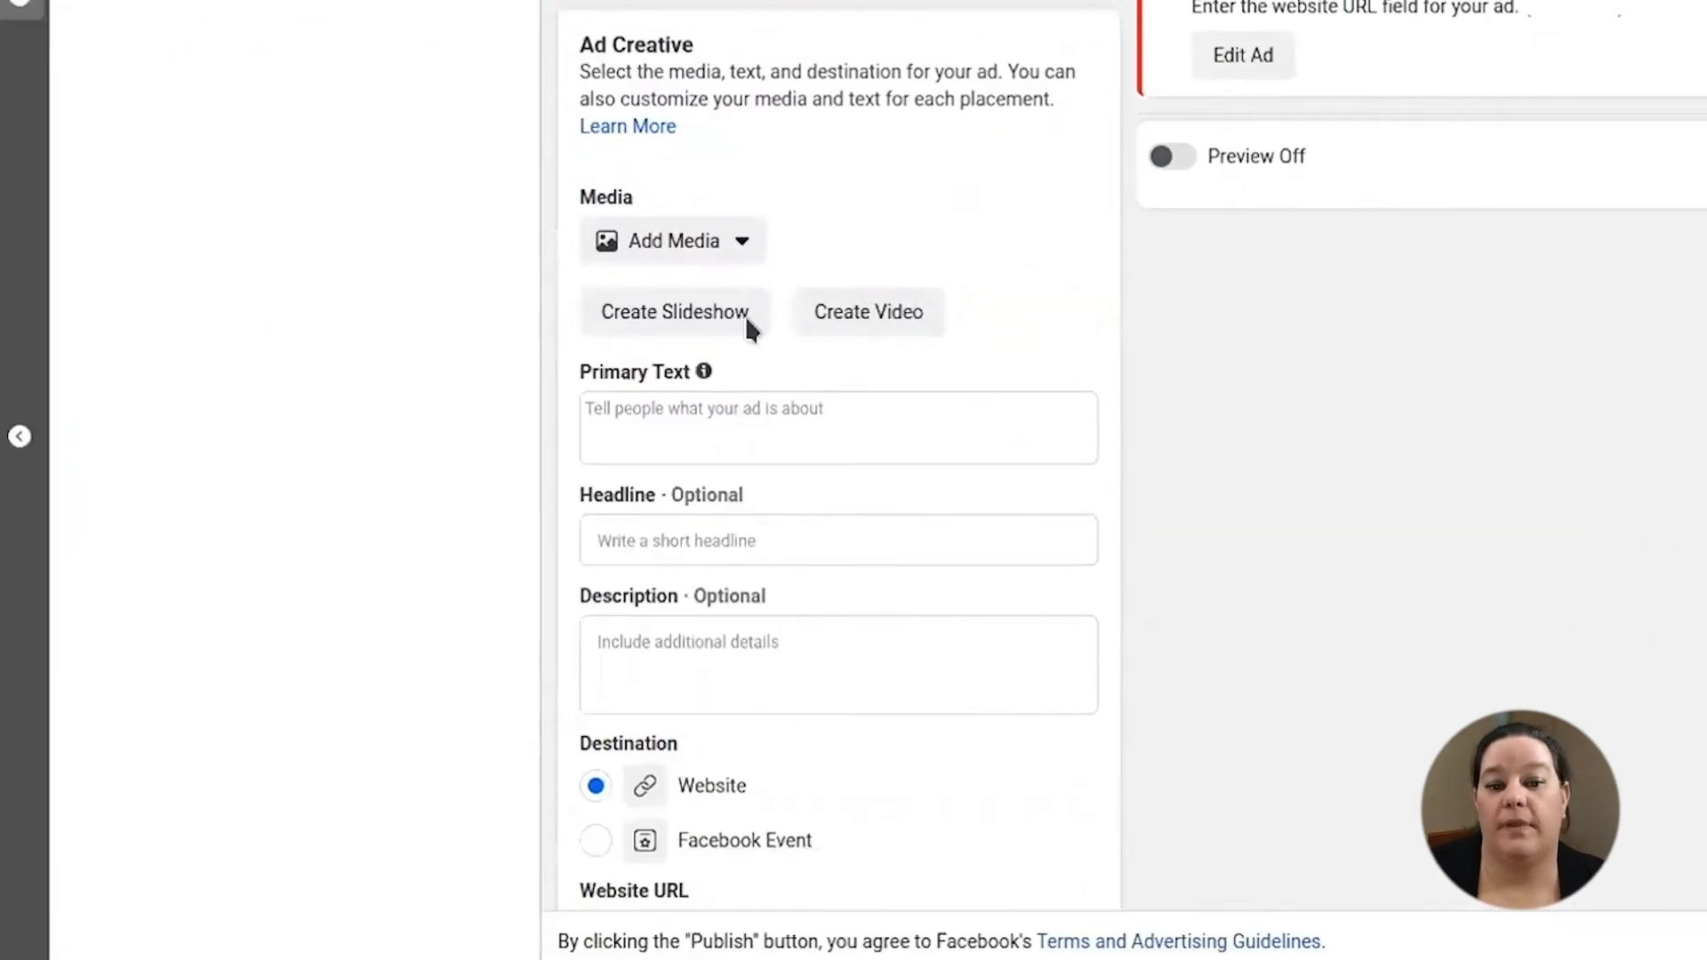
click(689, 242)
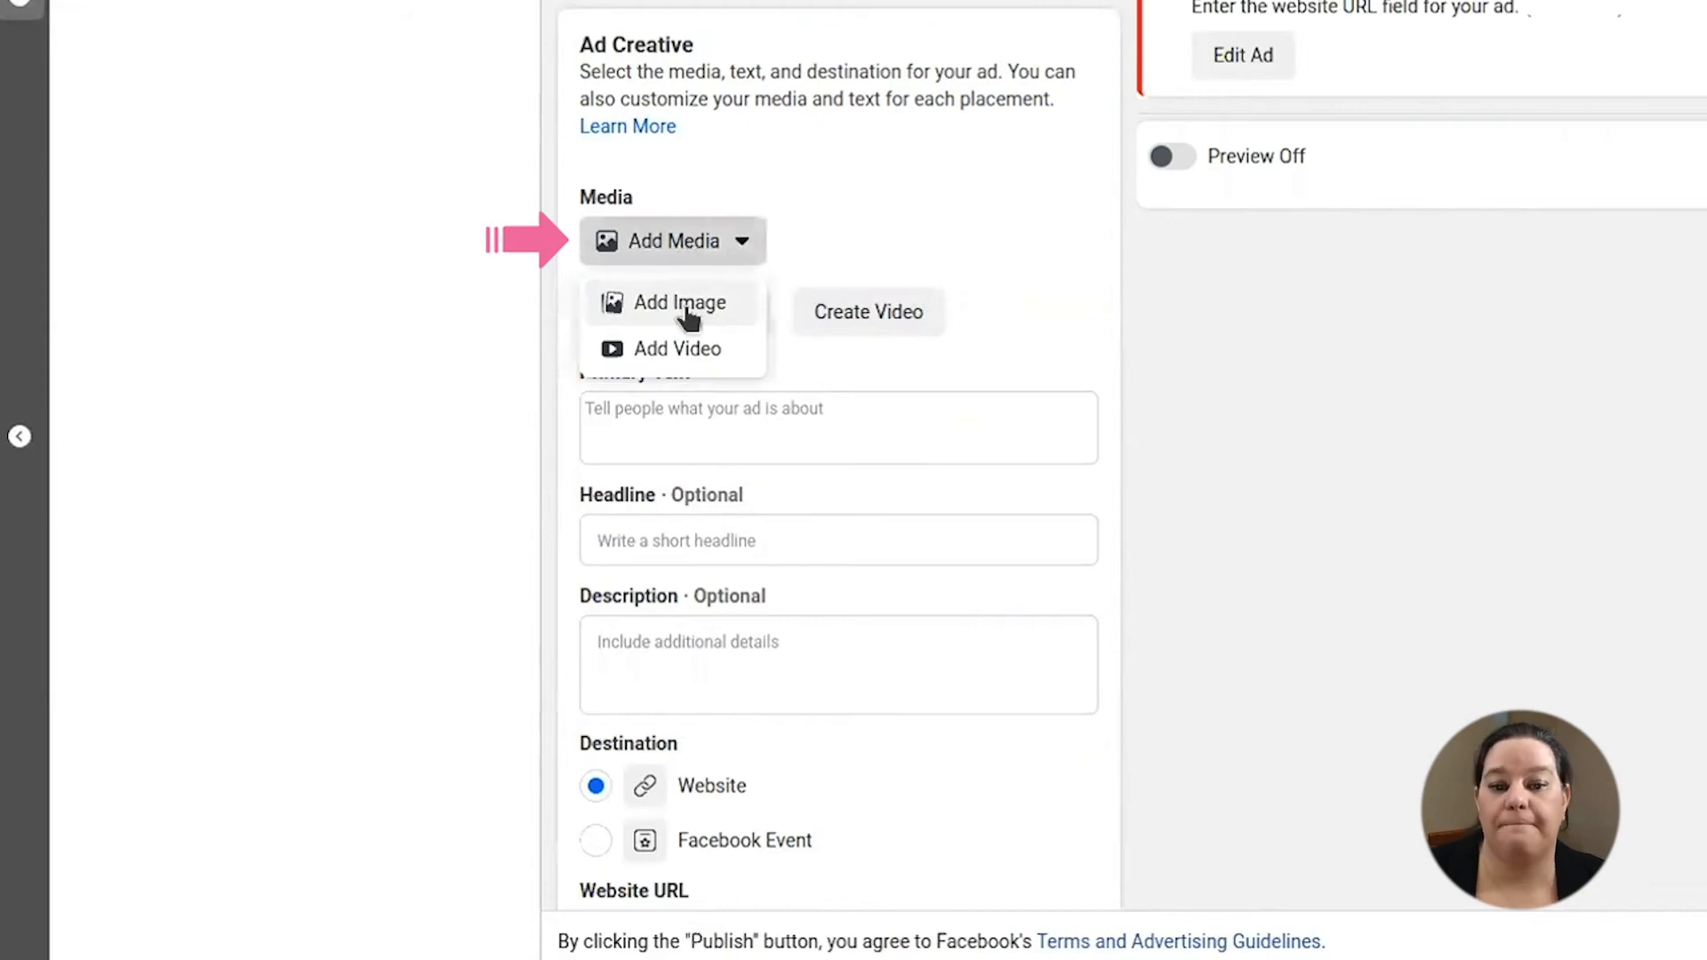
click(671, 318)
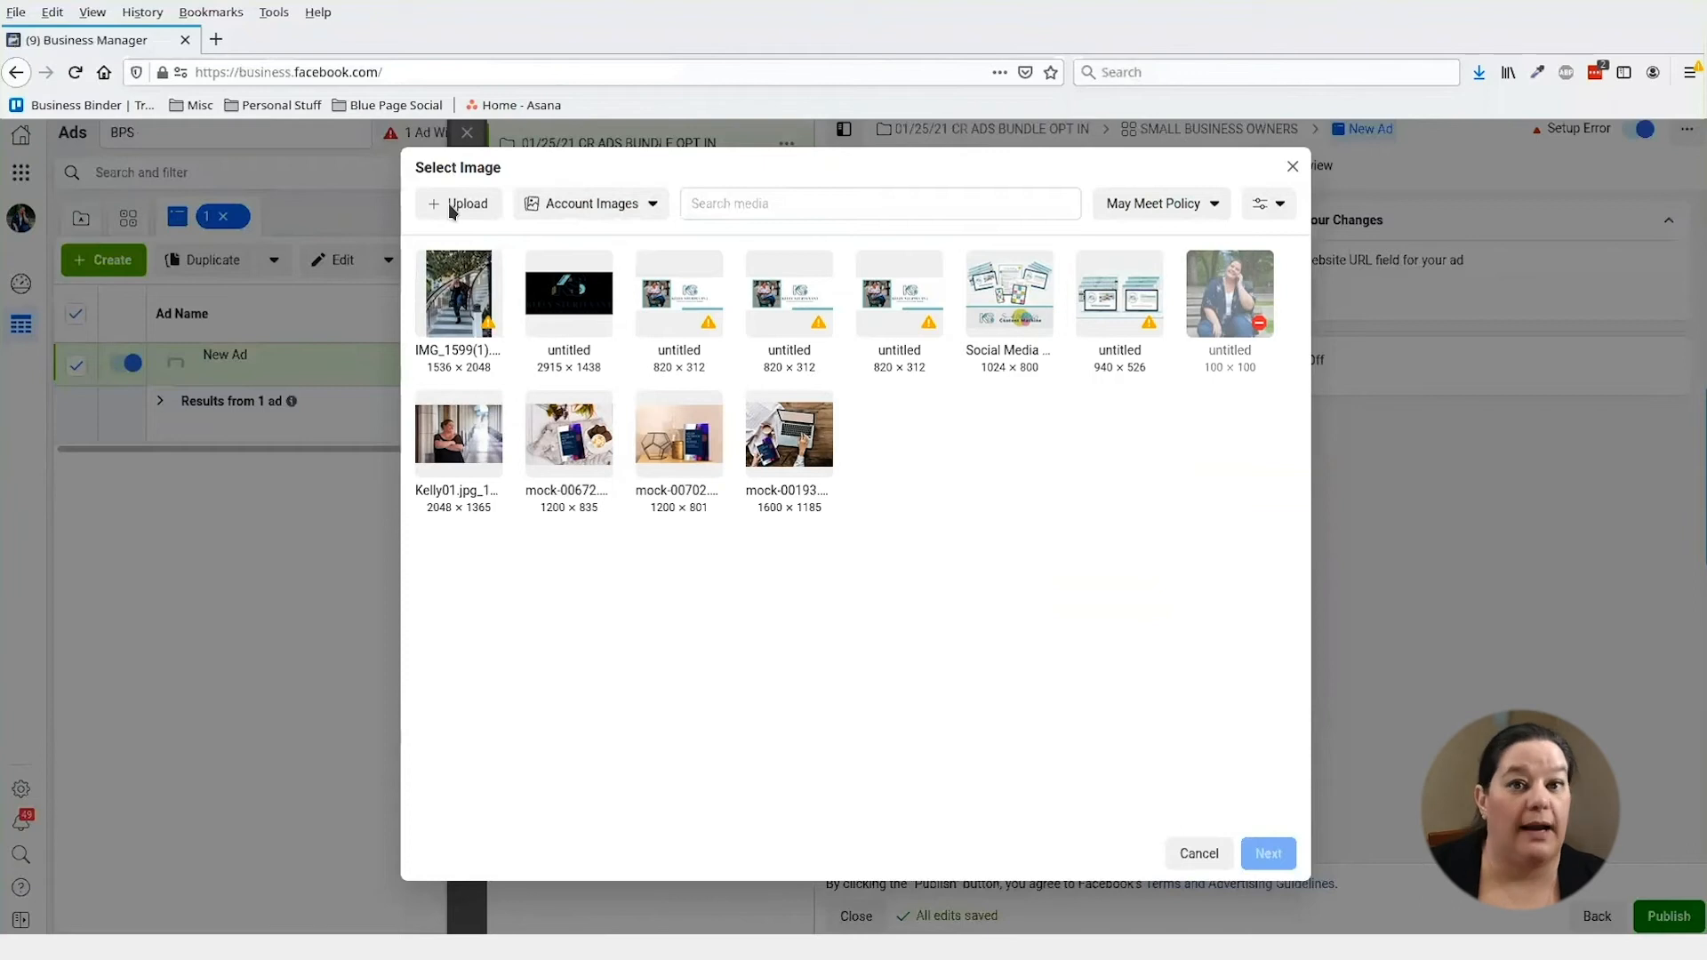
- Pick the book-bundle mockup image and crop it to Horizontal (1.91:1), repositioning it
click(583, 444)
click(1268, 853)
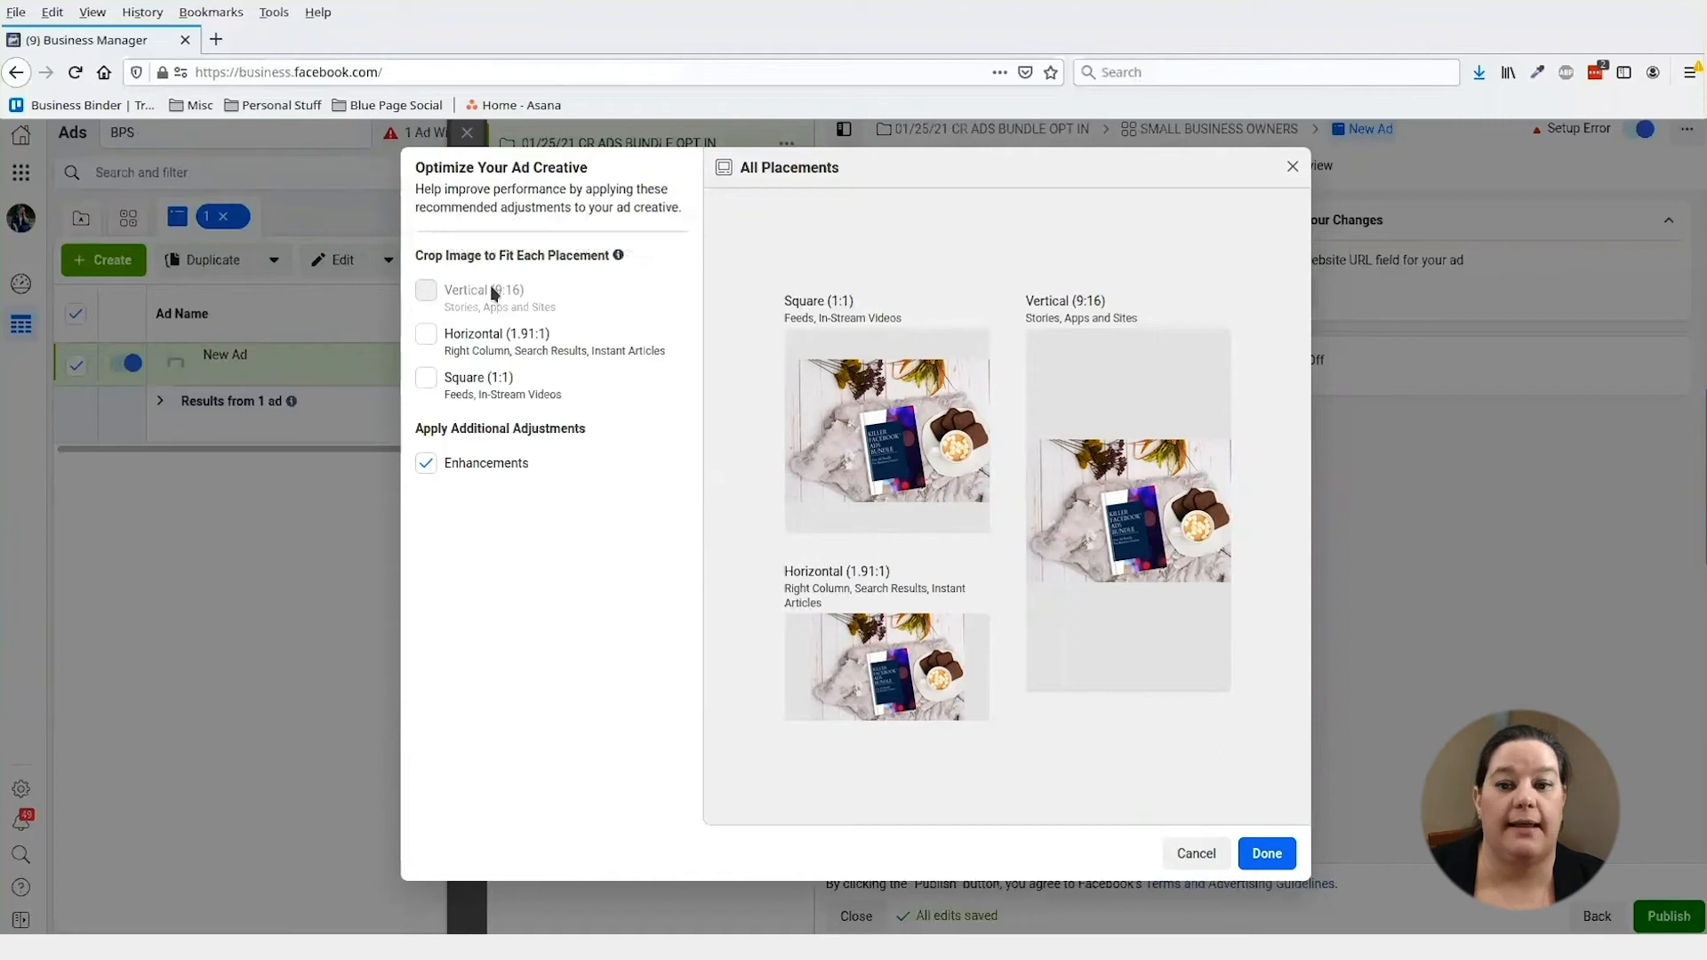
mouse_move(502, 302)
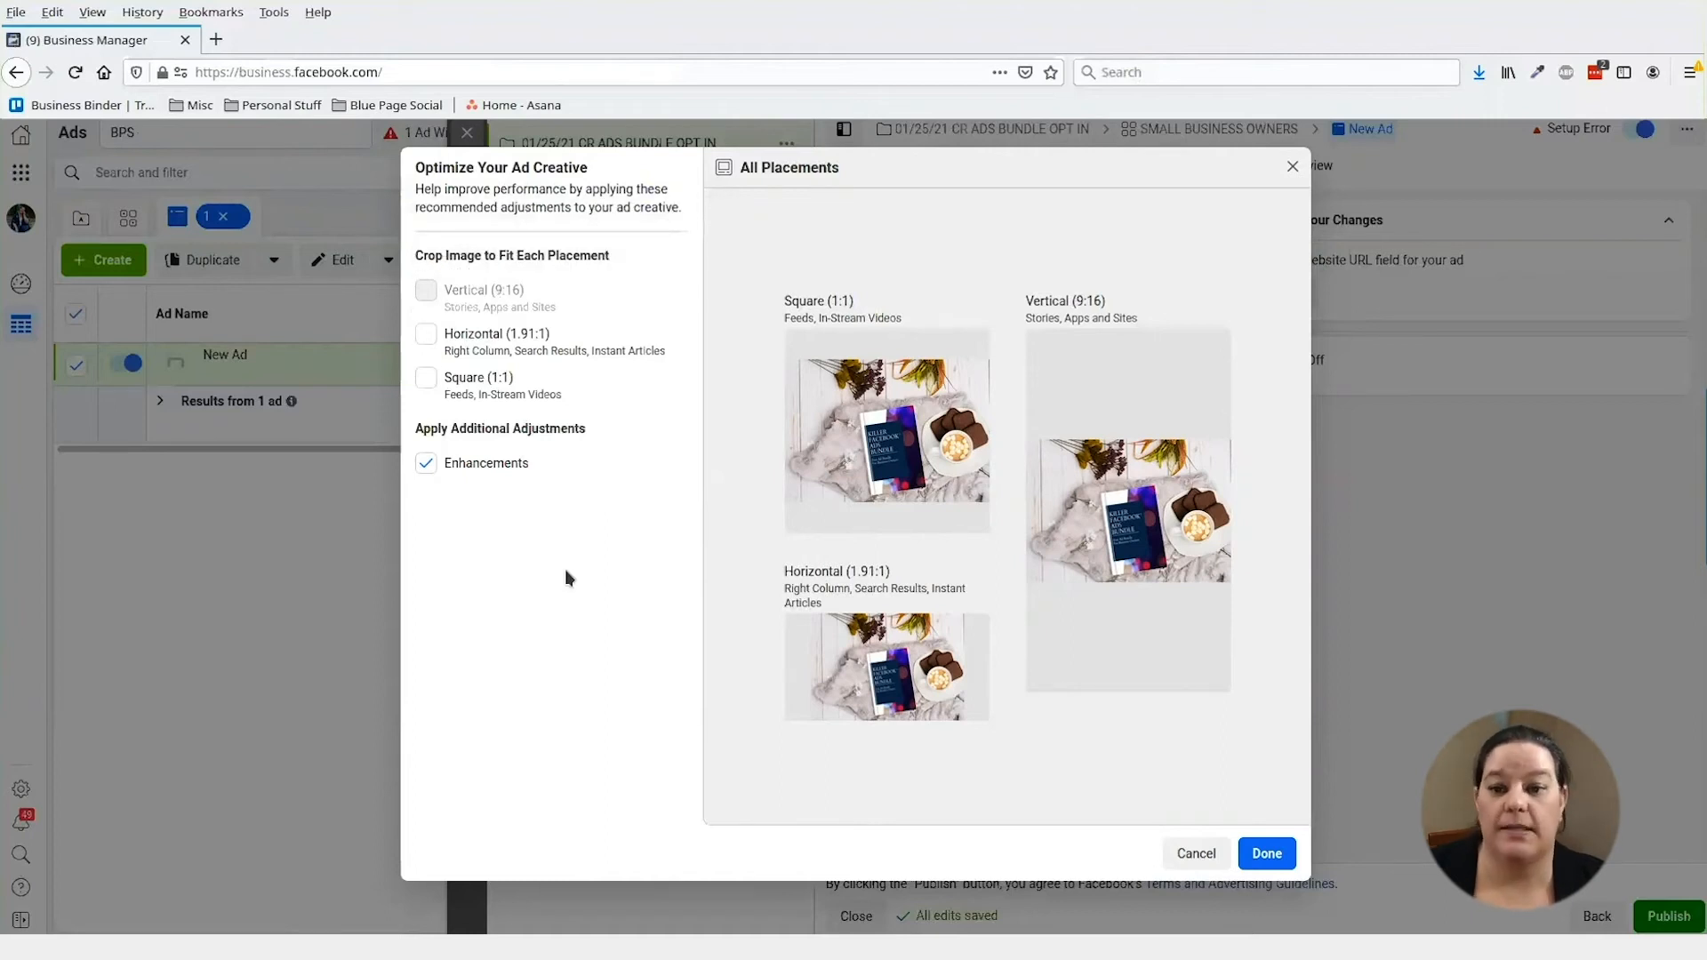
mouse_move(1116, 659)
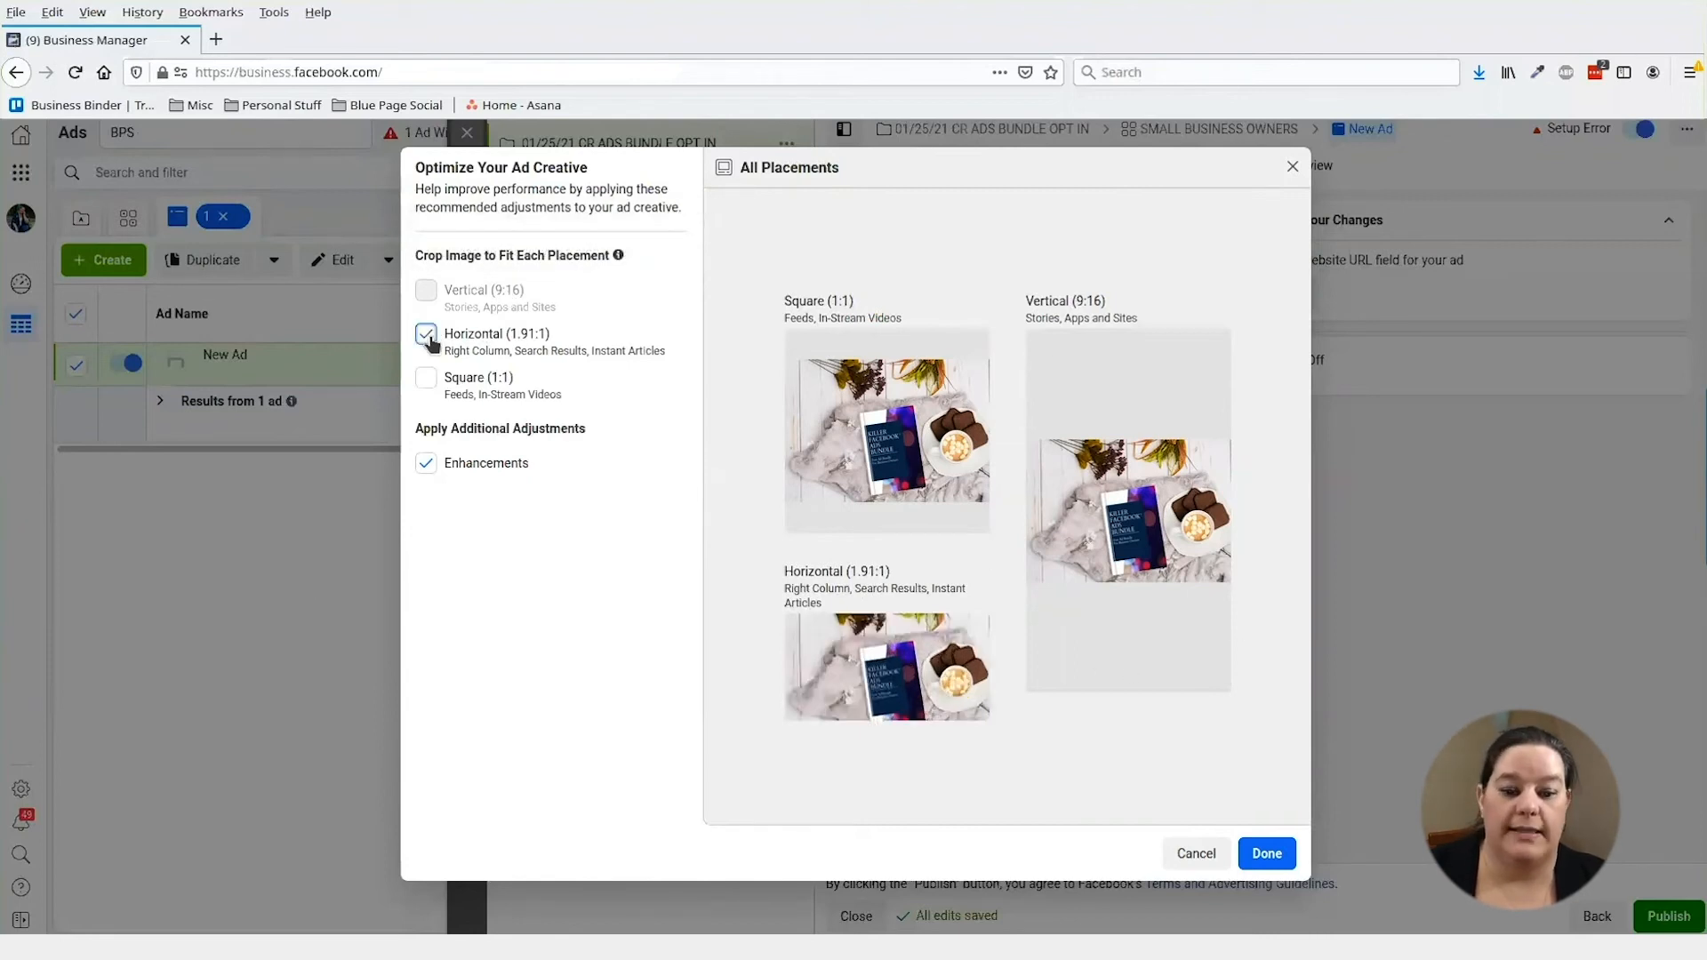
click(428, 336)
click(430, 339)
click(430, 339)
mouse_move(800, 678)
mouse_move(822, 685)
mouse_down()
mouse_move(823, 702)
mouse_move(827, 674)
mouse_up()
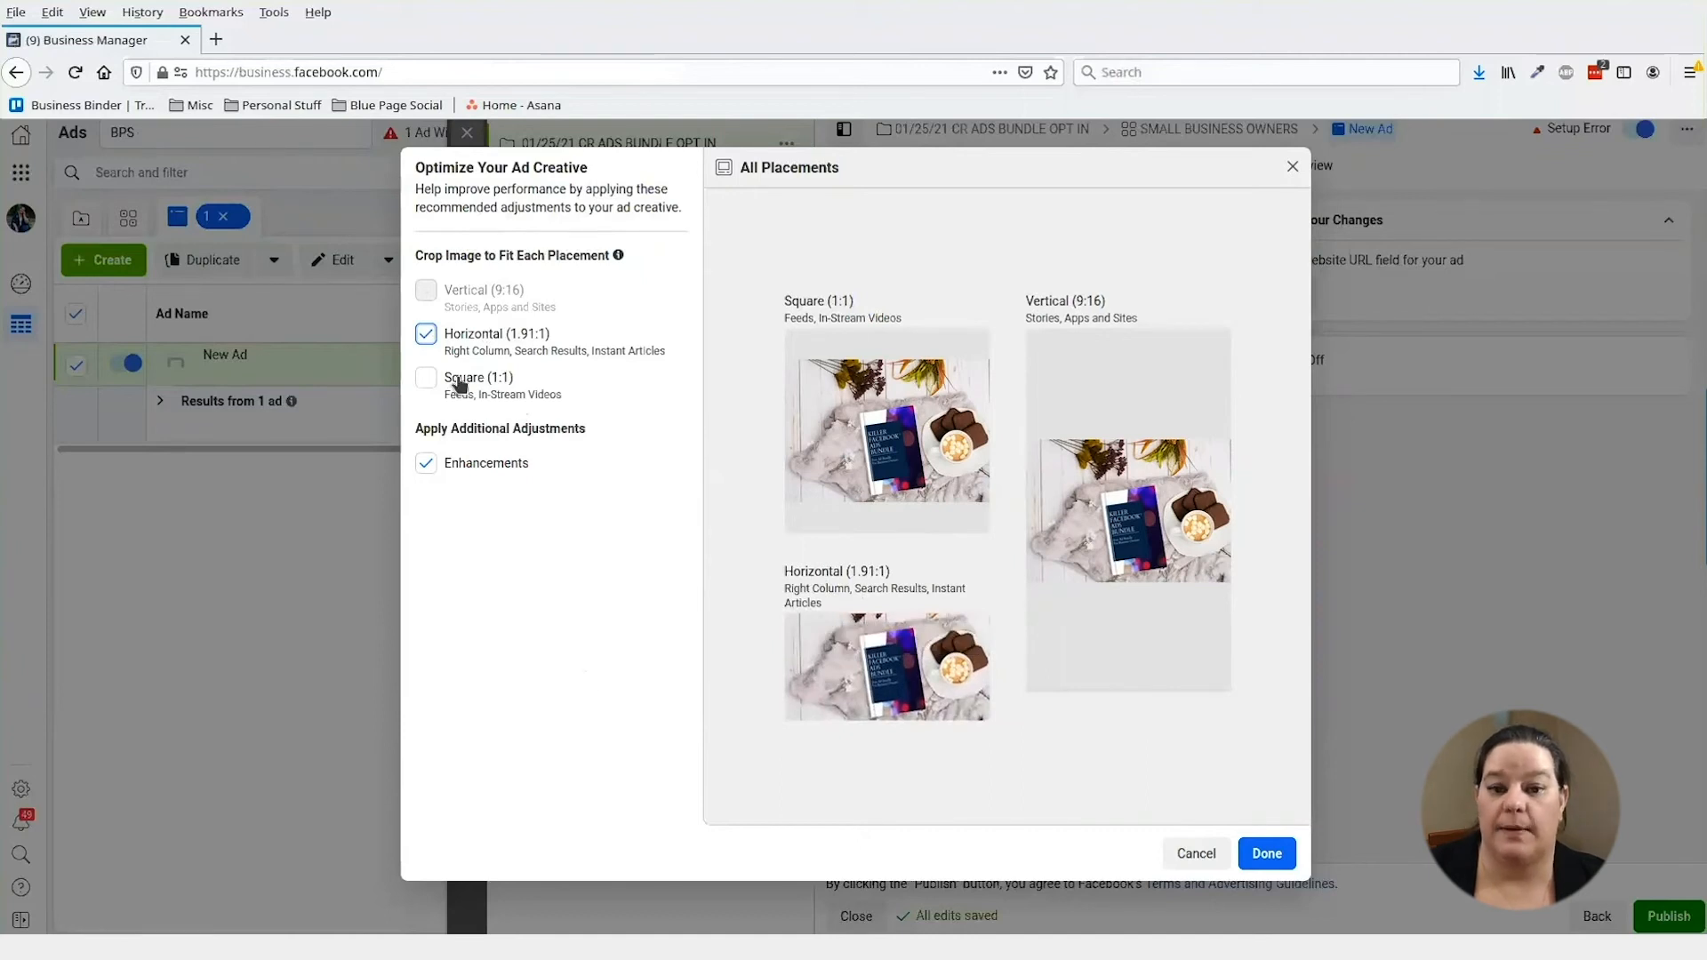
- Add a Square (1:1) crop and apply both crops to the ad image
mouse_move(942, 404)
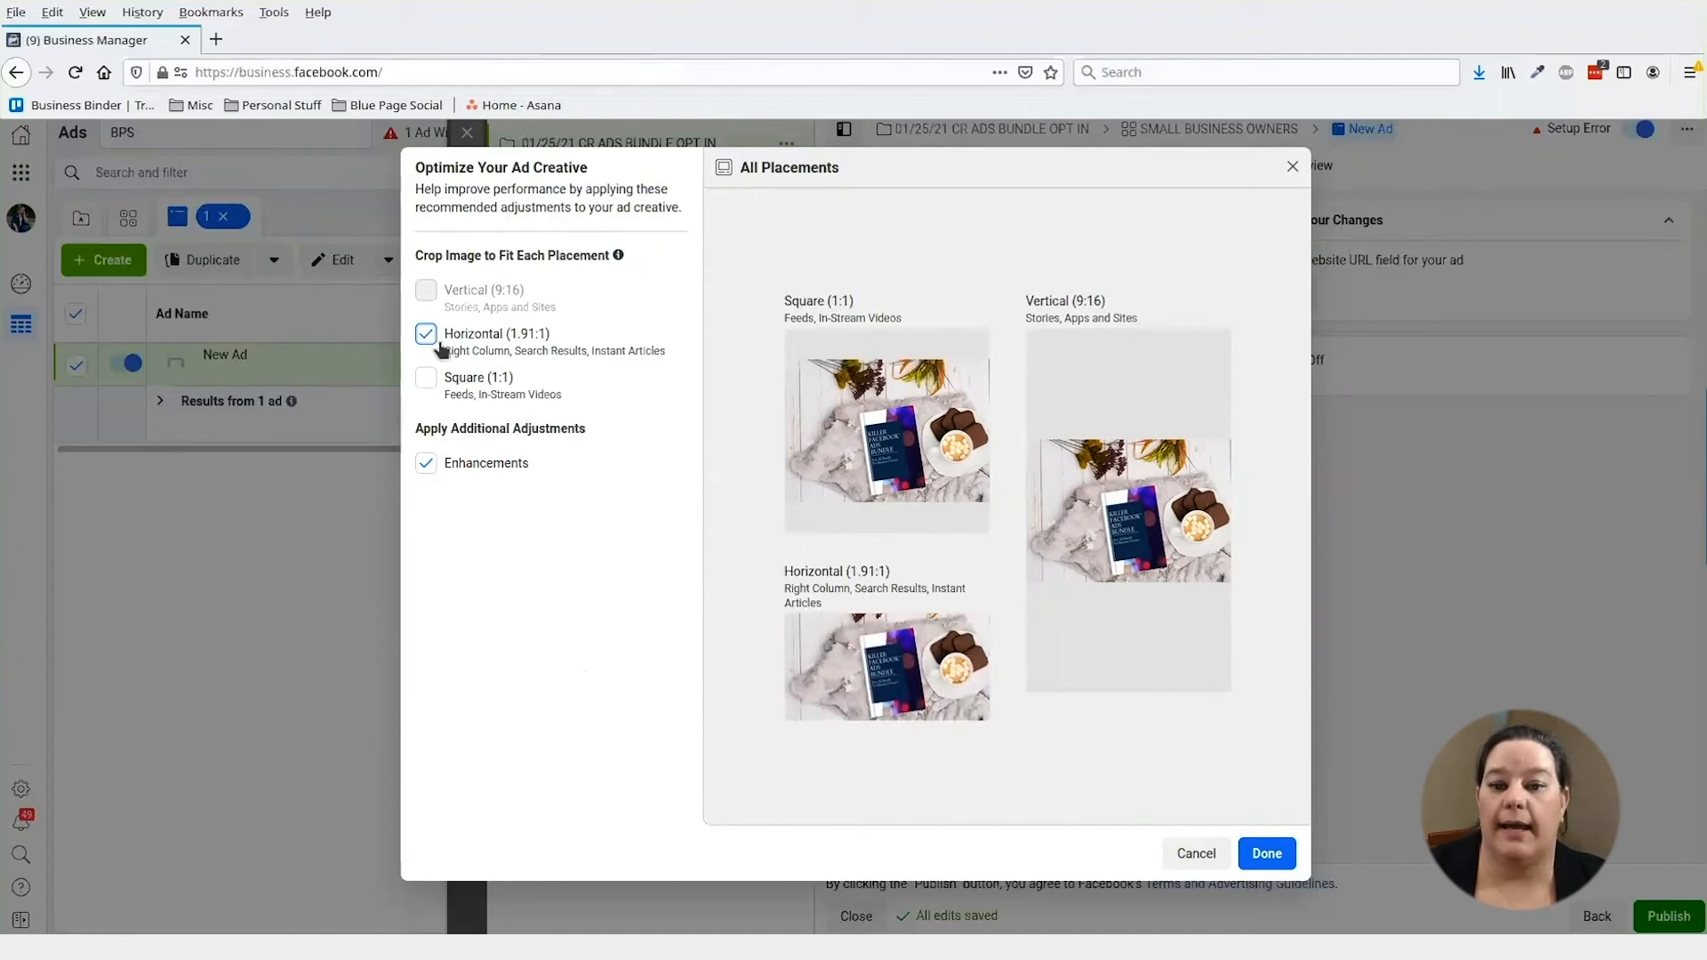
click(432, 379)
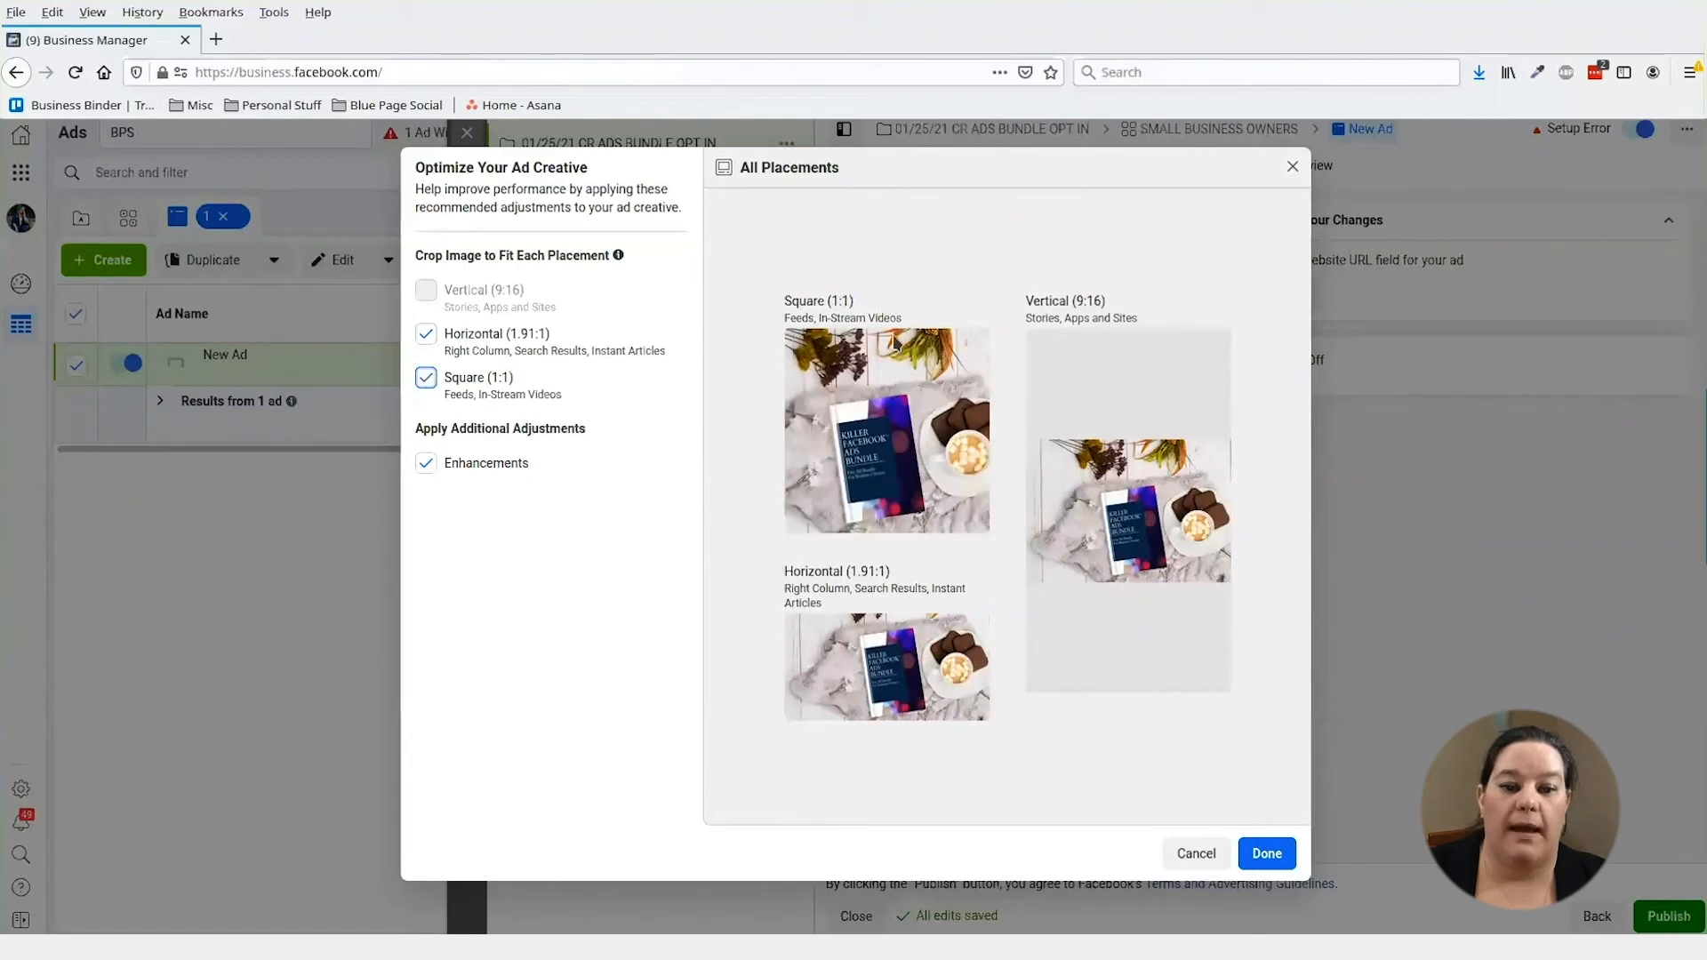
mouse_move(858, 452)
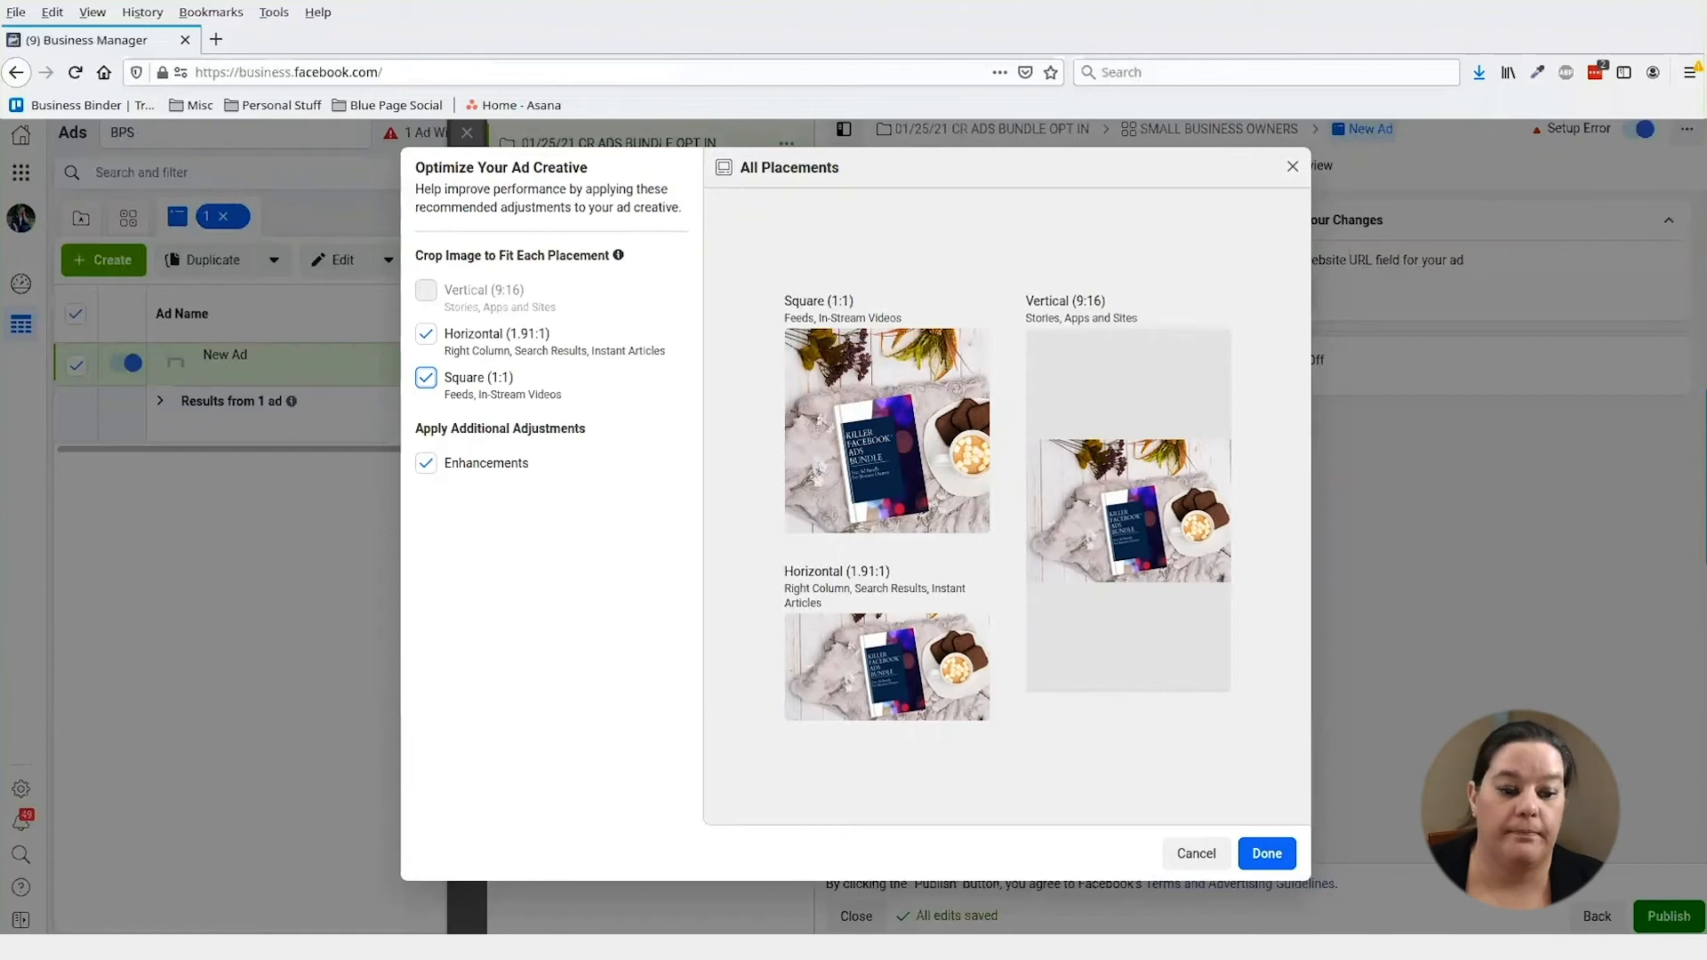
click(1269, 853)
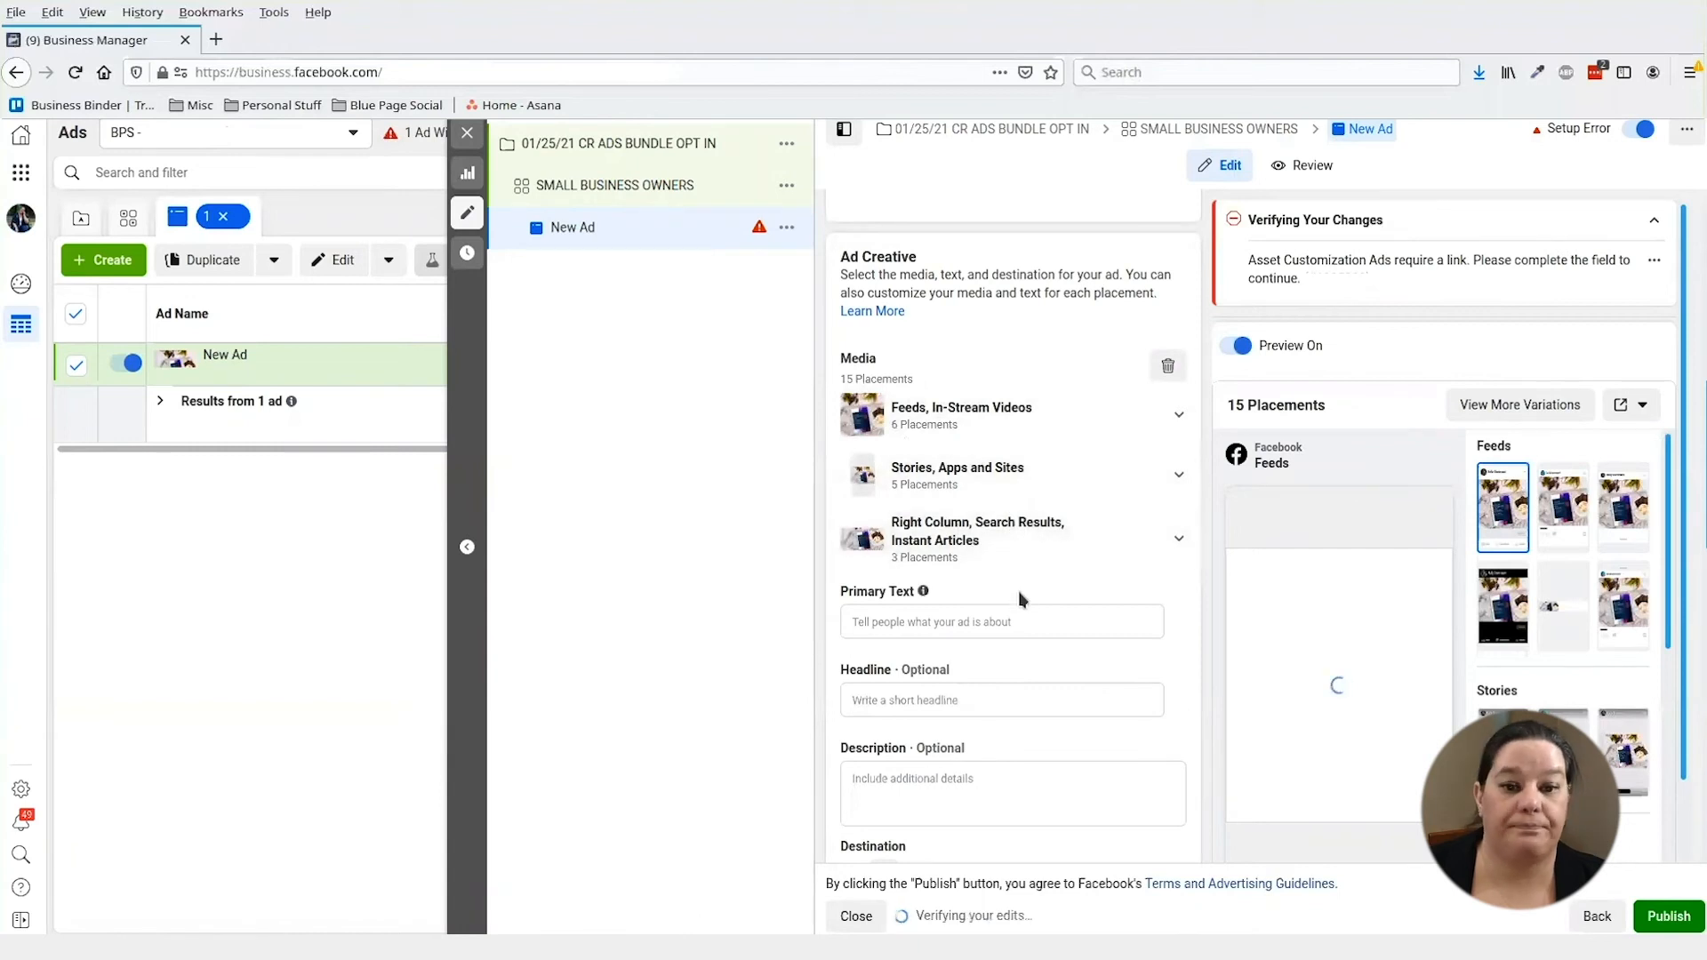
scroll(1017, 598, down, 1)
click(949, 531)
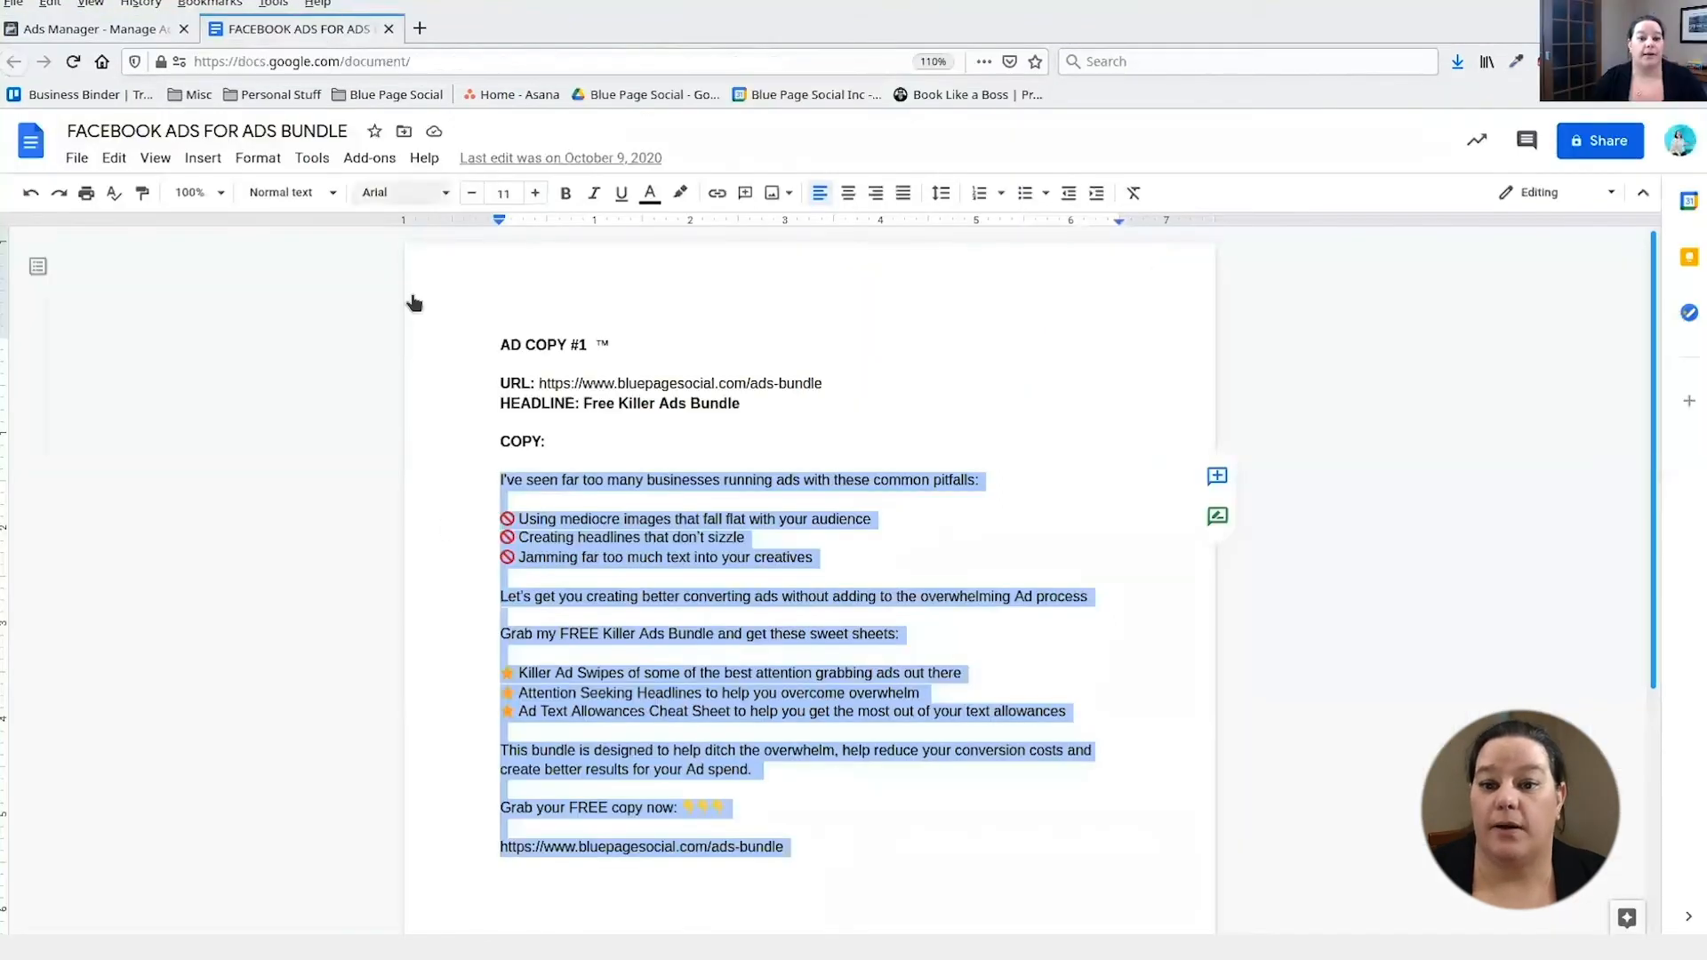
- Select the Google Doc ad copy from "I've seen far too many…" through the bundle URL
drag(496, 480, 786, 849)
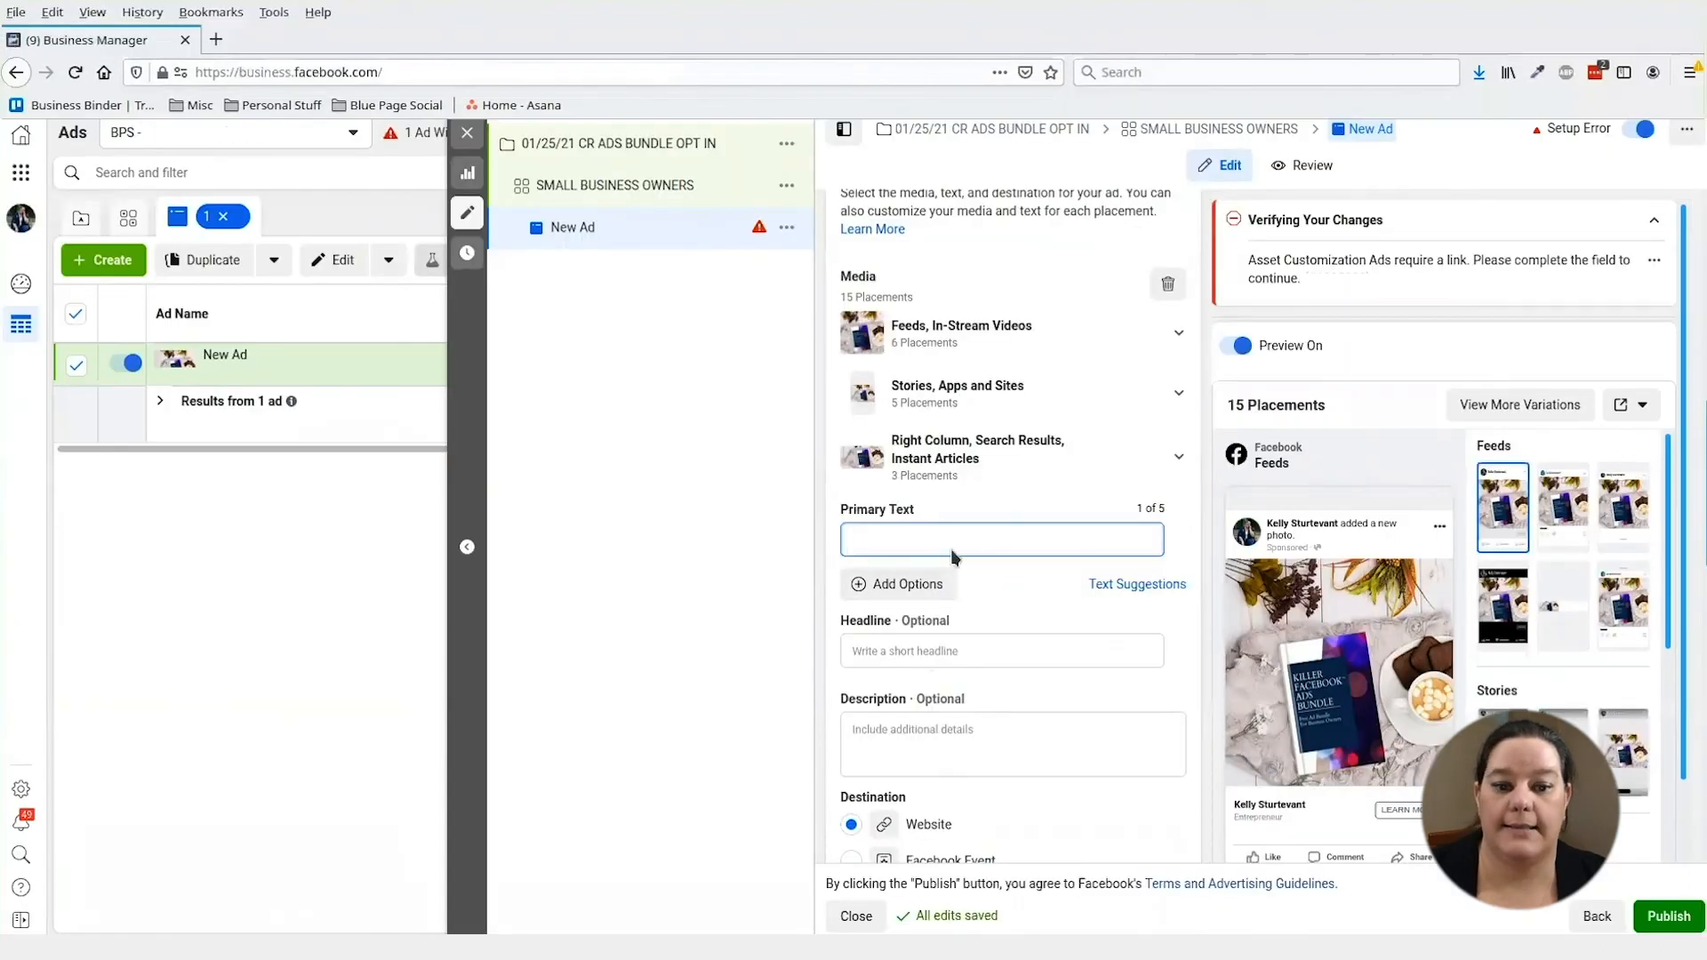
- Paste the Killer Ads Bundle copy as primary text, remove the trailing blank line, and select the bundle link
text(I've seen far too many businesses running ads with these common pitfalls:  🚫 Using mediocre images that fall flat with your audience 🚫 Creating headlines that don't sizzle 🚫 Jamming far too much text into your creatives  Let's get you creating better converting ads without adding to the overwhelming Ad process  Grab my FREE Killer Ads Bundle and get these sweet sheets:  ⭐ Killer Ad Swipes of some of the best attention grabbing ads out there ⭐ Attention Seeking Headlines to help you overcome overwhelm ⭐ Ad Text Allowances Cheat Sheet to help you get the most out of your text allowances  This bundle is designed to help ditch the overwhelm, help reduce your conversion costs and create better results for your Ad spend.  Grab your FREE copy now: 👇👇👇  https://www.bluepagesocial.com/ads-bundle)
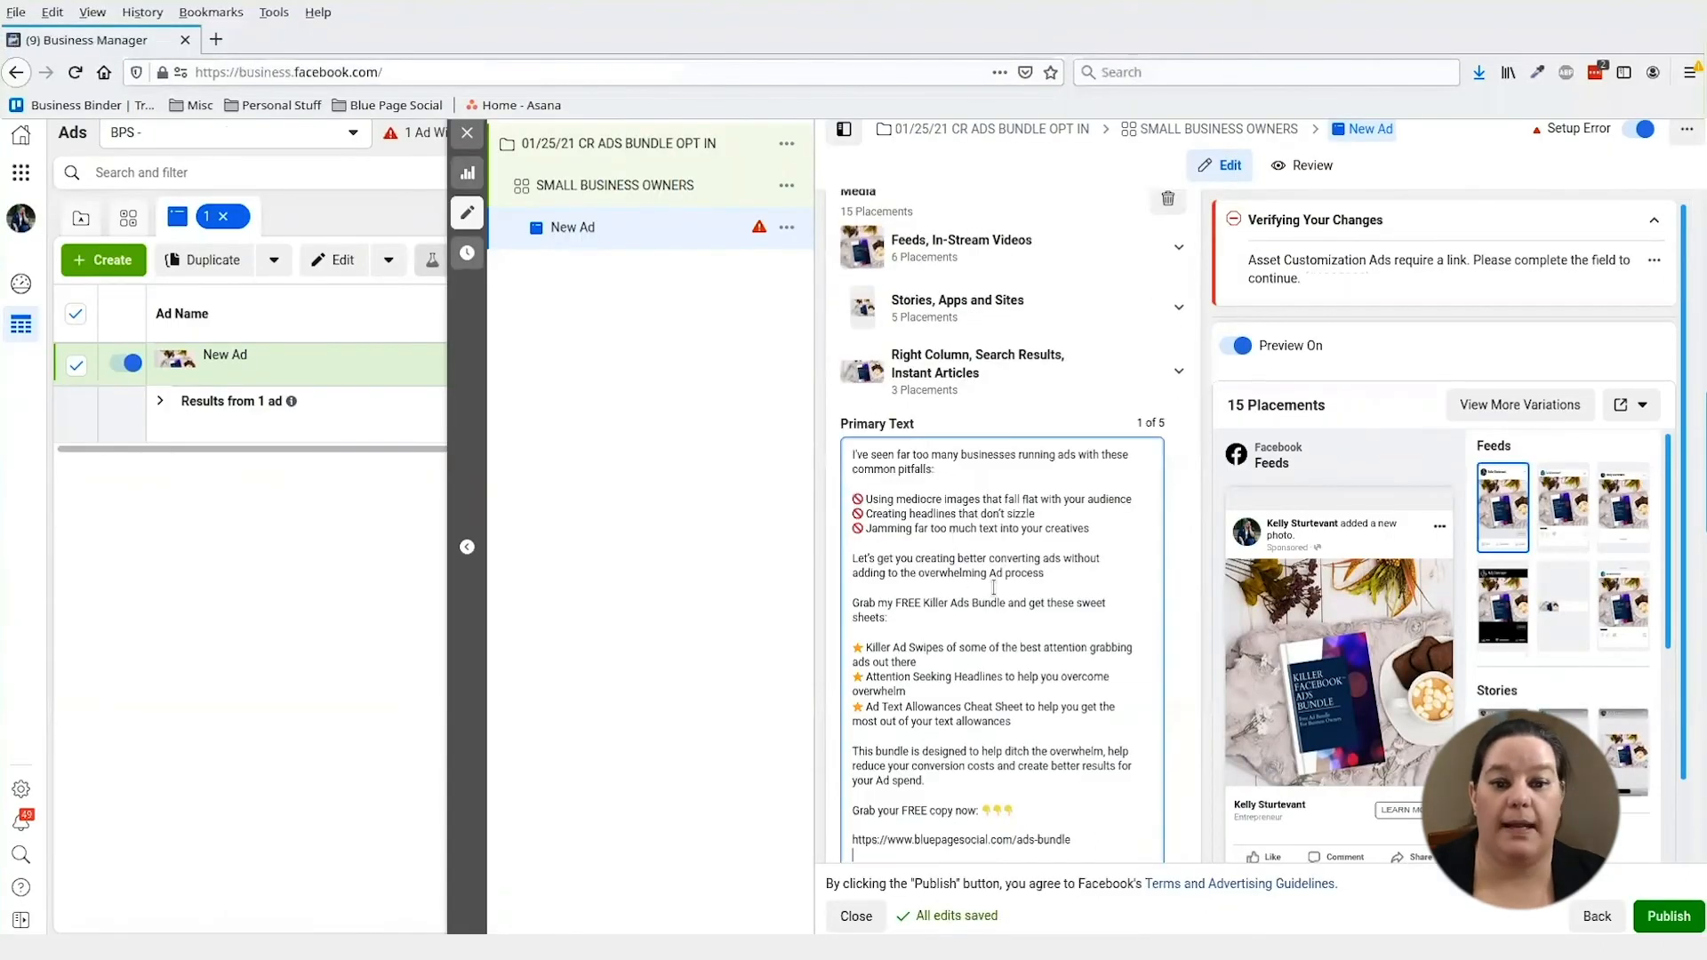
scroll(993, 587, down, 1)
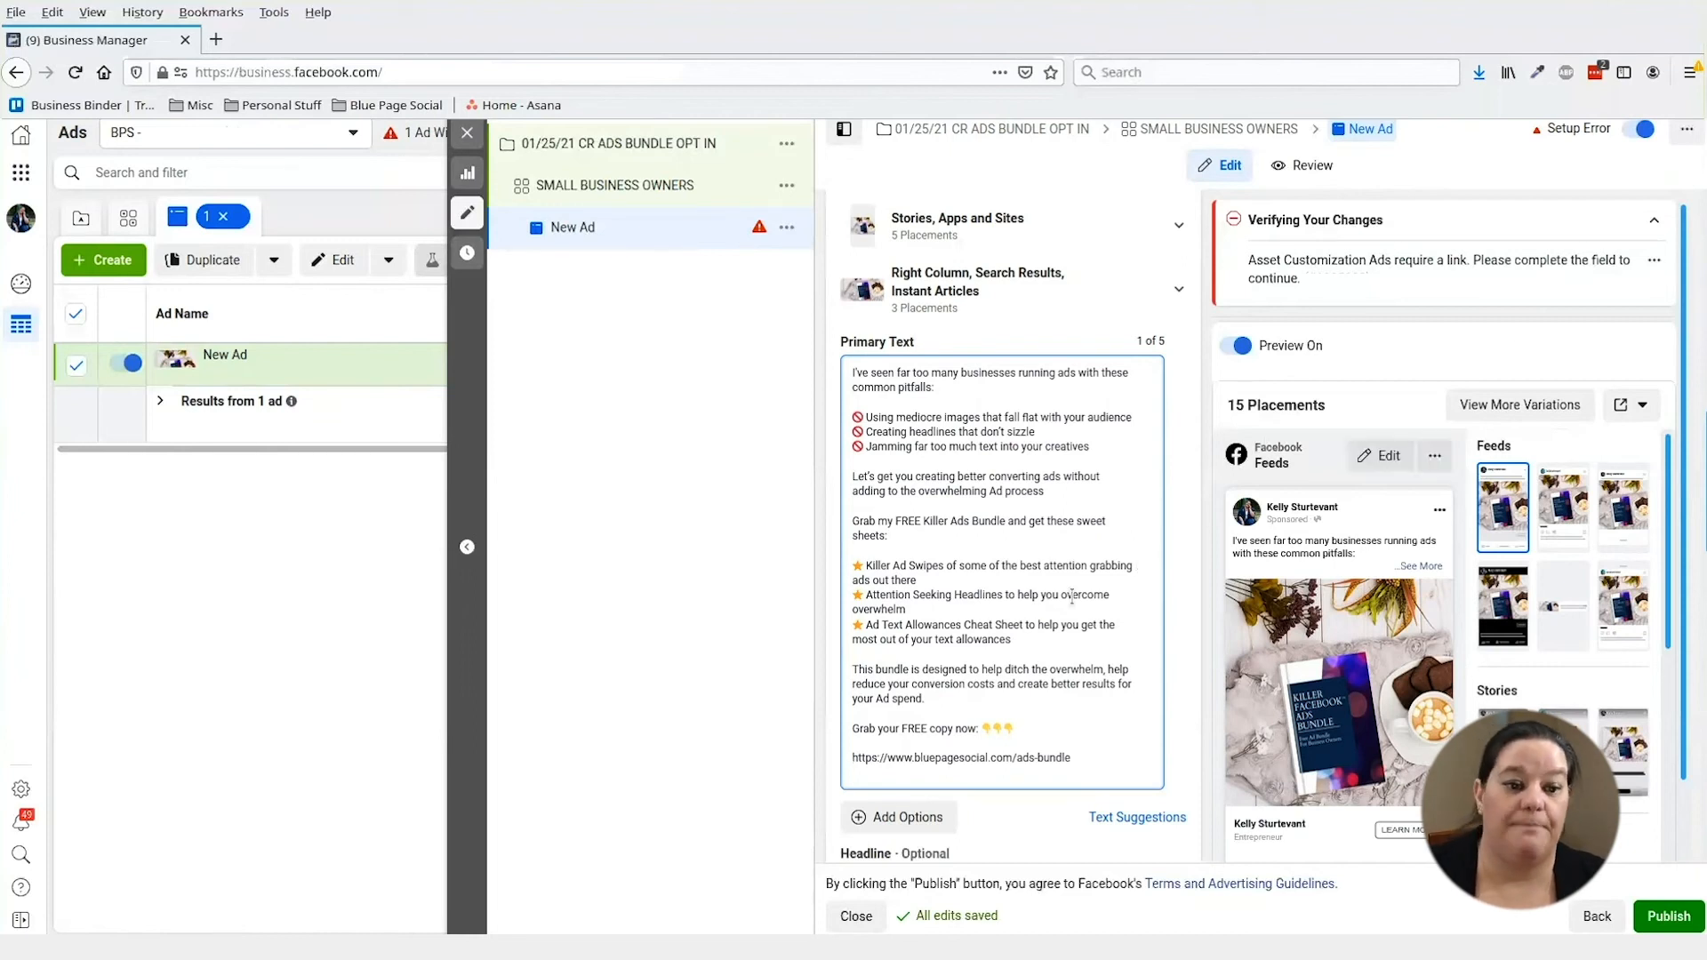
click(1145, 773)
key(BackSpace)
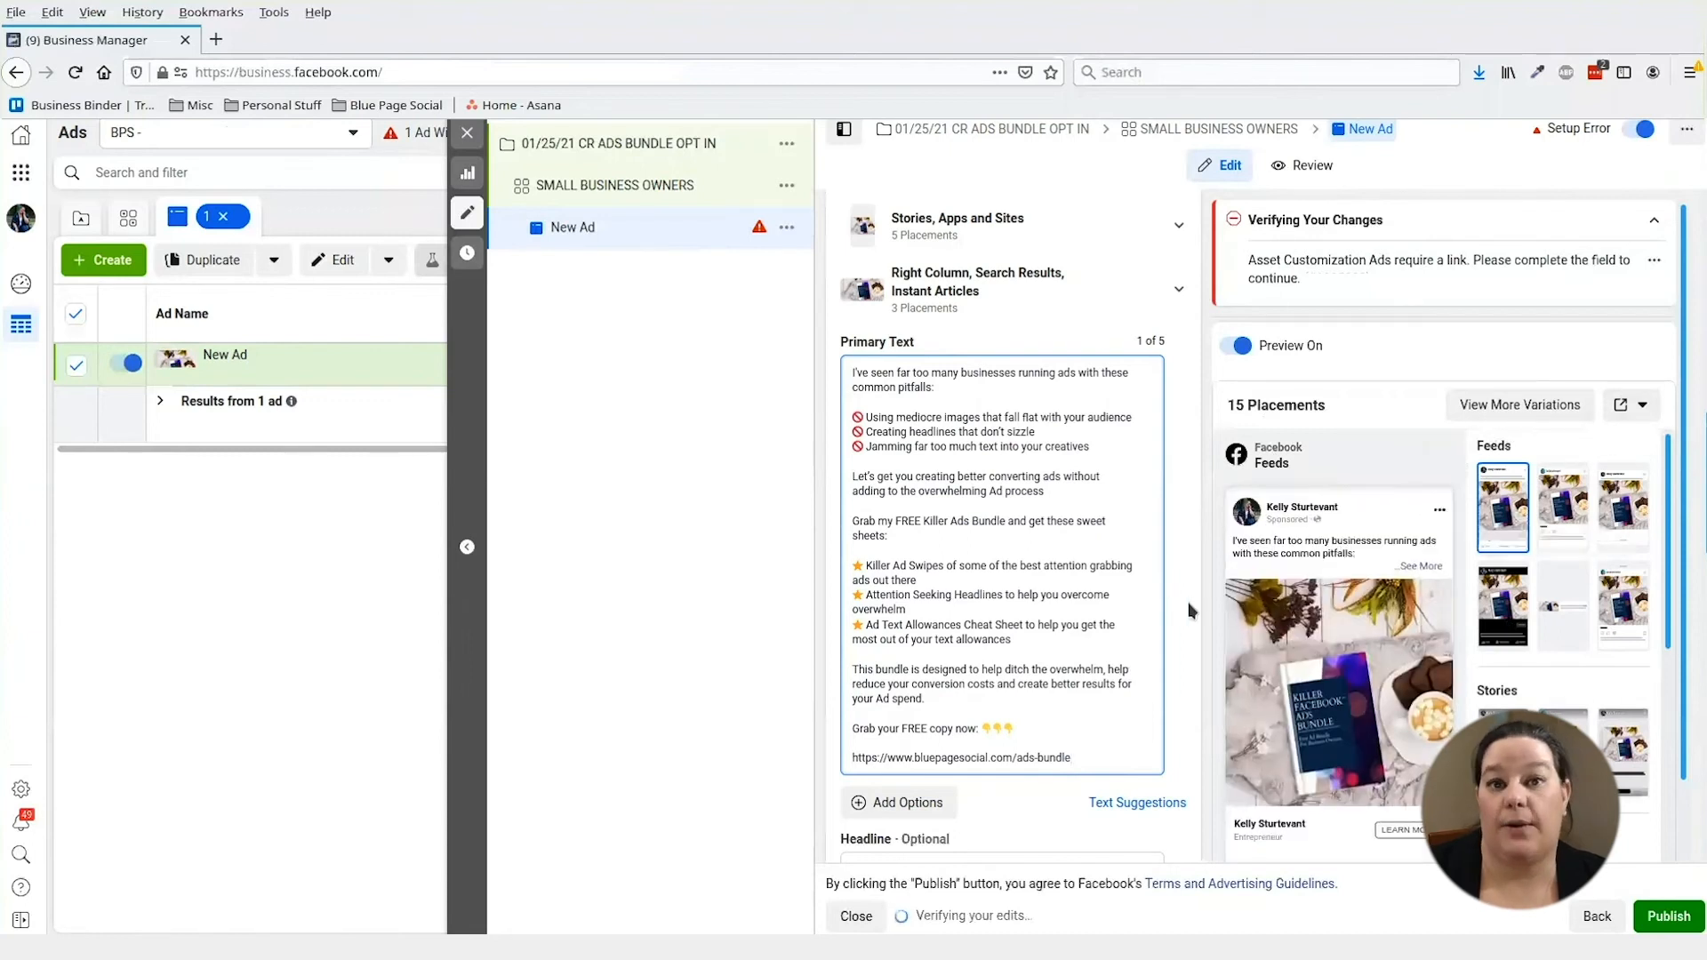
scroll(1189, 610, down, 5)
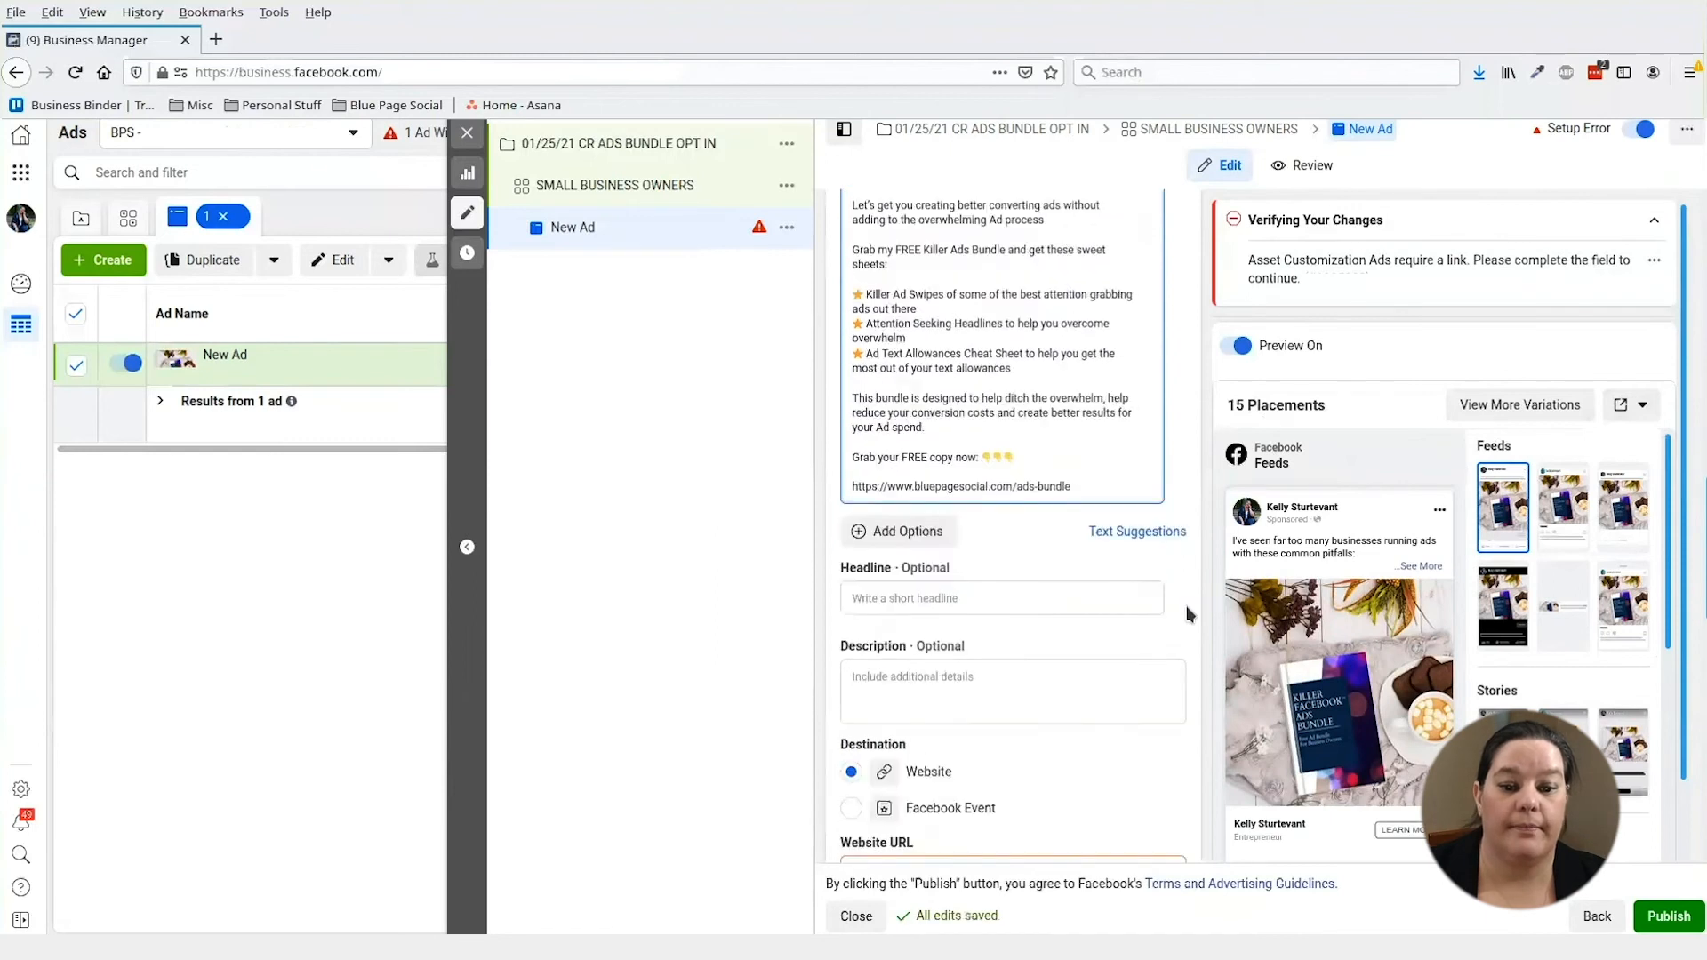
drag(1072, 348, 846, 352)
key(ctrl+c)
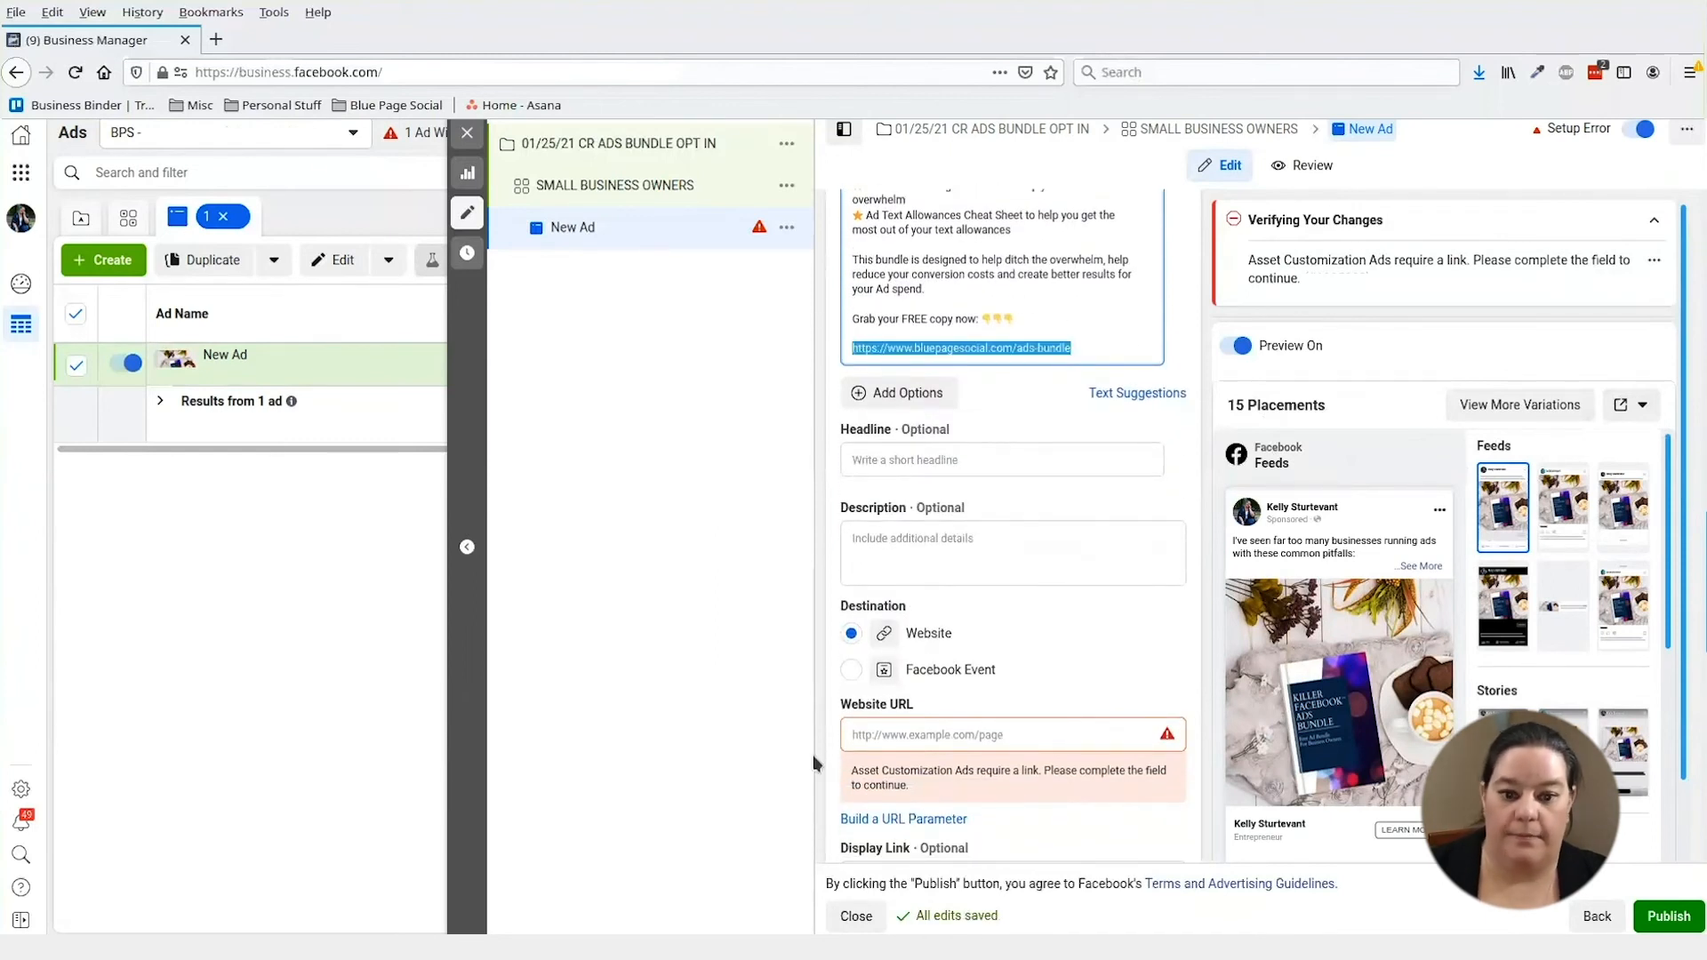
click(884, 734)
key(ctrl+v)
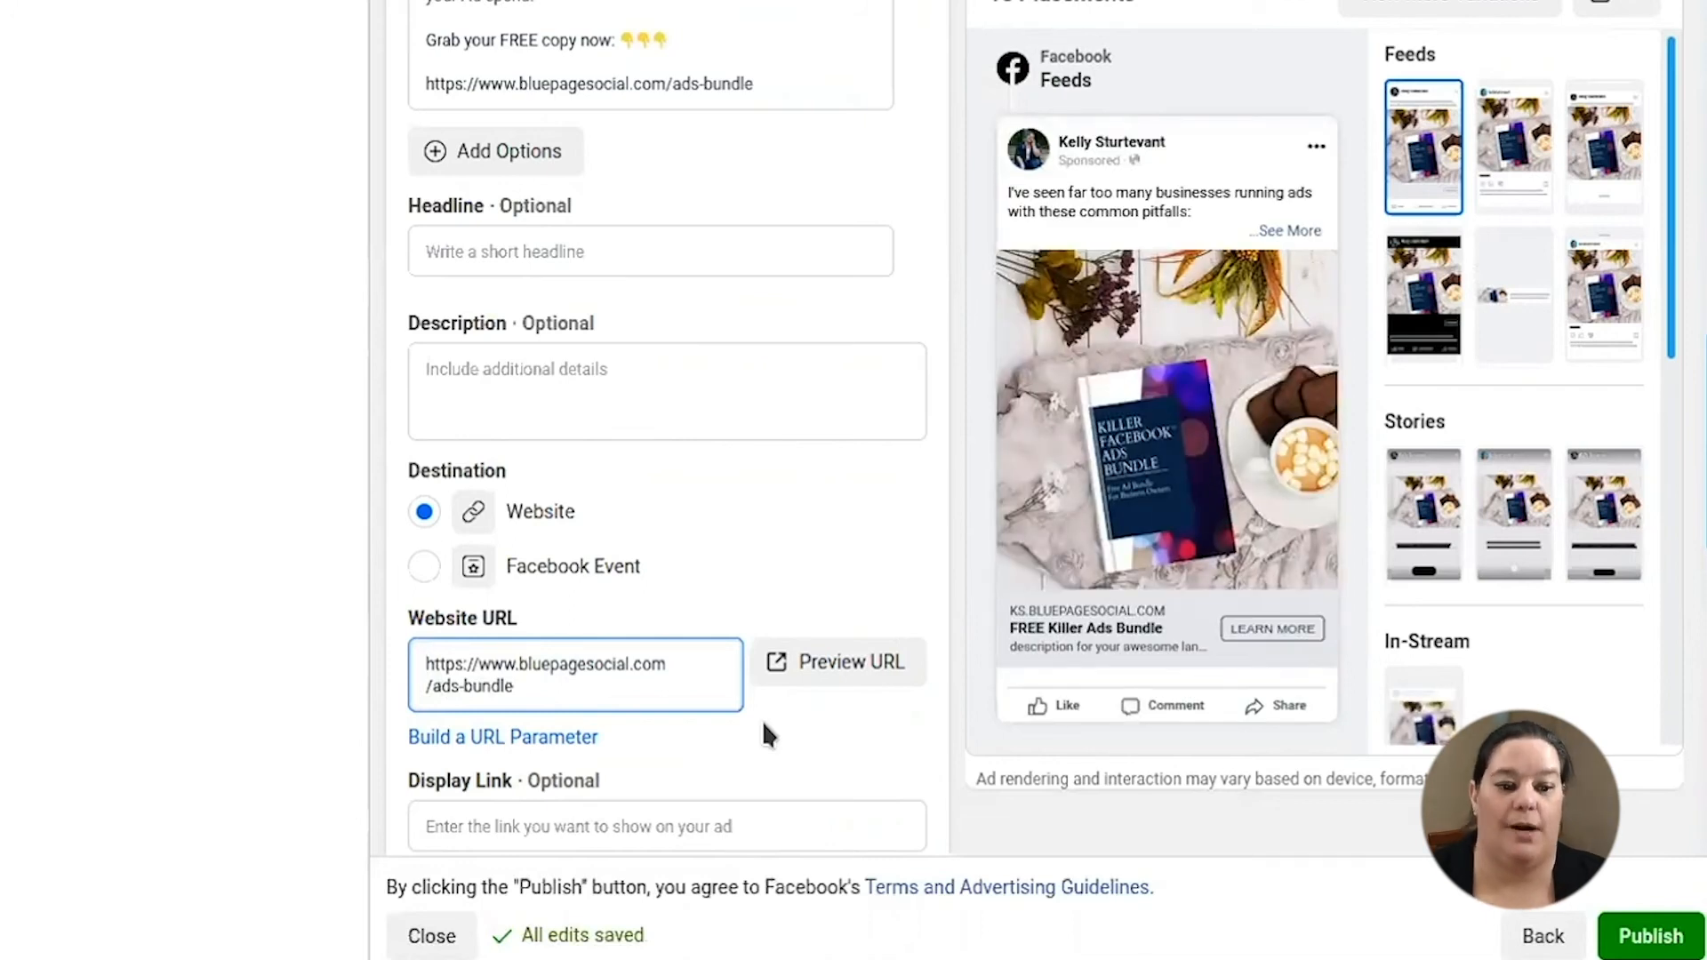
click(506, 257)
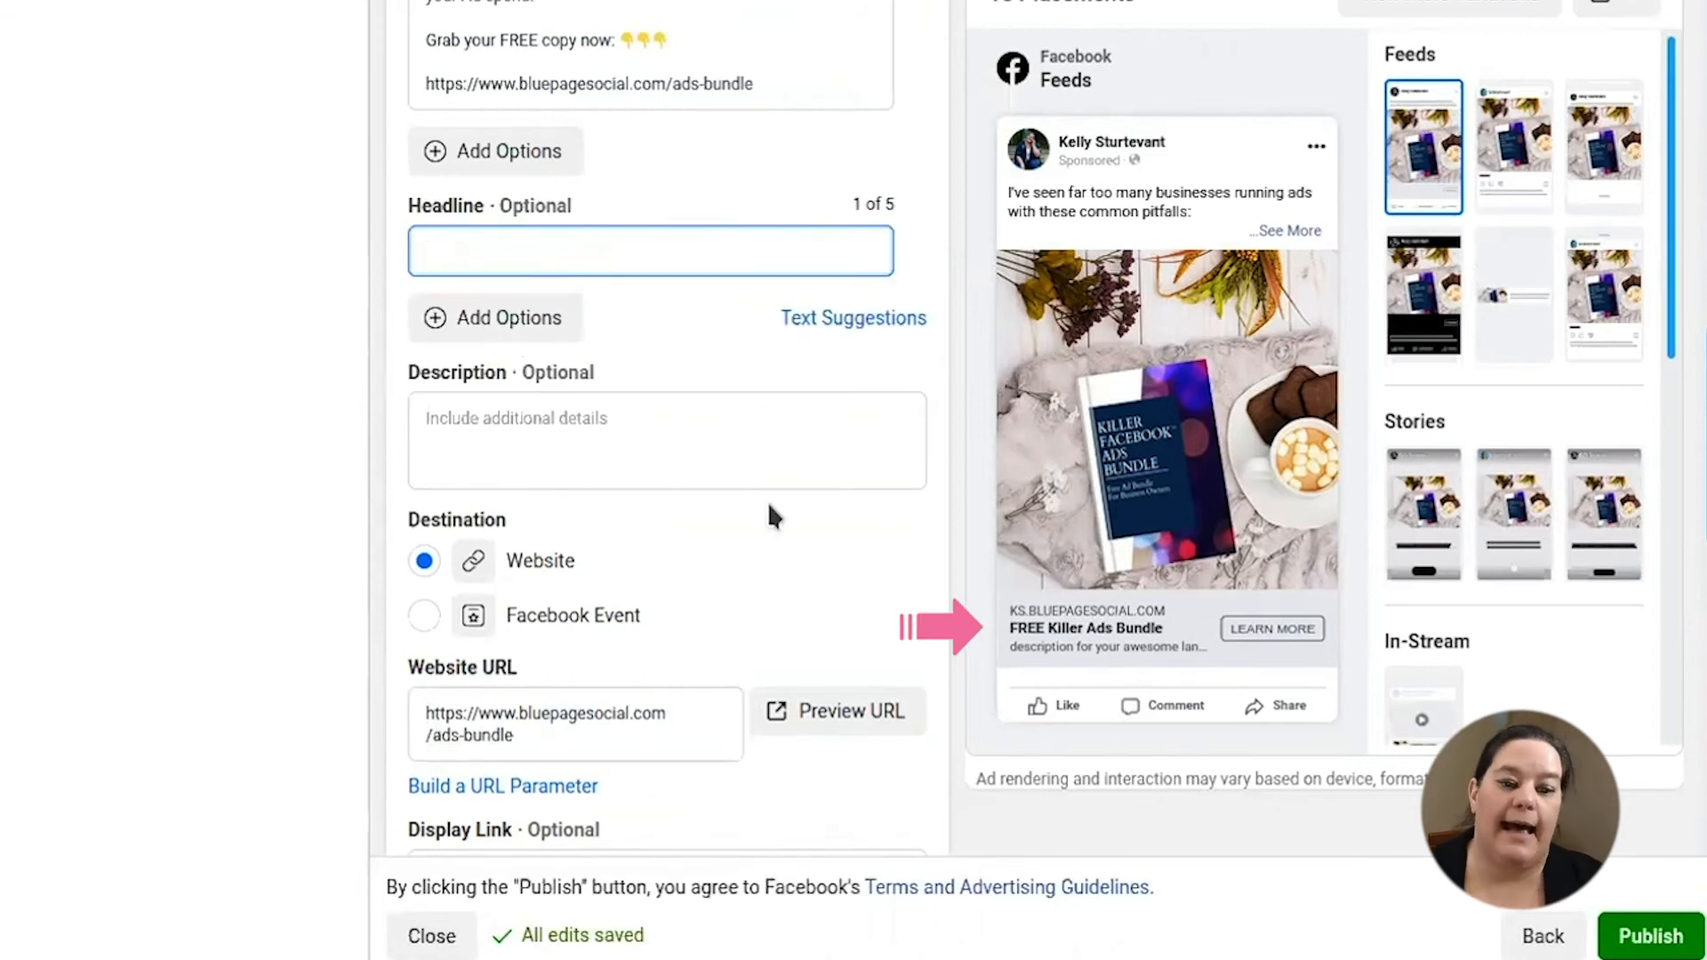
click(515, 228)
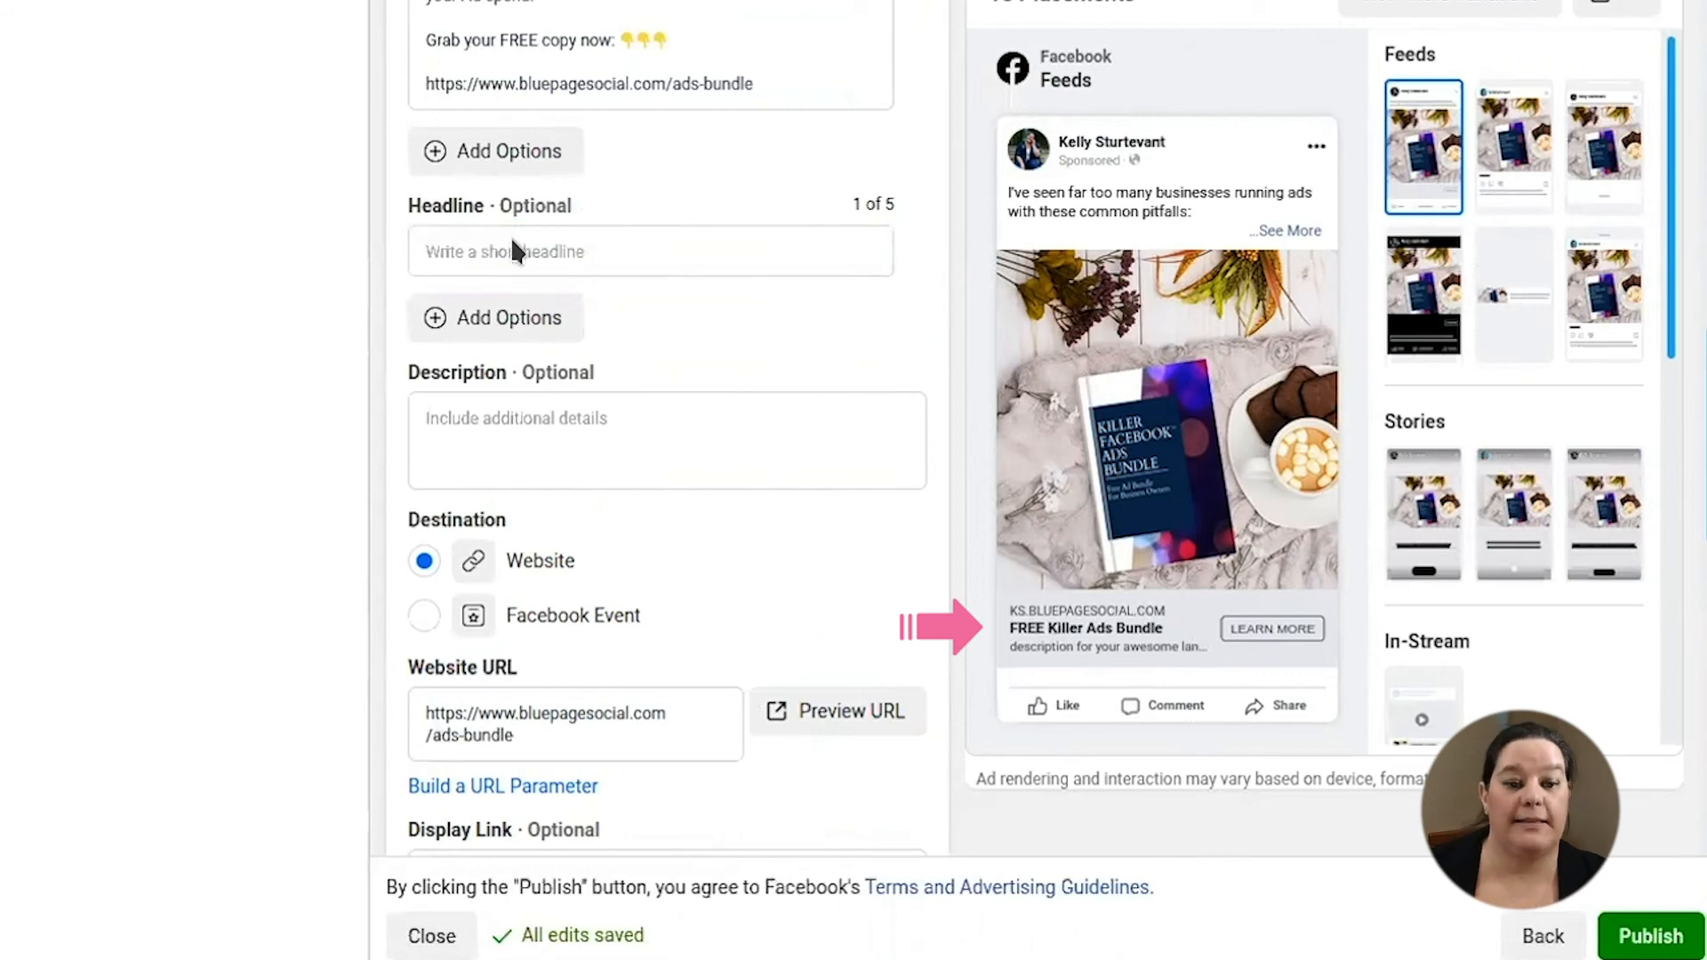
click(482, 243)
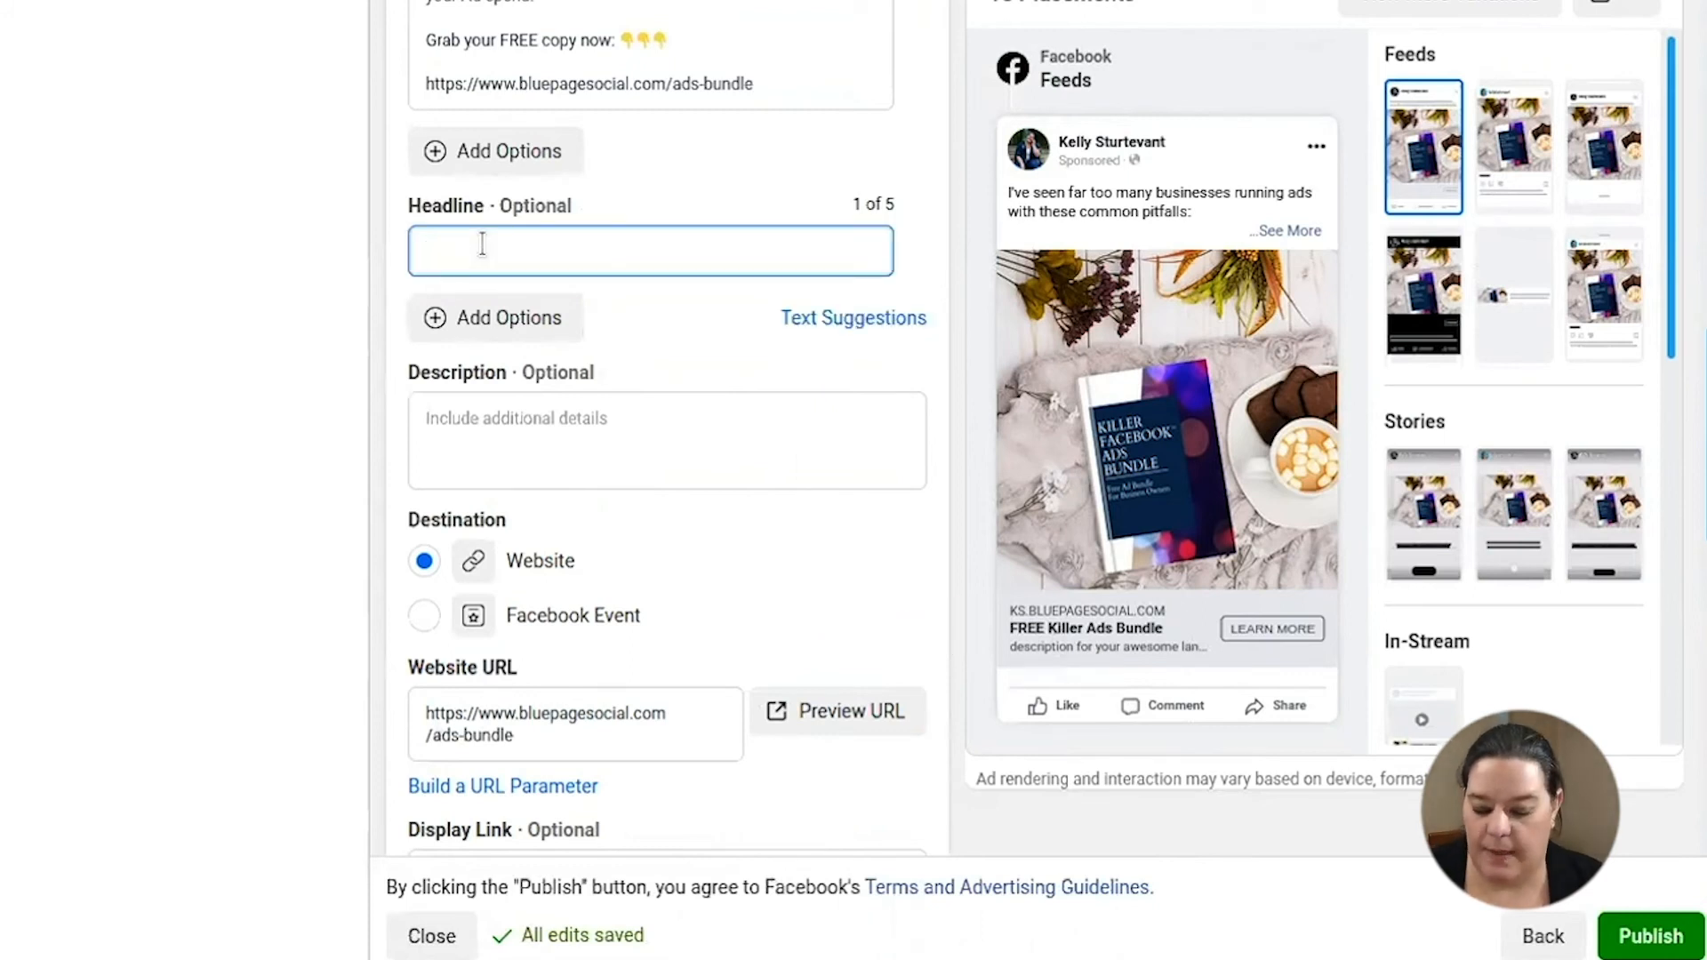
text(Grab )
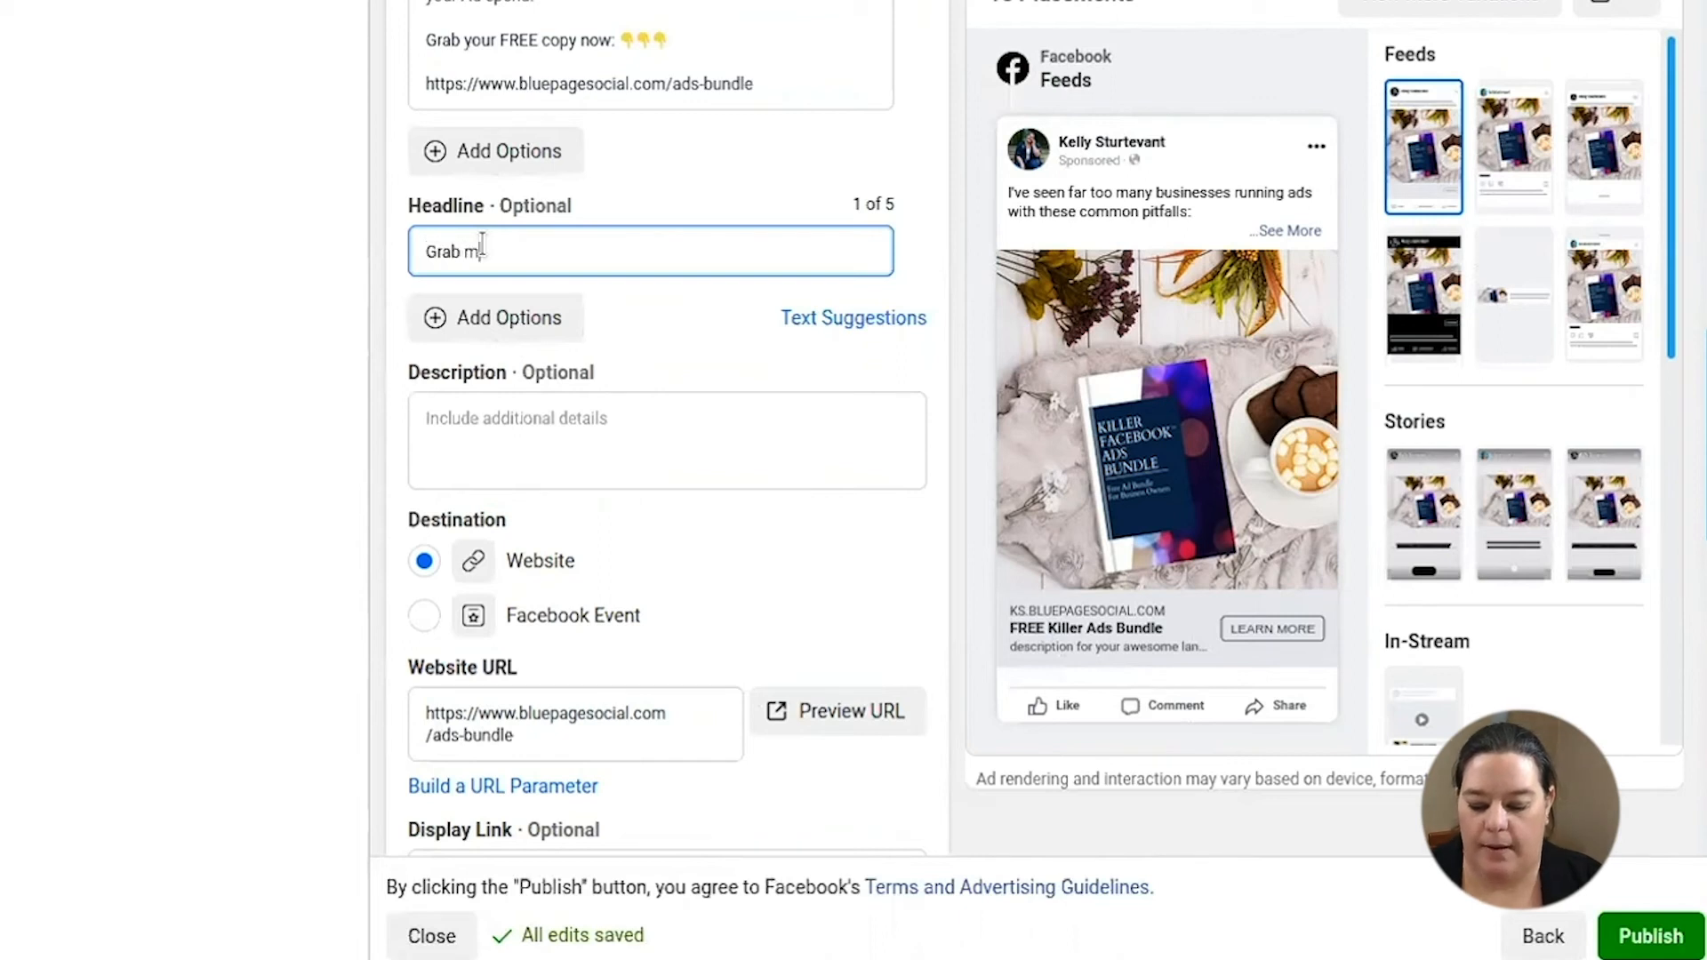
text(My FREE)
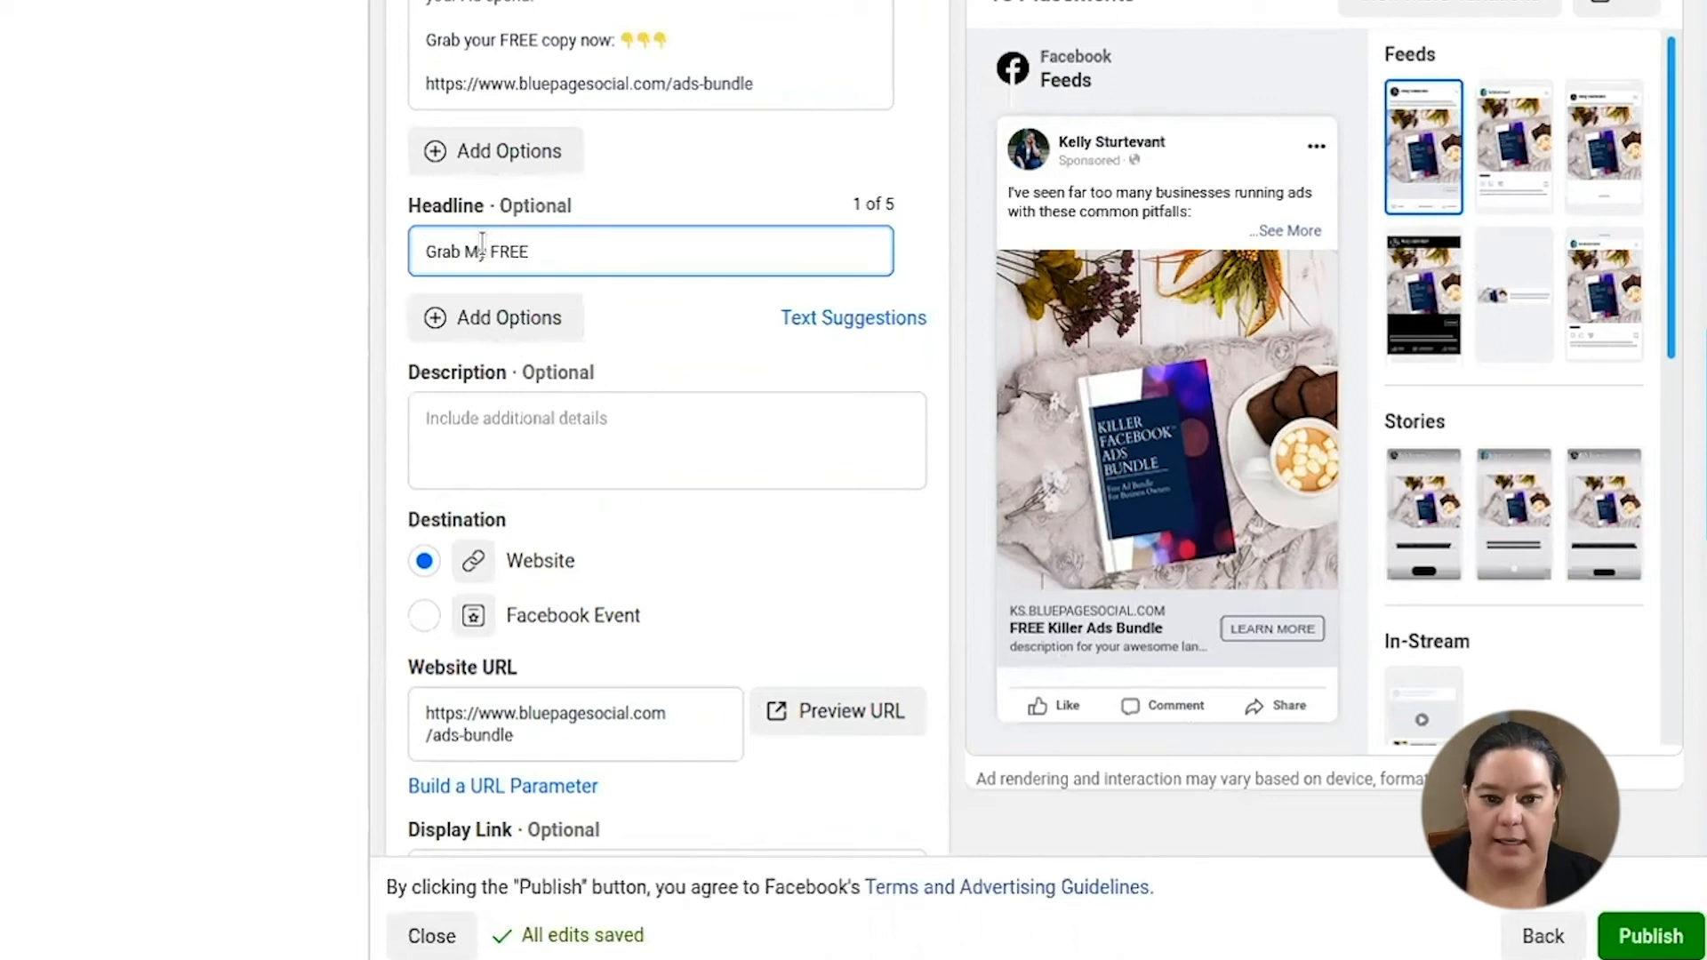
text( Ads Bundle Now)
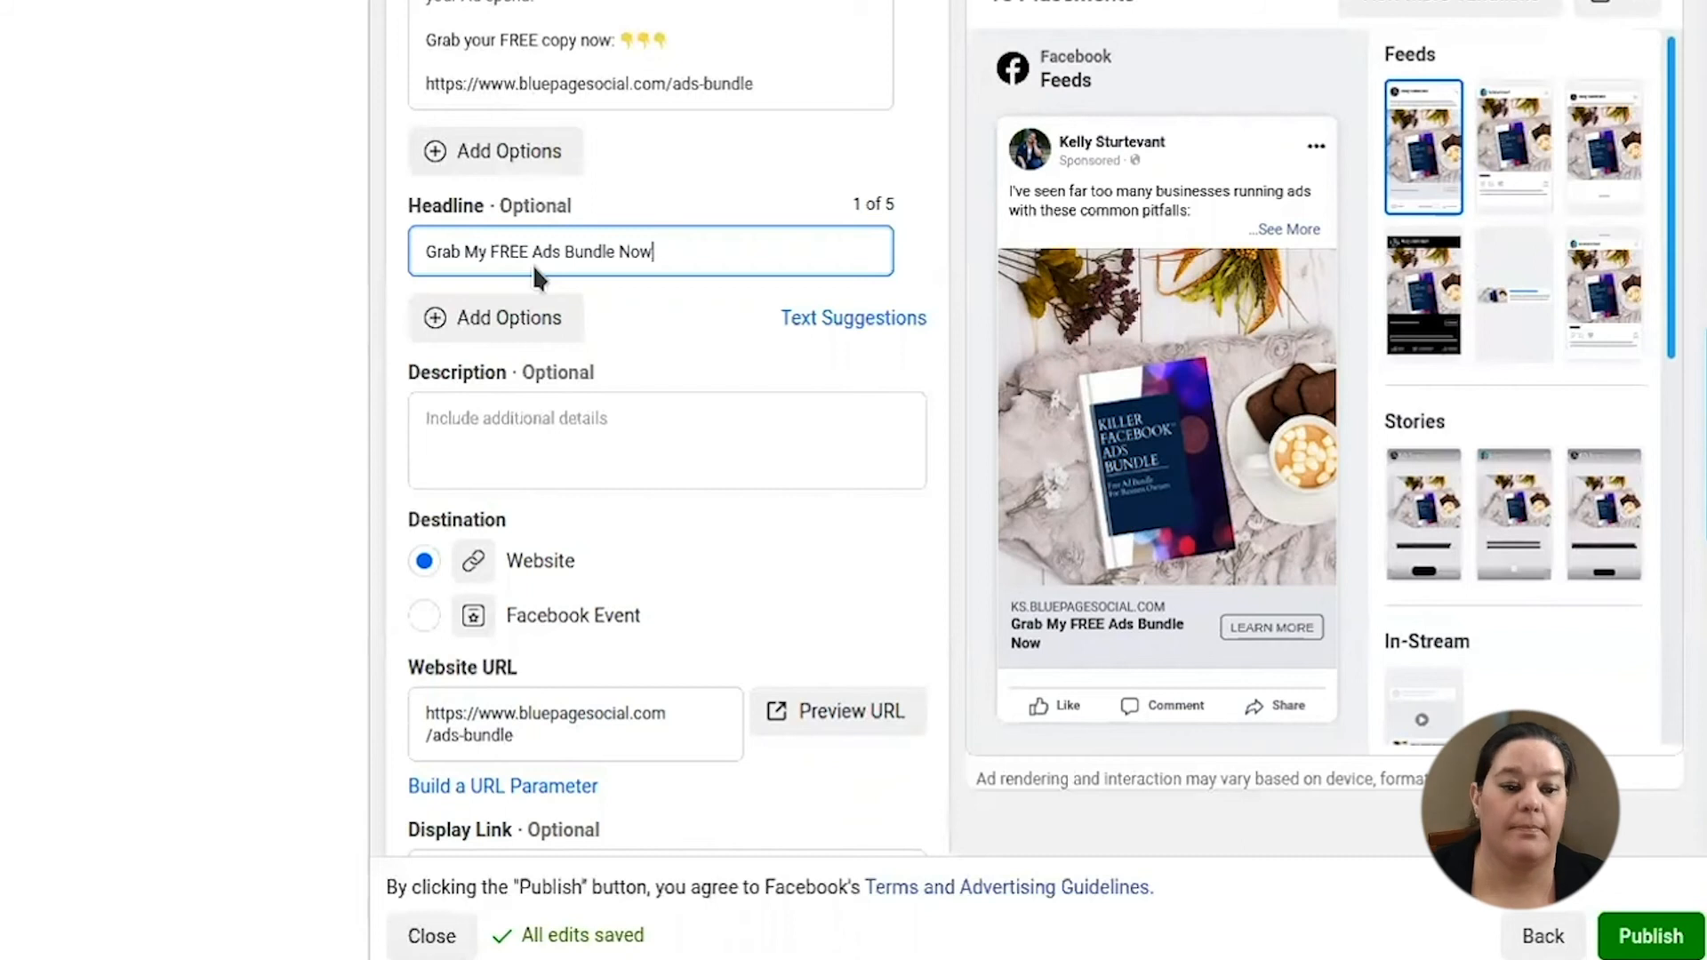
click(733, 350)
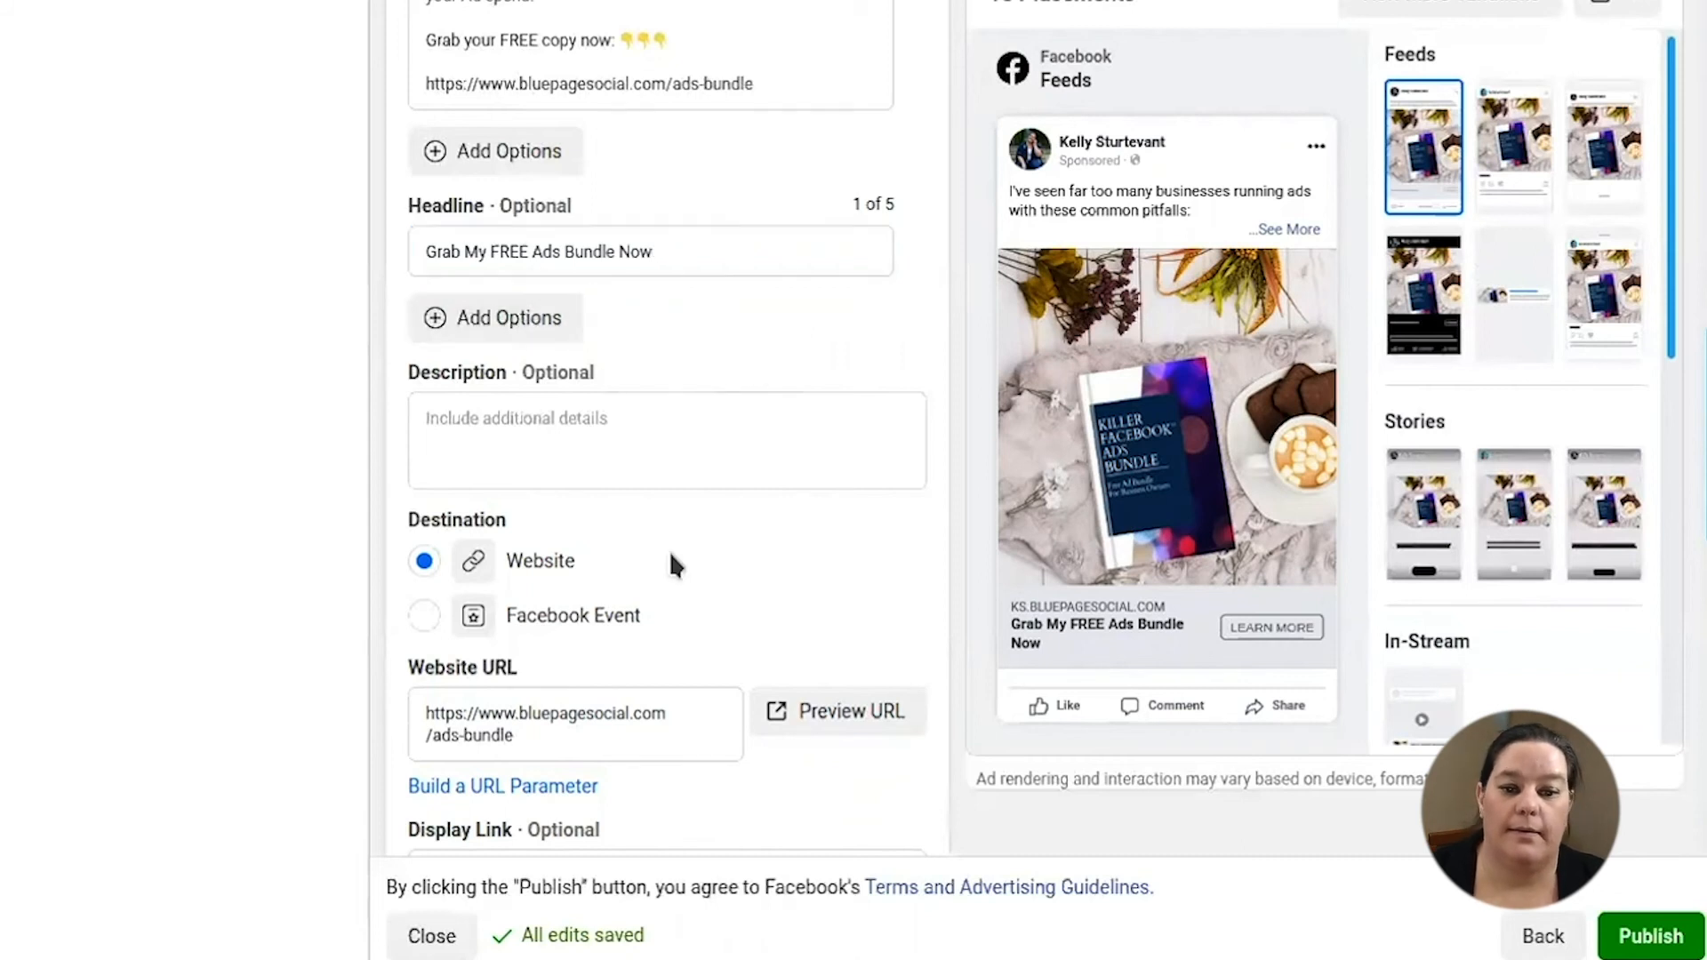
click(583, 429)
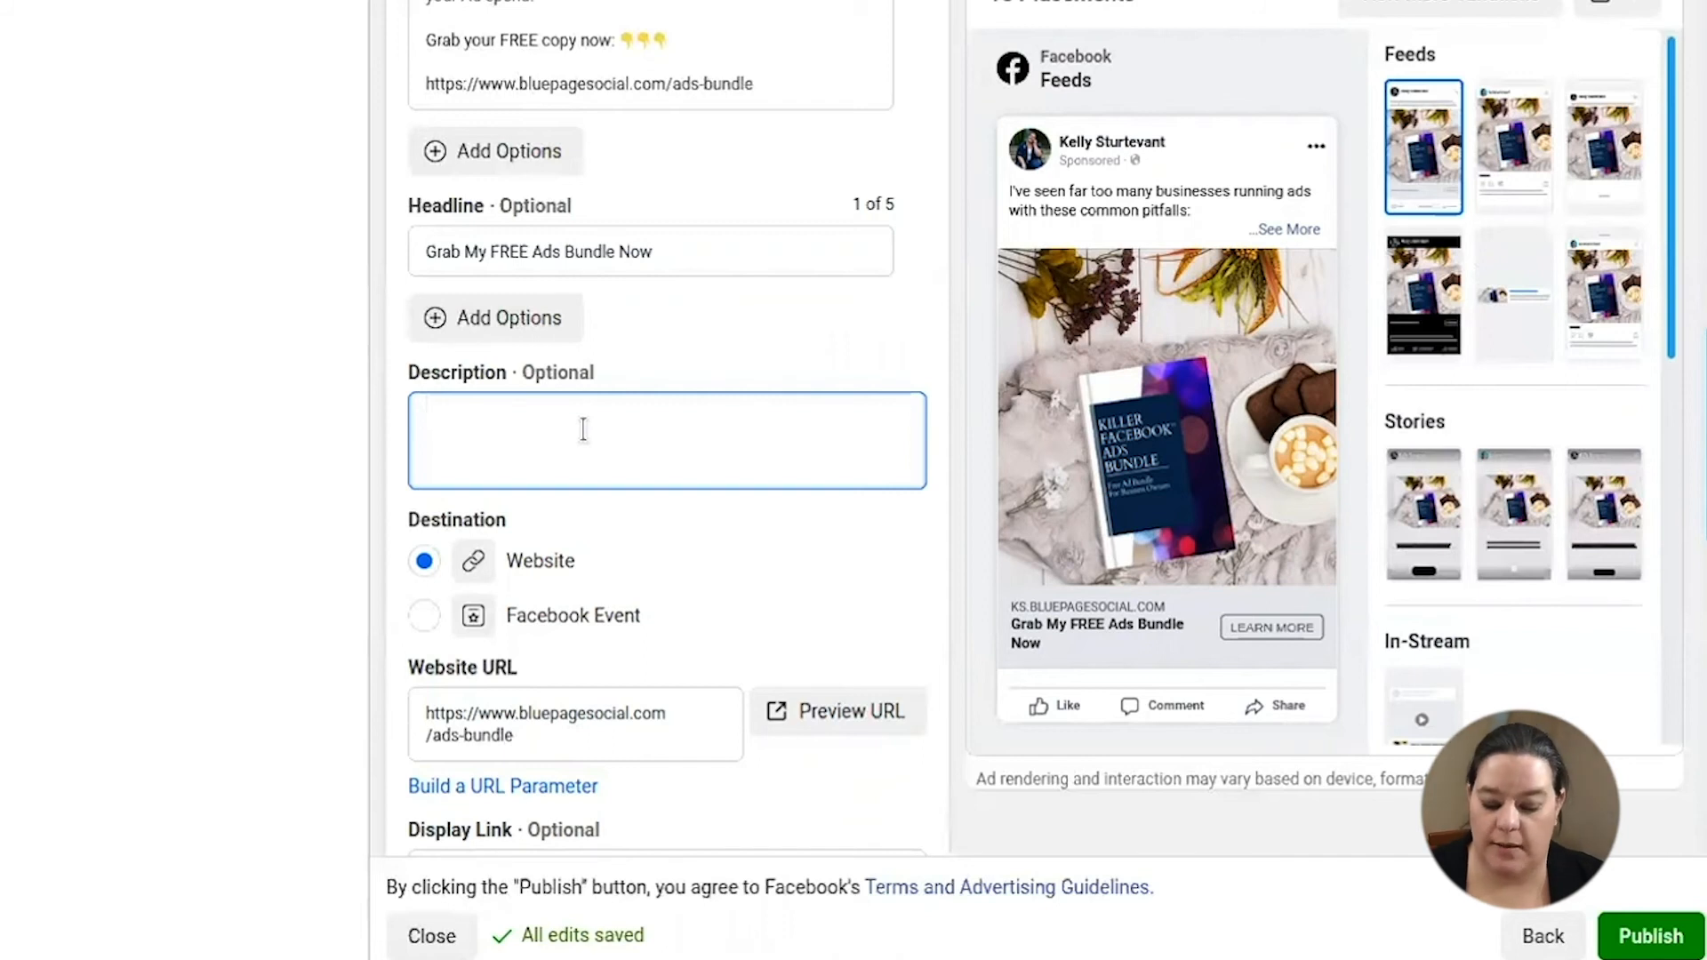
text(Grab my free)
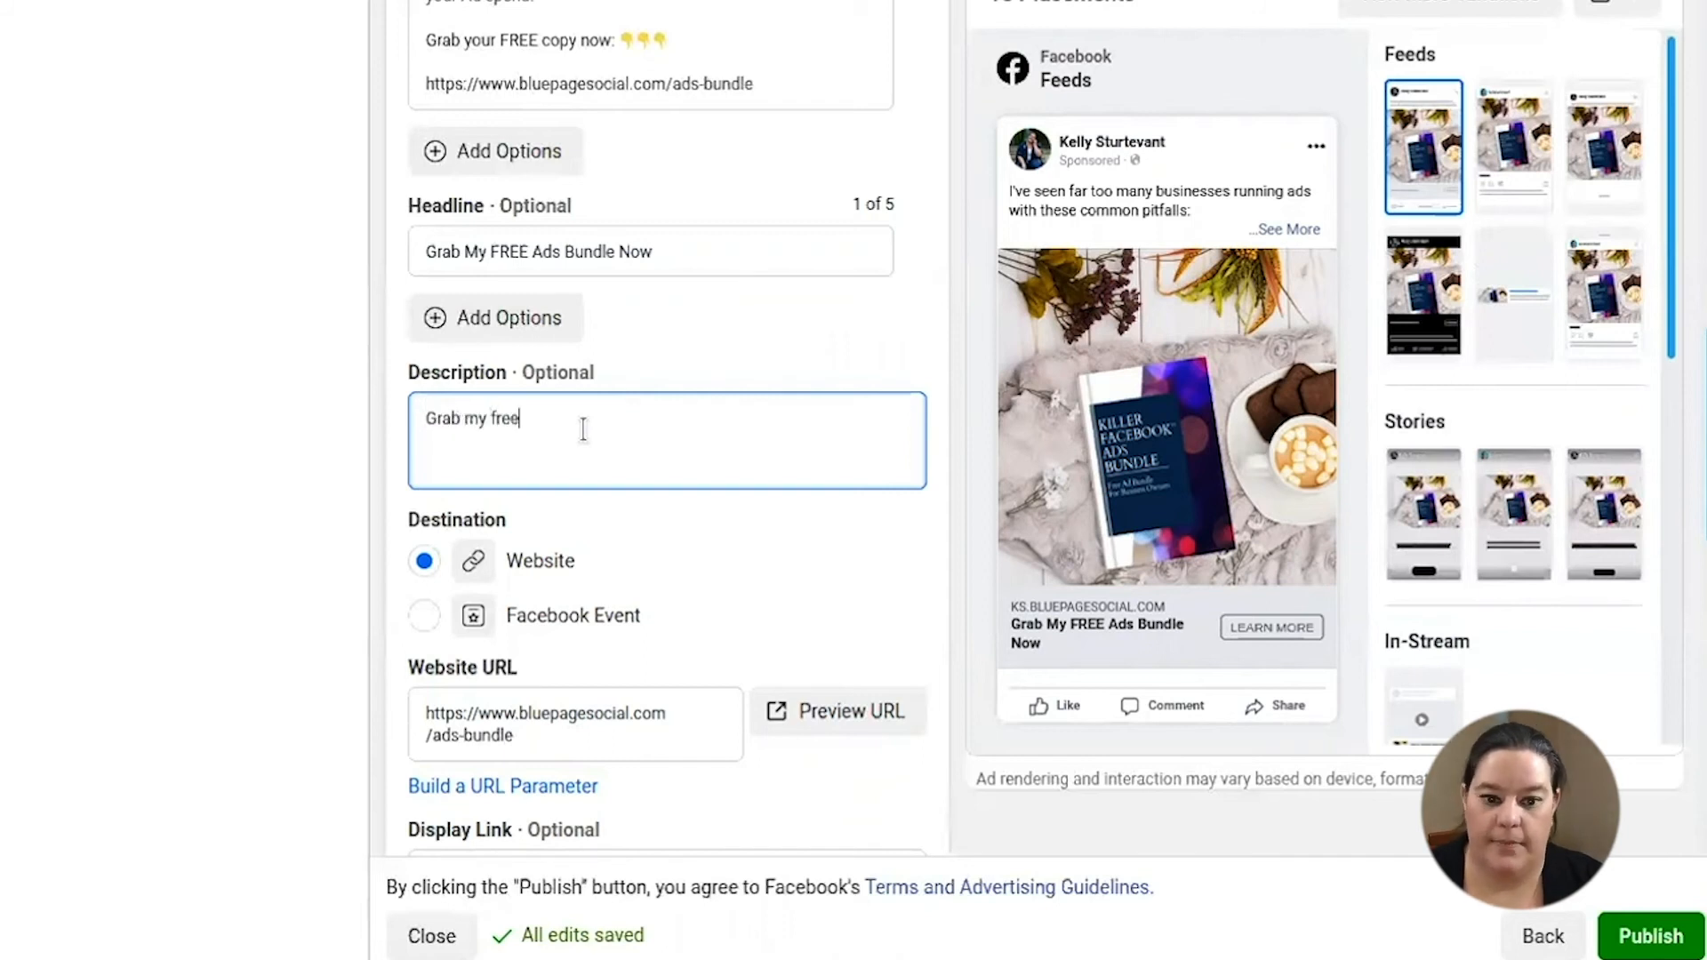
key(BackSpace)
text(bie)
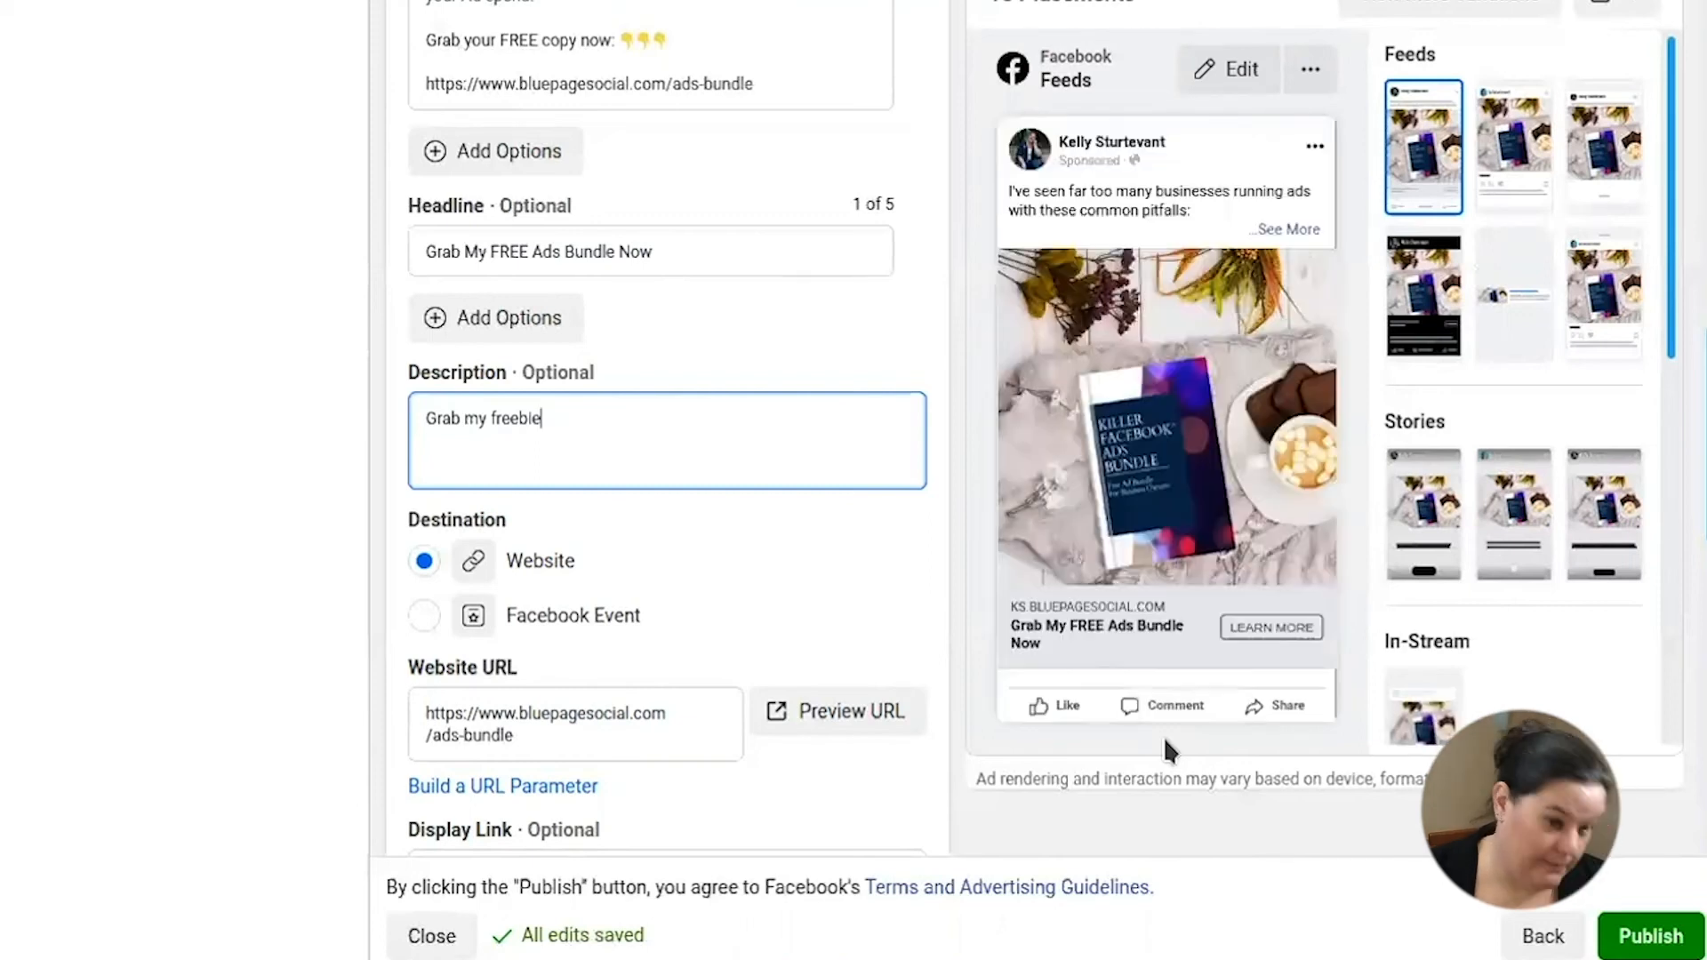
triple_click(614, 427)
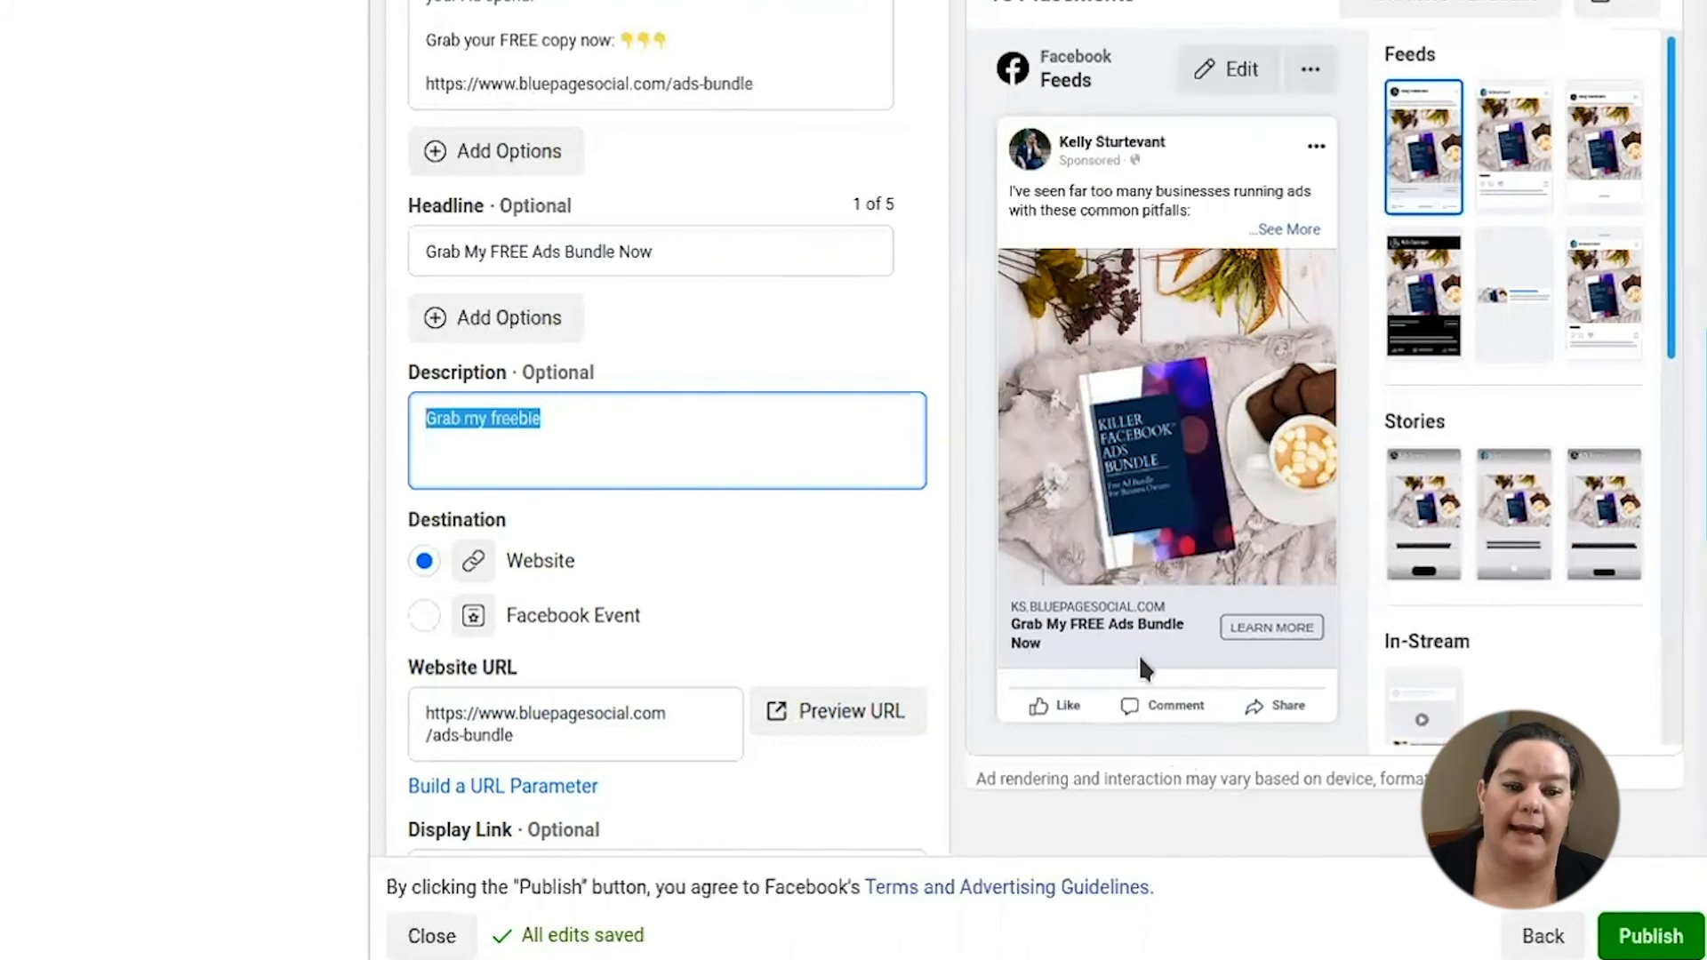
mouse_move(606, 372)
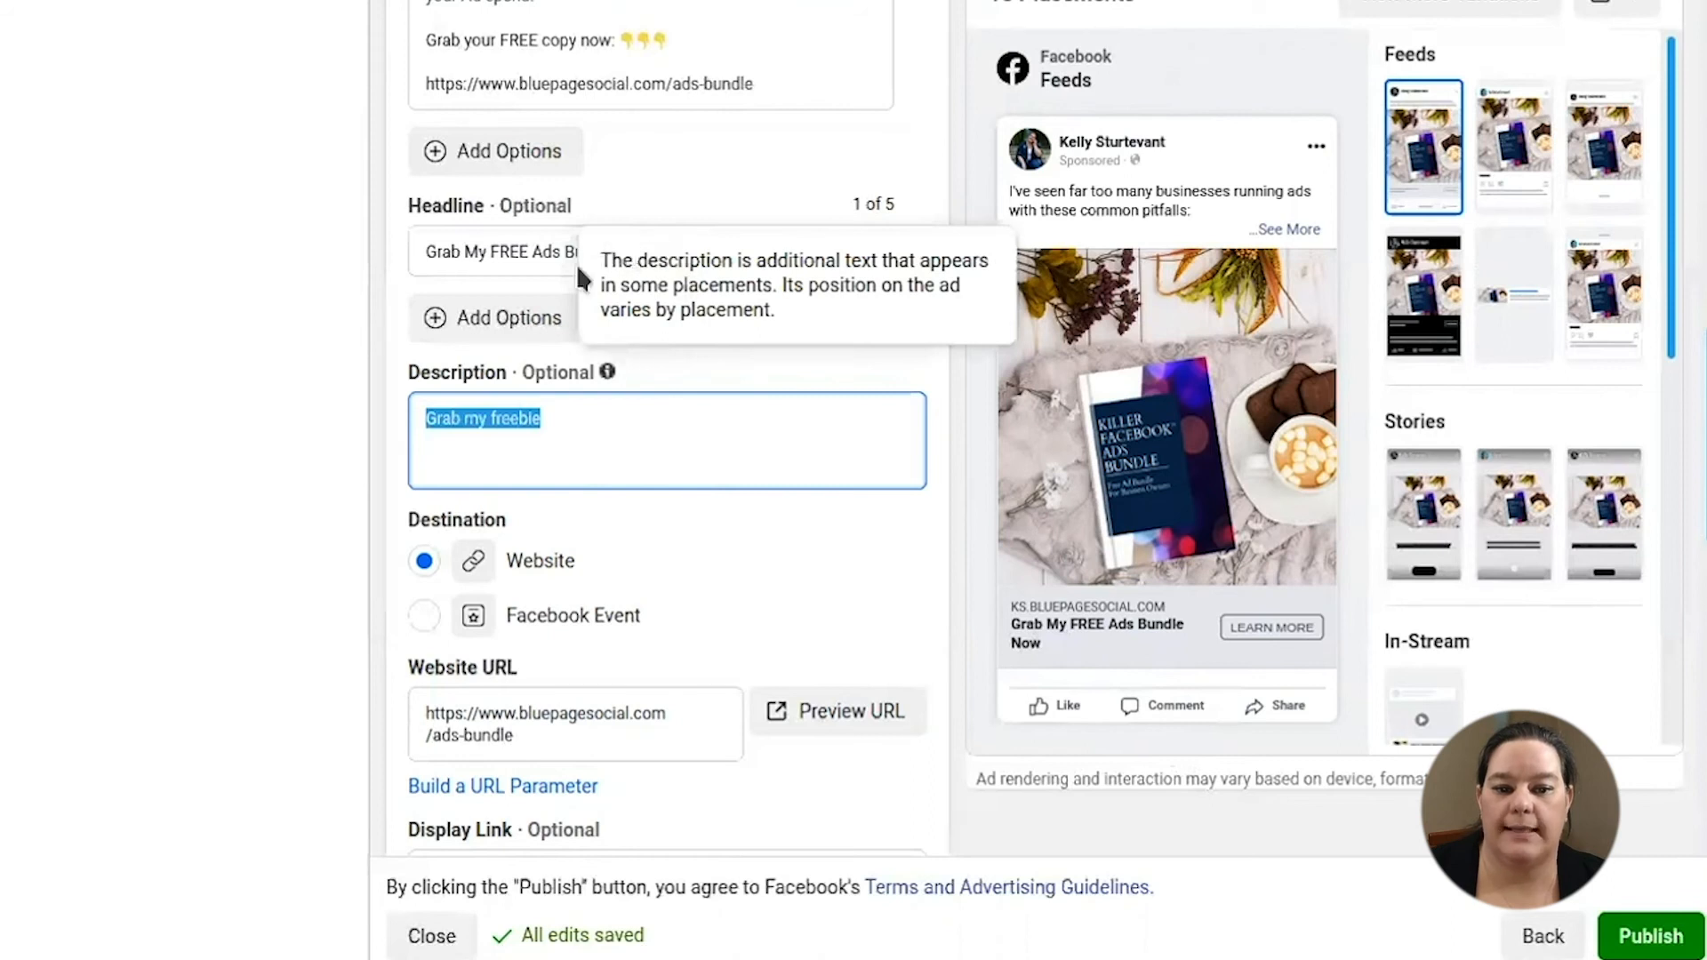
click(545, 263)
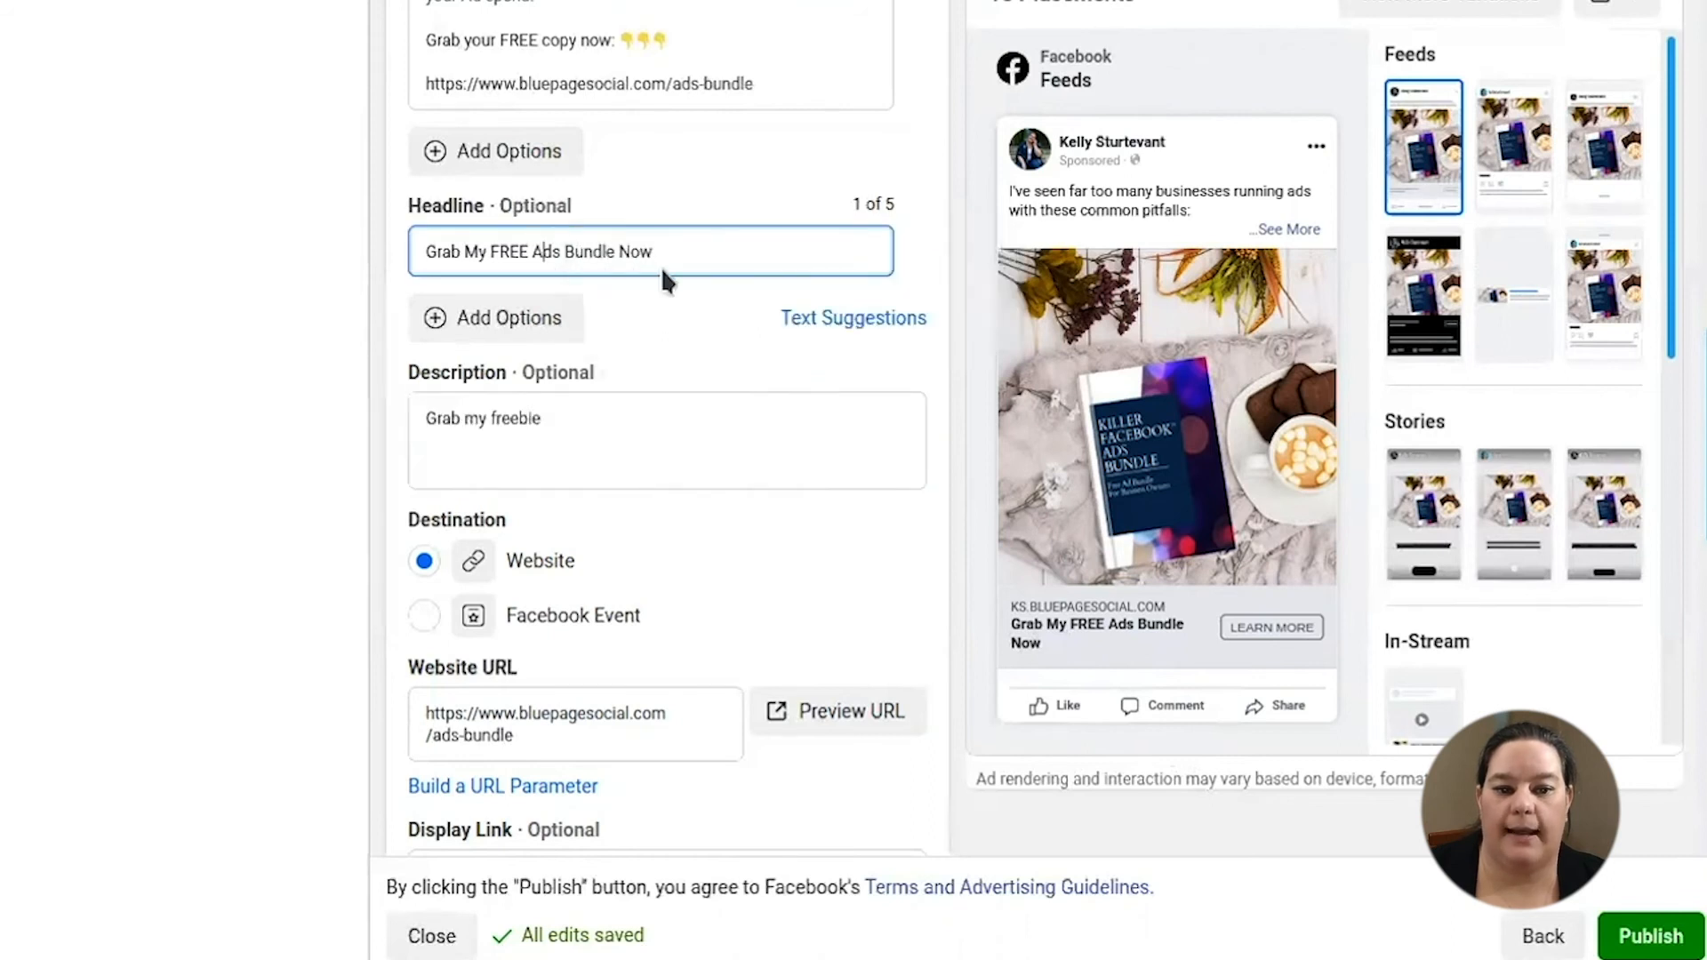
click(669, 236)
key(BackSpace)
key(BackSpace)
key(BackSpace)
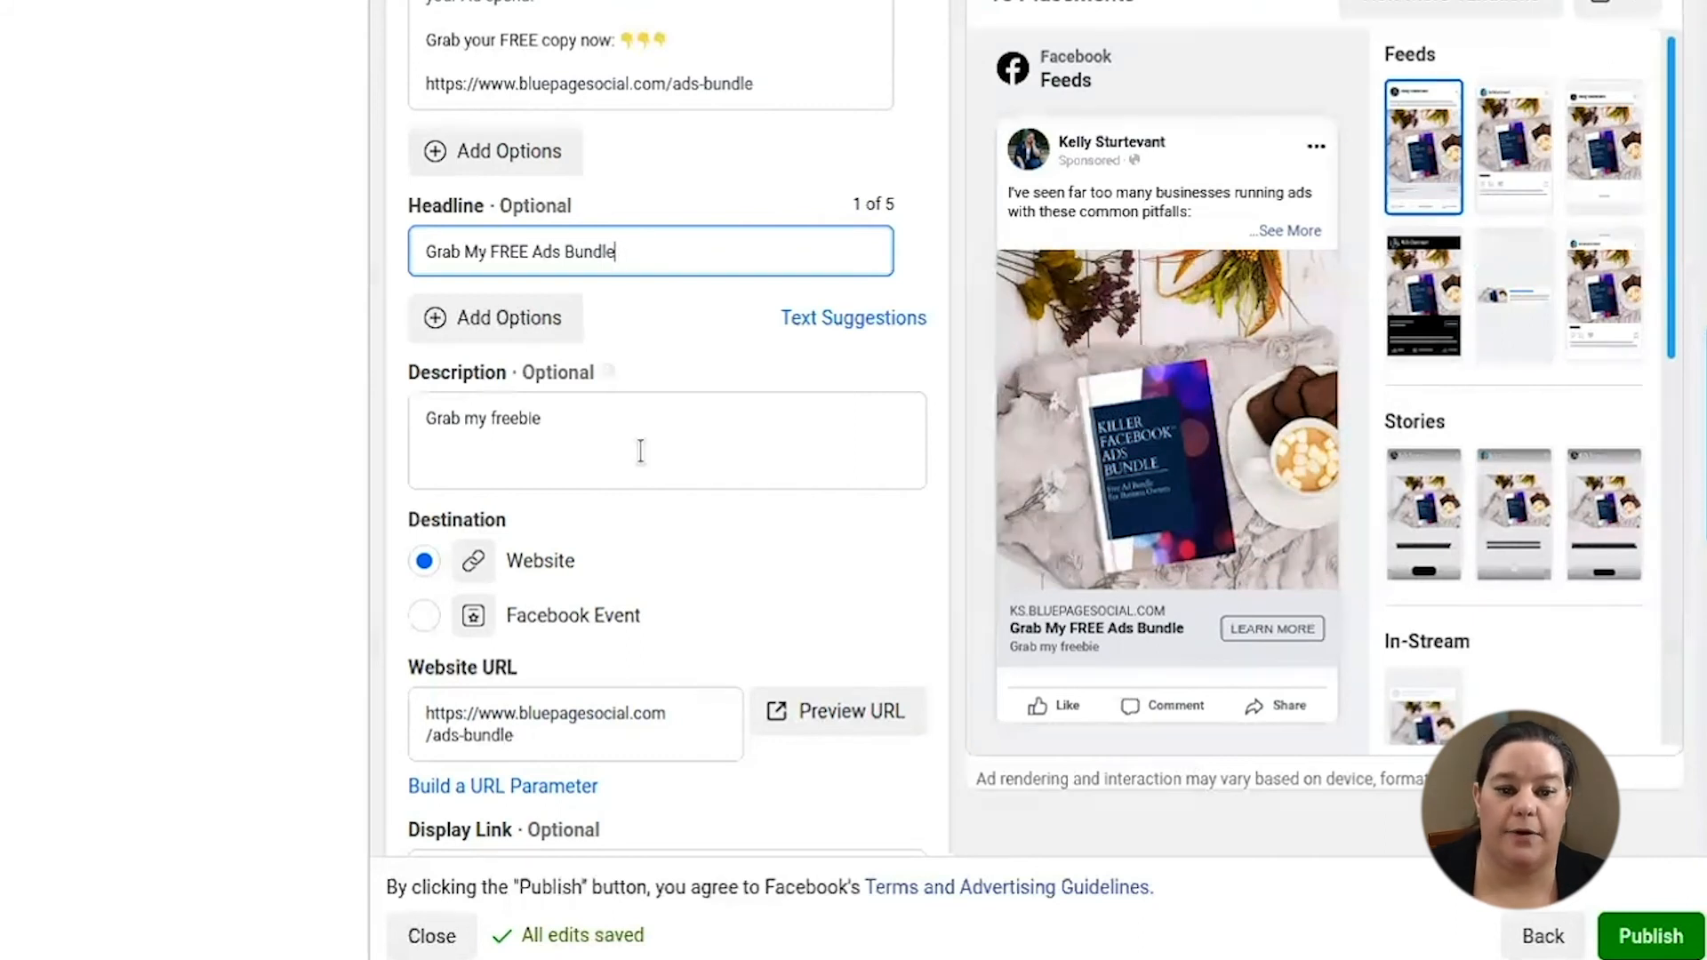
click(607, 399)
drag(621, 451, 302, 410)
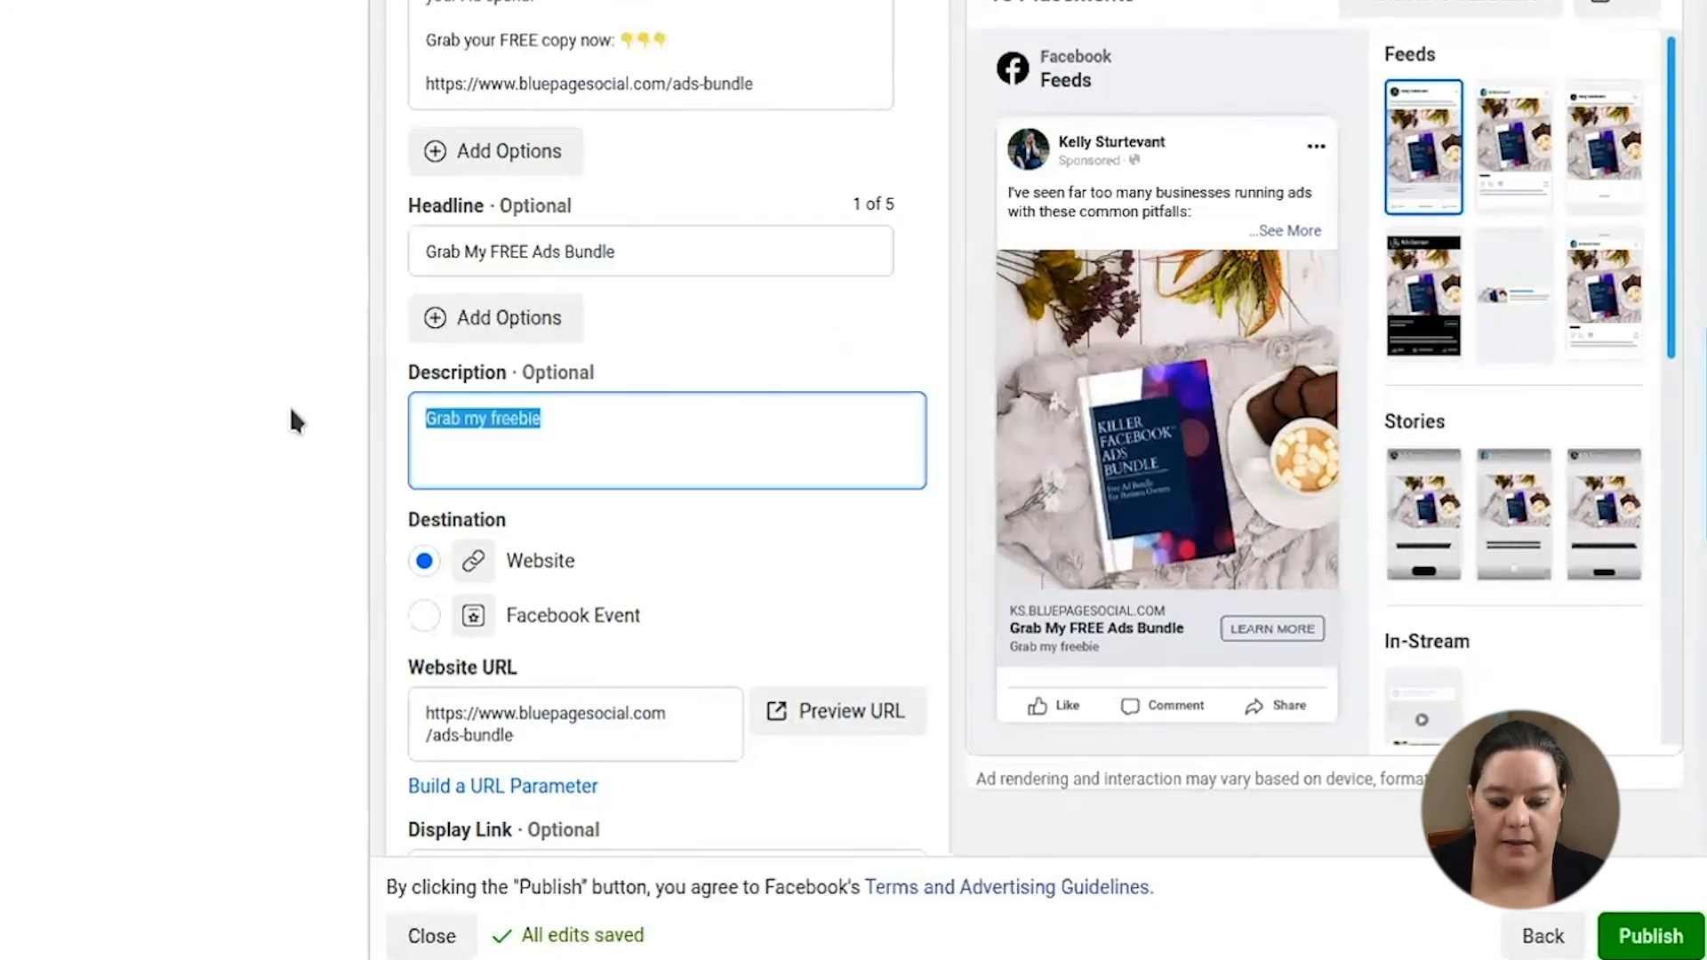
key(BackSpace)
click(640, 251)
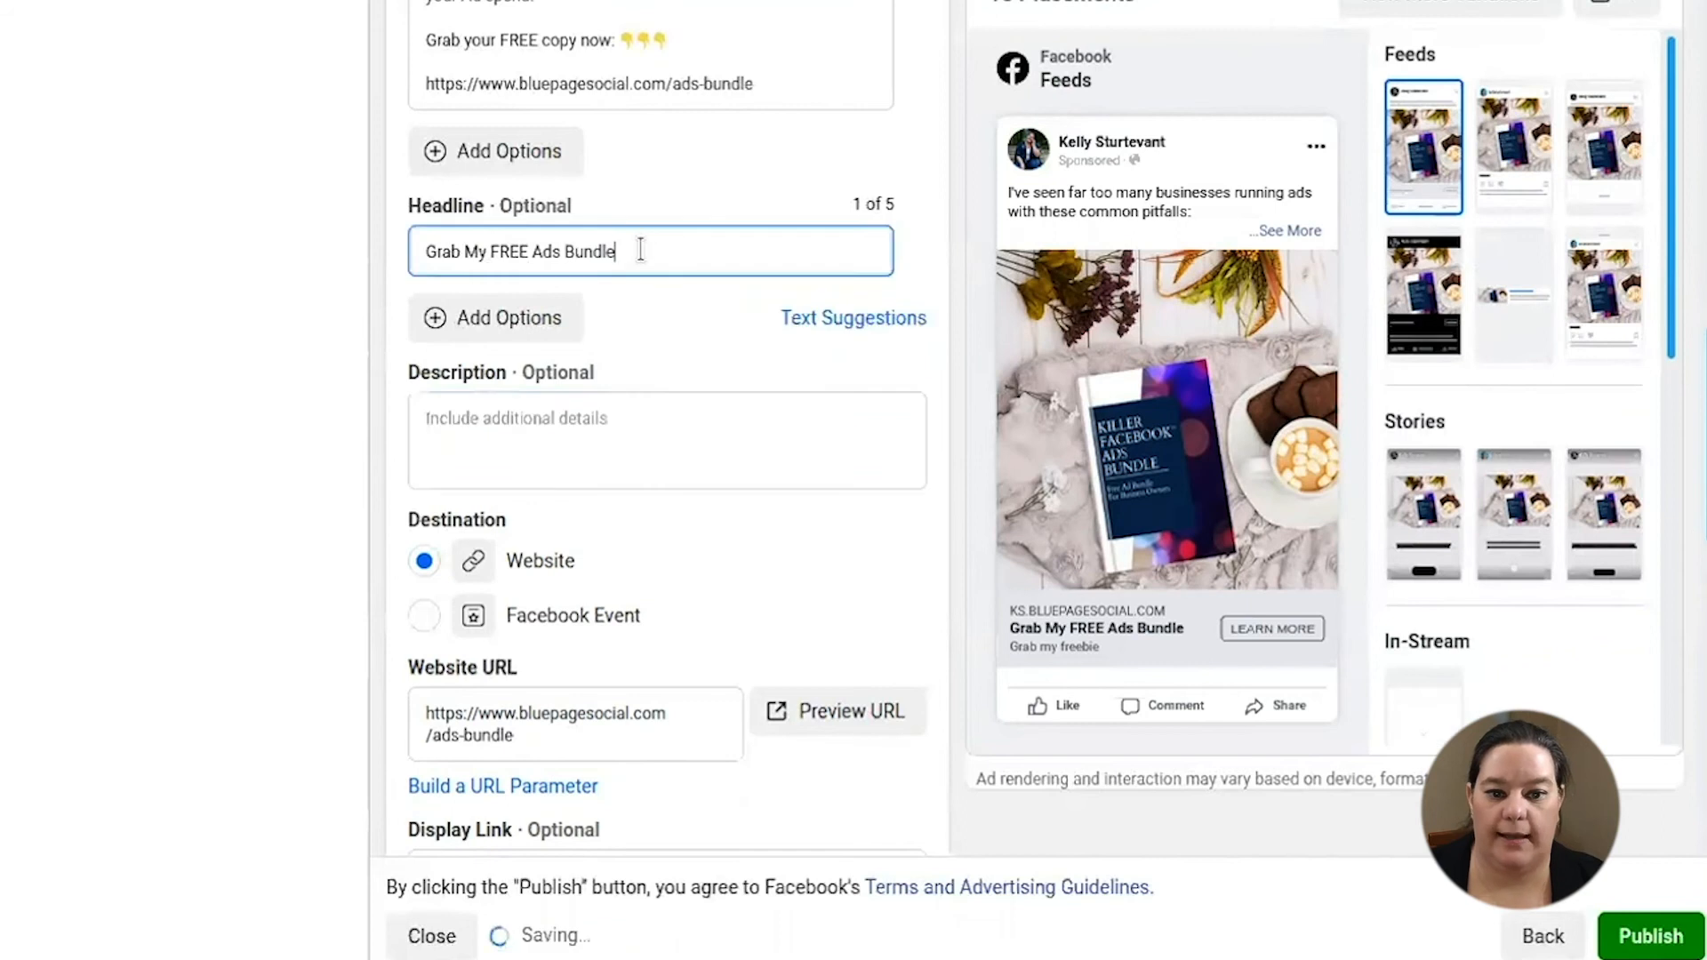
text(No)
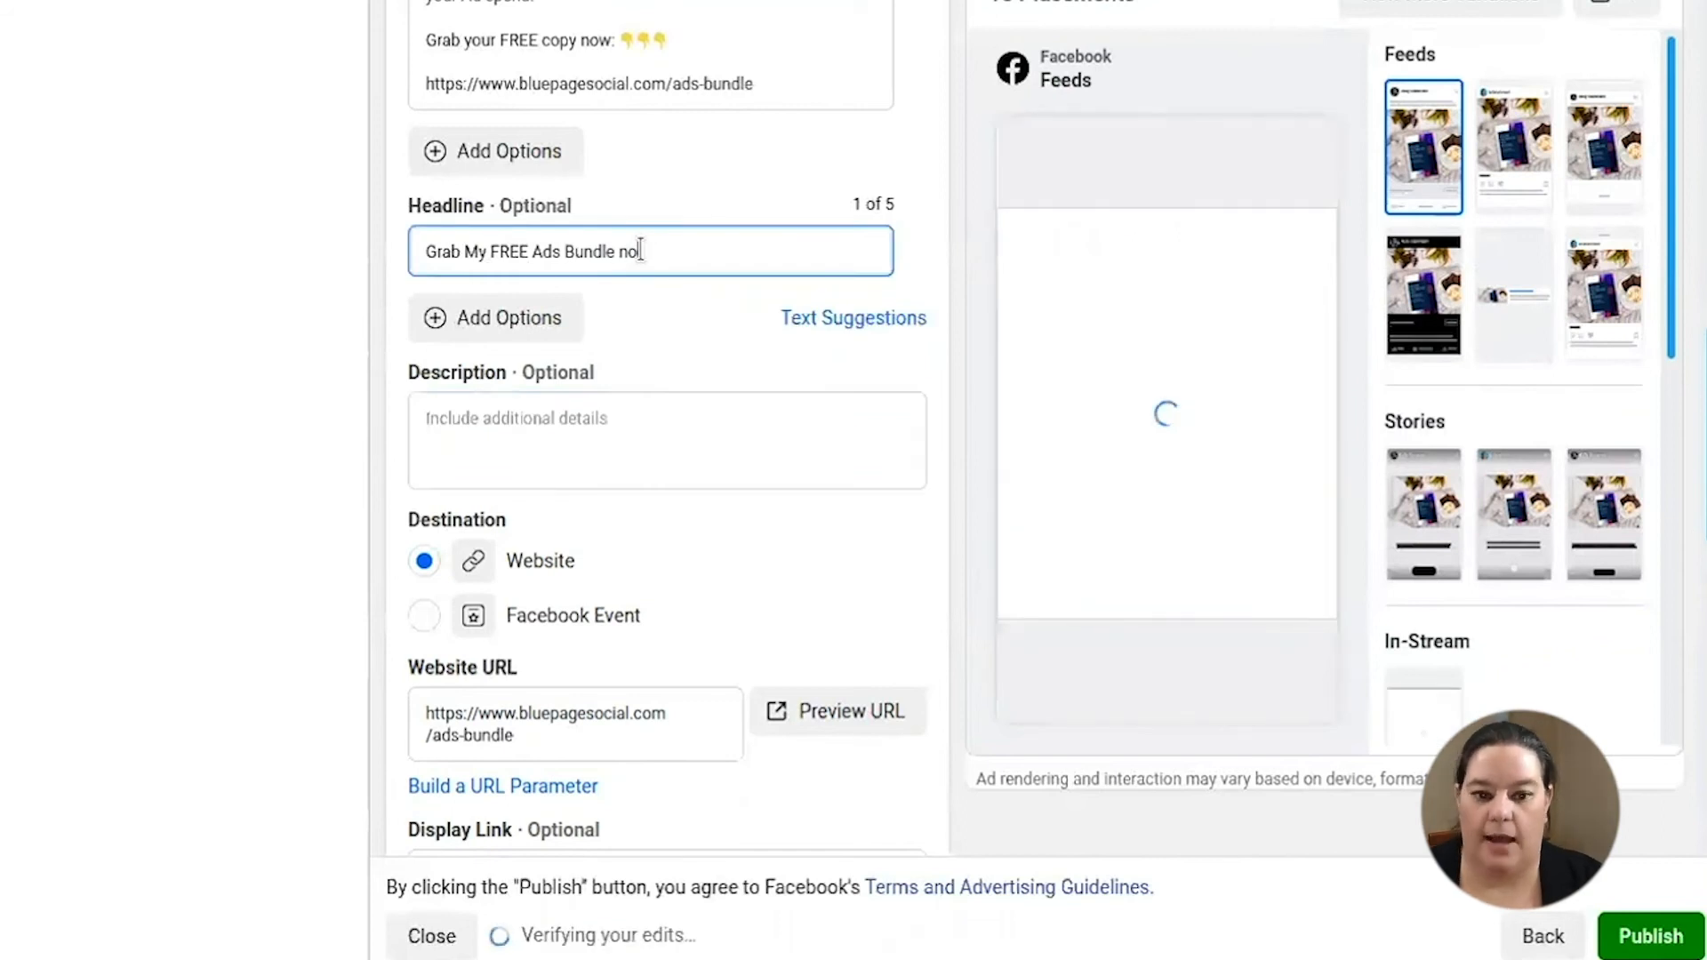
text(w)
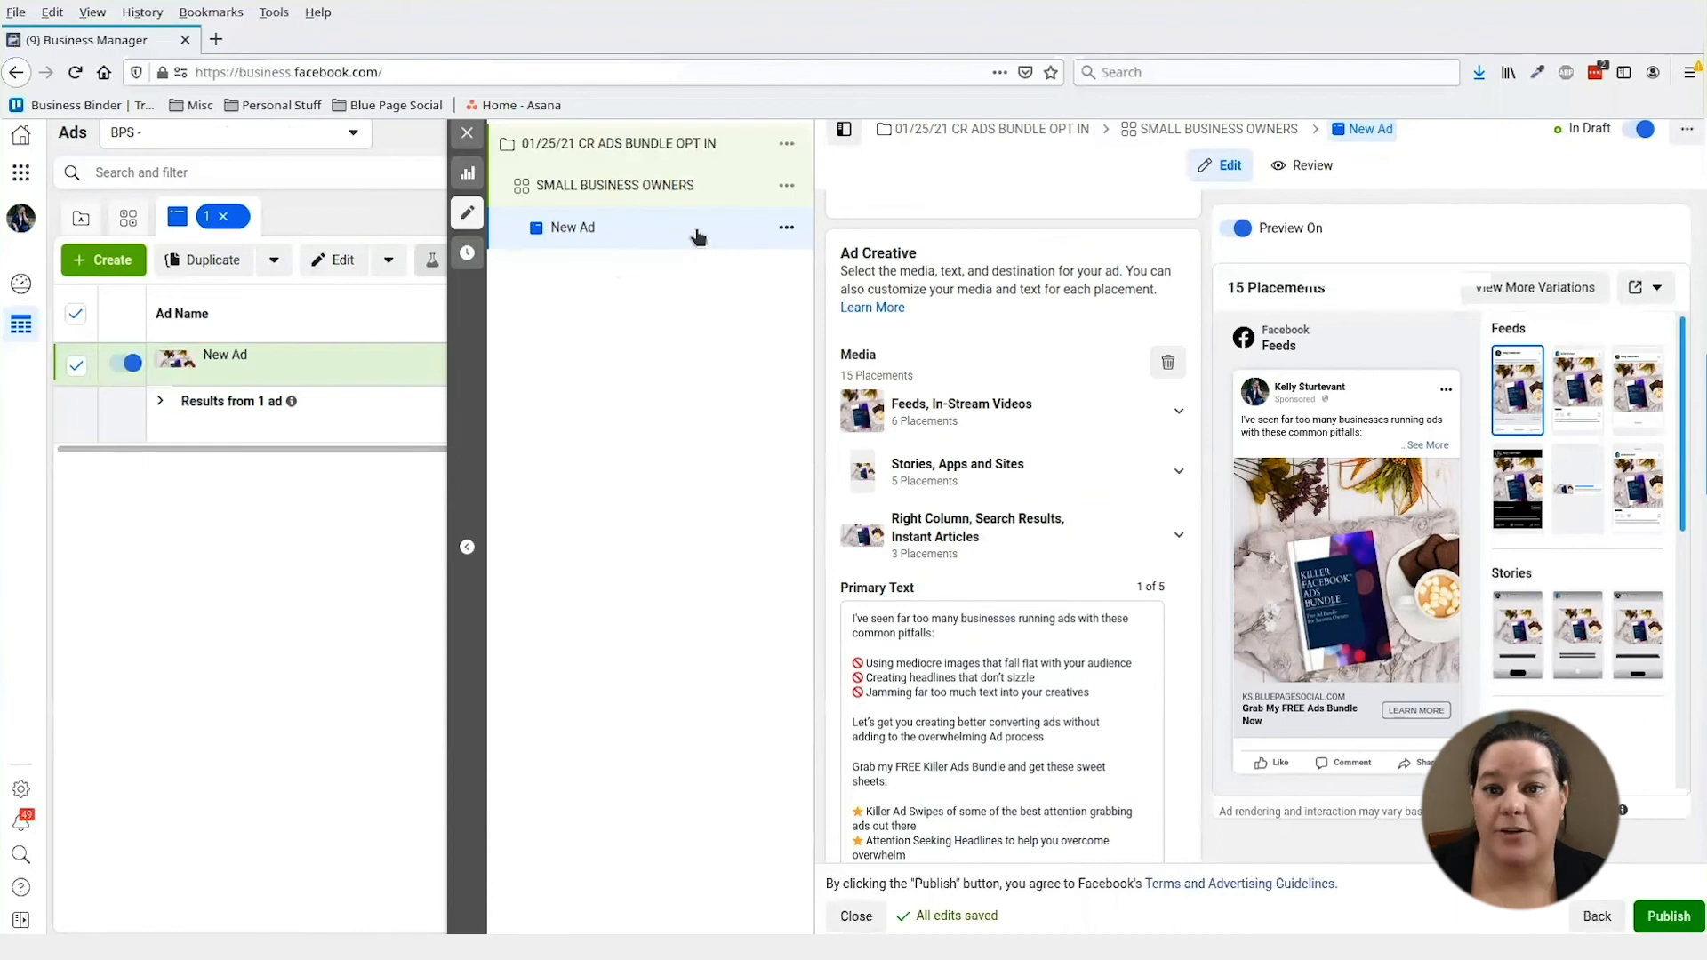
- Switch on and confirm Dynamic Creative in the SMALL BUSINESS OWNERS ad set settings
click(659, 193)
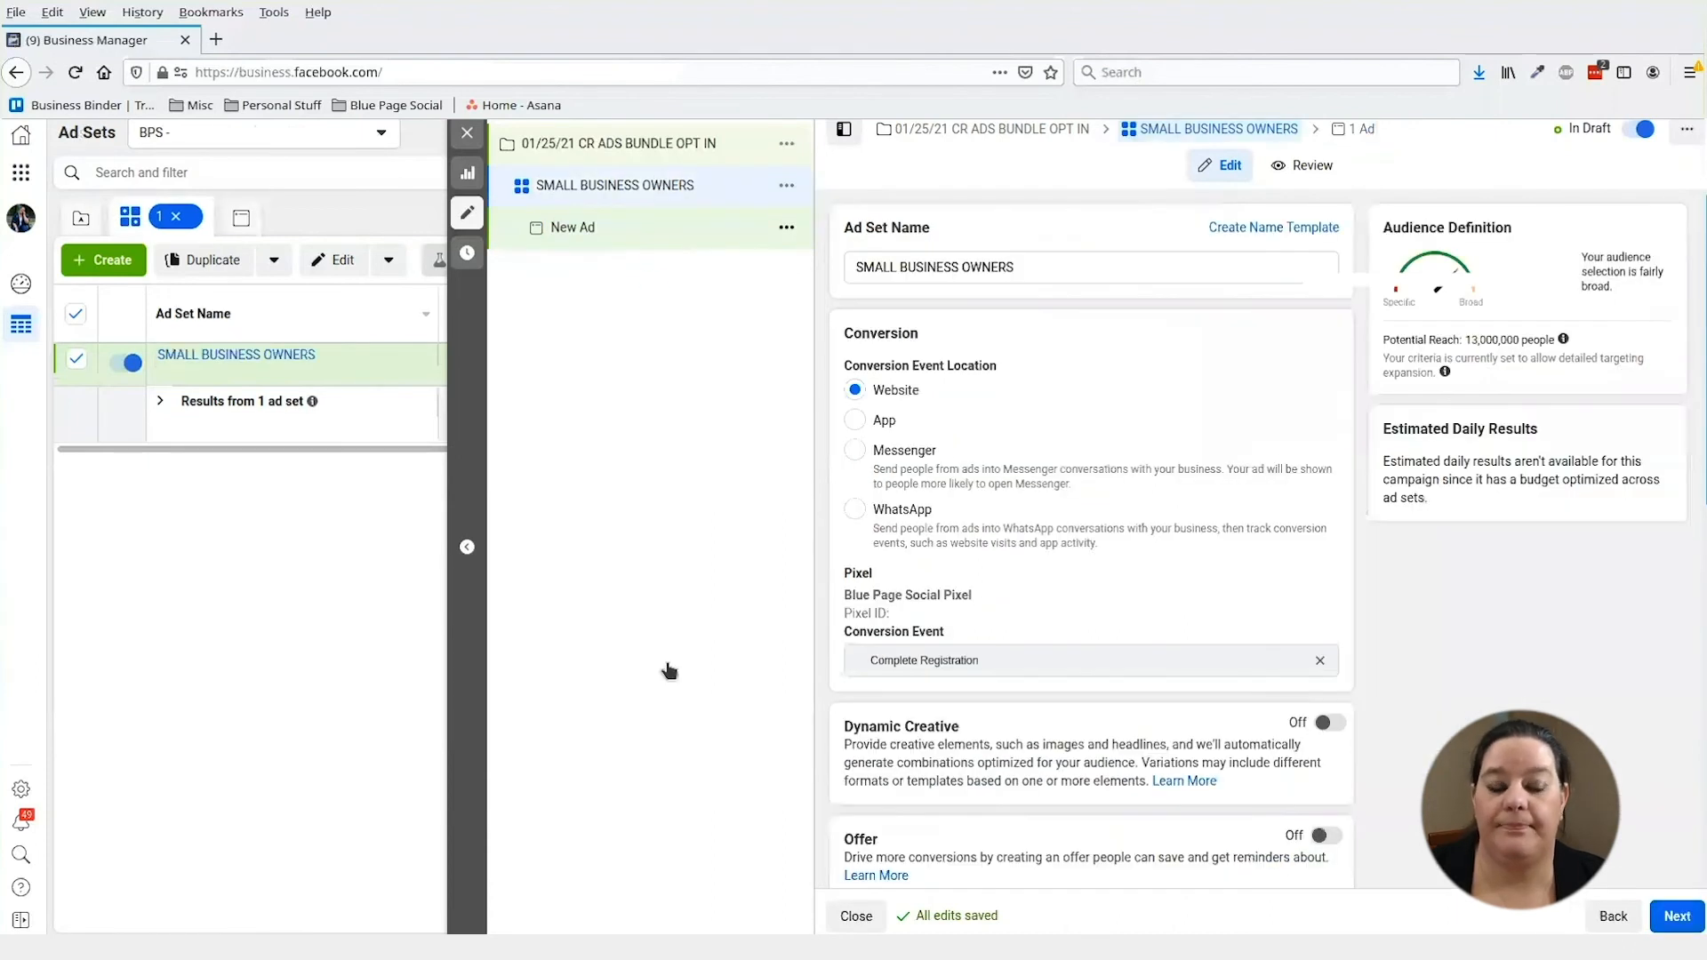
scroll(1202, 605, down, 1)
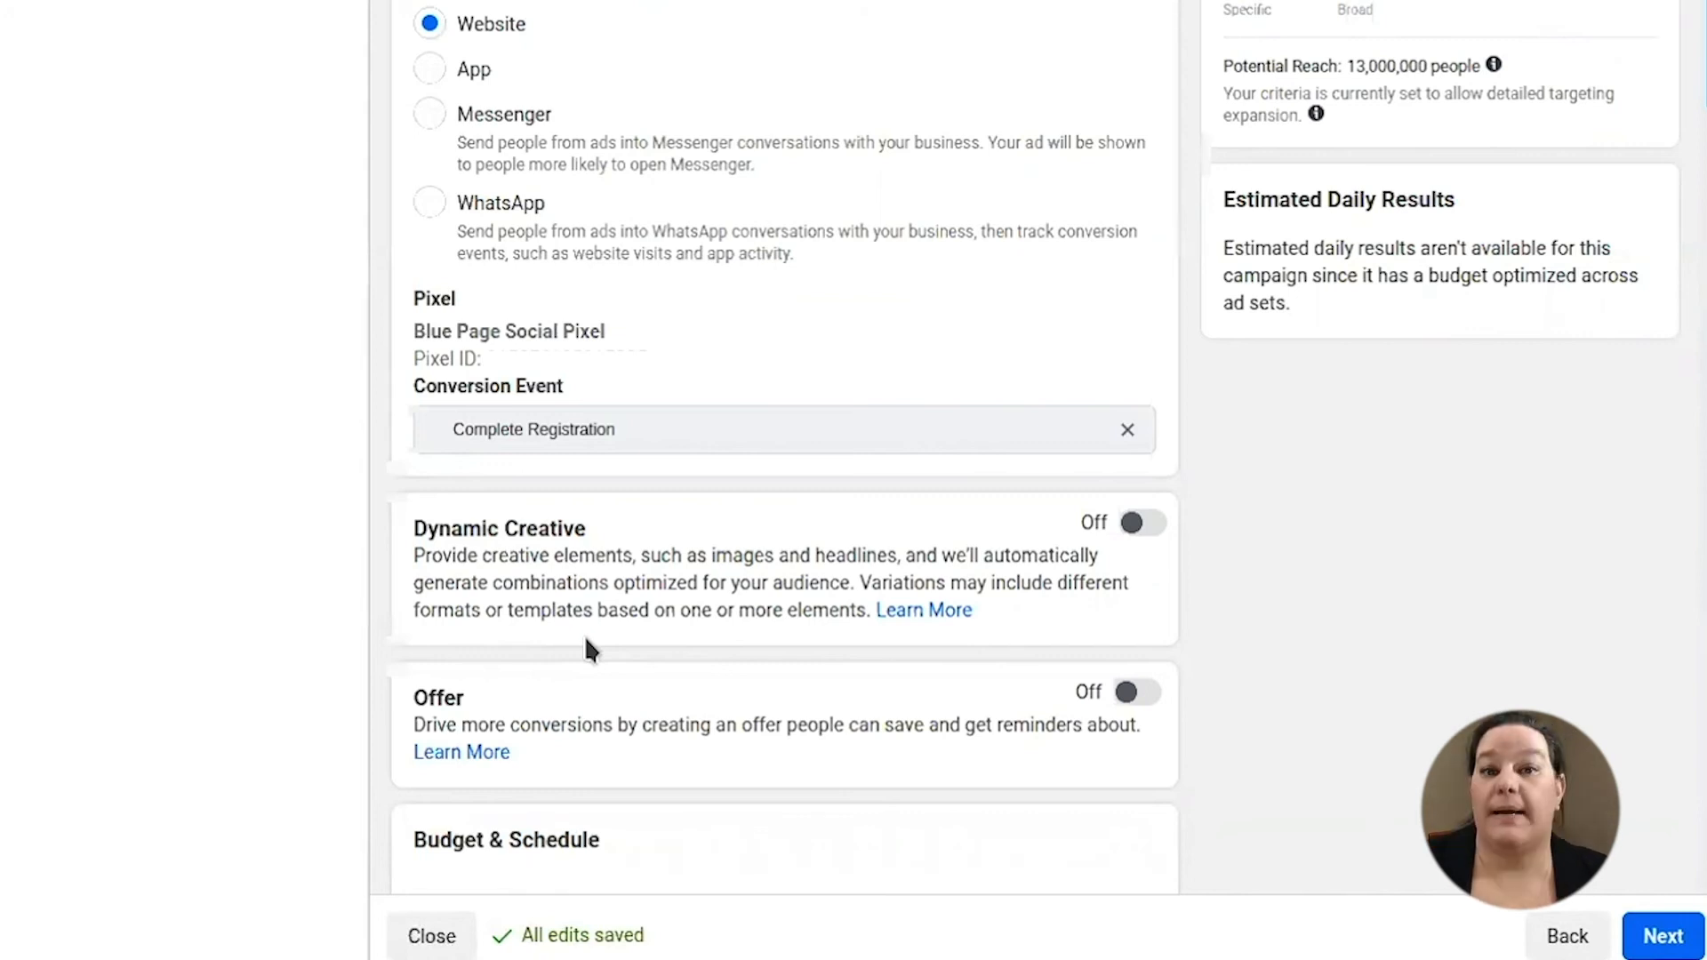
click(1140, 522)
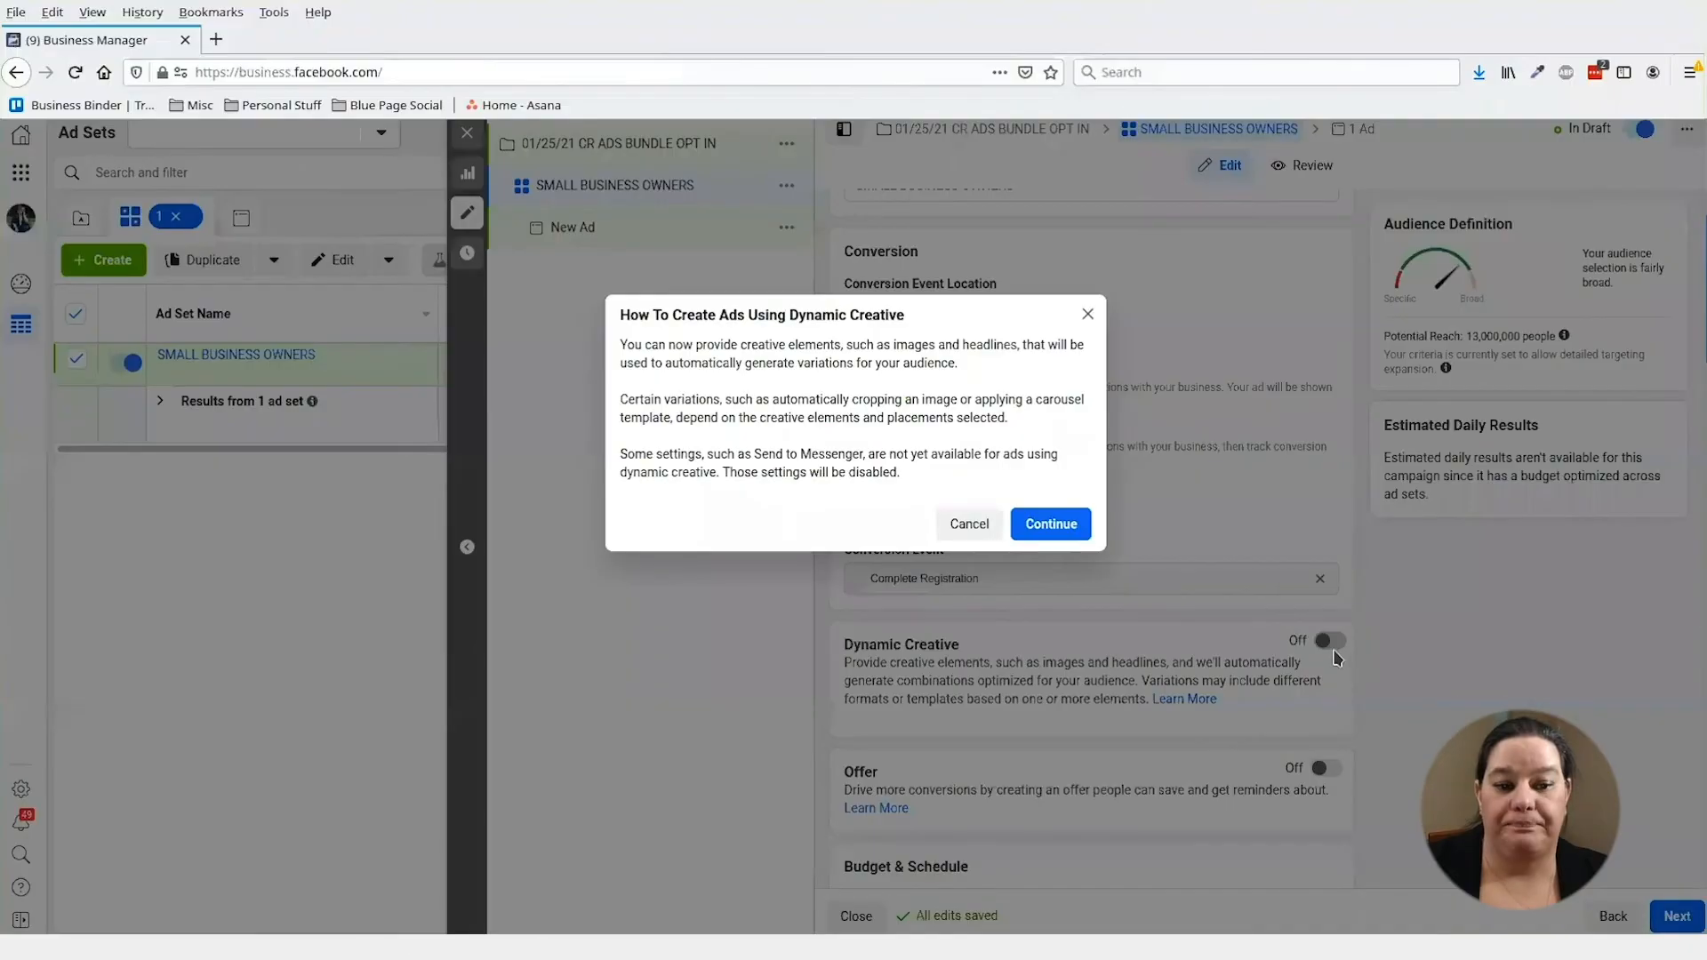
click(742, 359)
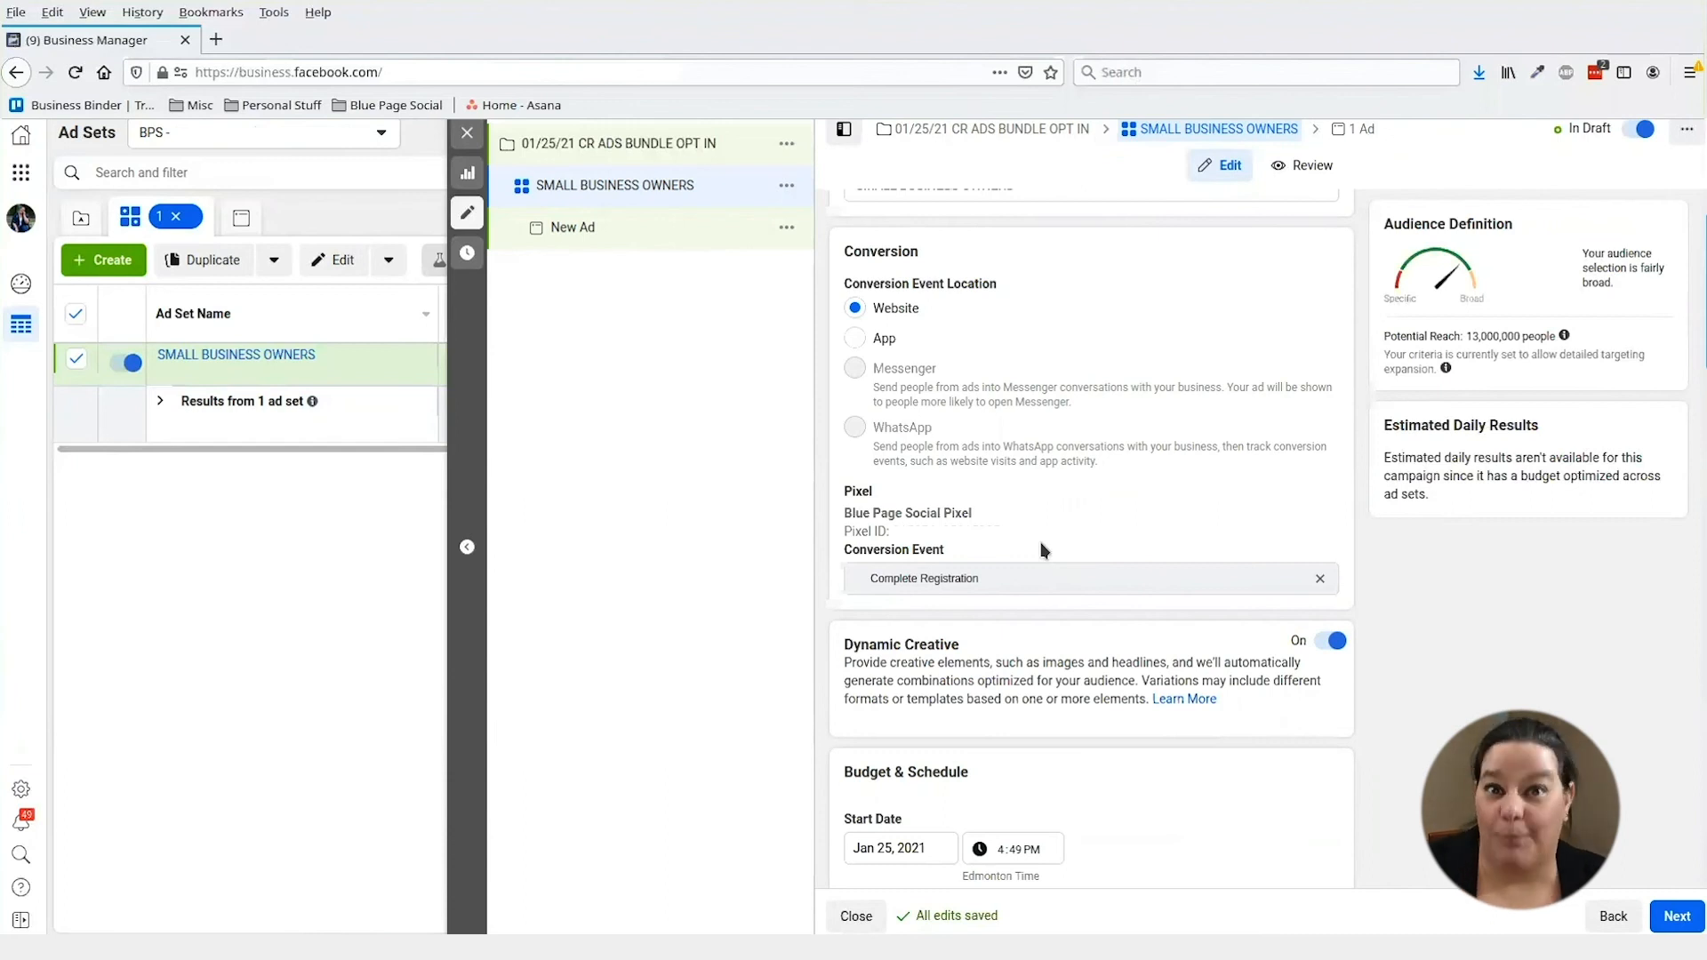
- Back in the New Ad, add four more images, including the laptop mock-up, for five total
click(610, 234)
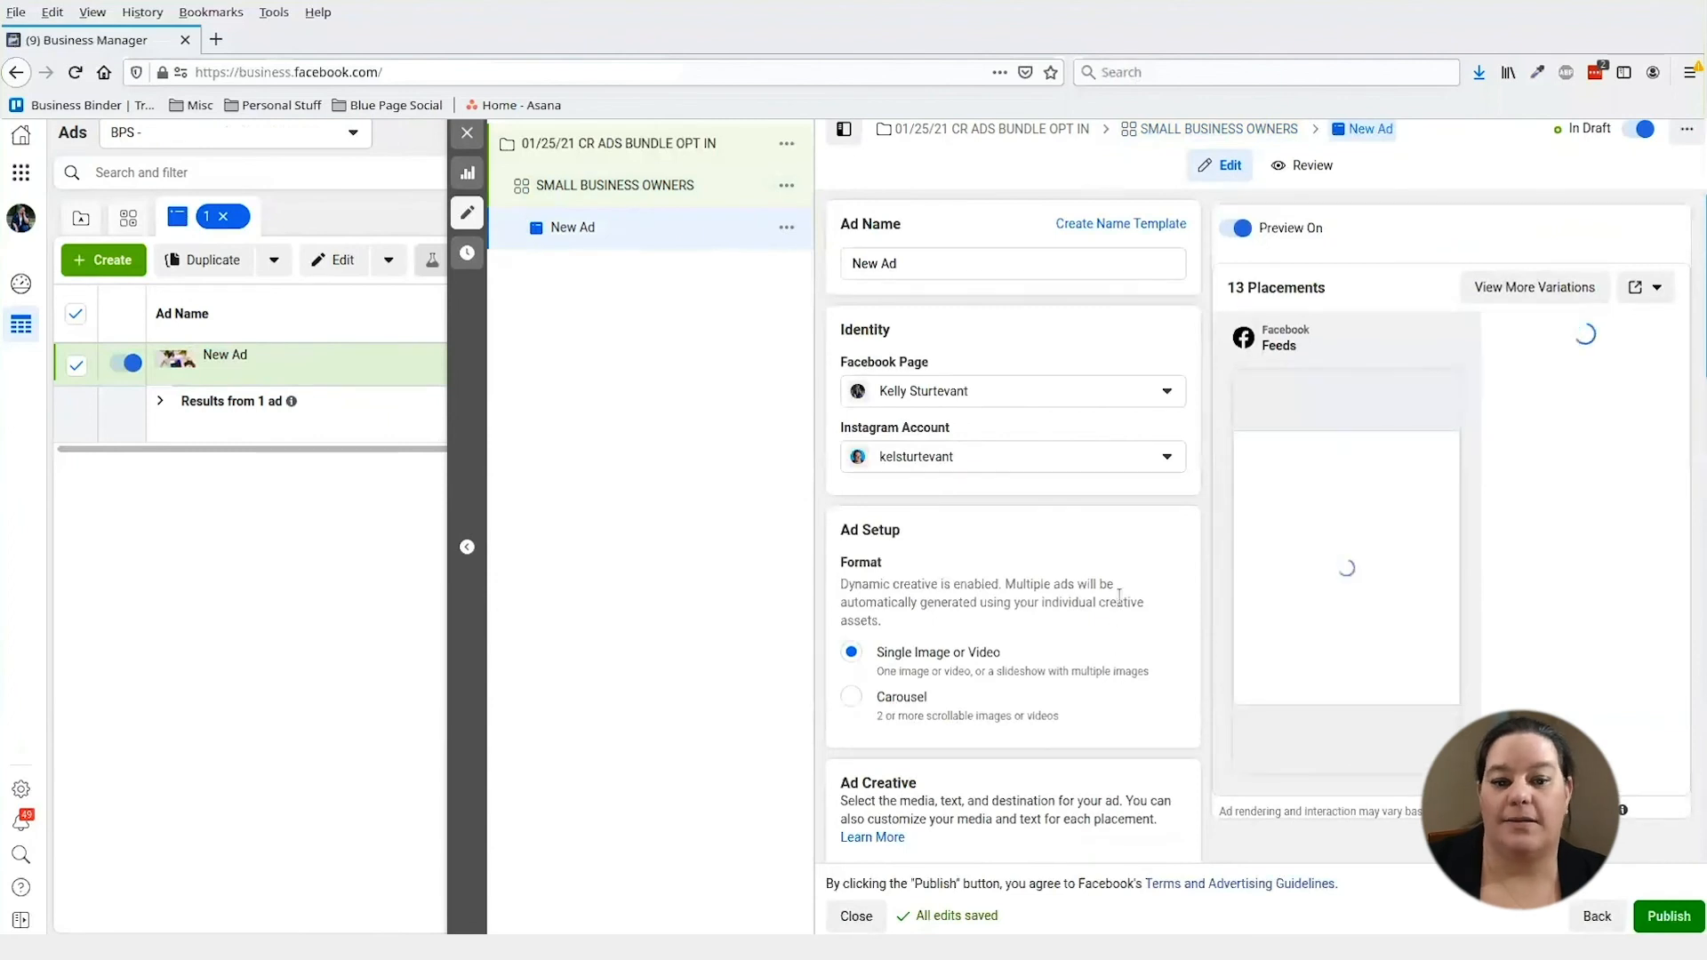
scroll(1118, 560, down, 5)
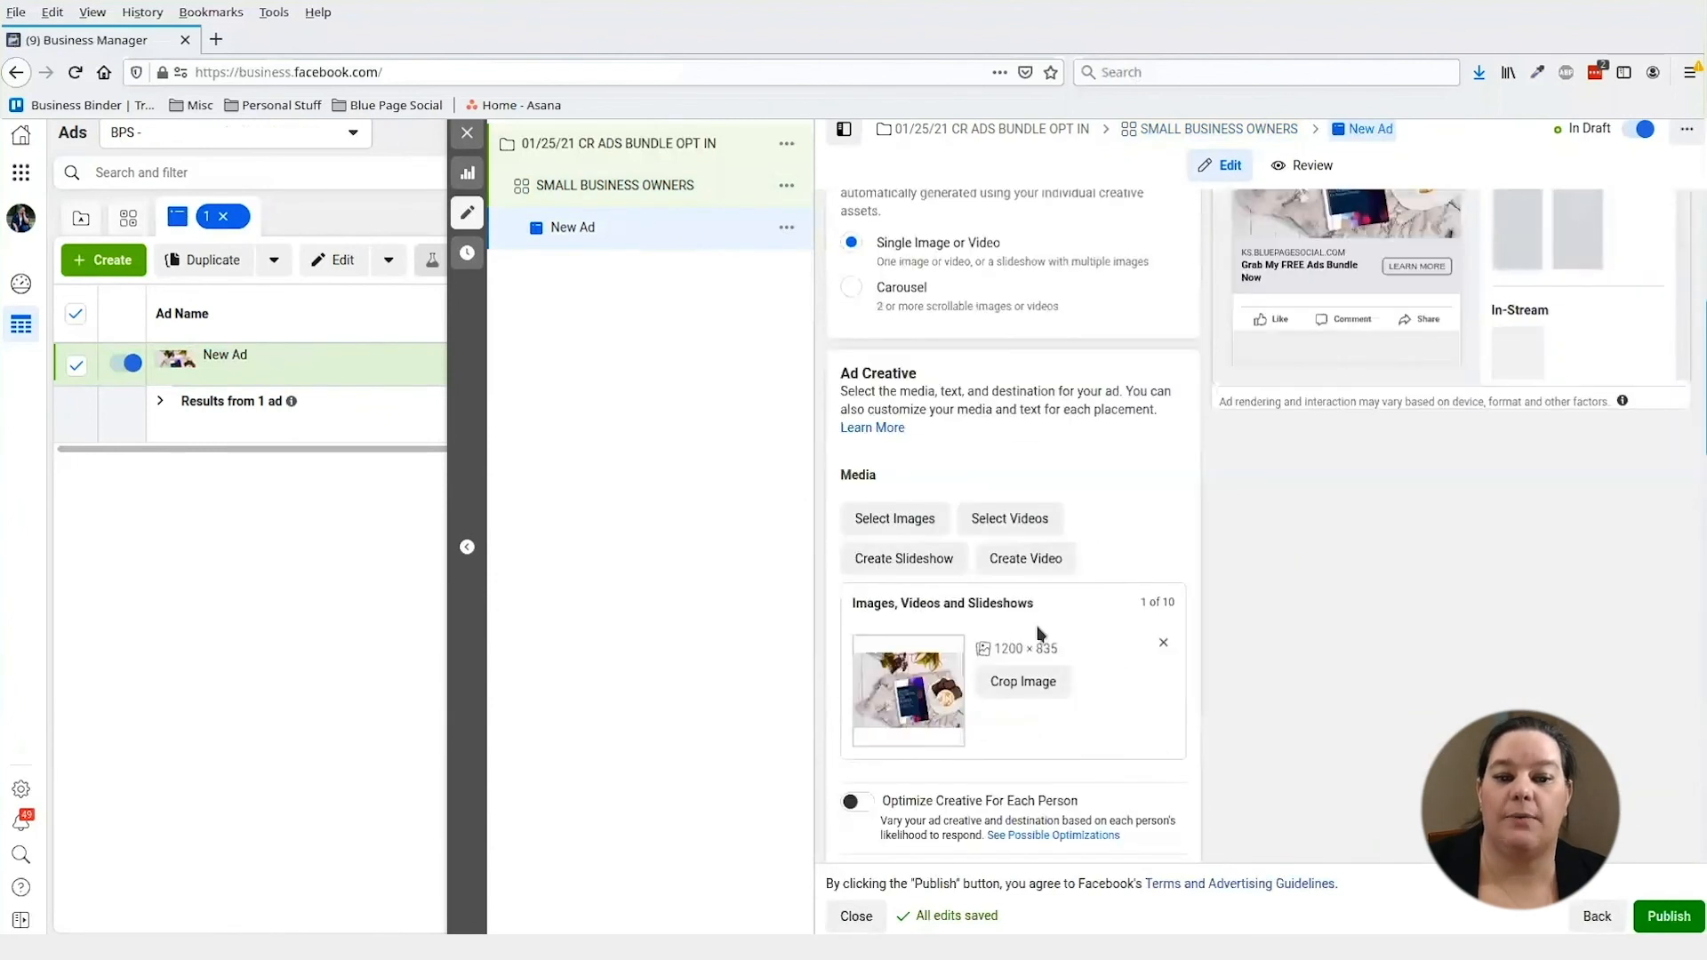
scroll(1144, 663, down, 2)
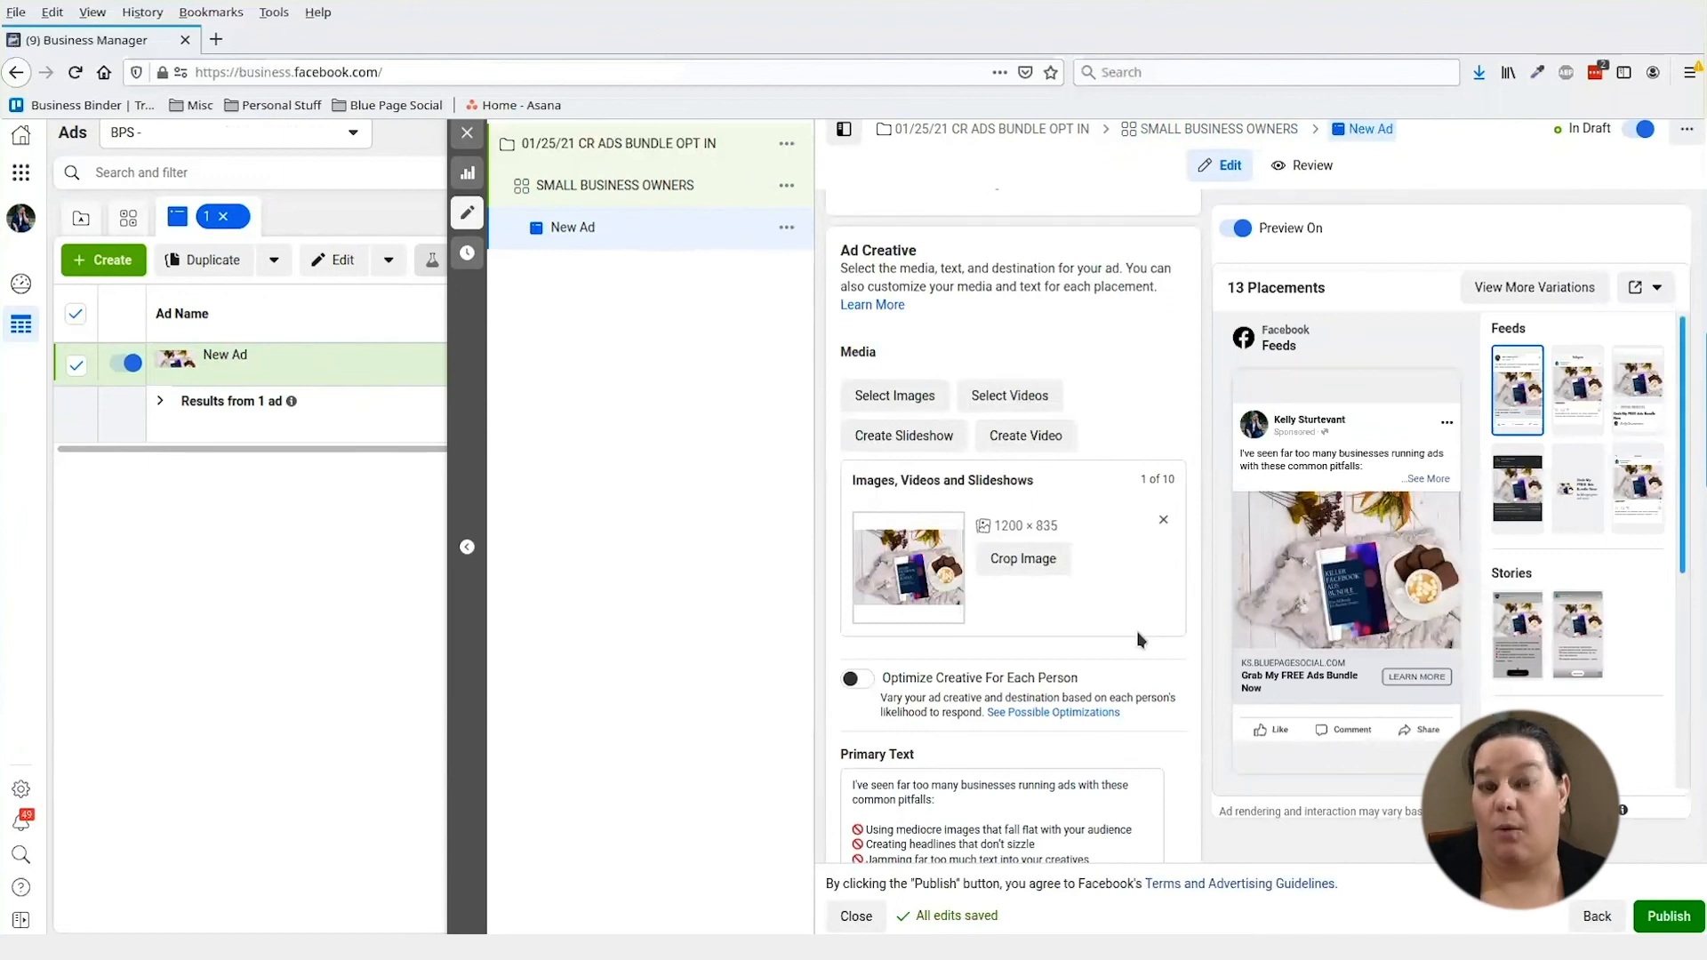
mouse_move(1242, 674)
click(890, 393)
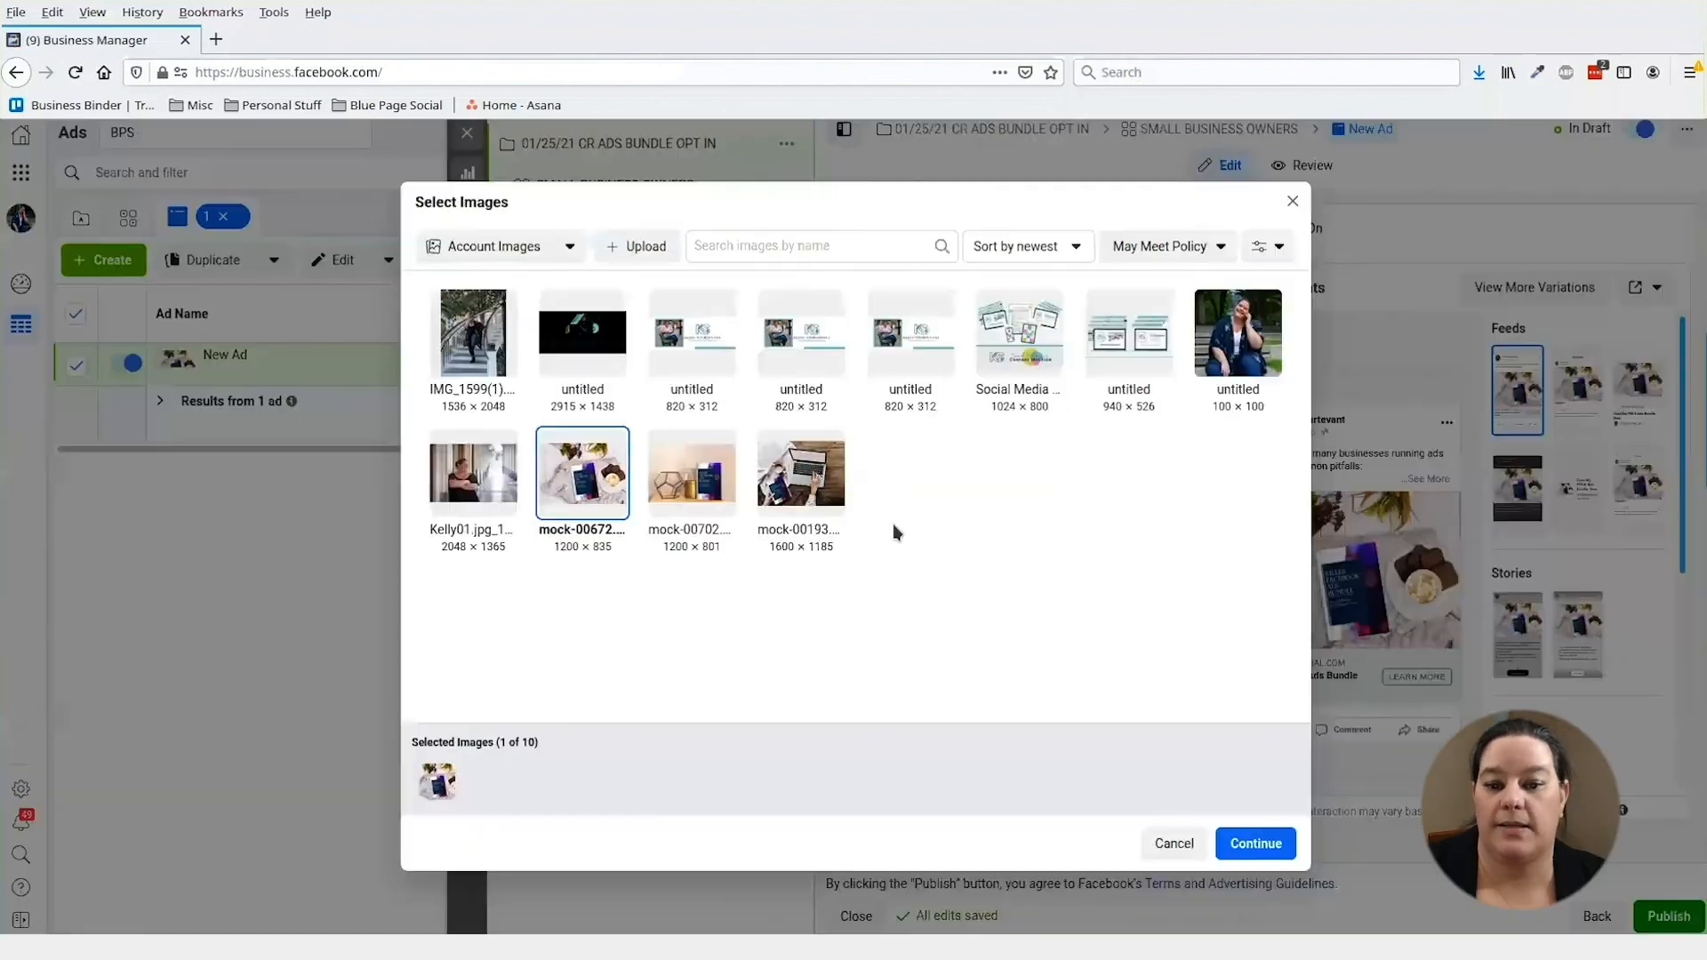
click(491, 480)
click(488, 355)
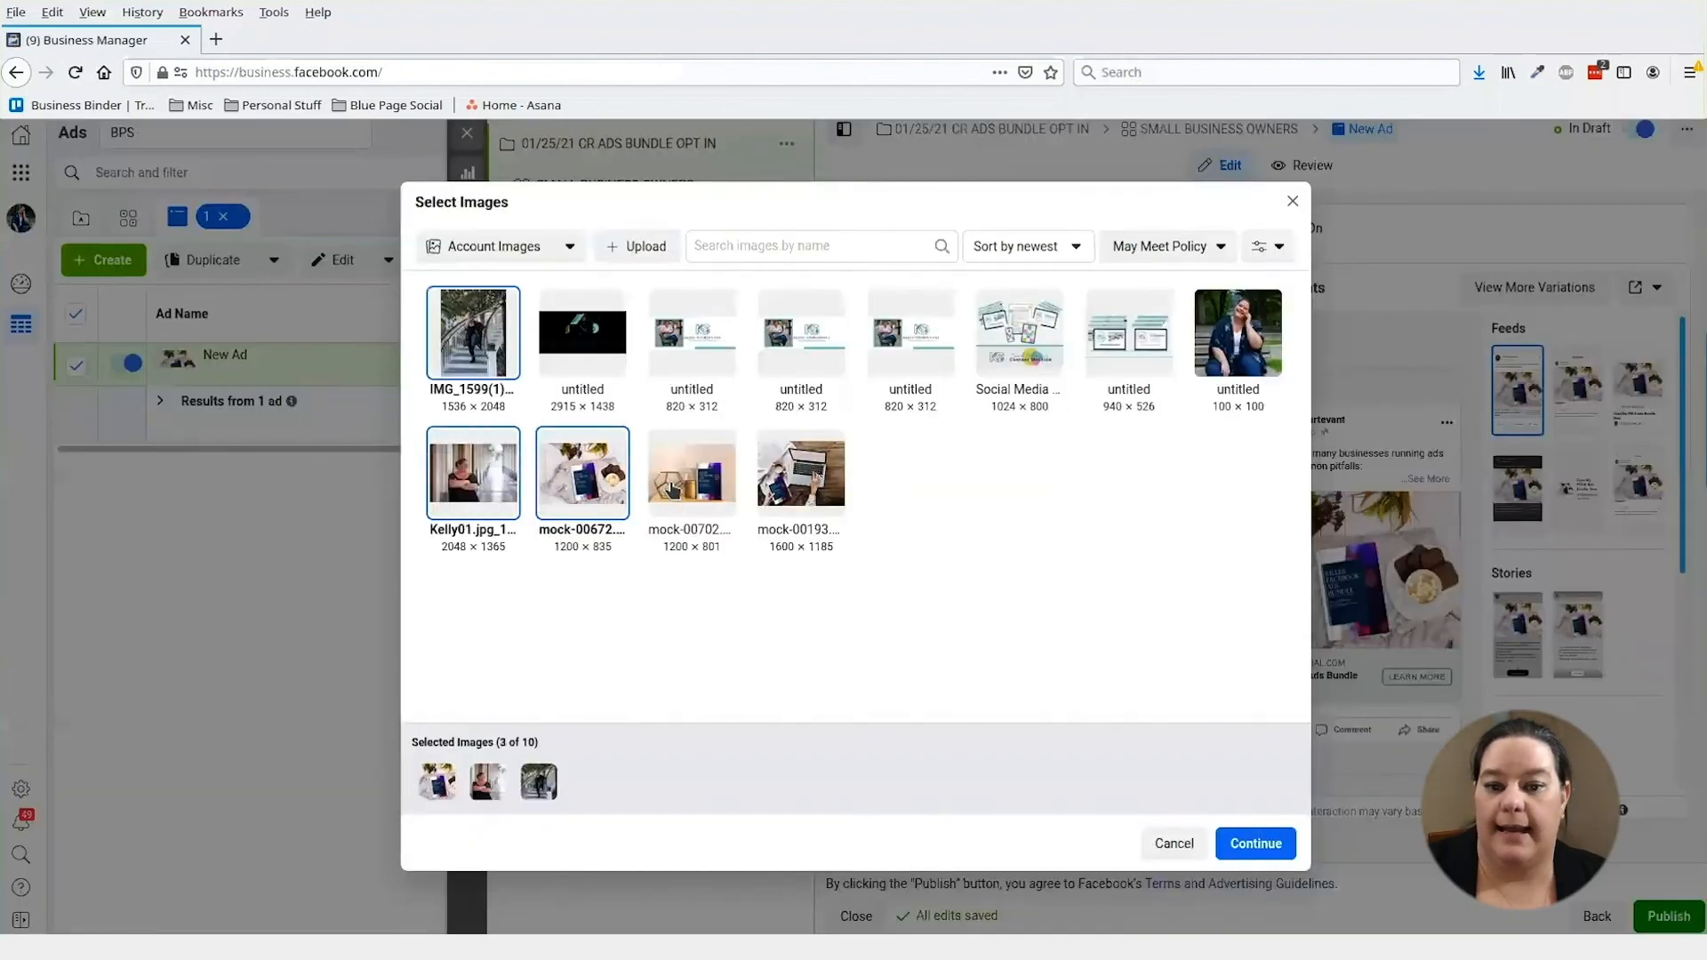
click(669, 489)
click(800, 476)
click(1234, 845)
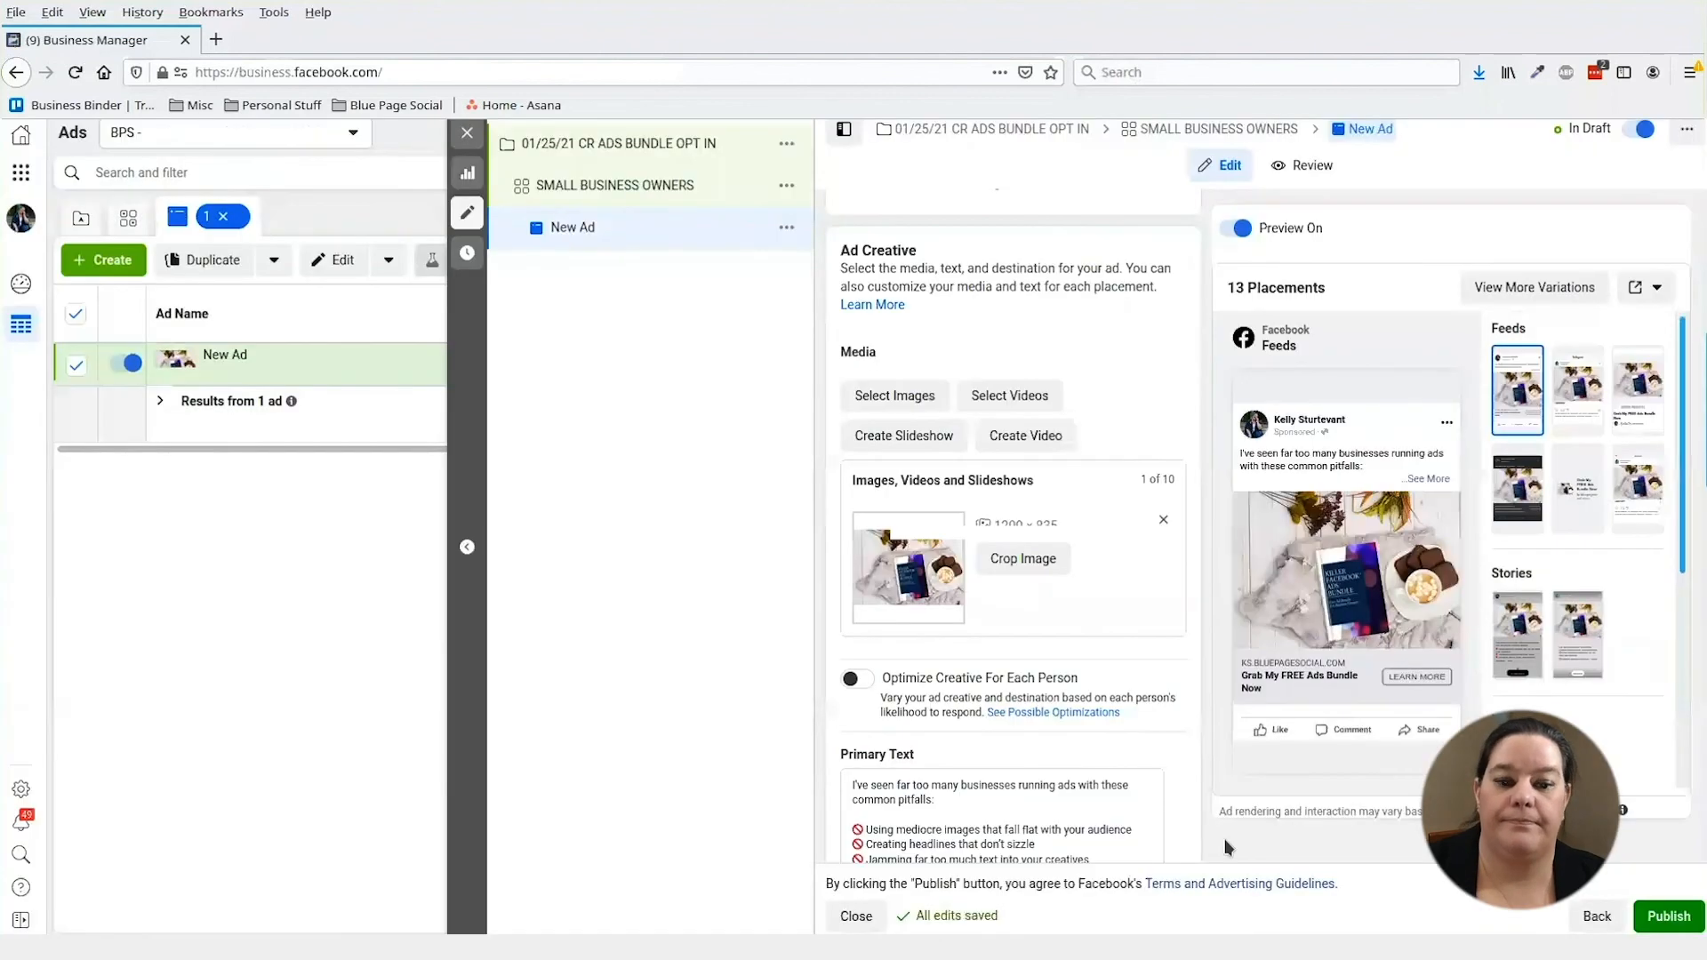
- Scroll down to the primary text options and drag-select text in the ad editor
scroll(1080, 481, down, 1)
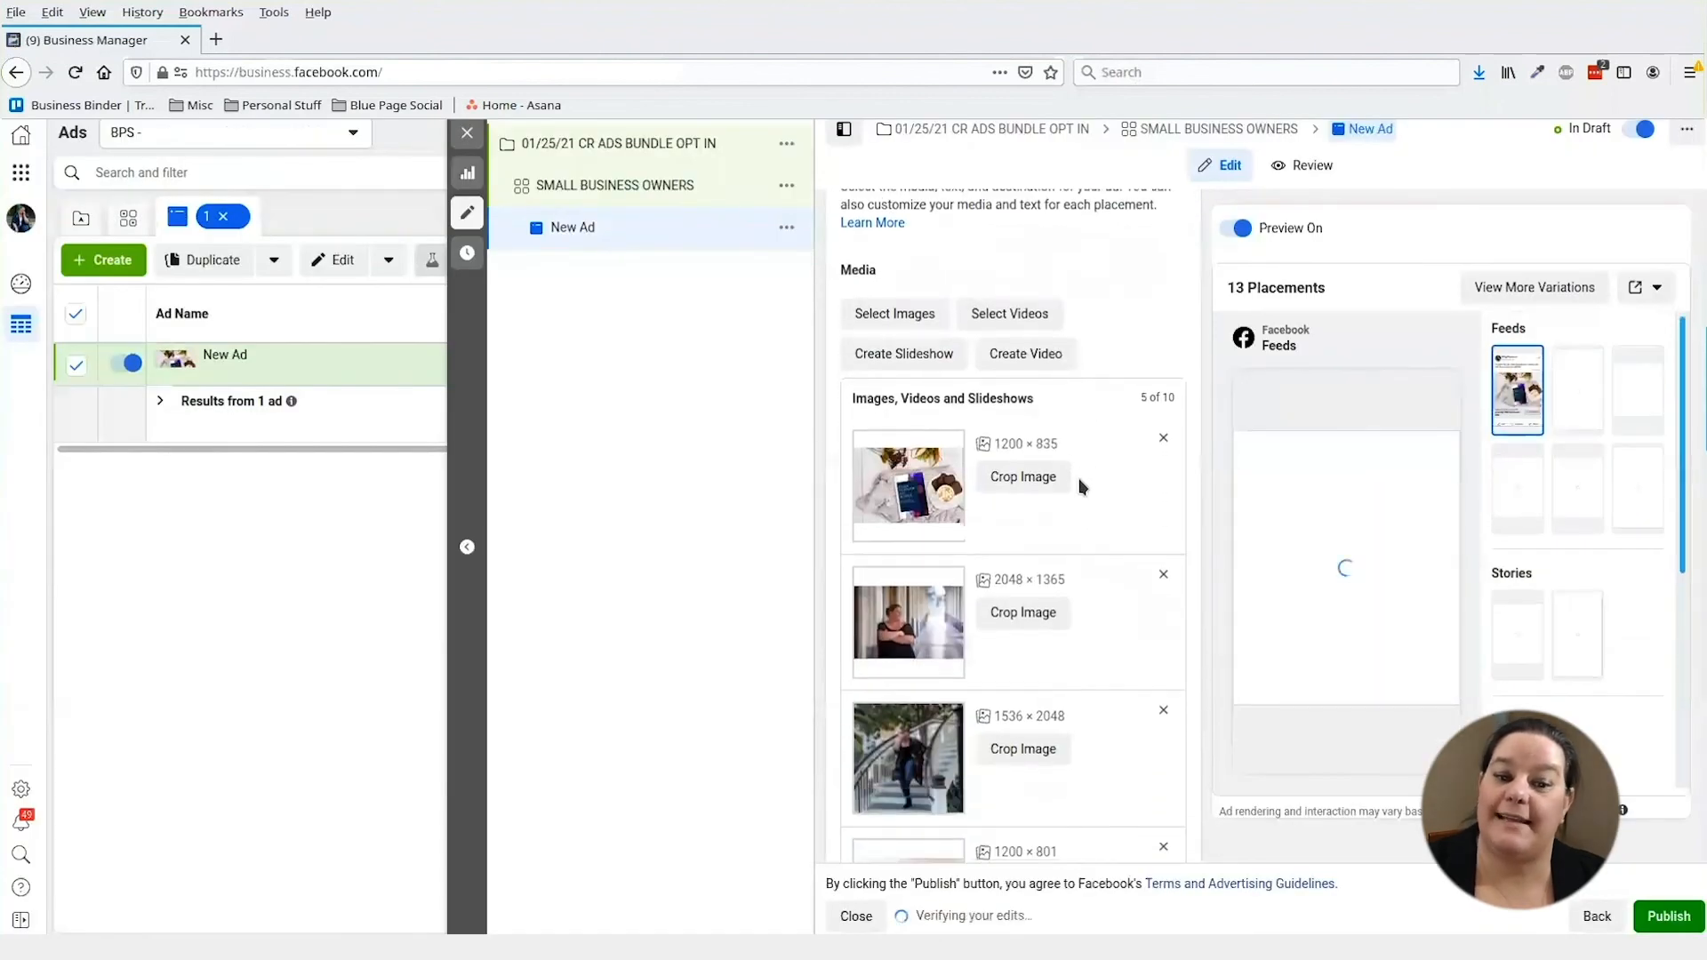
scroll(1058, 620, down, 2)
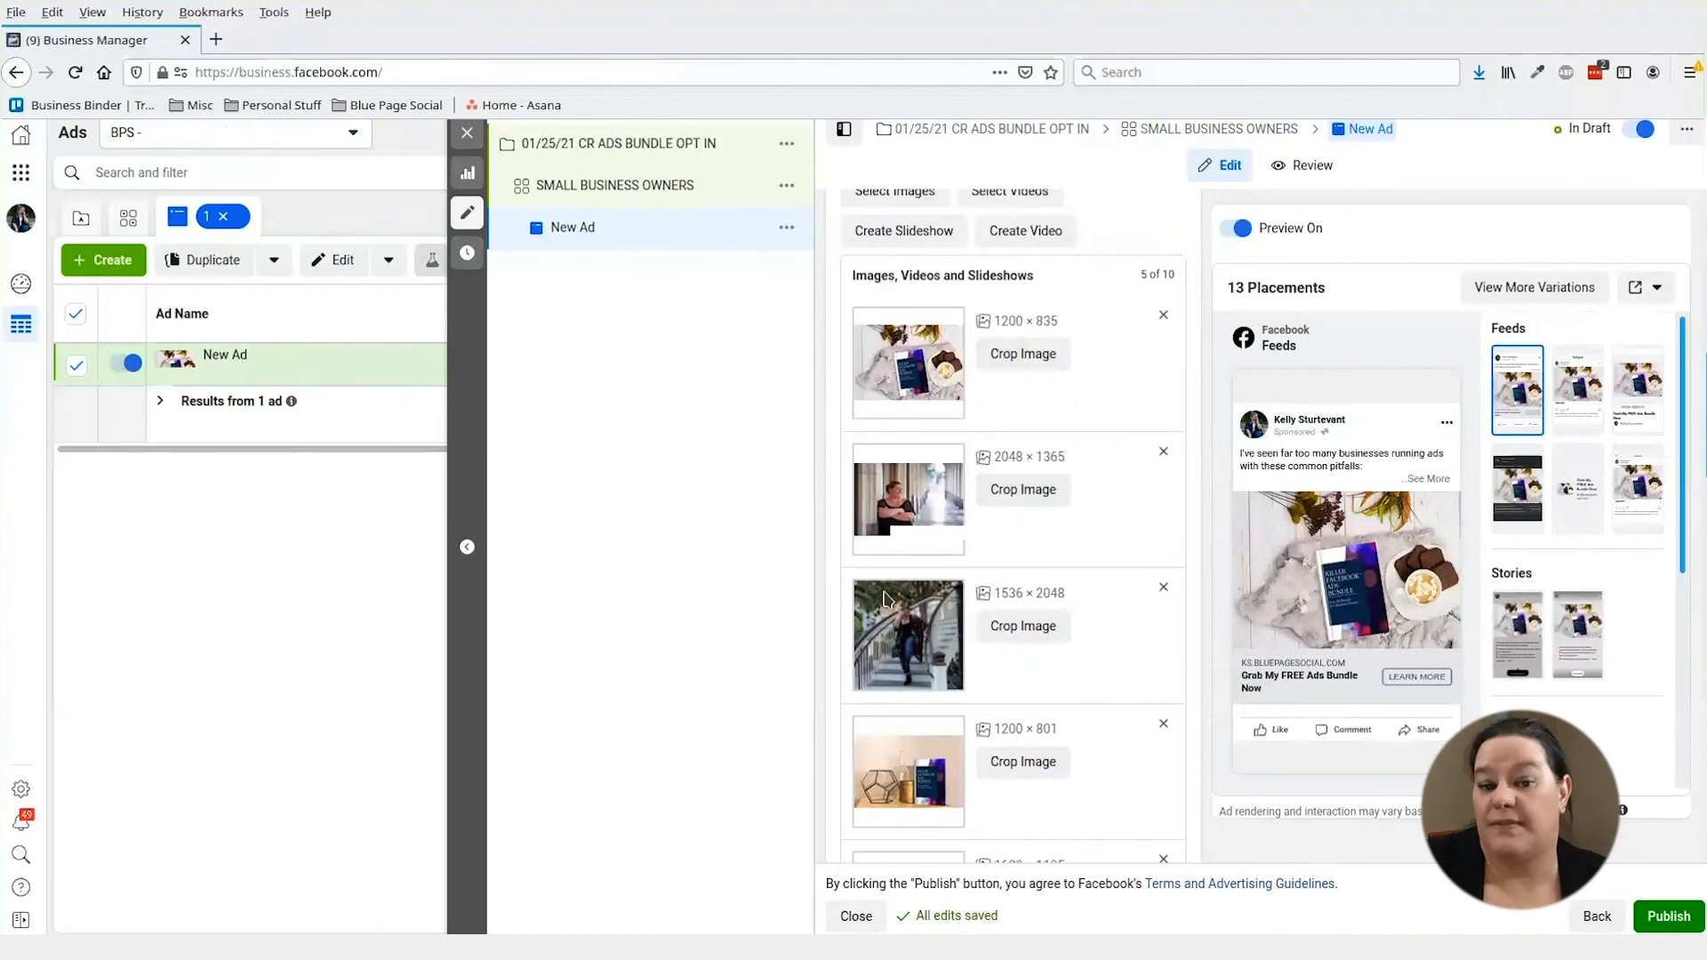
scroll(1129, 558, down, 4)
scroll(1129, 558, down, 3)
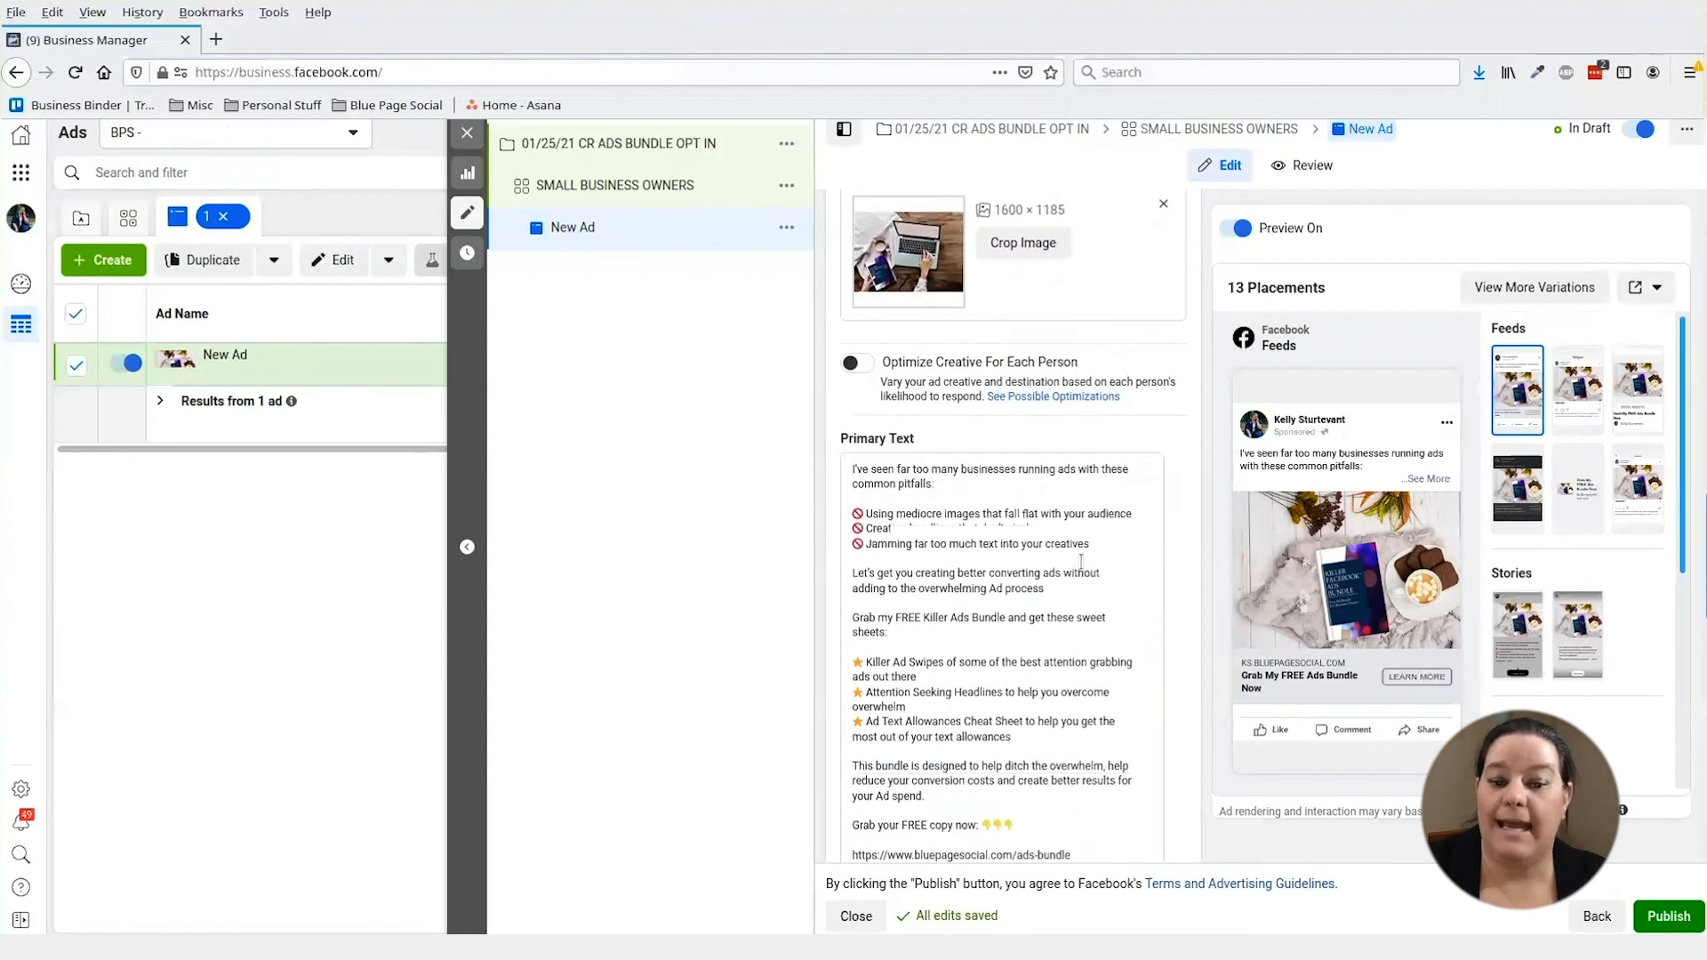
scroll(1079, 569, down, 3)
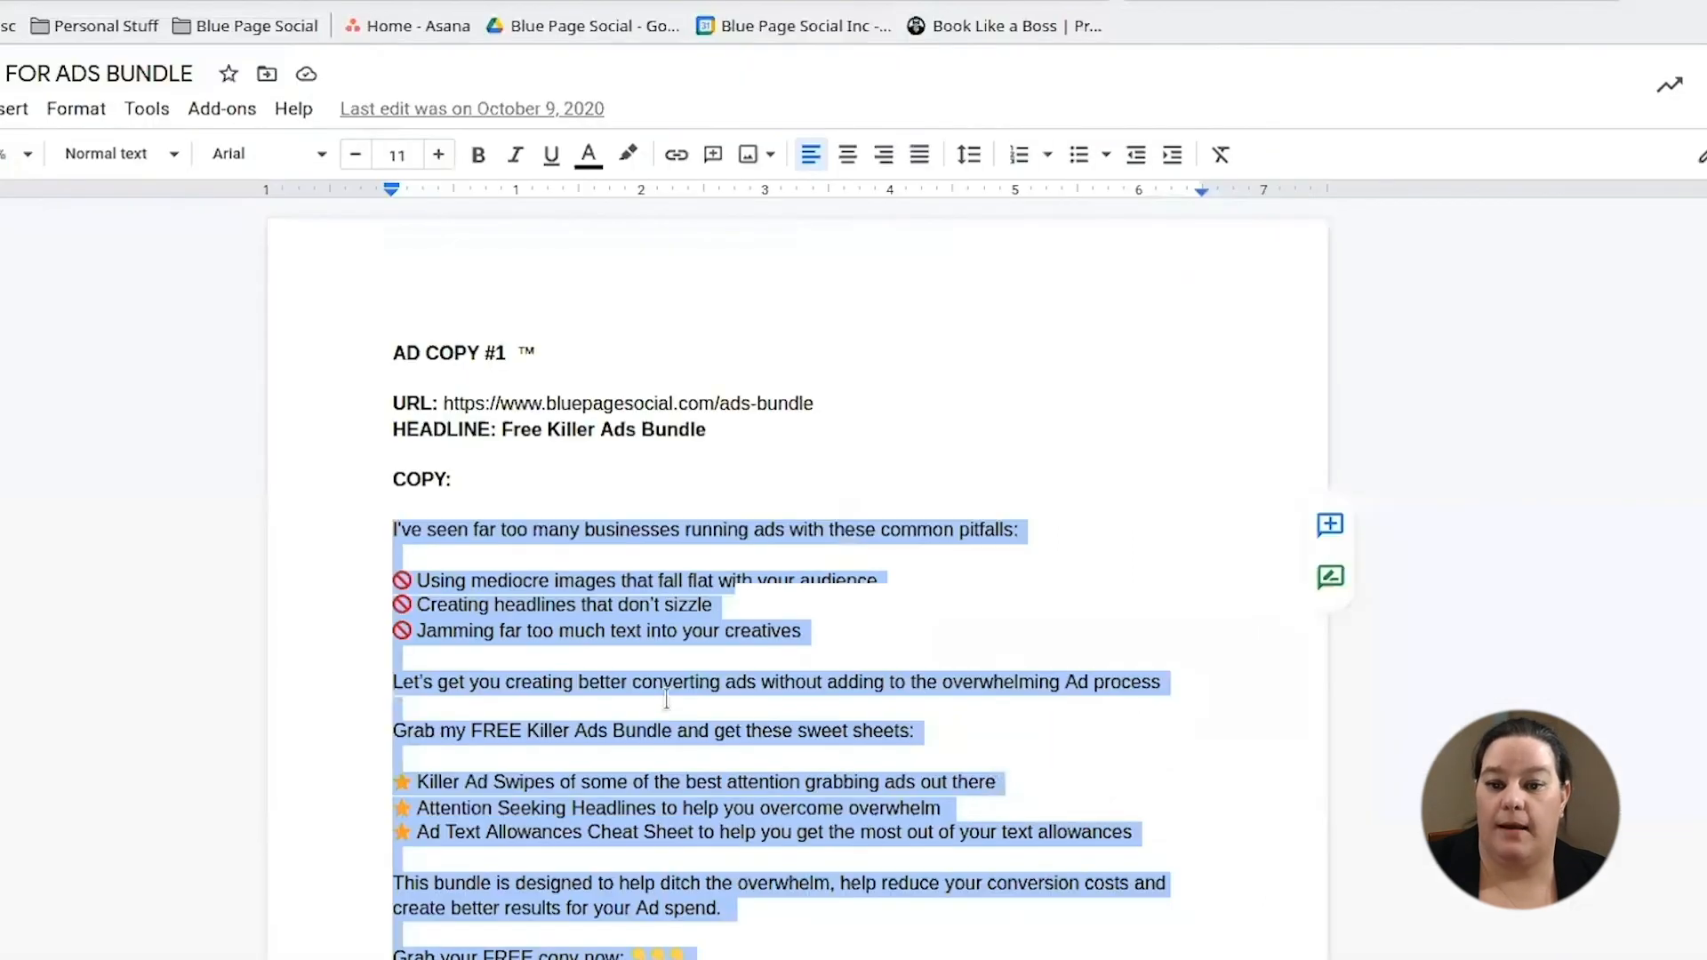
scroll(666, 685, down, 5)
scroll(667, 684, up, 2)
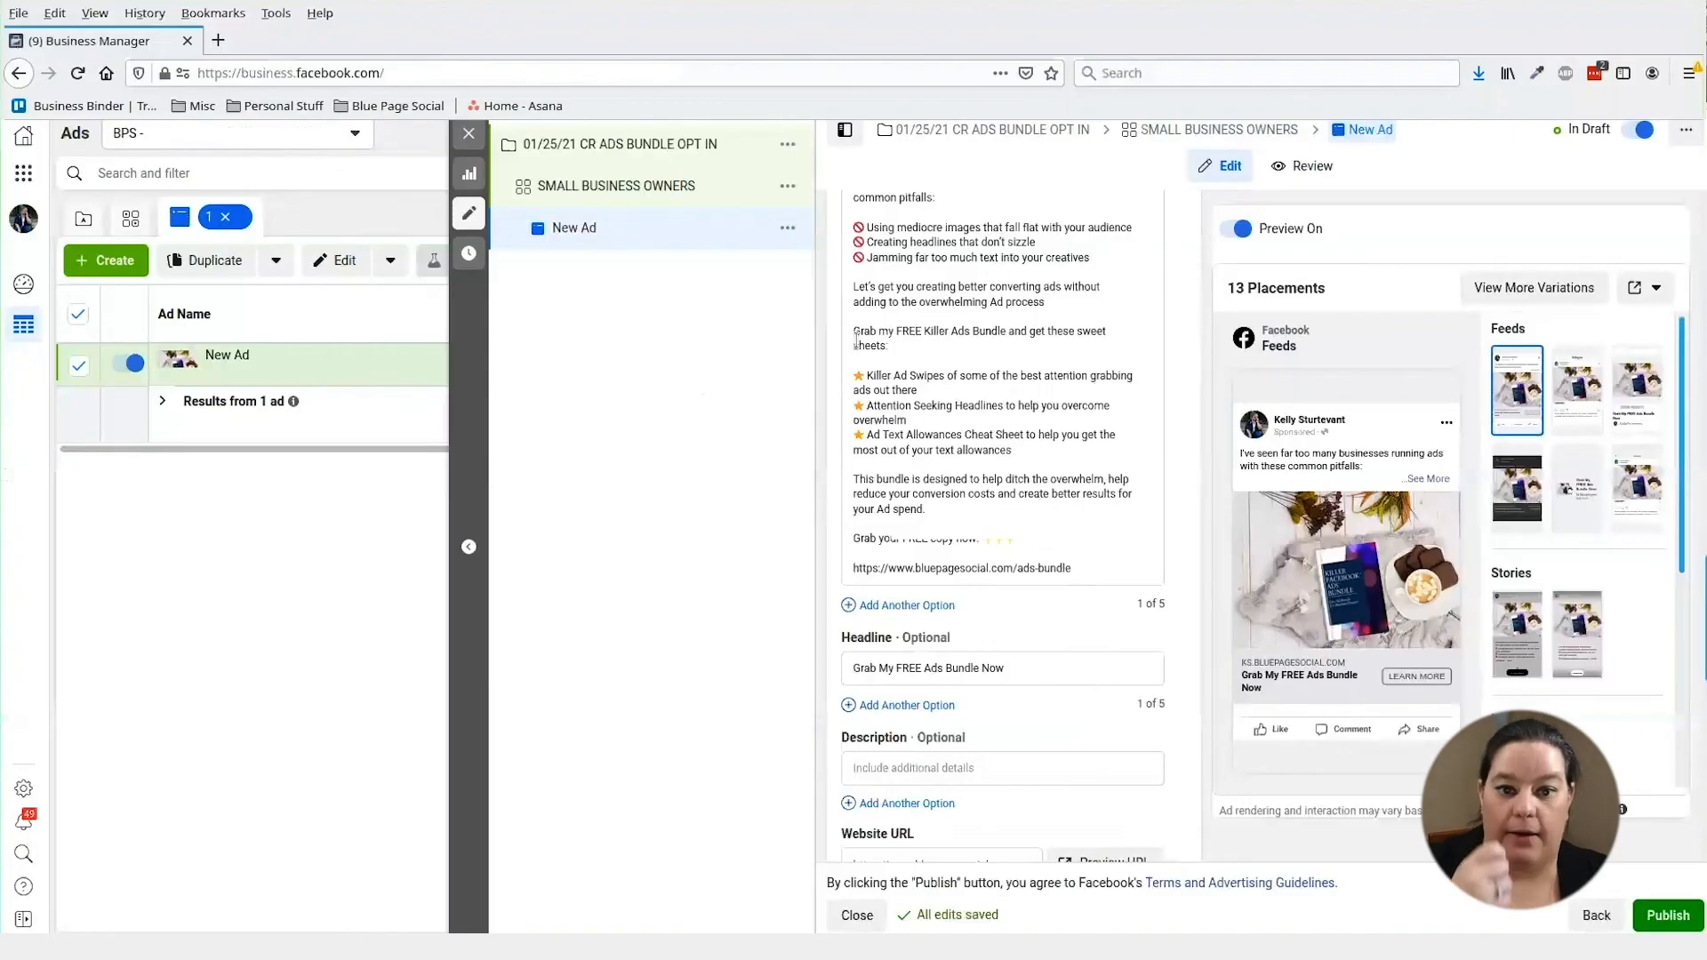
drag(1073, 570, 902, 594)
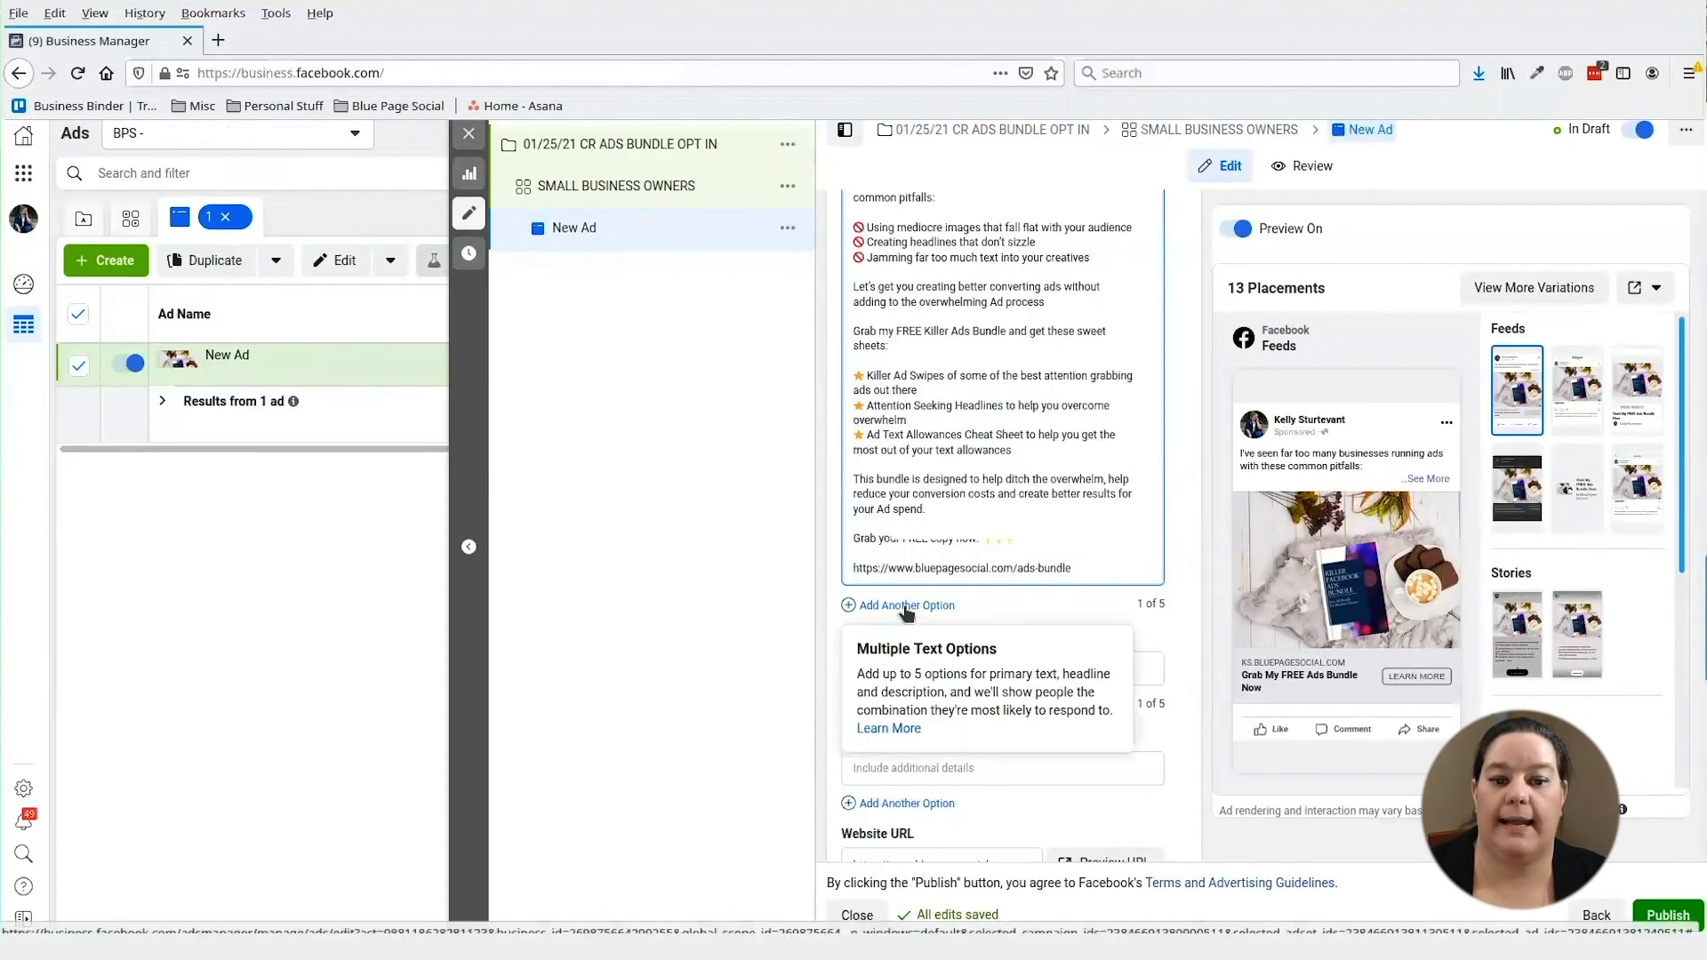
- Add a second primary text option containing the pasted ad copy
click(903, 600)
click(905, 608)
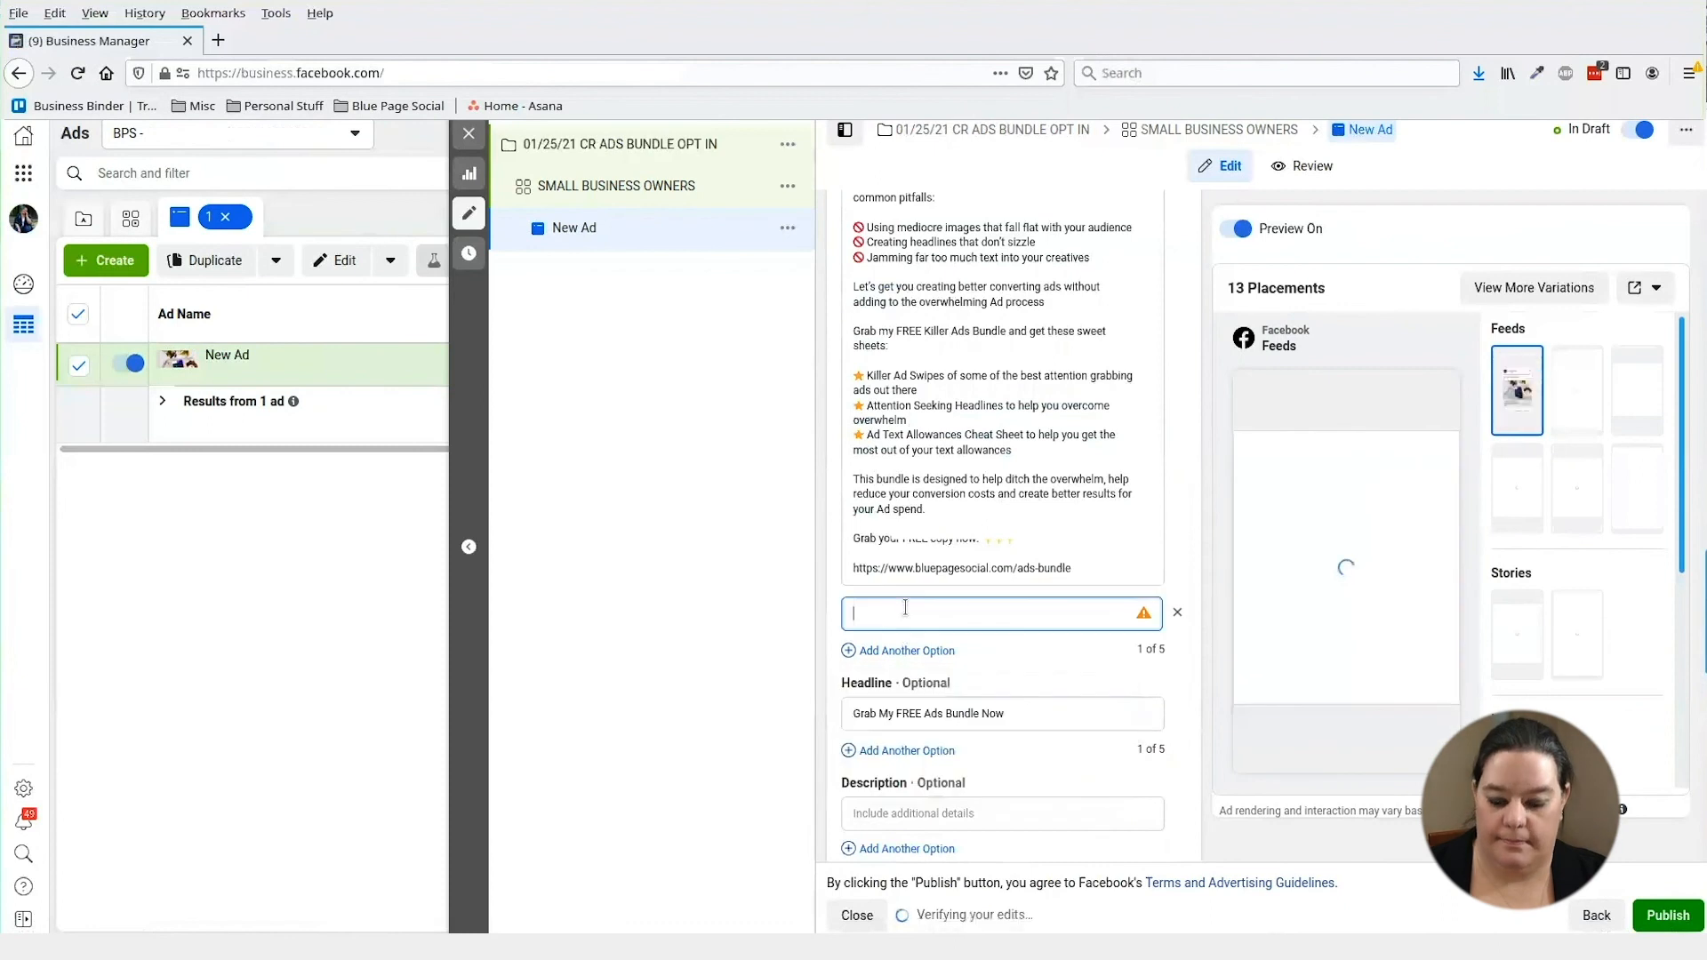
text(Grab my FREE Killer Ads Bundle and get these sweet sheets:  ⭐ Killer Ad Swipes of some of the best attention grabbing ads out there ⭐ Attention Seeking Headlines to help you overcome overwhelm ⭐ Ad Text Allowances Cheat Sheet to help you get the most out of your text allowances  This bundle is designed to help ditch the overwhelm, help reduce your conversion costs and create better results for your Ad spend.  Grab your FREE copy now: 👇👇👇  https://www.bluepagesocial.com/ads-bundle)
scroll(1033, 533, down, 5)
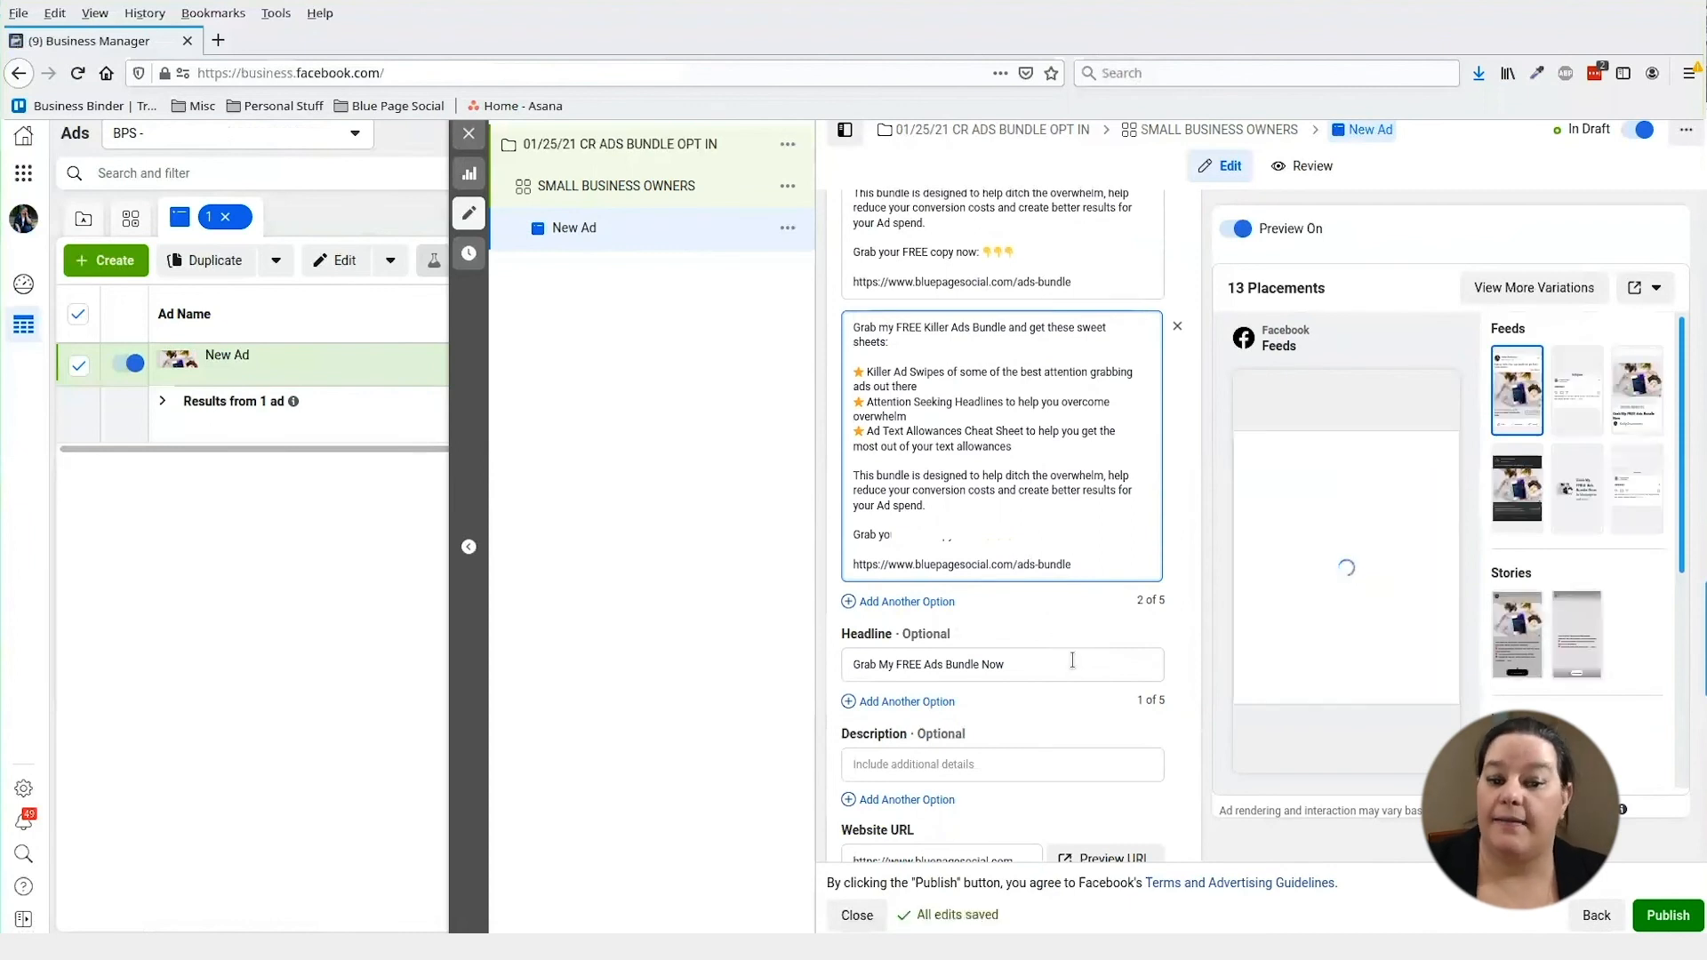
click(898, 705)
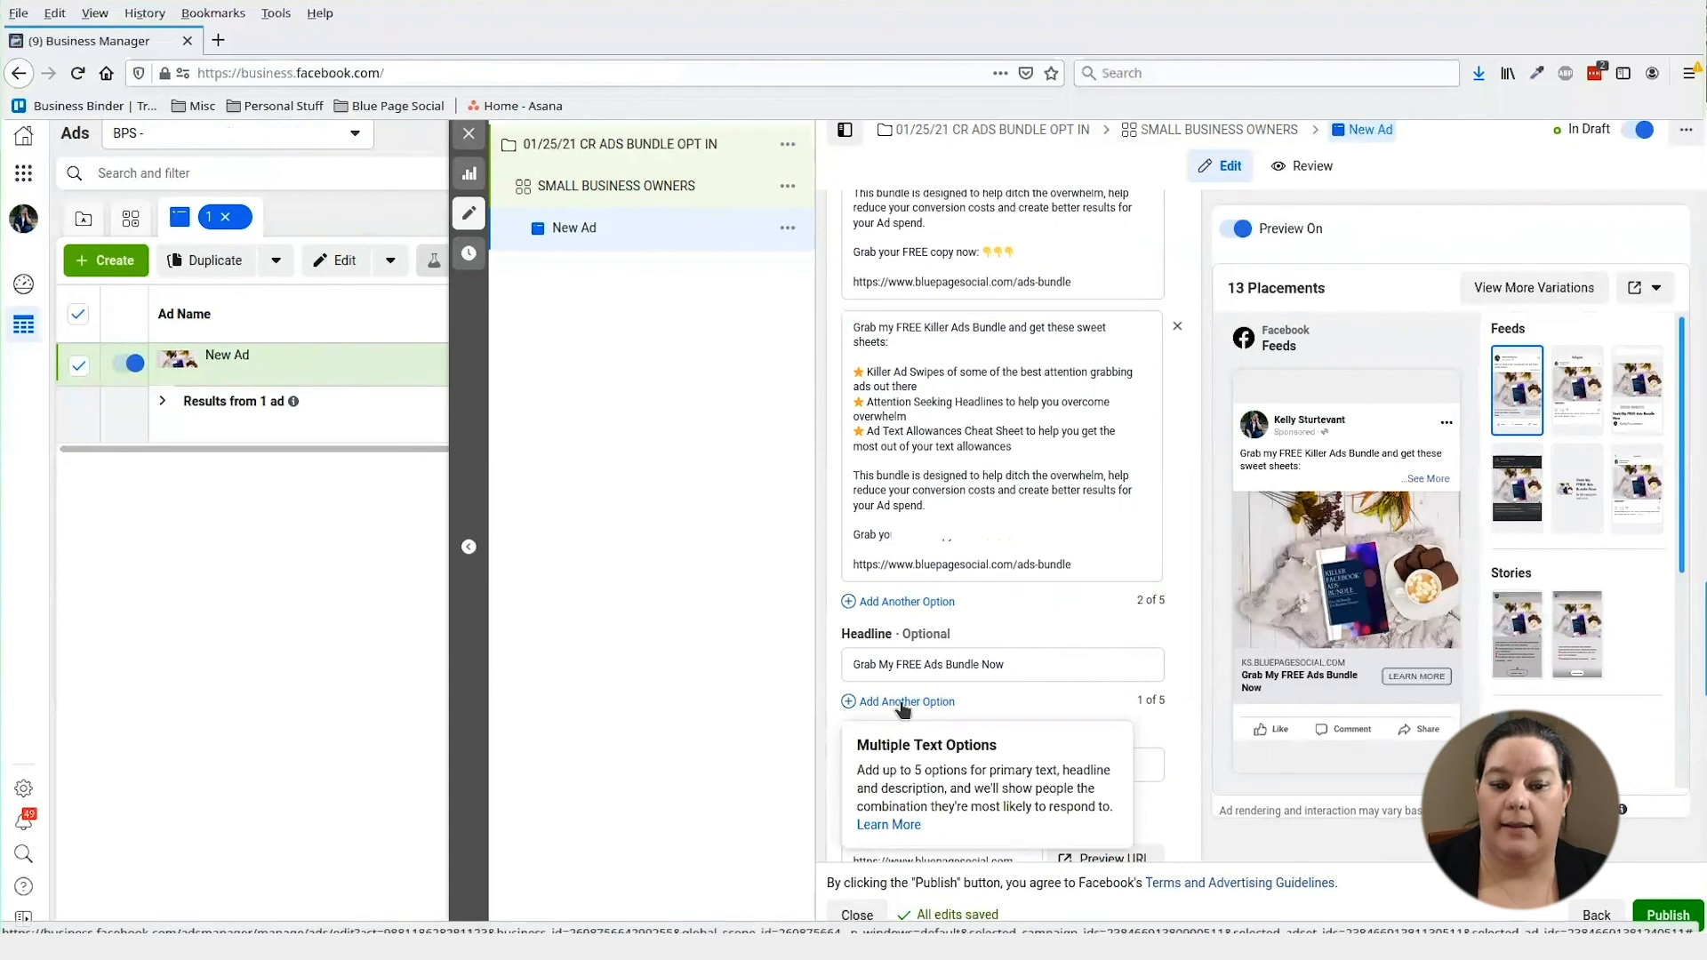
- Add headlines 'Want to Learn Ads? Grab my Free Bundle' and 'Free Ads Bunde. Get your Copy Today', then publish
click(904, 707)
text(Want to Learn Ads? )
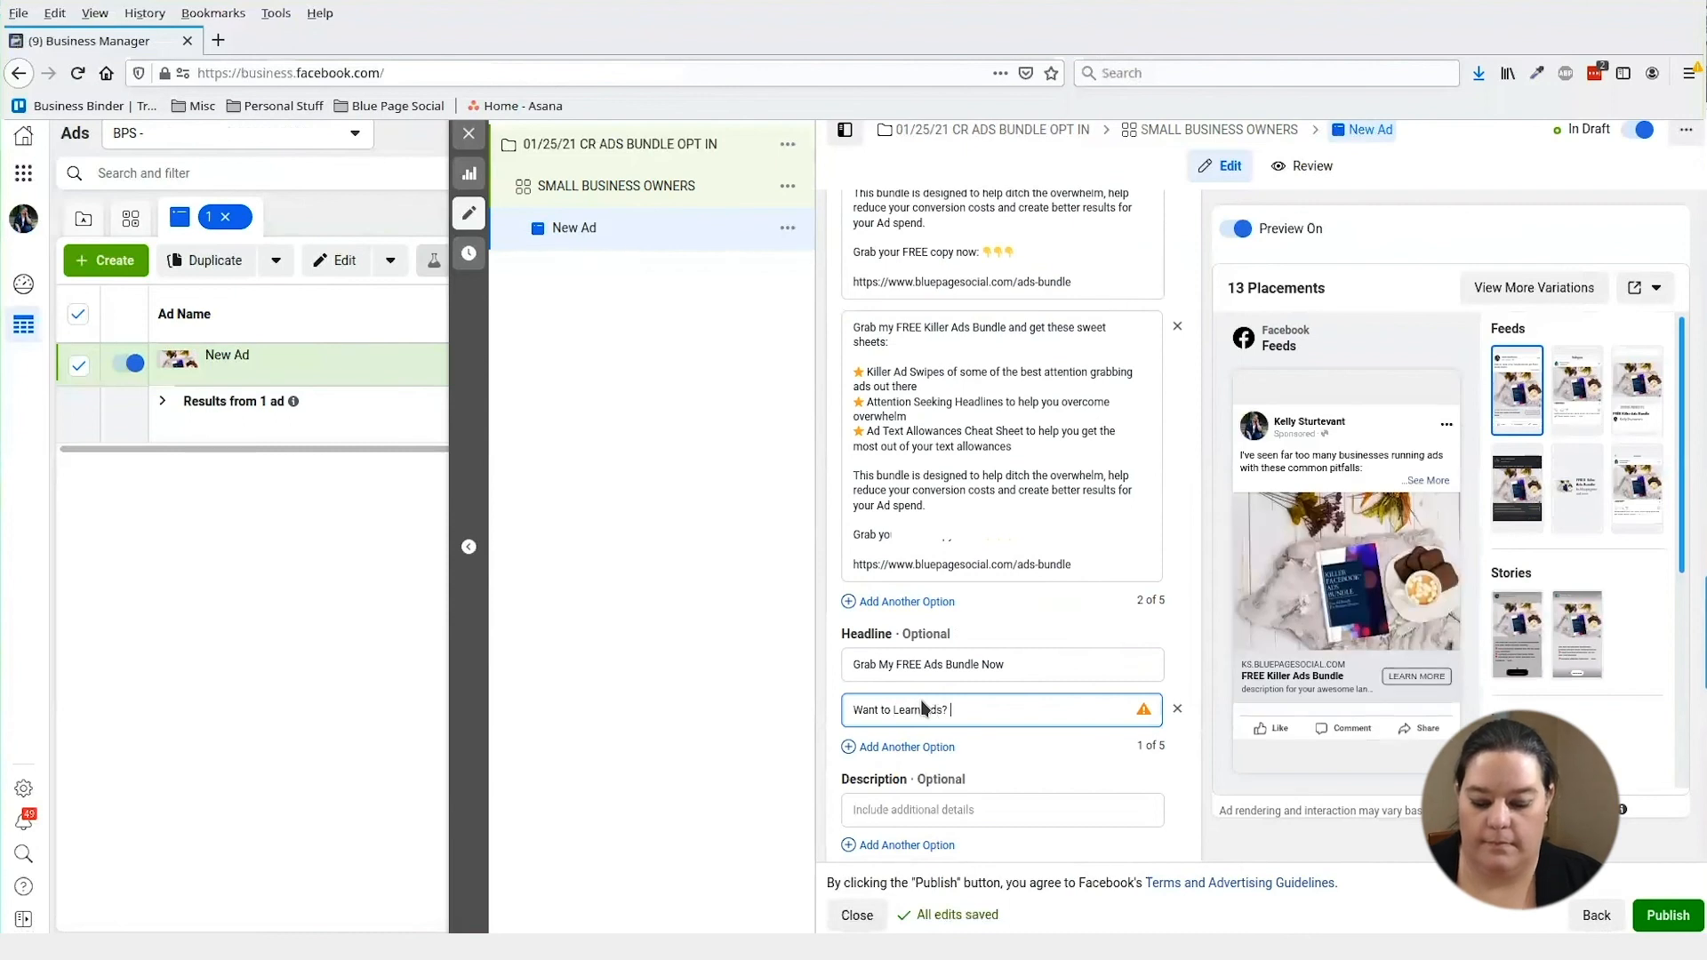
text(Grab my Free Bundle)
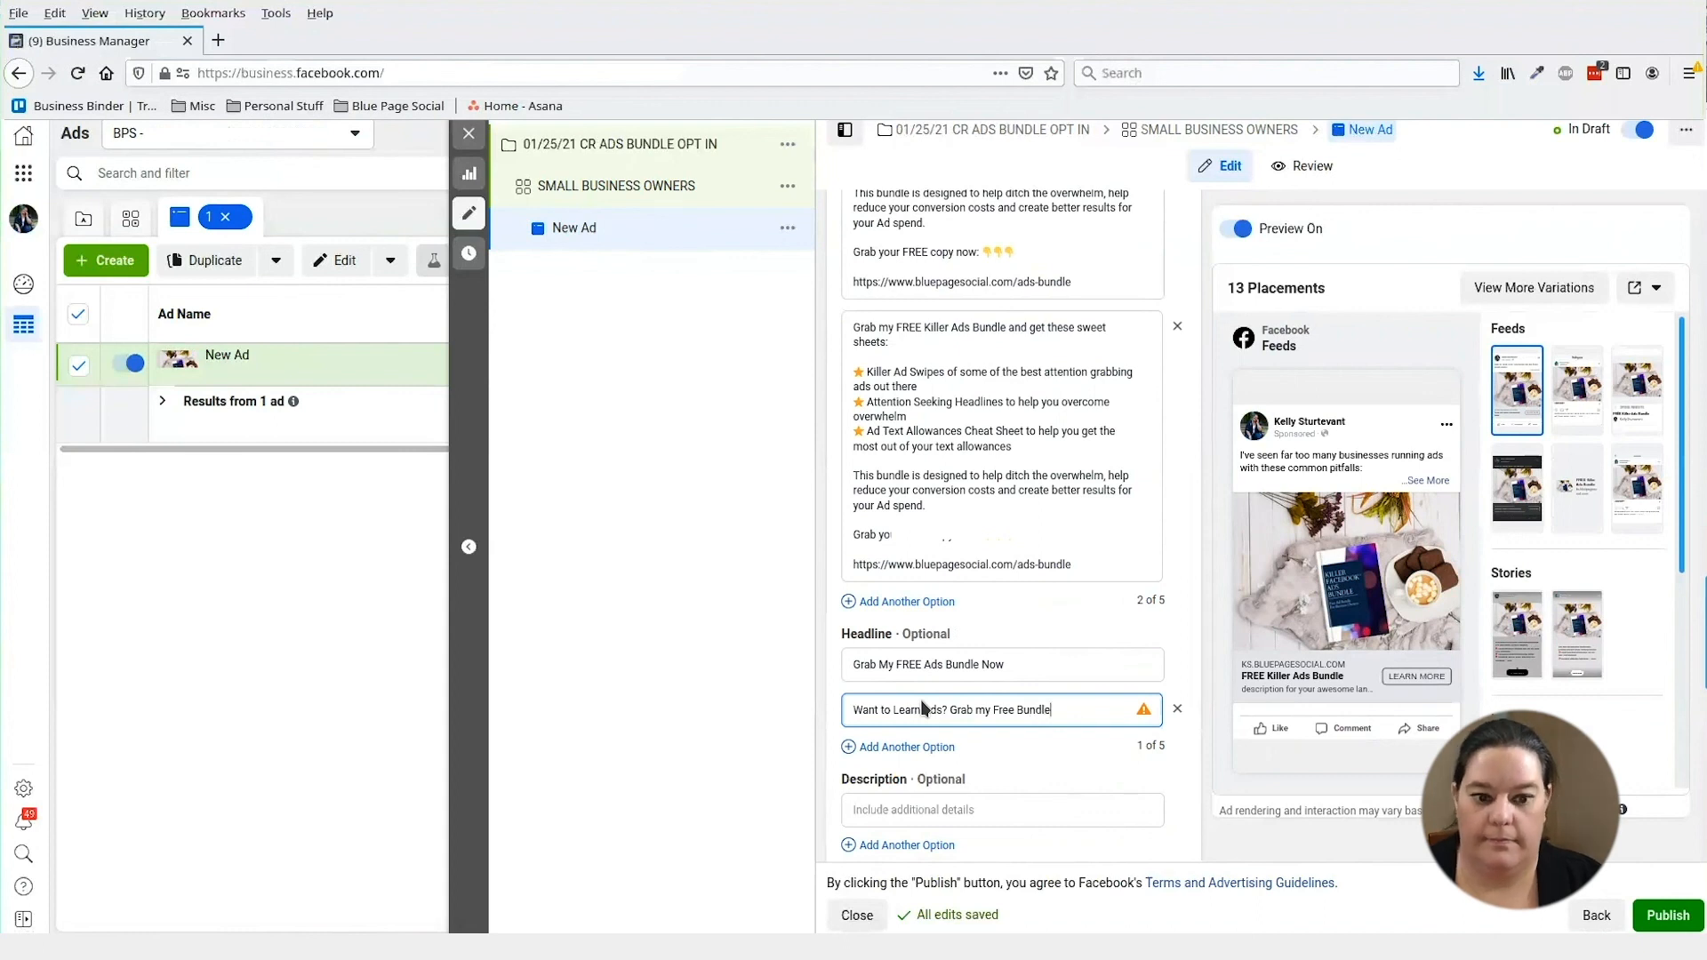
click(947, 749)
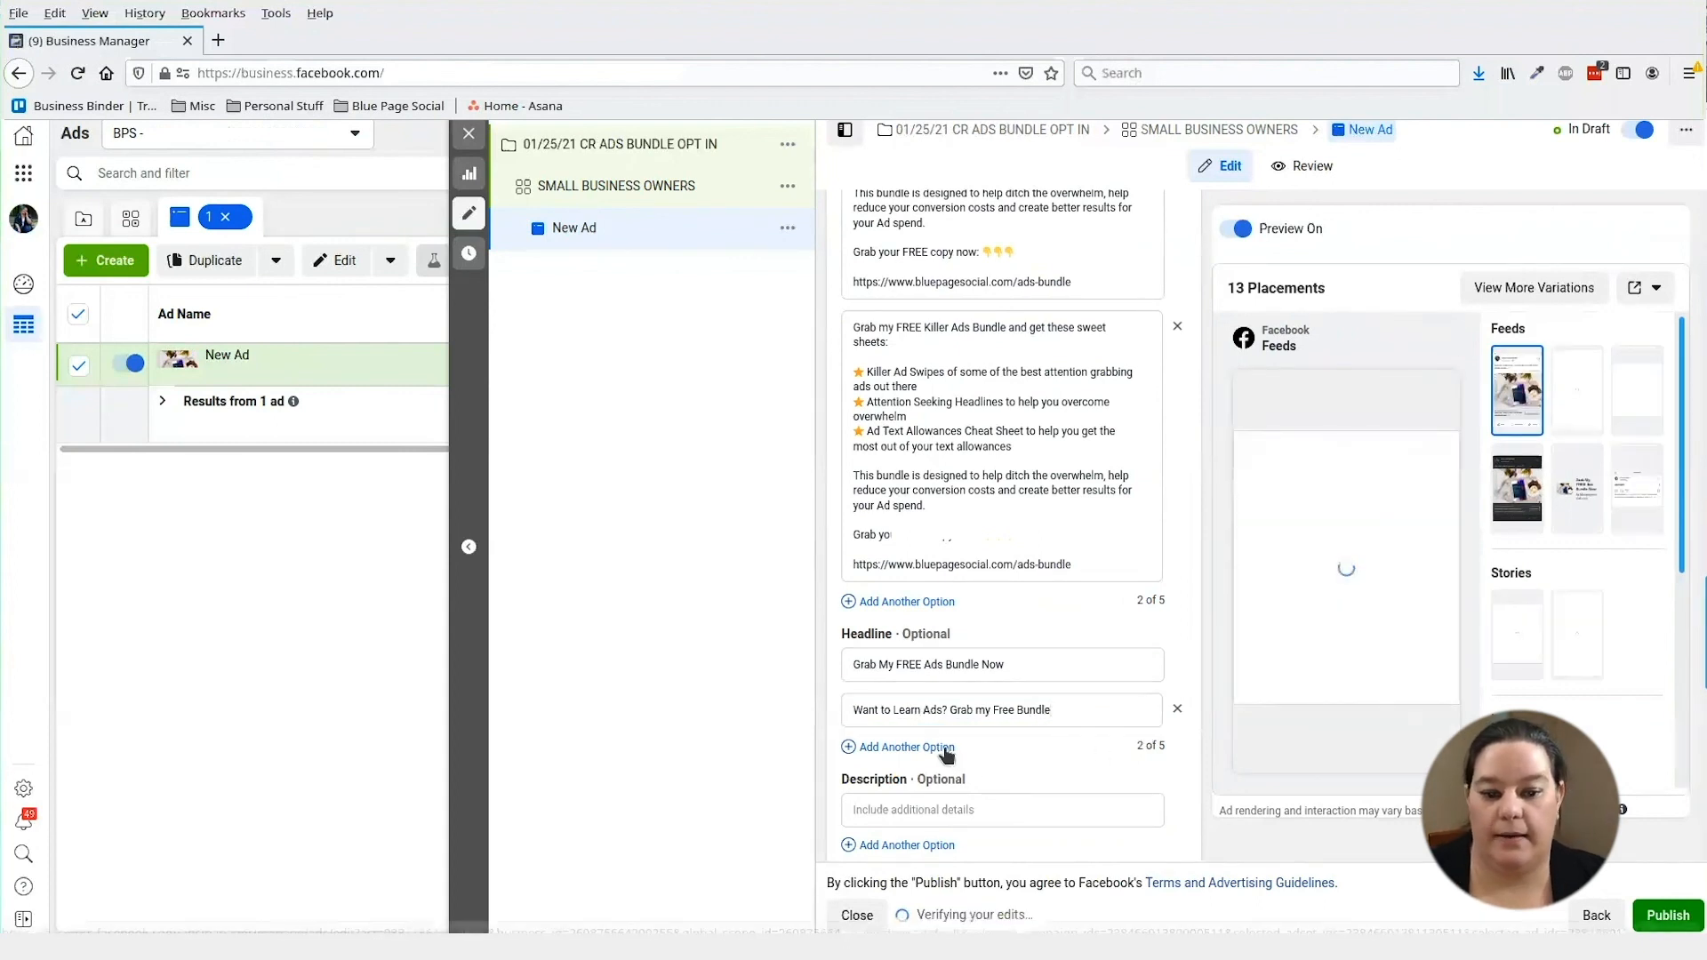
click(946, 749)
text(Fre Ads)
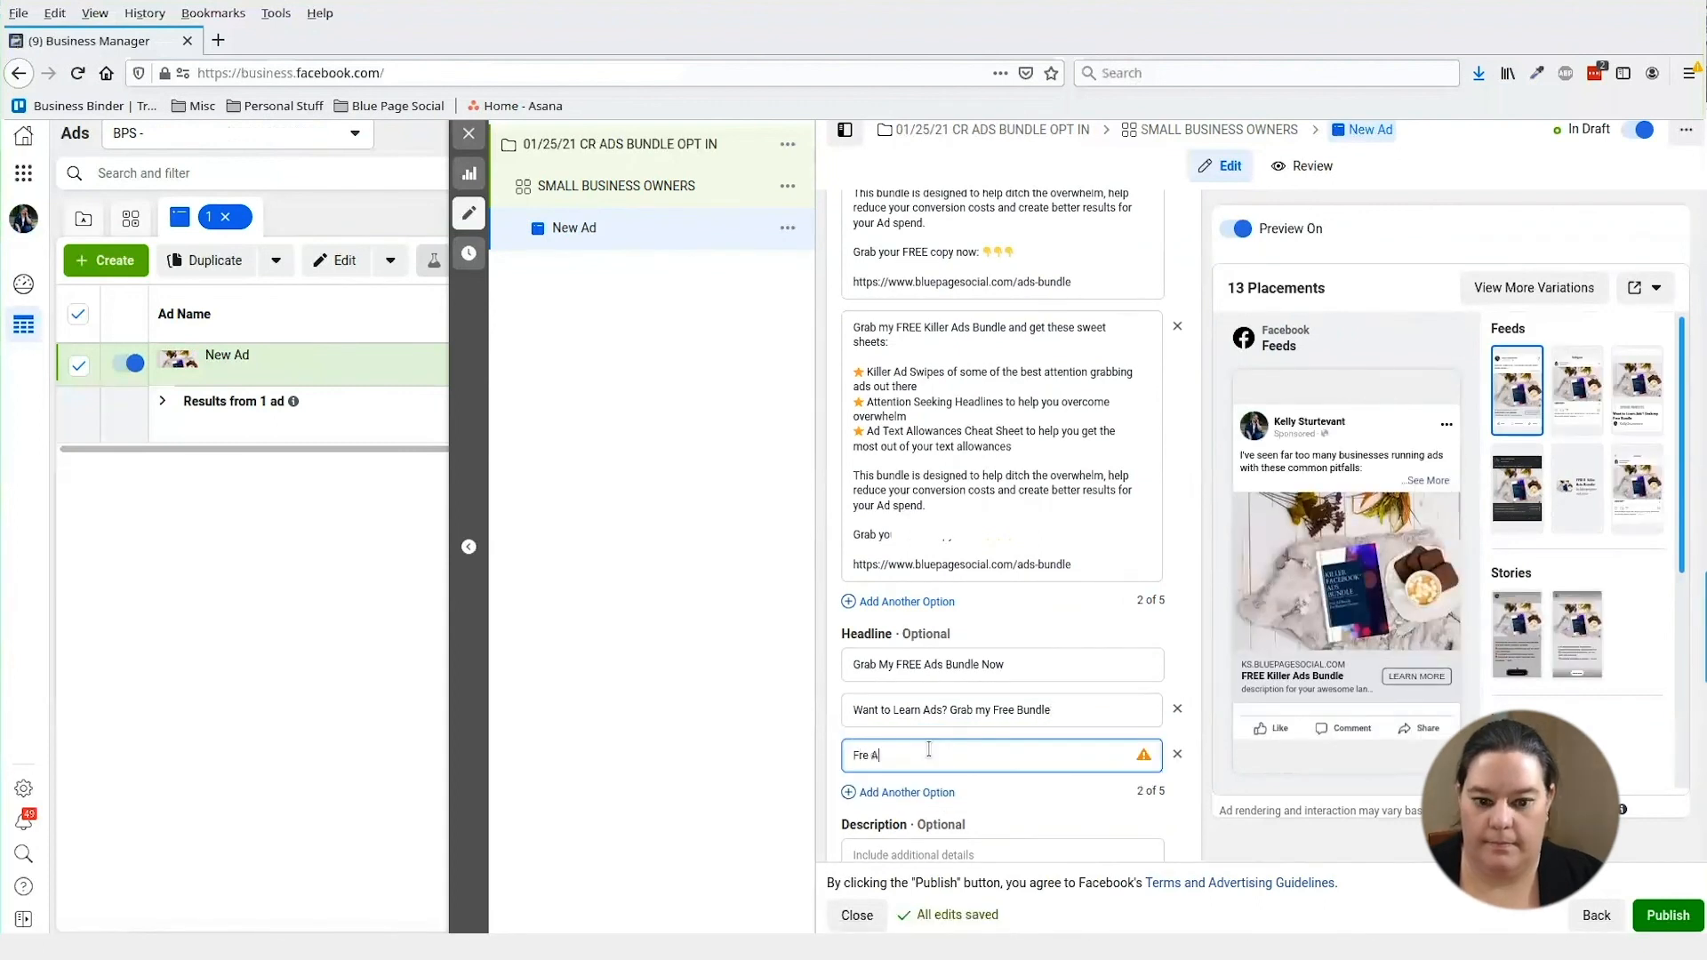
key(BackSpace)
key(BackSpace)
key(BackSpace)
key(BackSpace)
key(BackSpace)
key(BackSpace)
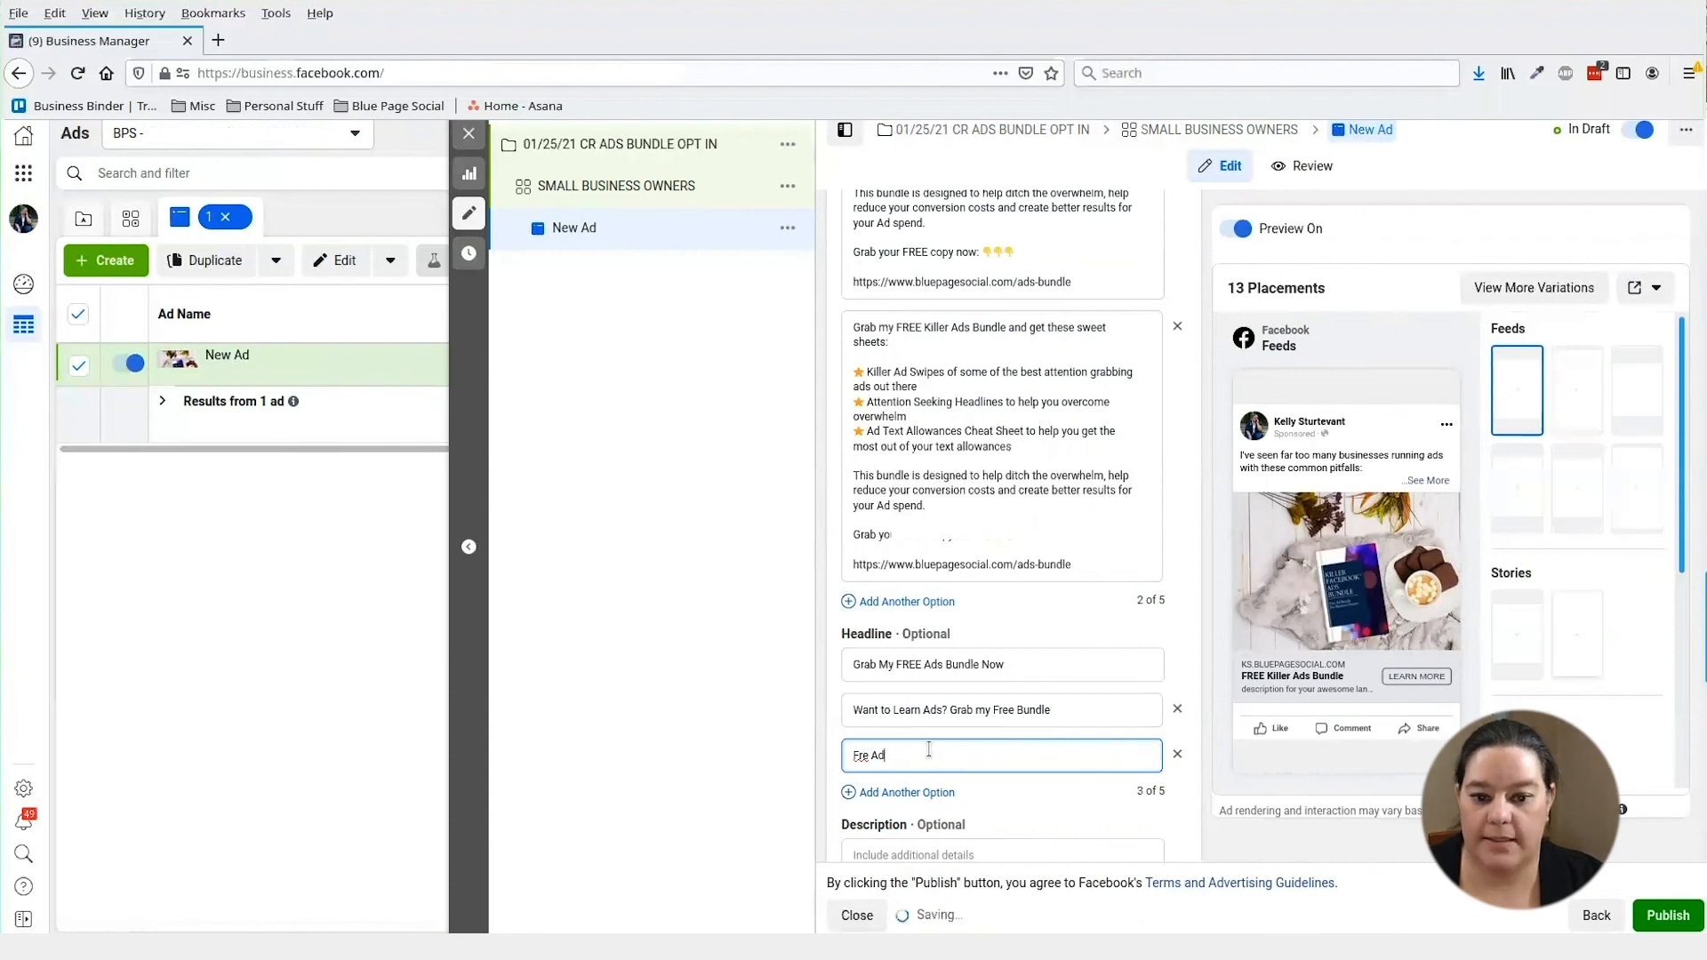
text(ree)
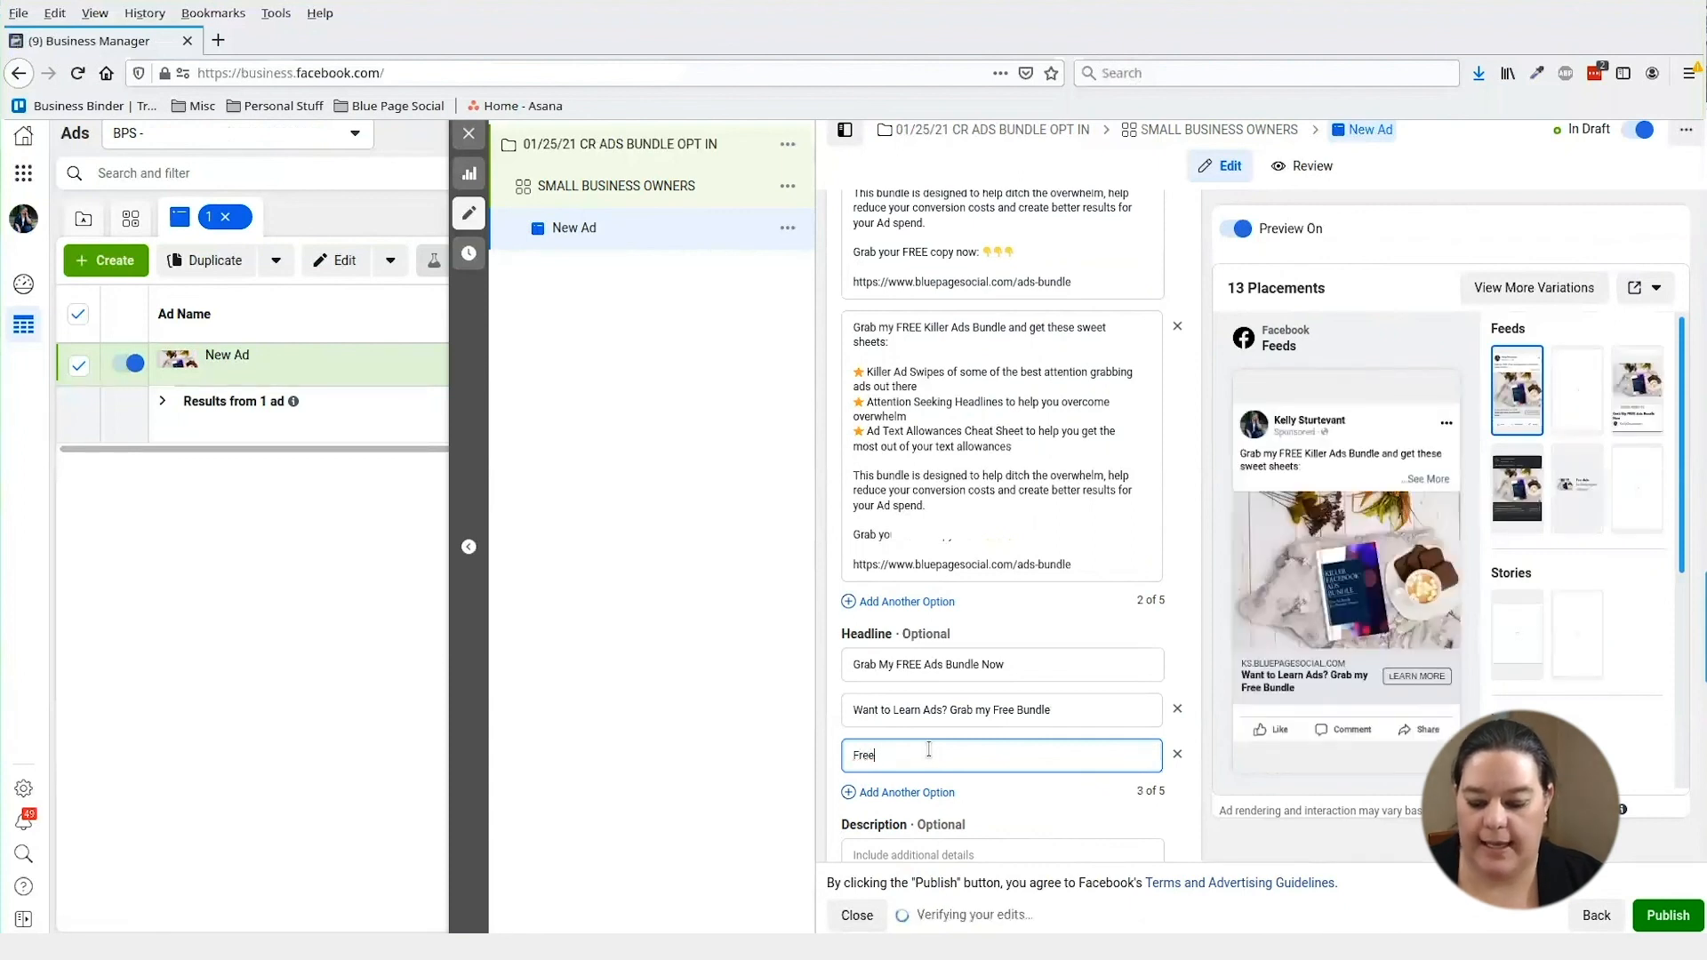
text( Ads Bunde. Get your Copy Today)
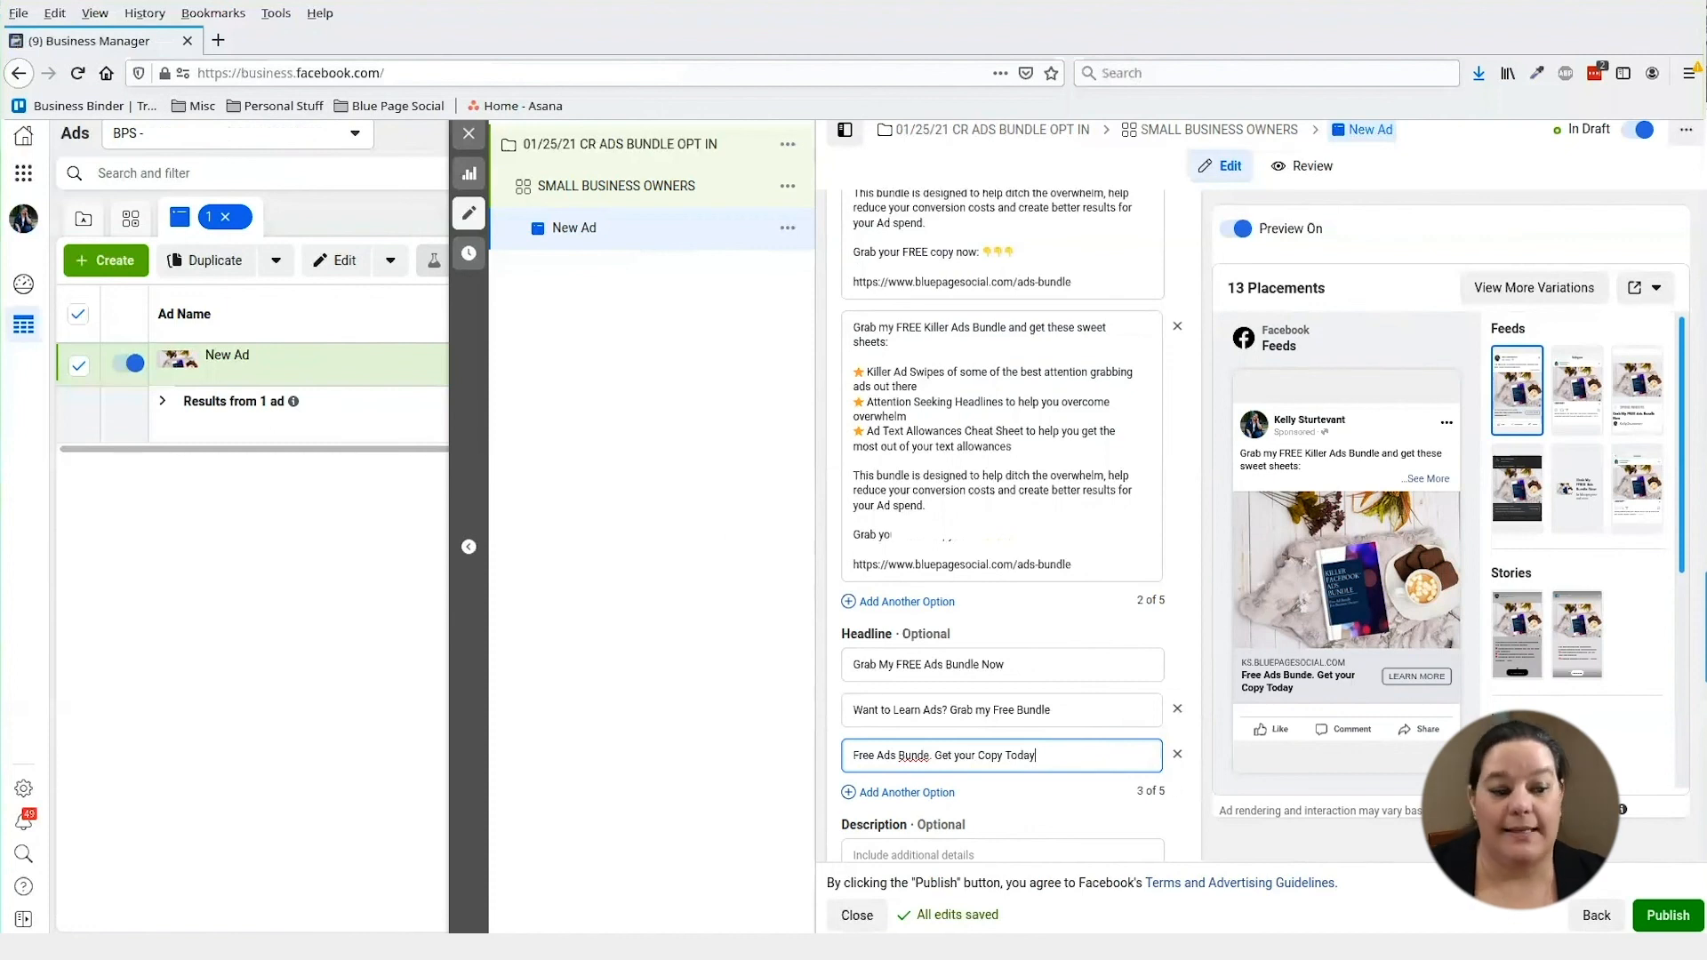
click(1668, 915)
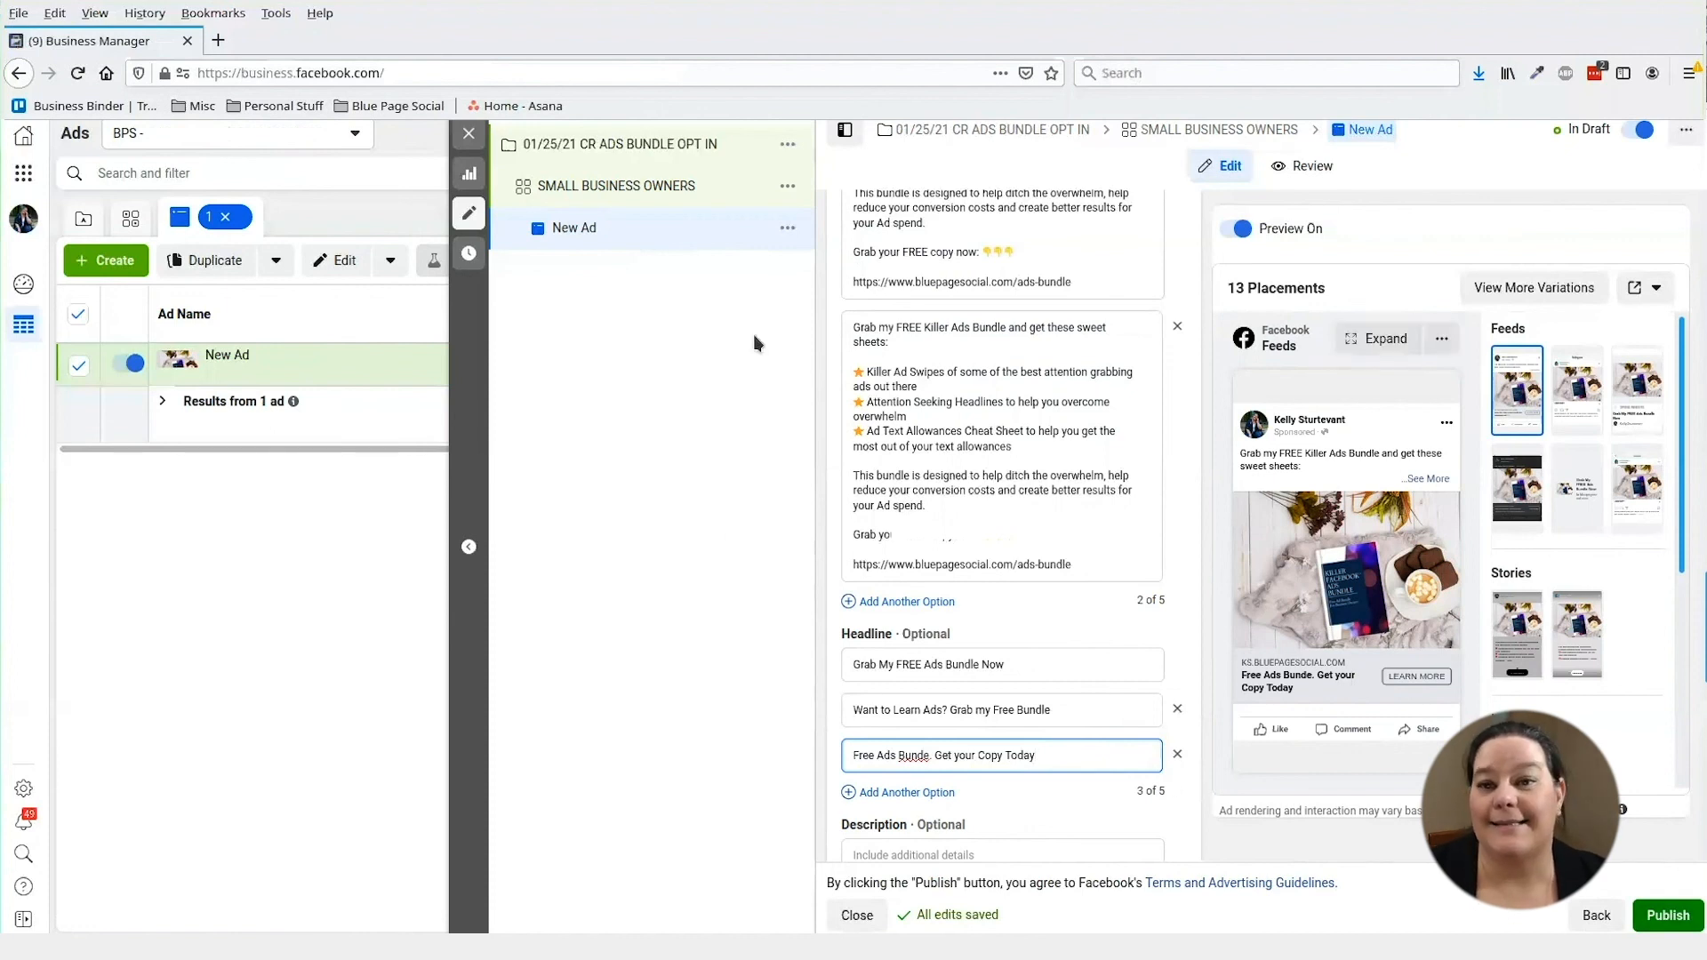
- Close the ad editor and view the campaigns table showing 01/25/21 CR ADS BUNDLE OPT IN In Review
click(469, 134)
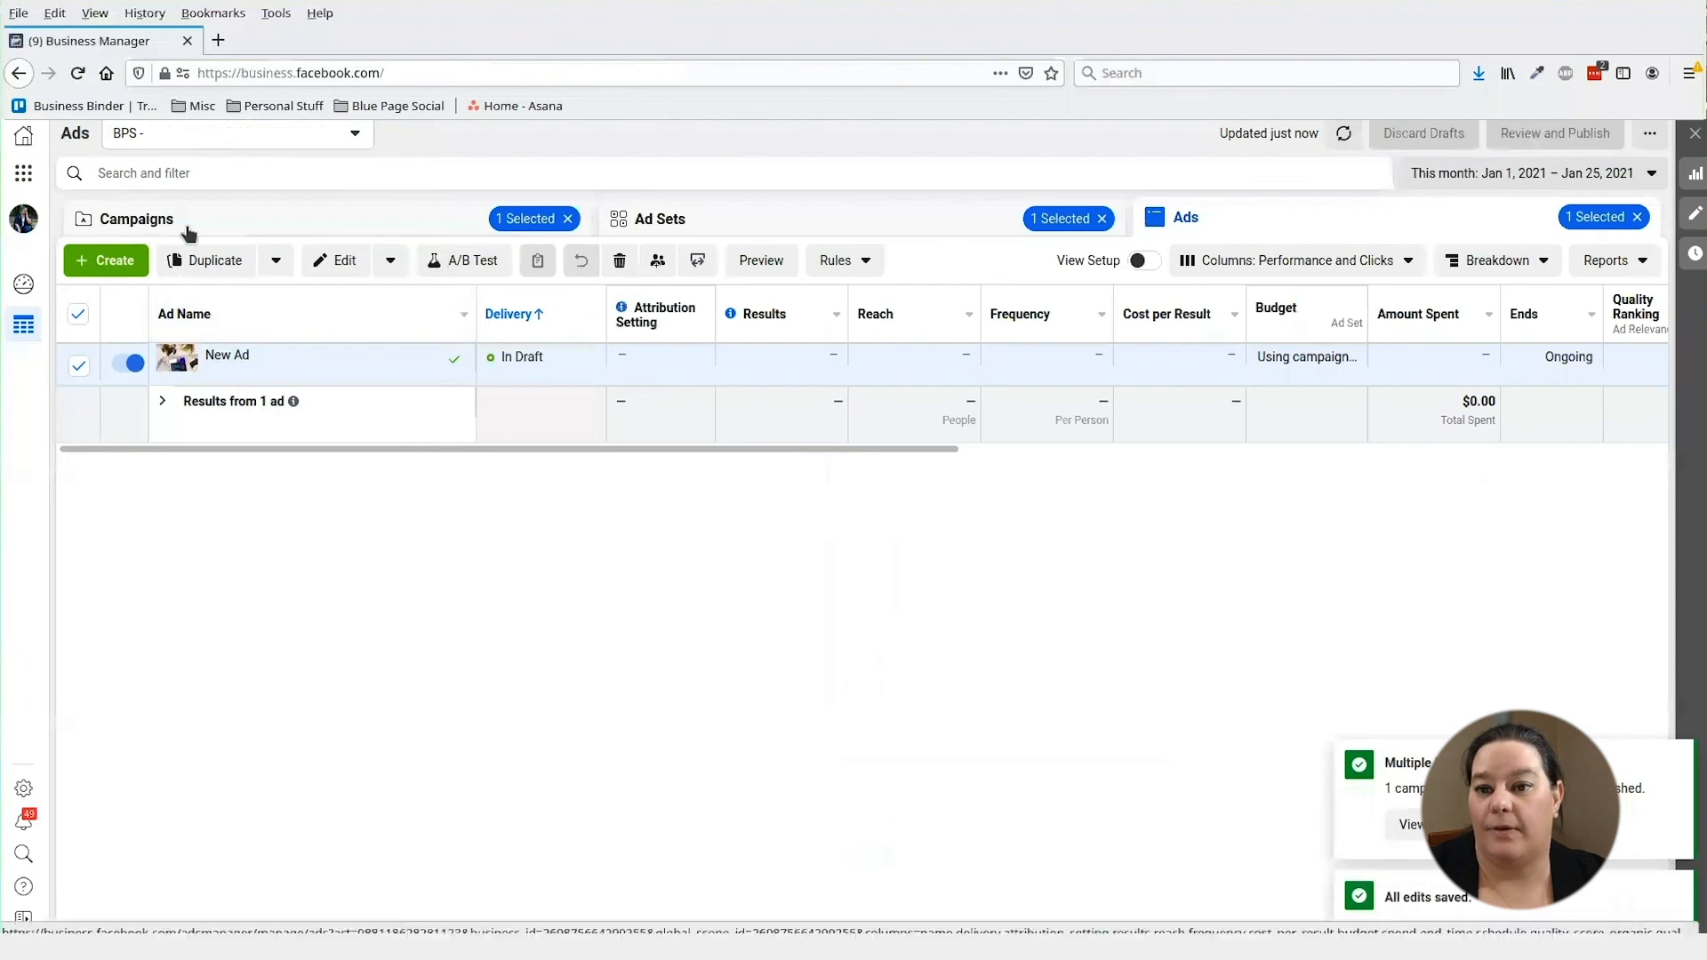
click(180, 222)
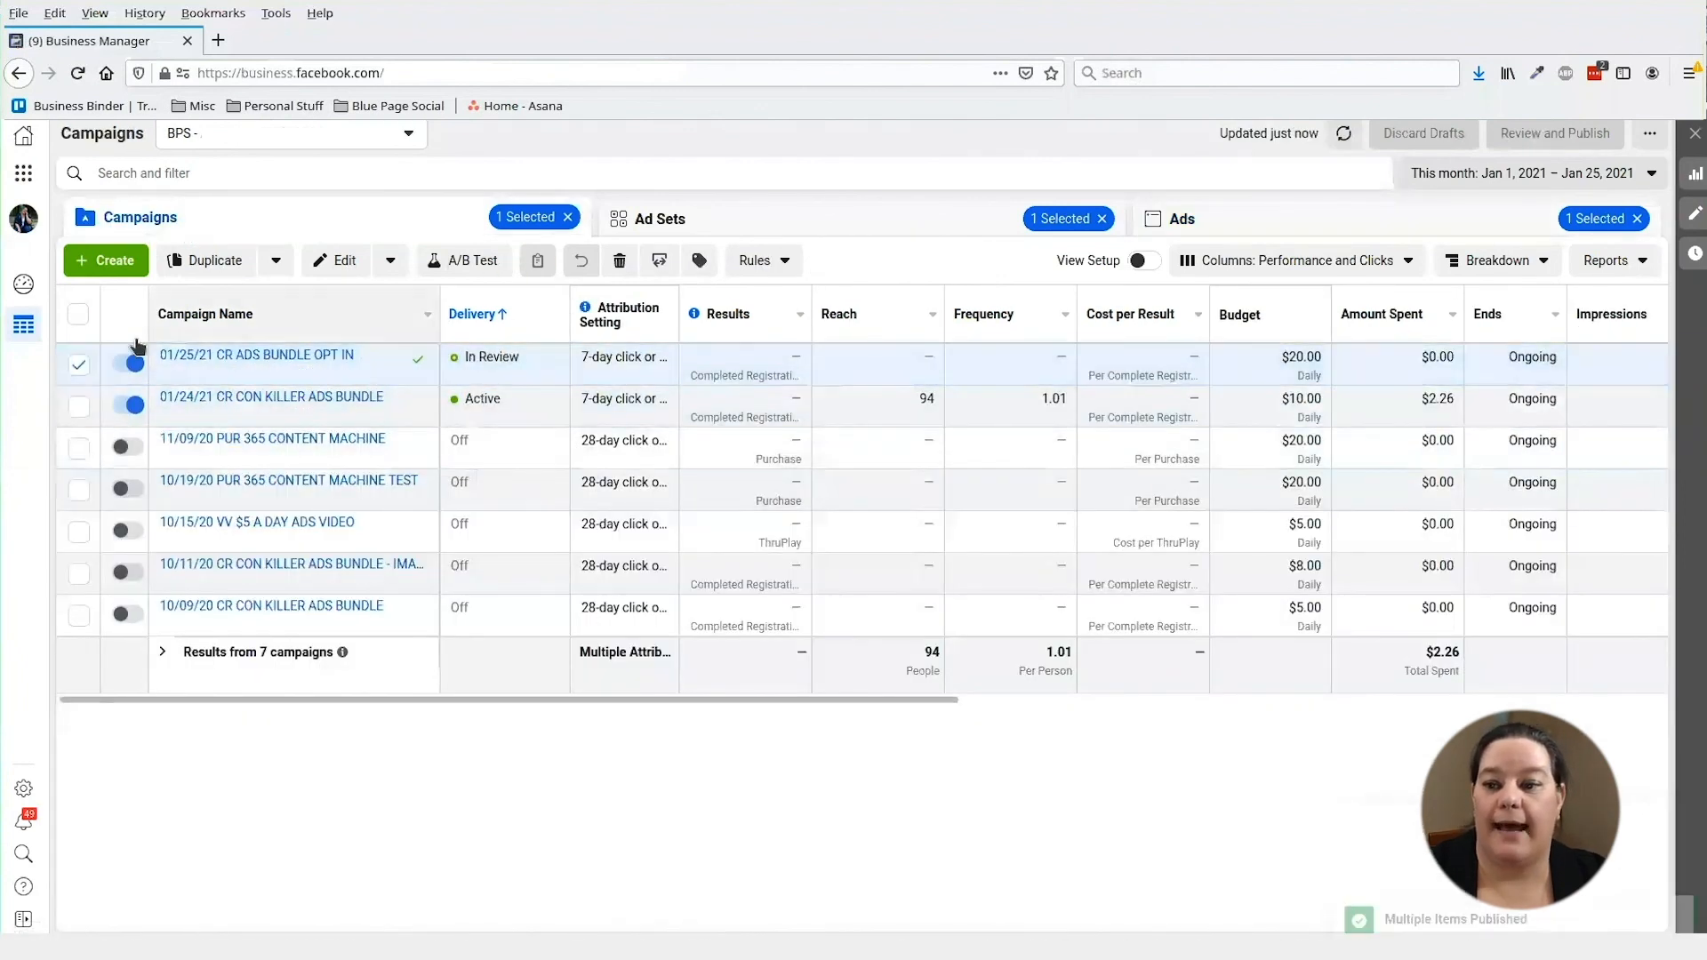
click(79, 365)
click(79, 365)
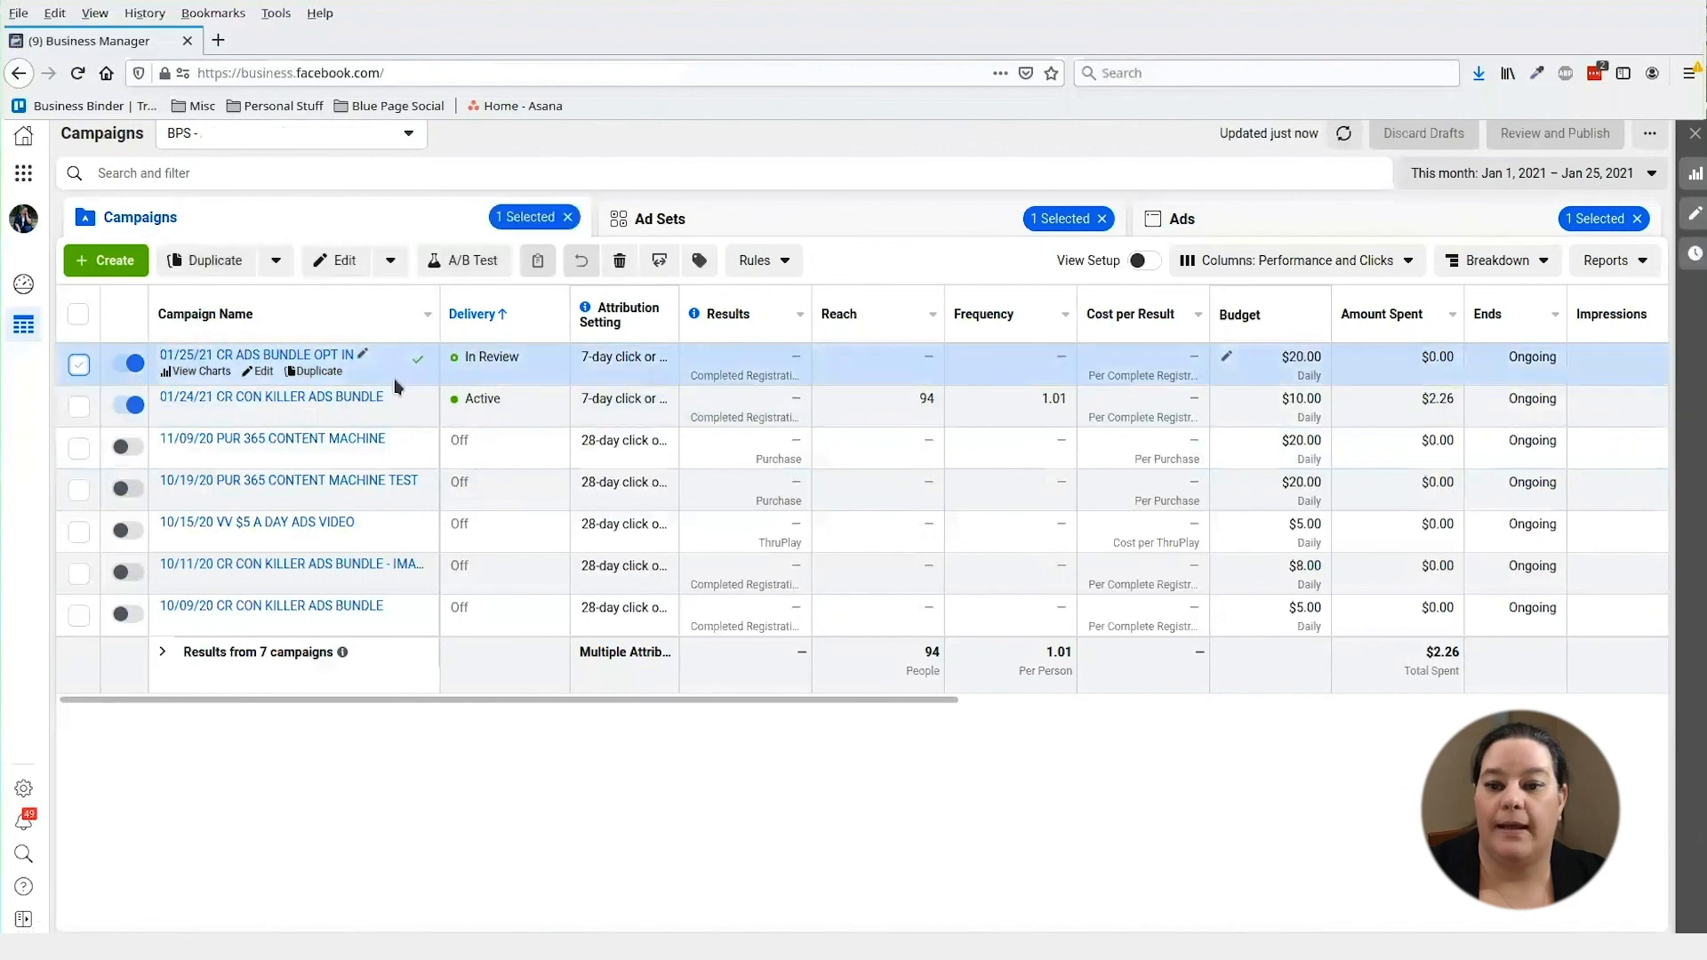